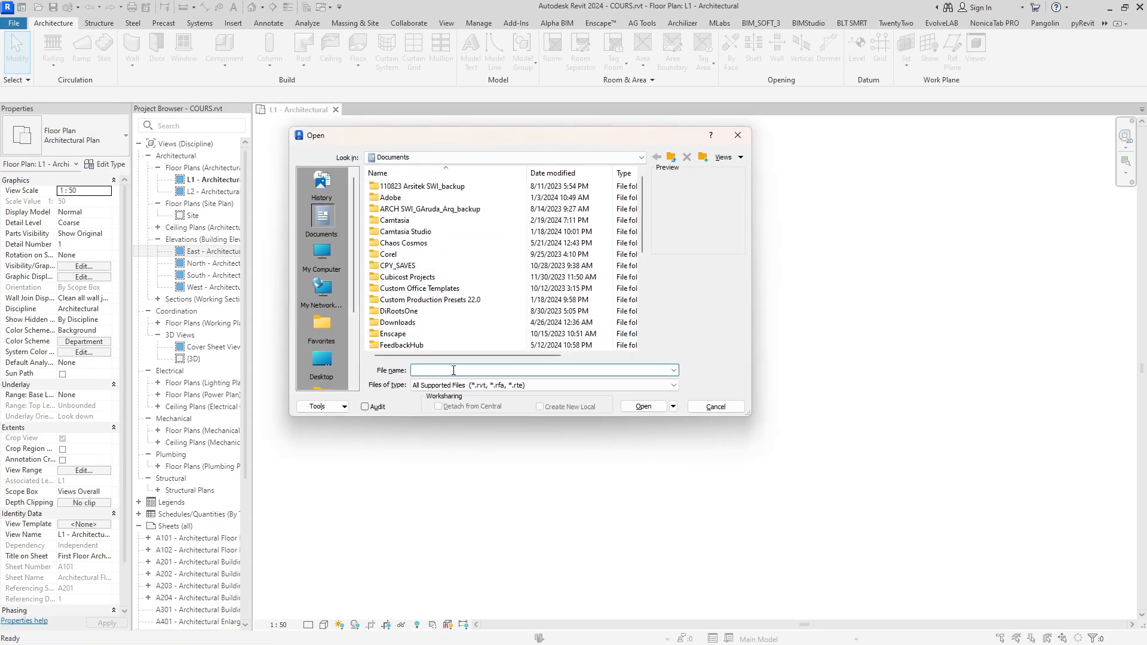
Dismiss the Open dialog without choosing a file and save the current project
key(Escape)
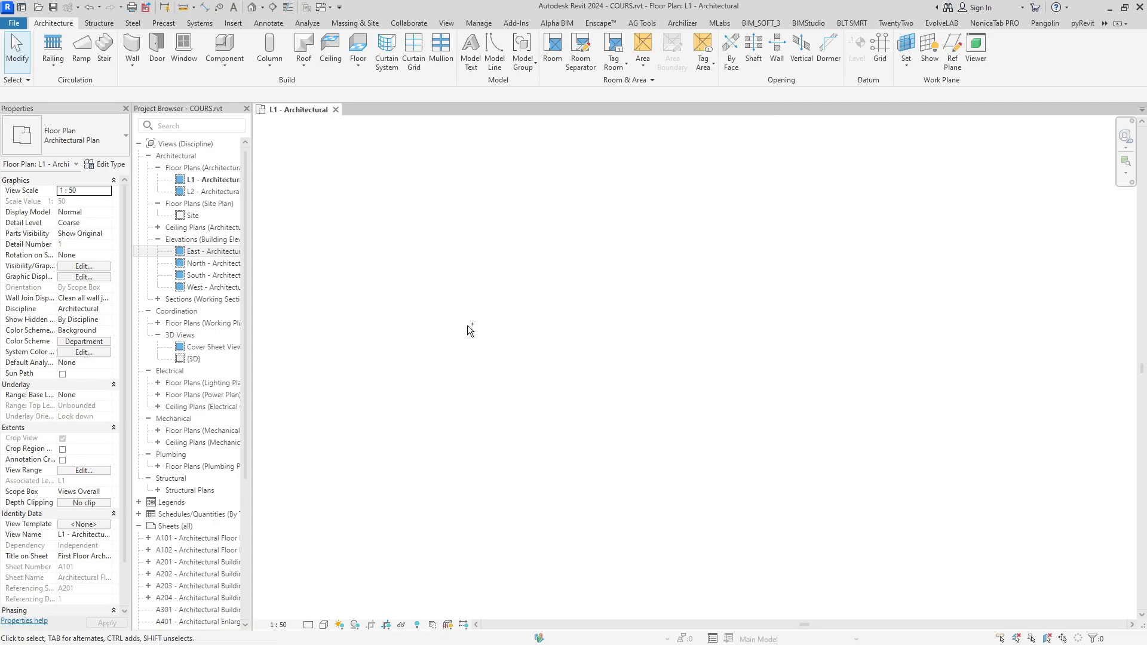
key(ctrl+s)
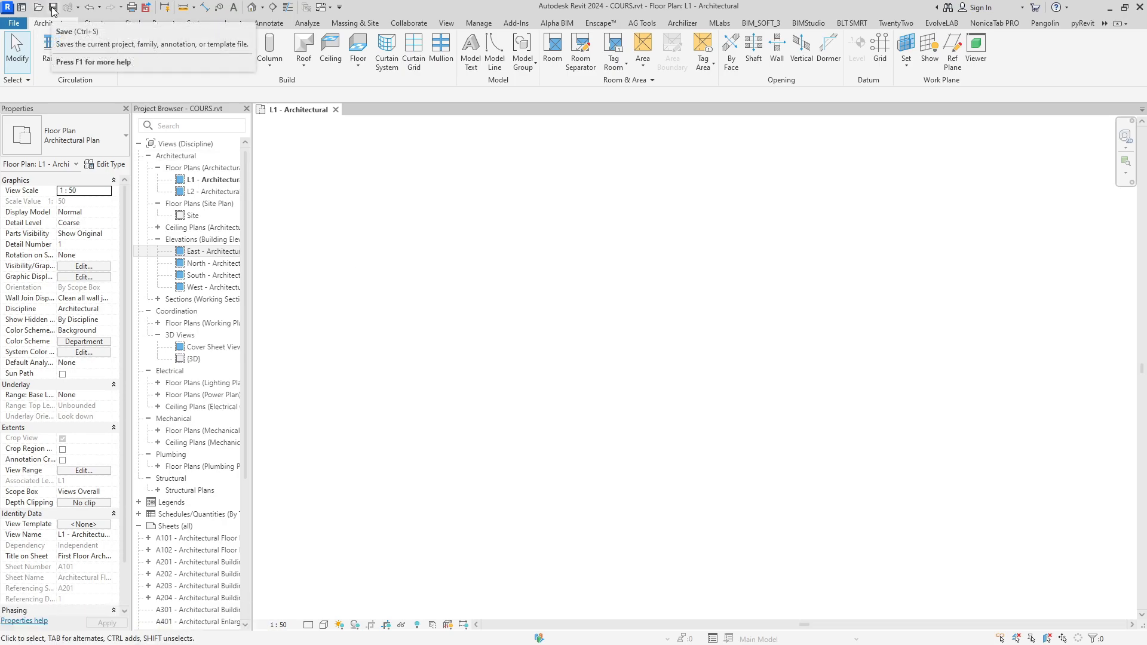
Bring up the print settings for the current view and close them without printing
key(ctrl+p)
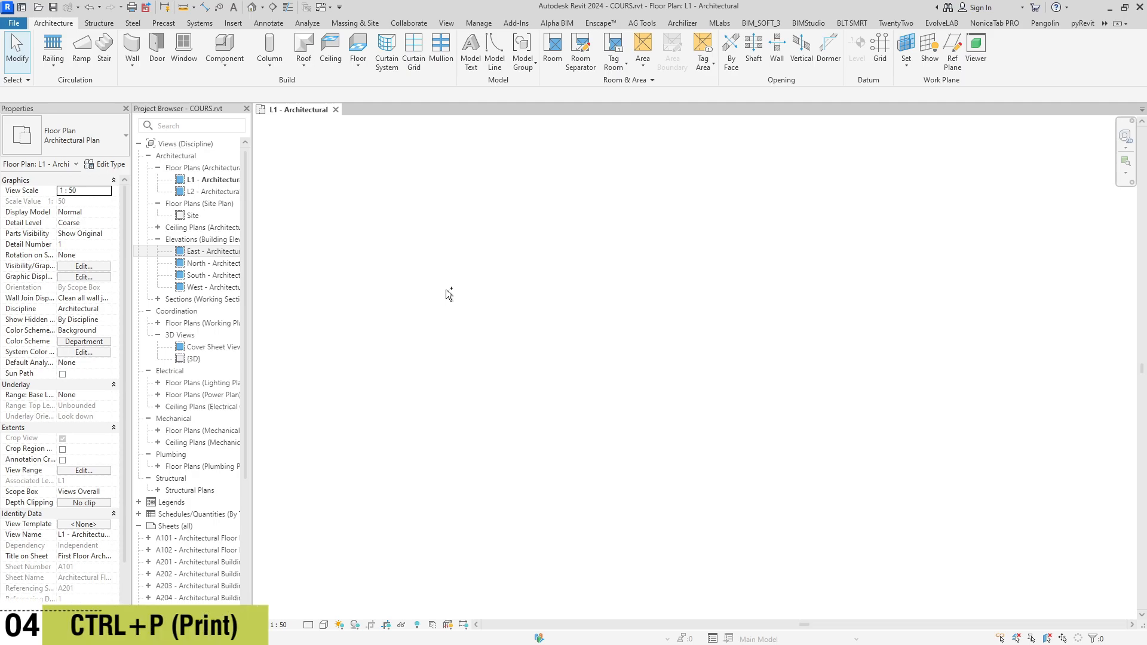
drag(520, 181, 503, 176)
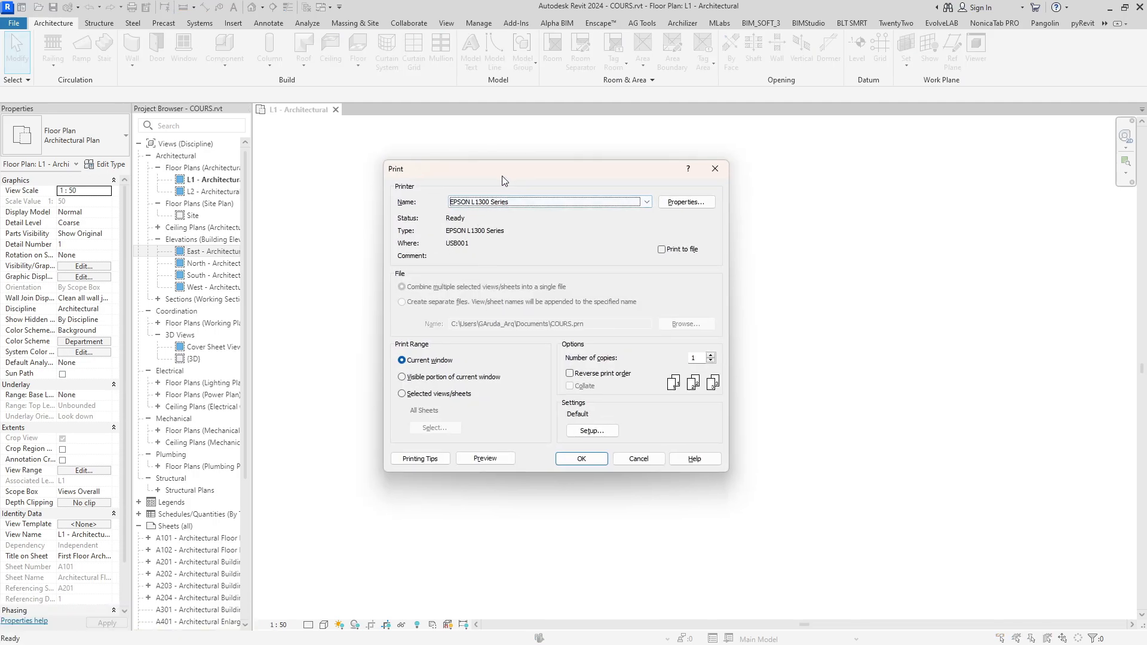
key(Escape)
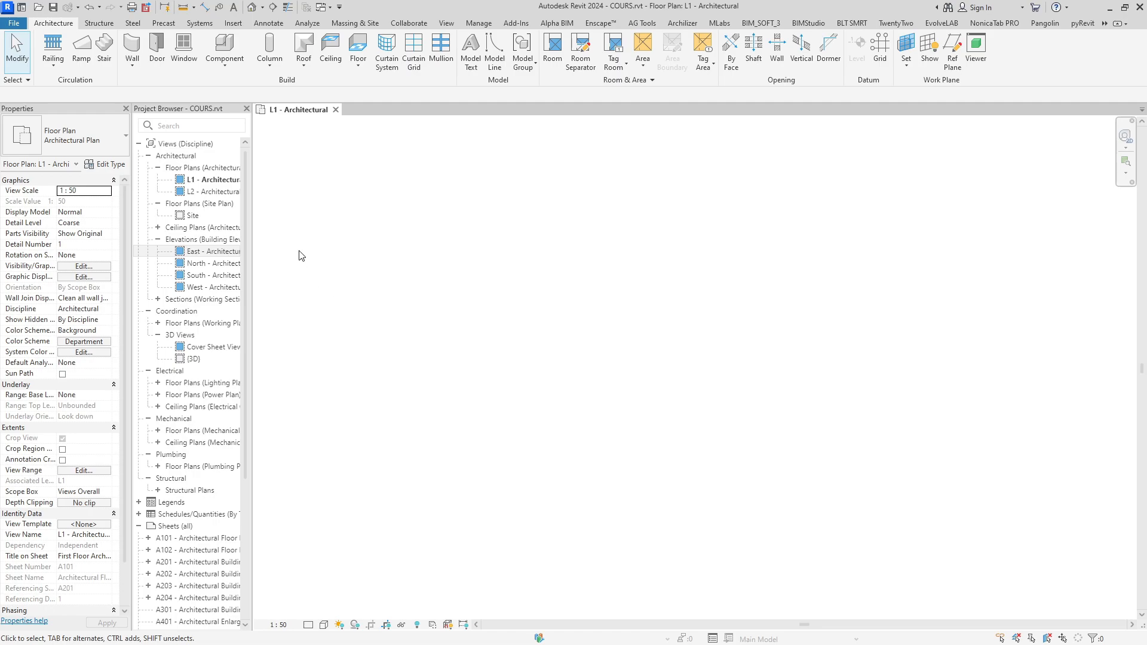
Draw a vertical Generic - 200mm wall about 1500 mm long in the L1 plan, and delete it
key(w)
key(a)
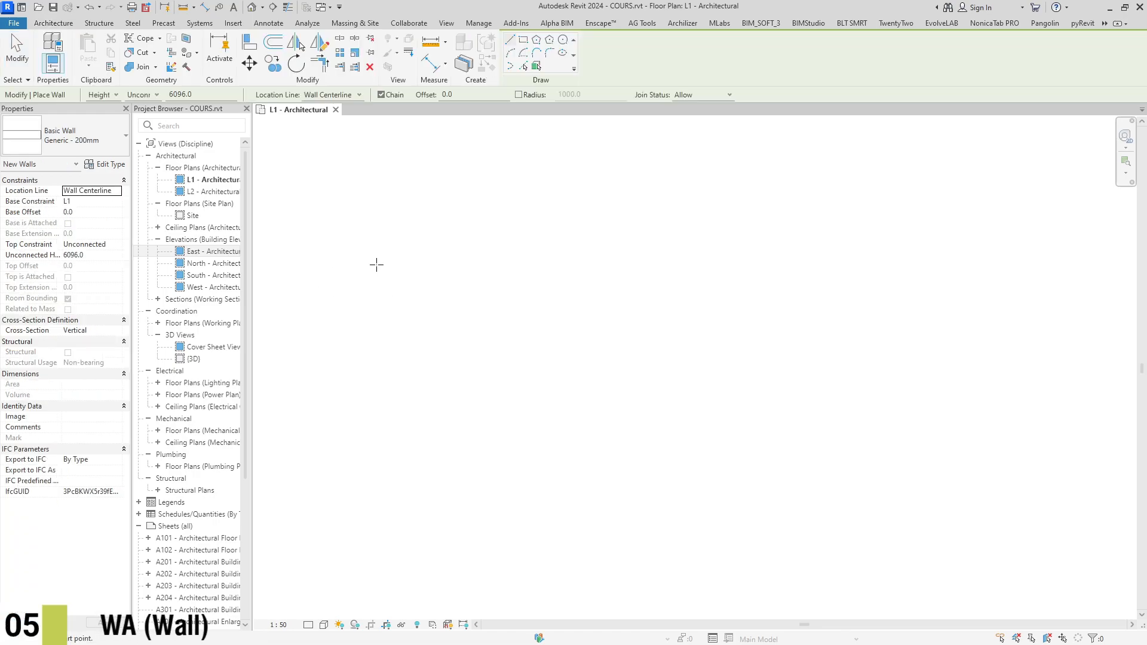
click(439, 301)
click(444, 353)
key(Escape)
key(Escape)
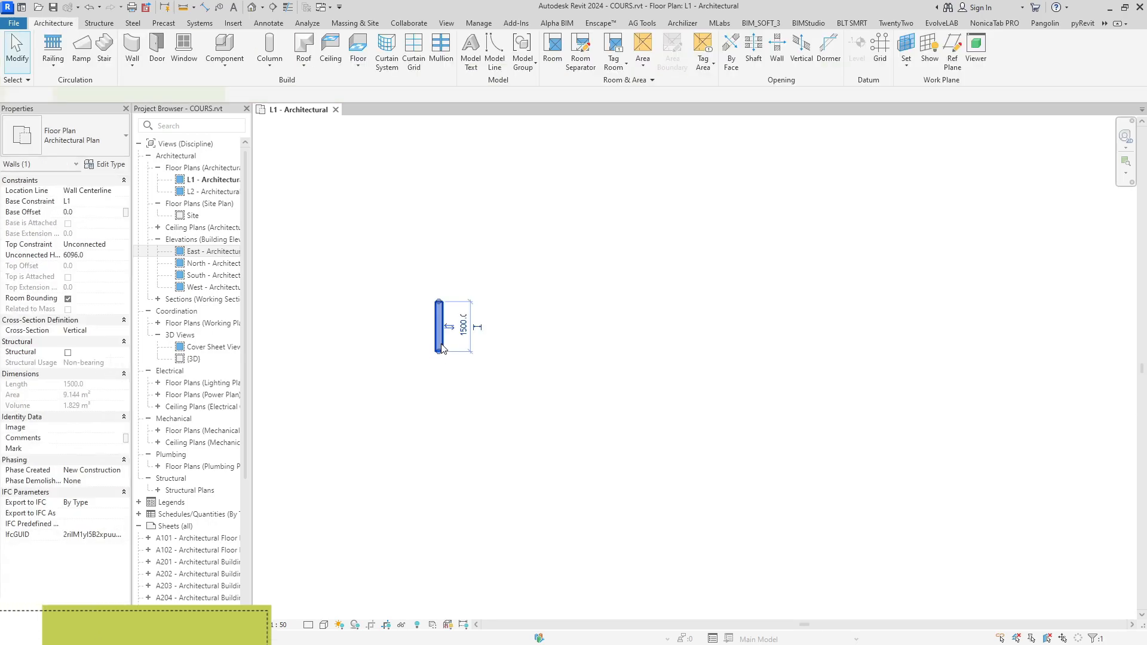
click(448, 314)
key(Delete)
Start the Wall tool with base constraint L1 and set the unconnected height to 4000 mm
key(w)
key(a)
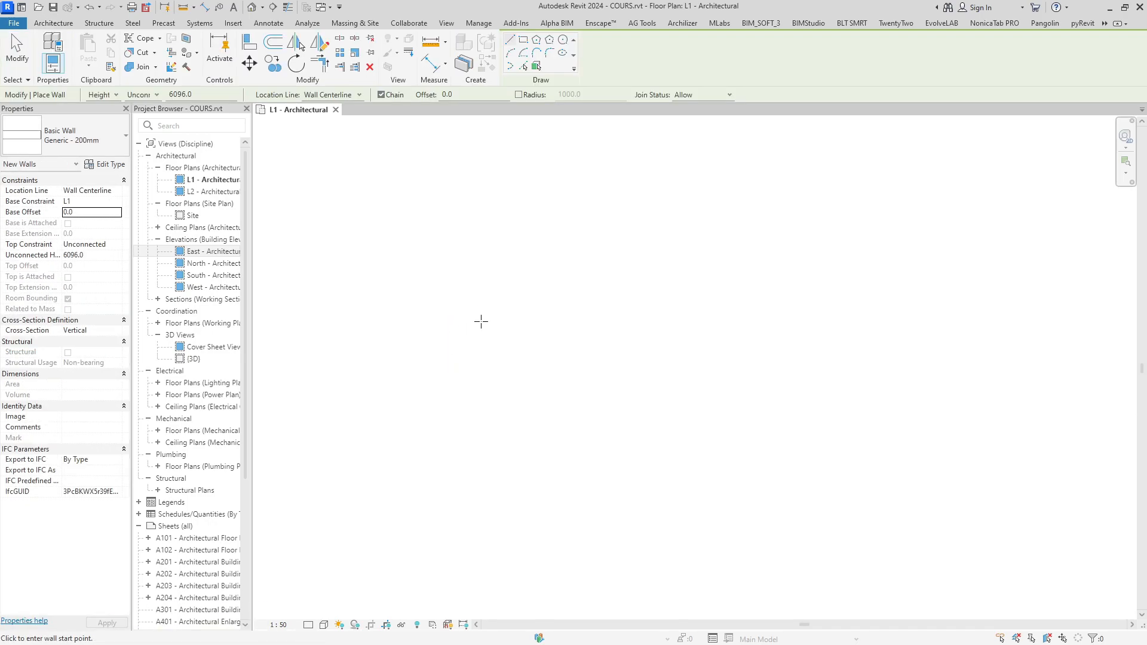
click(478, 321)
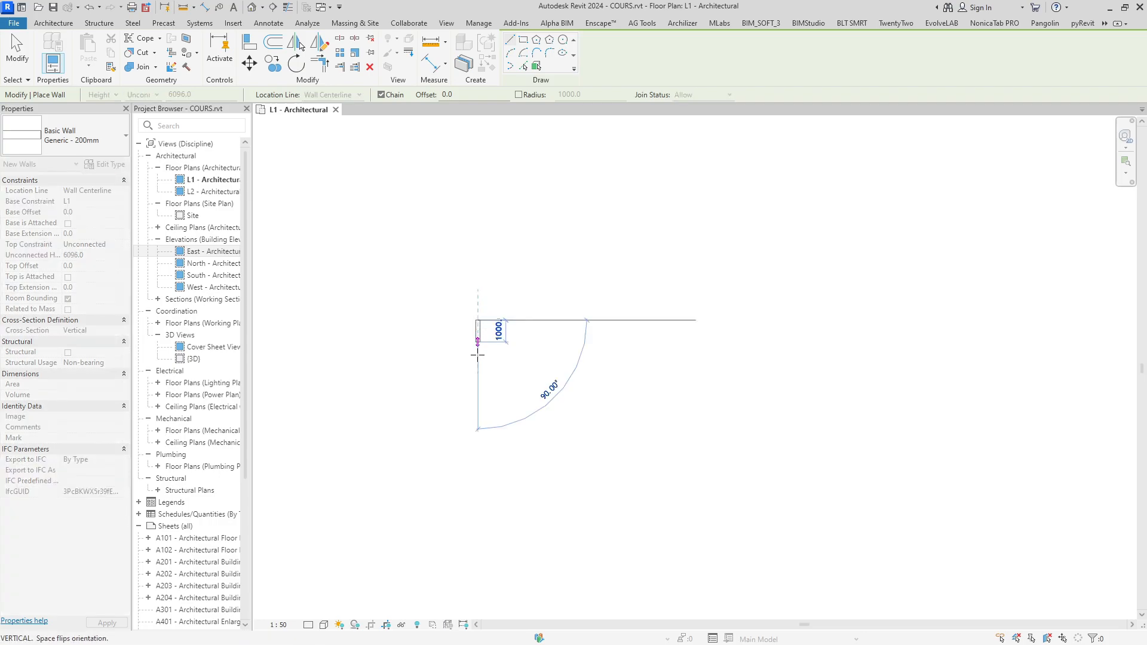
key(Escape)
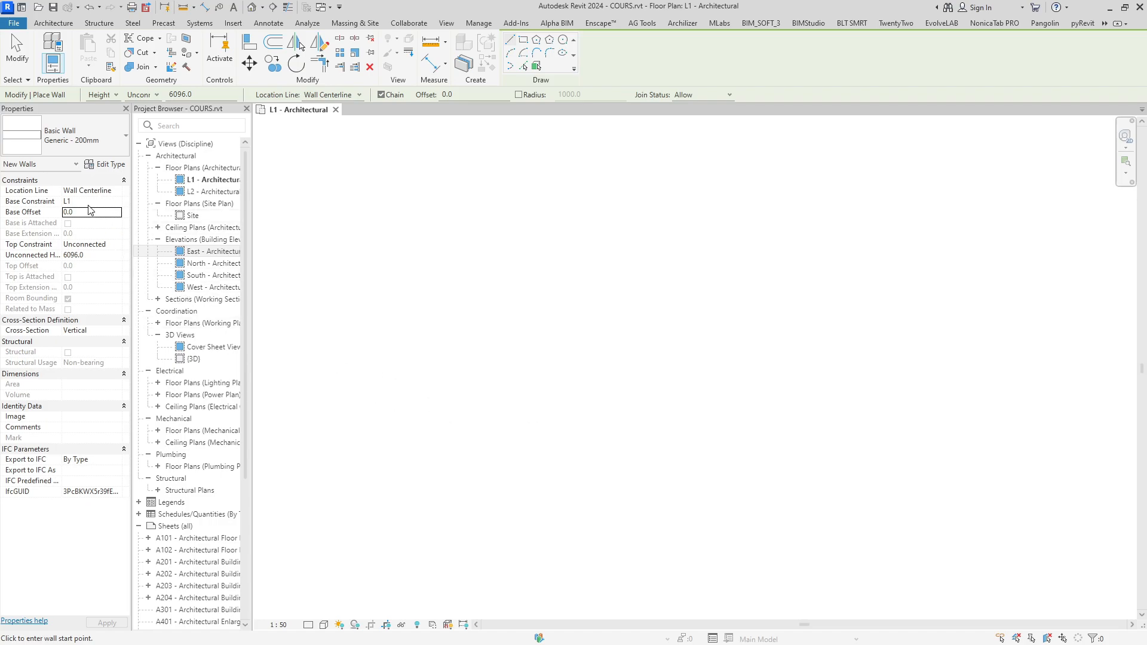
click(117, 203)
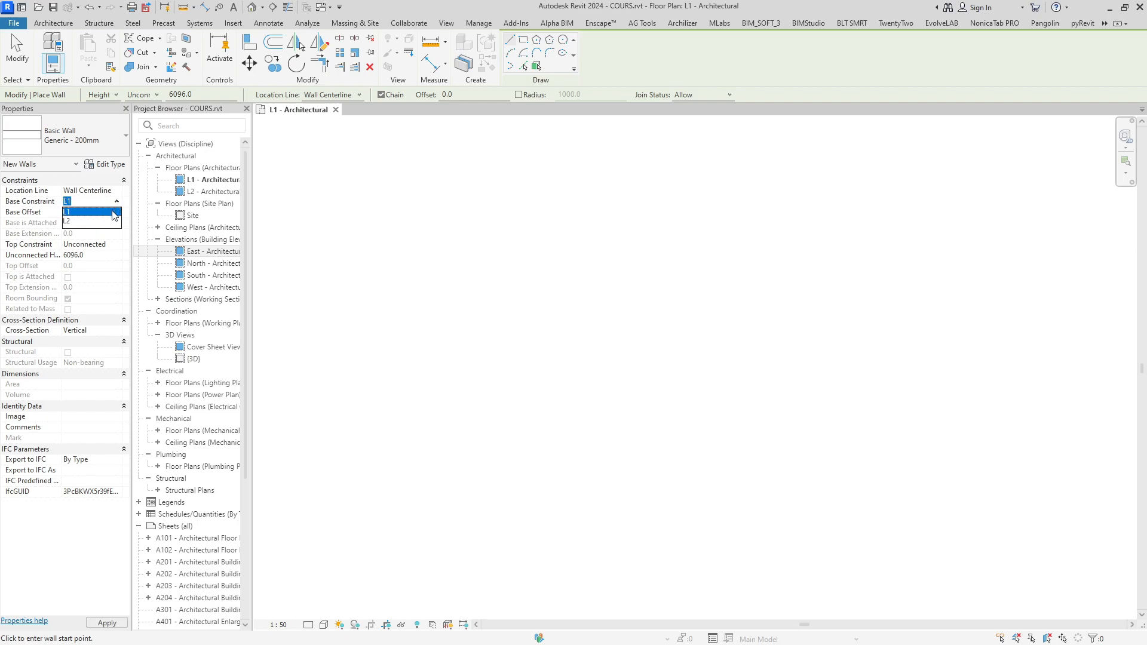
click(116, 205)
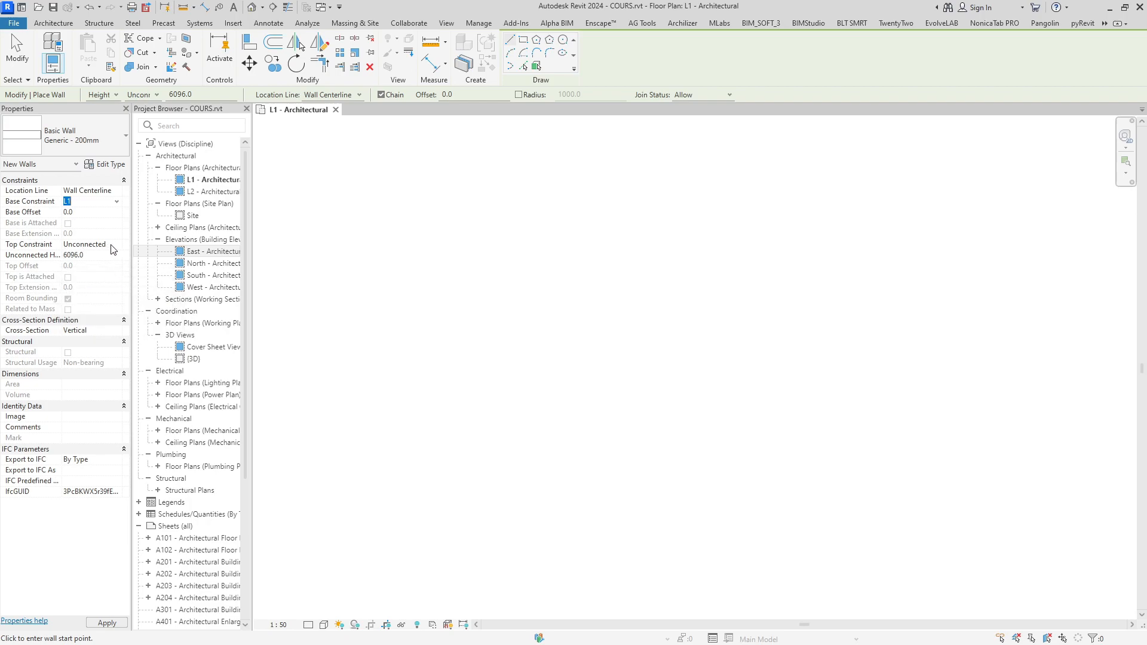
click(102, 255)
click(117, 204)
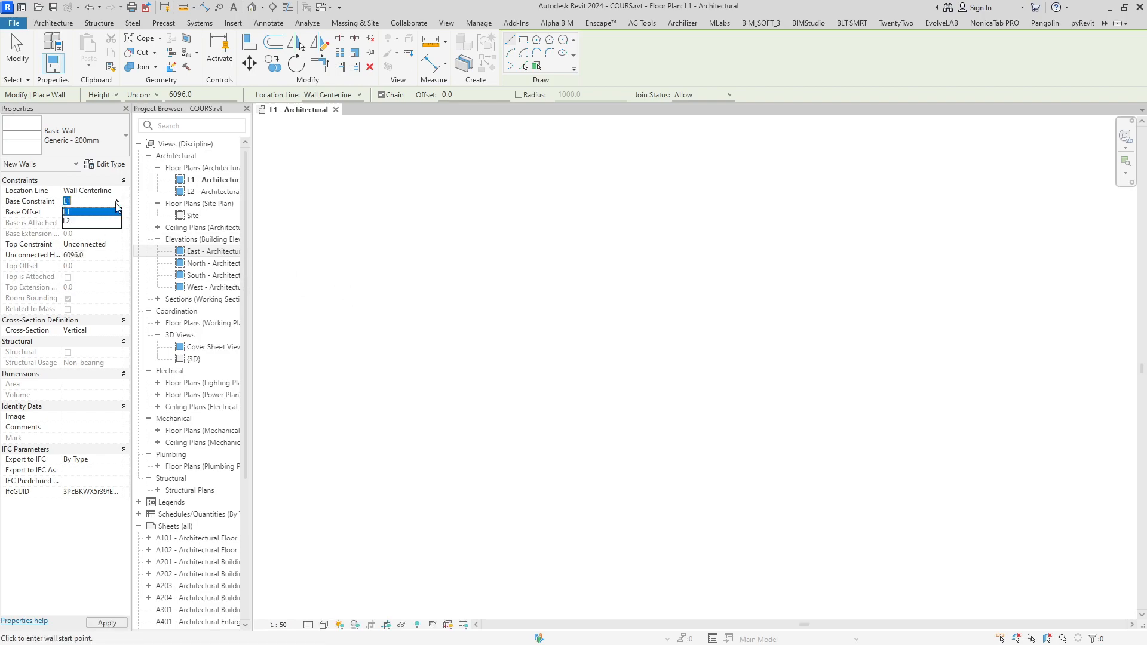
click(117, 209)
click(105, 253)
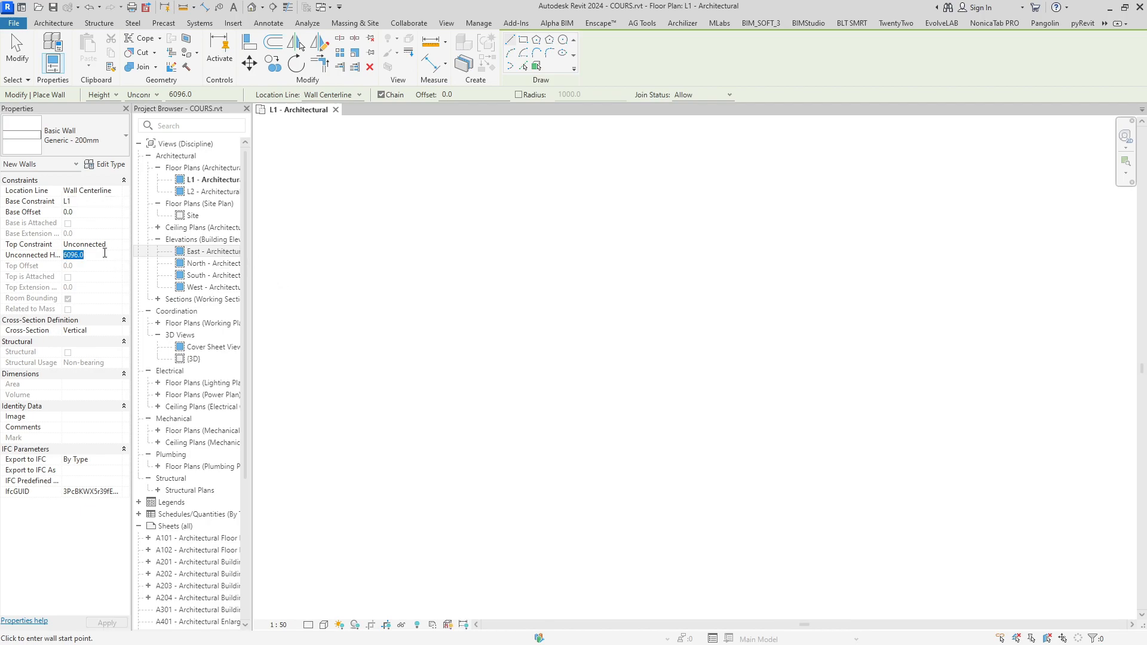
text(4)
text(000)
Draw a vertical Generic - 200mm wall about 2200 mm long in the L1 plan
click(435, 383)
click(435, 347)
key(Escape)
key(Escape)
Select the new wall in the plan and examine its constraints and dimensions
scroll(435, 361, up, 2)
click(435, 365)
scroll(432, 364, up, 2)
scroll(459, 356, up, 1)
middle_drag(420, 361, 469, 337)
scroll(459, 353, up, 1)
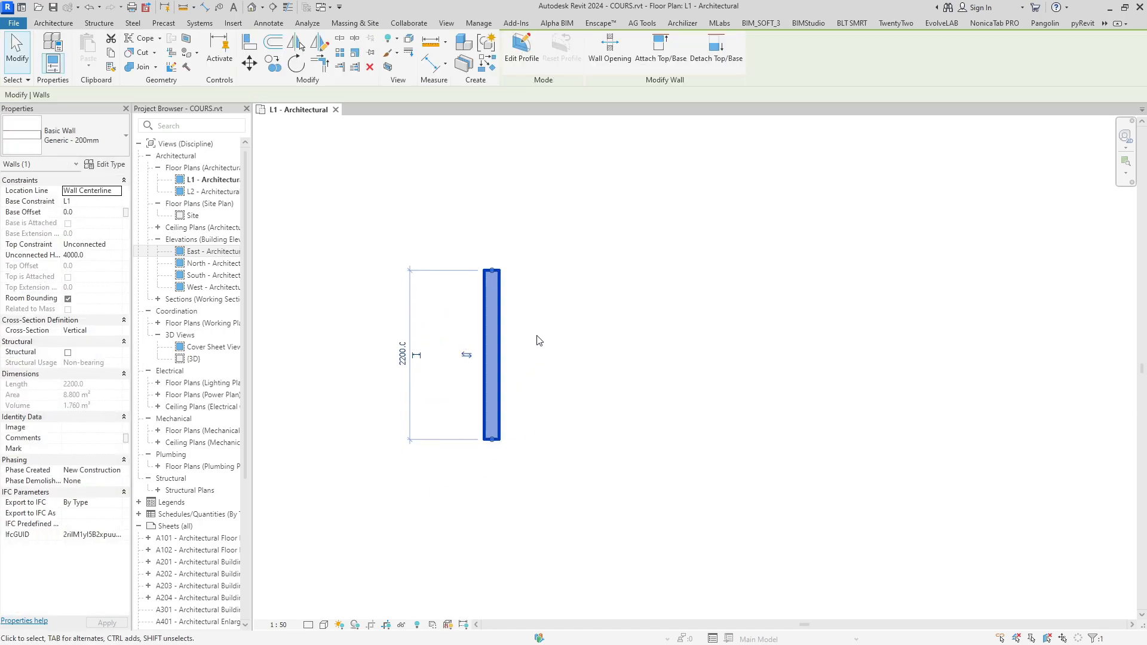
middle_drag(551, 294, 534, 281)
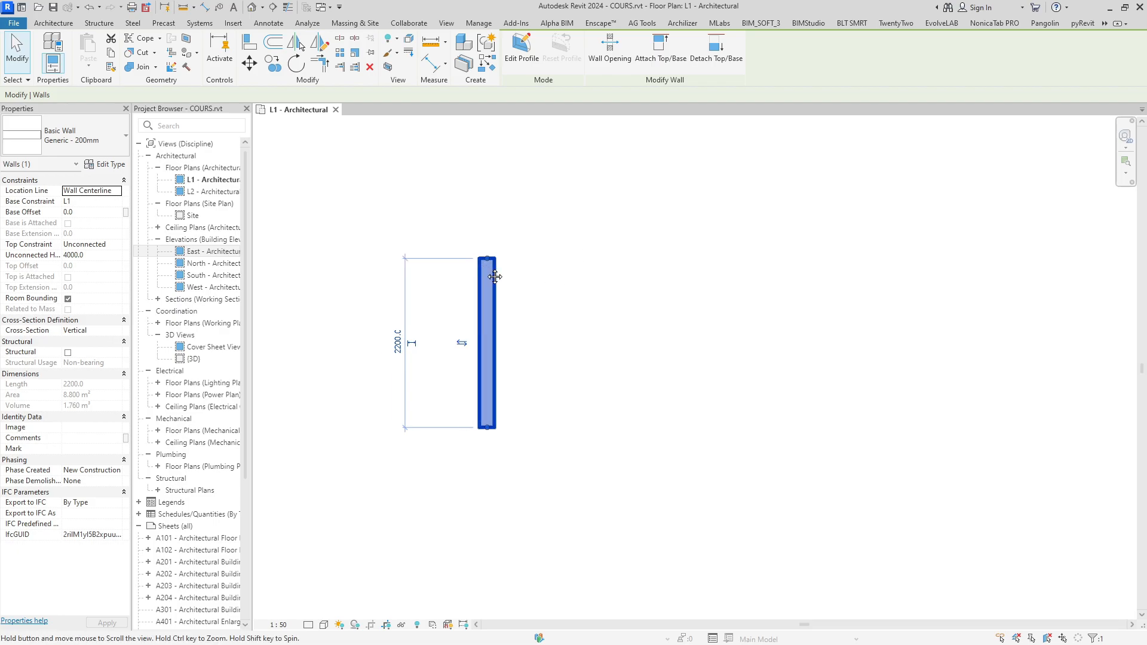
middle_drag(553, 329, 544, 317)
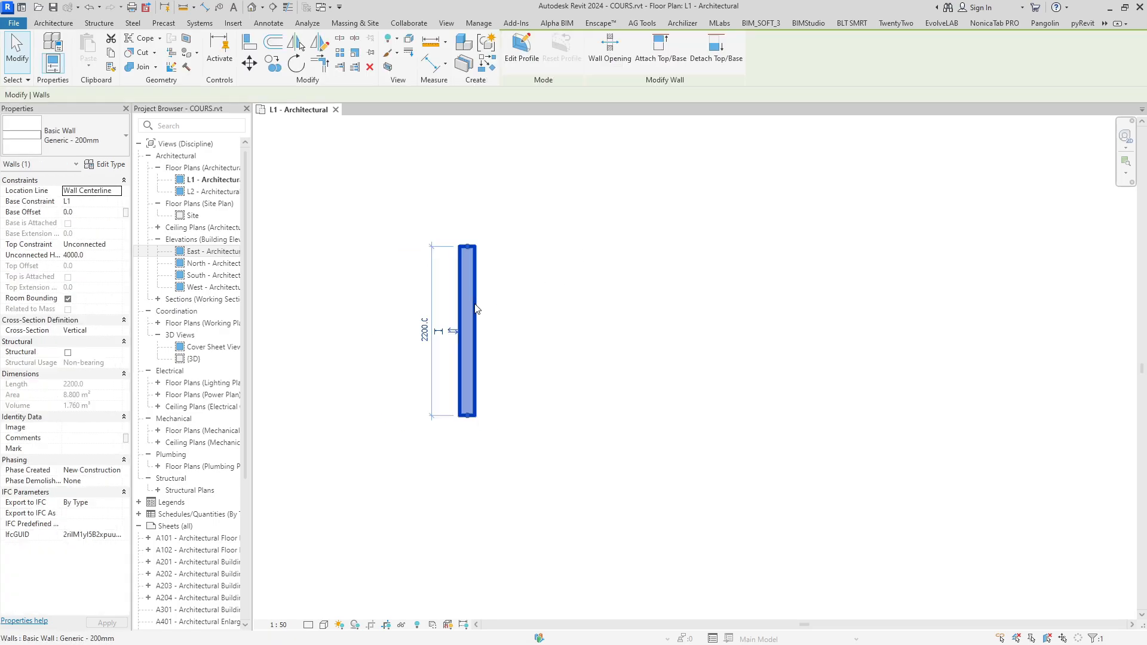
click(359, 245)
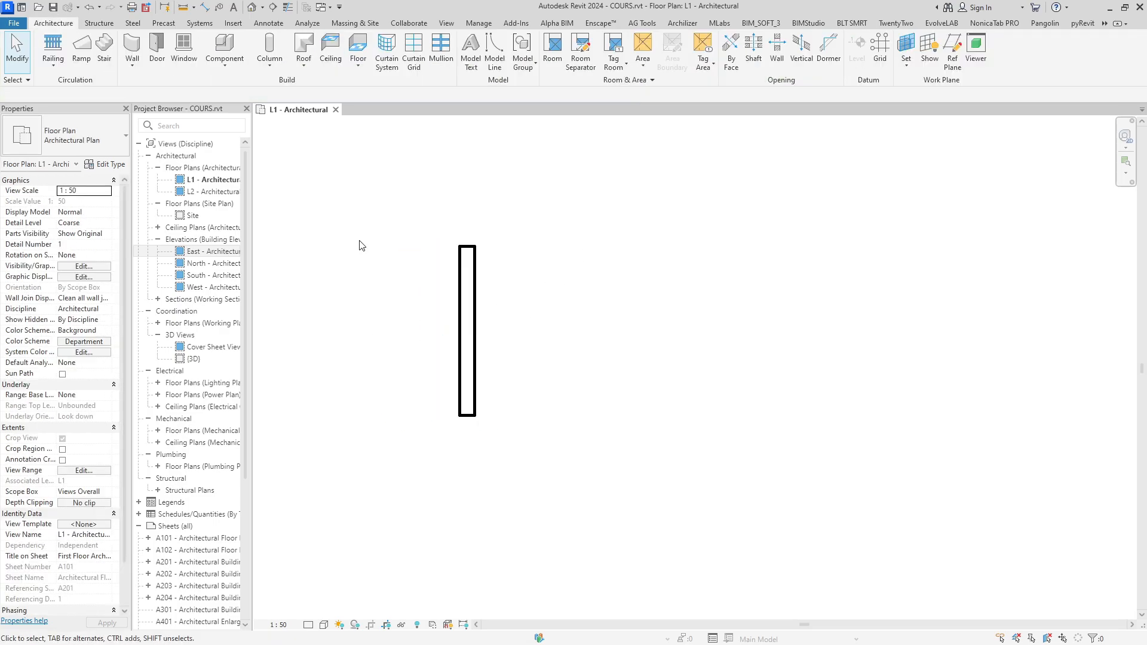
Open the default 3D view and select the wall to inspect its height
click(252, 8)
scroll(399, 229, up, 2)
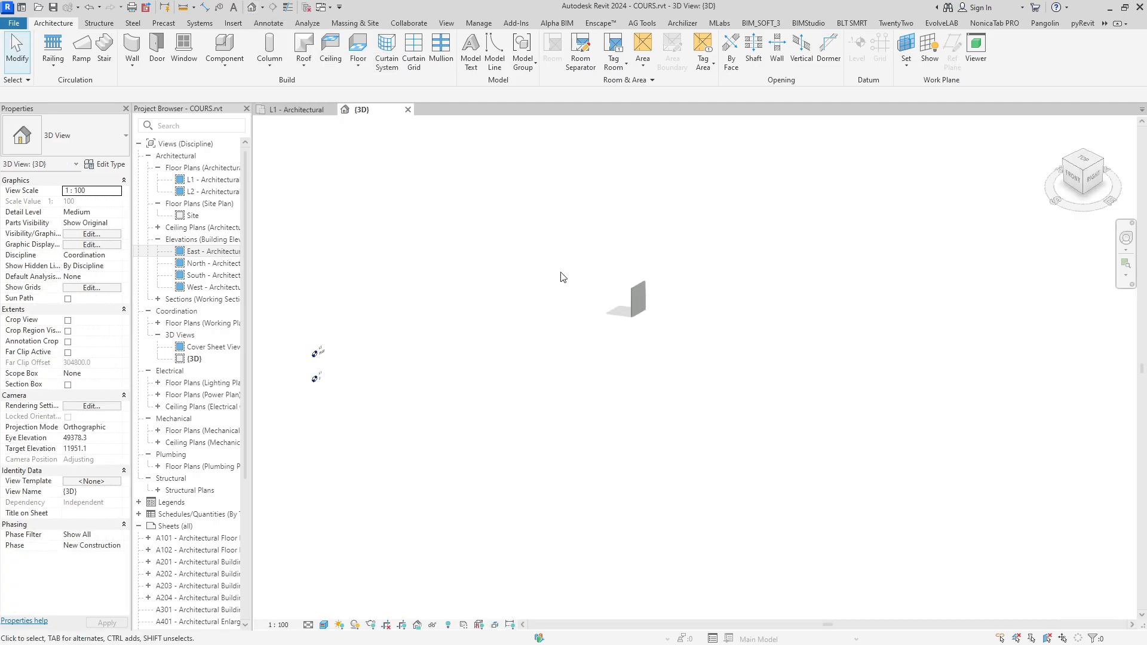
scroll(631, 301, up, 4)
scroll(619, 269, up, 3)
middle_drag(644, 257, 528, 323)
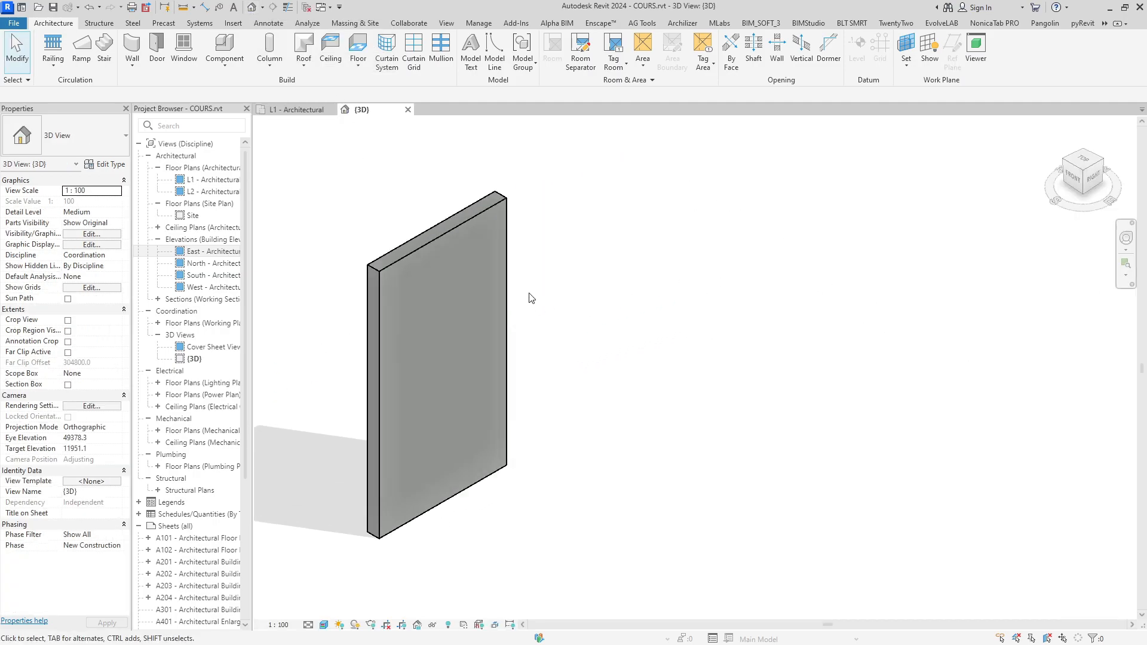
click(491, 311)
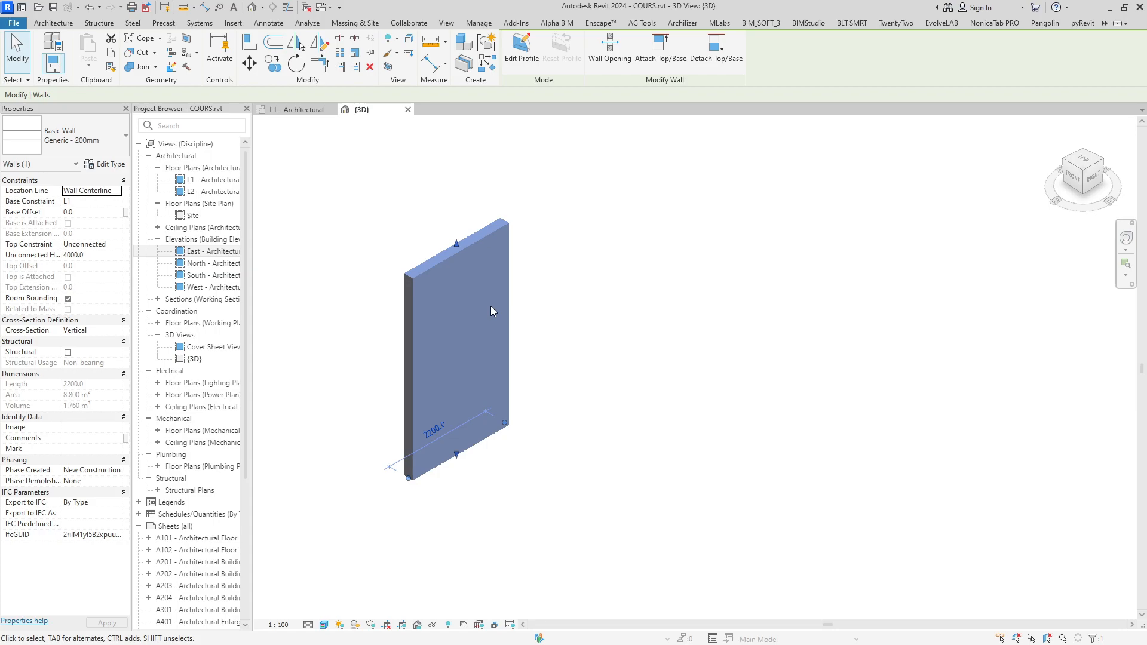
click(594, 303)
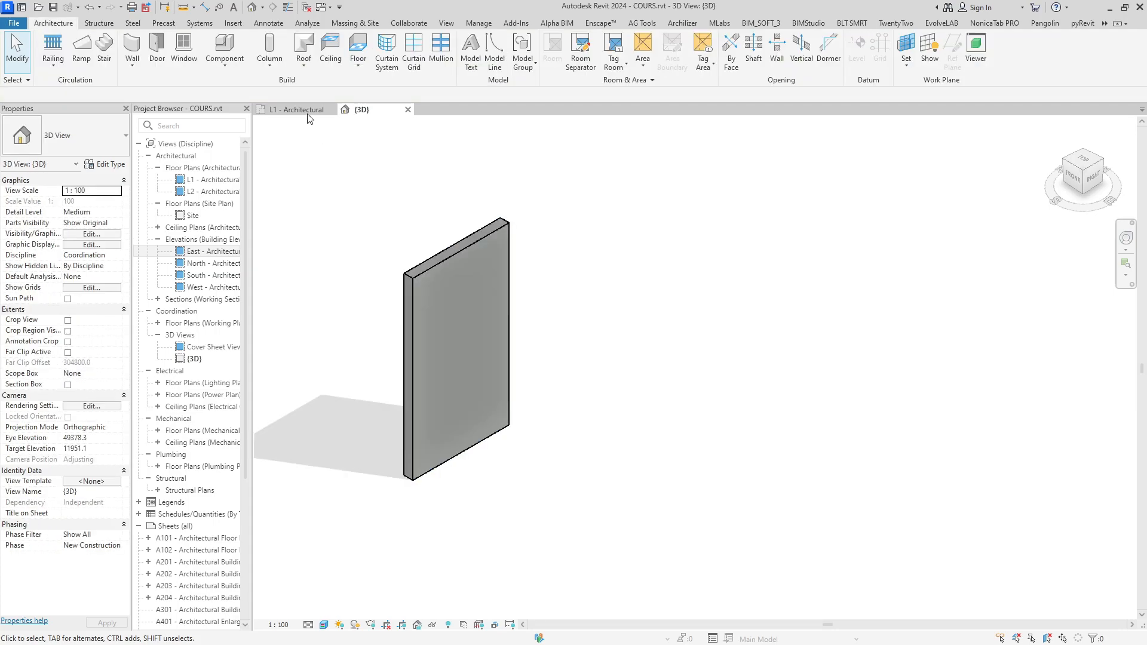
Return to the L1 - Architectural floor plan and view the wall there
key(ctrl+Tab)
scroll(374, 263, up, 1)
middle_drag(352, 242, 406, 247)
scroll(417, 245, down, 1)
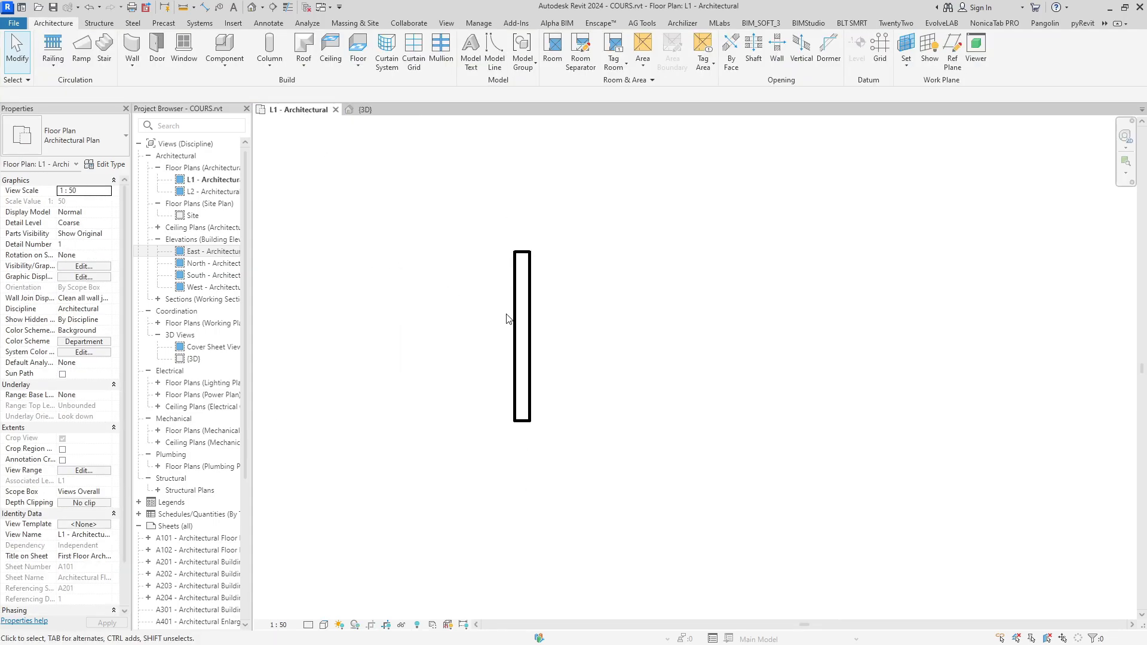
middle_drag(475, 305, 472, 326)
middle_drag(415, 303, 414, 321)
scroll(398, 324, down, 1)
middle_drag(488, 336, 361, 325)
click(419, 328)
Draw a second vertical wall beside the existing one with its top constraint set to Up to level: L2
key(w)
key(a)
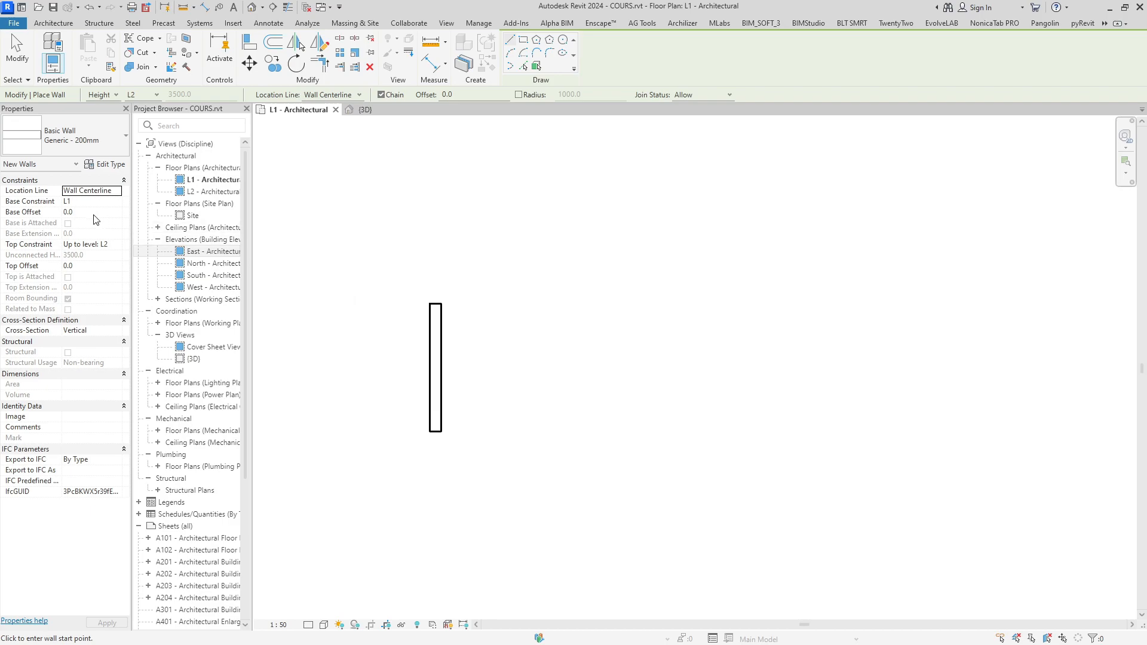
click(115, 247)
click(116, 250)
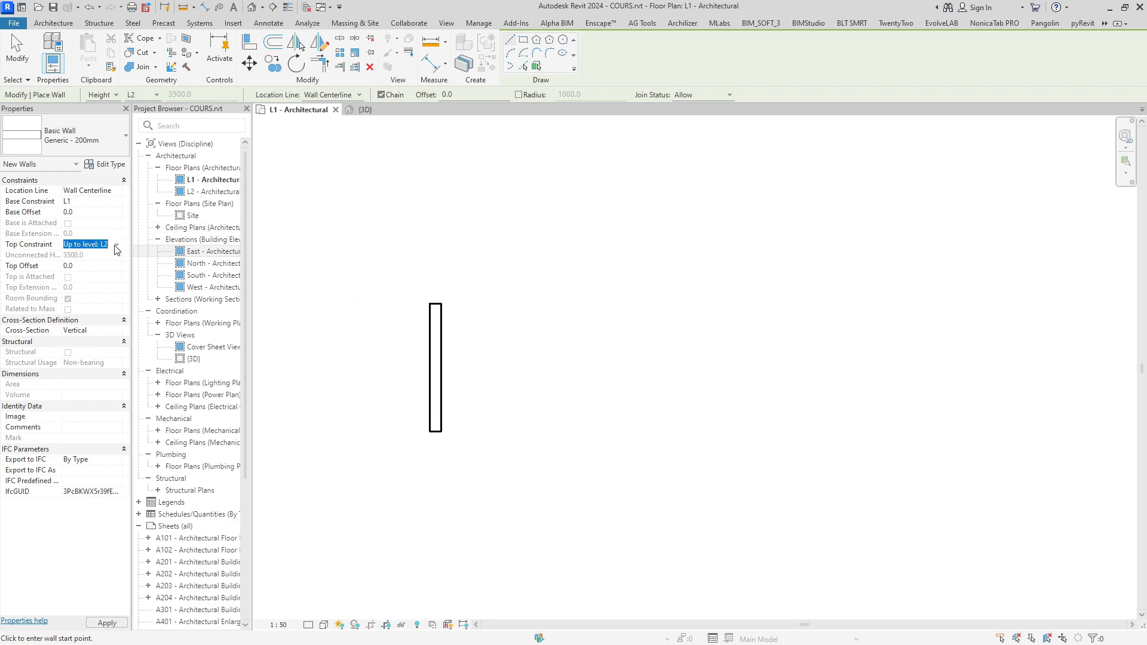
click(116, 249)
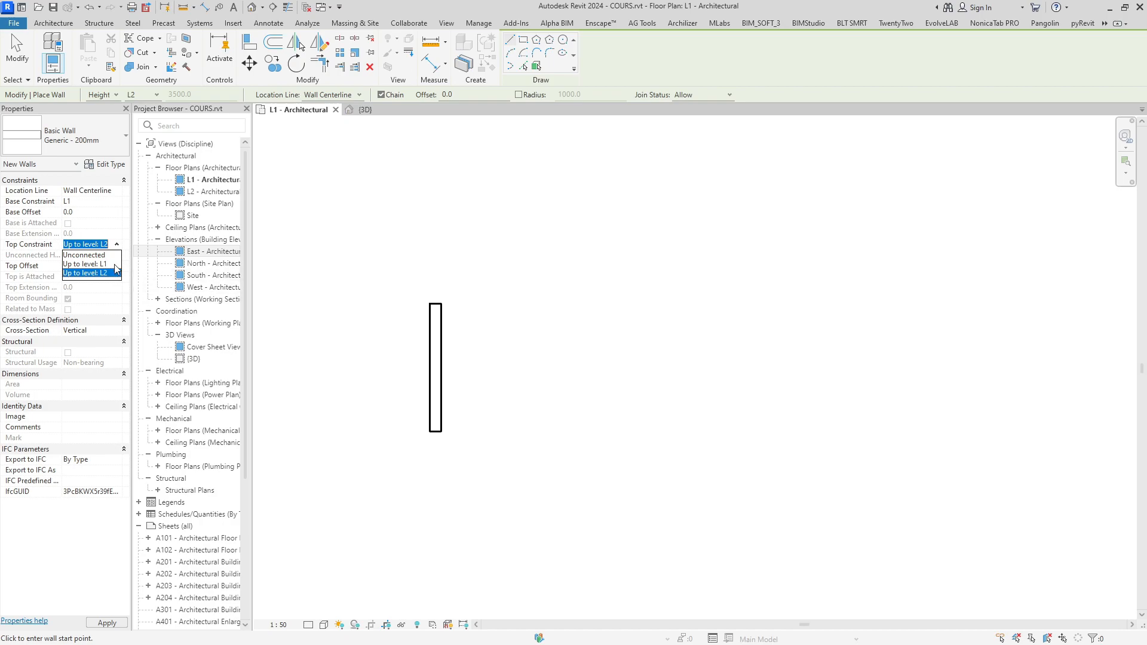
click(115, 272)
click(489, 303)
click(488, 444)
key(Escape)
key(Escape)
Delete the second wall, which is constrained up to level L2
scroll(508, 394, down, 2)
click(484, 382)
scroll(480, 378, up, 2)
key(Delete)
middle_drag(461, 369, 517, 385)
click(472, 358)
key(c)
key(s)
middle_drag(407, 303, 408, 292)
key(Escape)
Start the Wall tool, review the base constraint level options for new walls, and leave the tool
key(w)
key(a)
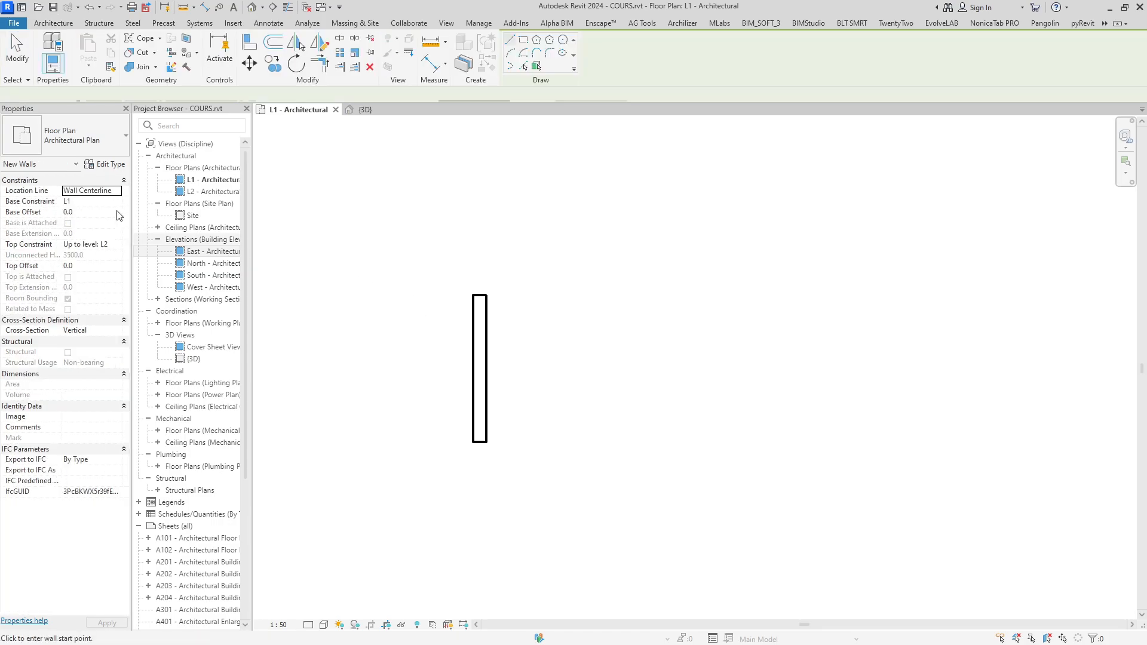
click(117, 202)
click(118, 209)
click(117, 202)
click(112, 204)
middle_drag(369, 322, 362, 315)
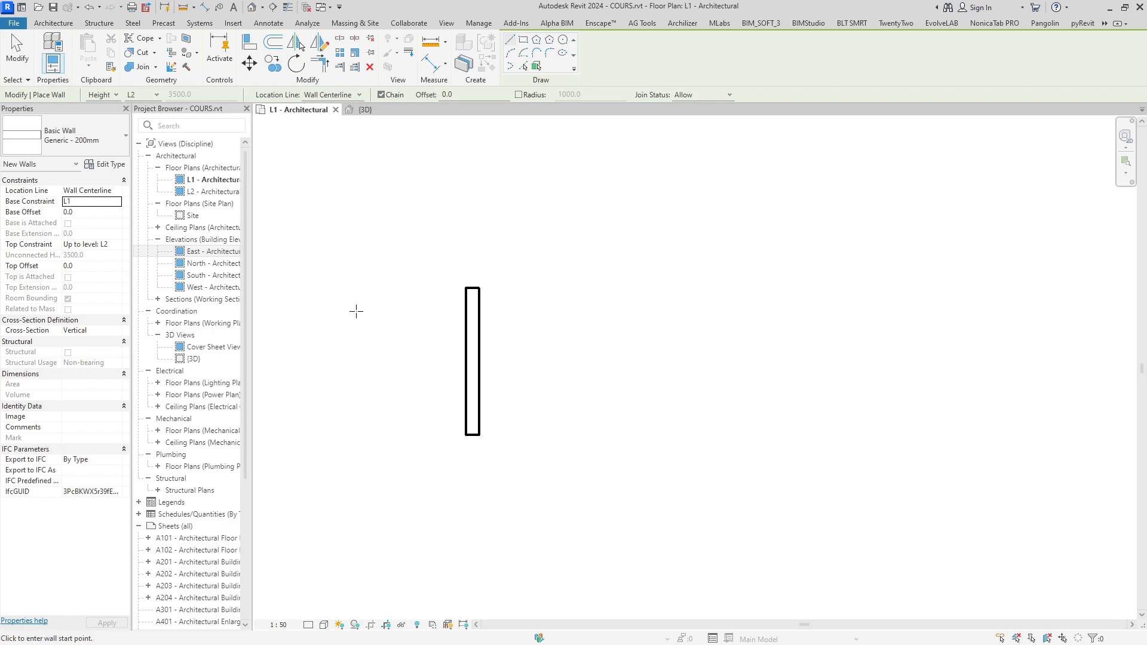
key(Escape)
key(Escape)
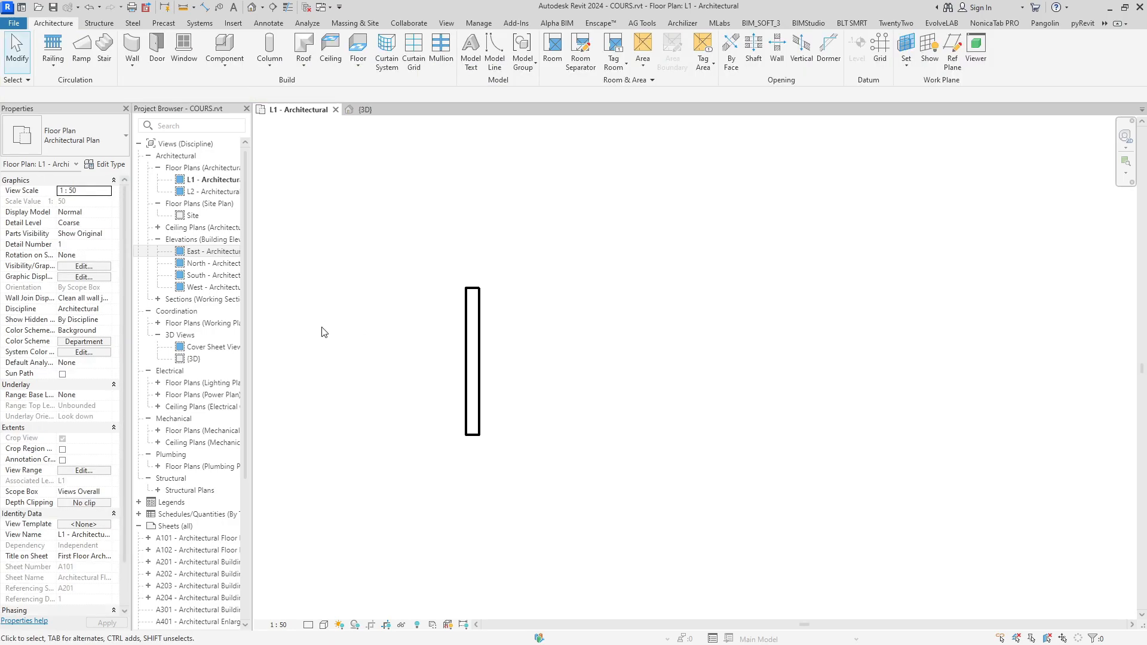
Open the East - Architectural elevation and examine the wall's height relative to levels L1 and L2
double_click(213, 251)
click(158, 299)
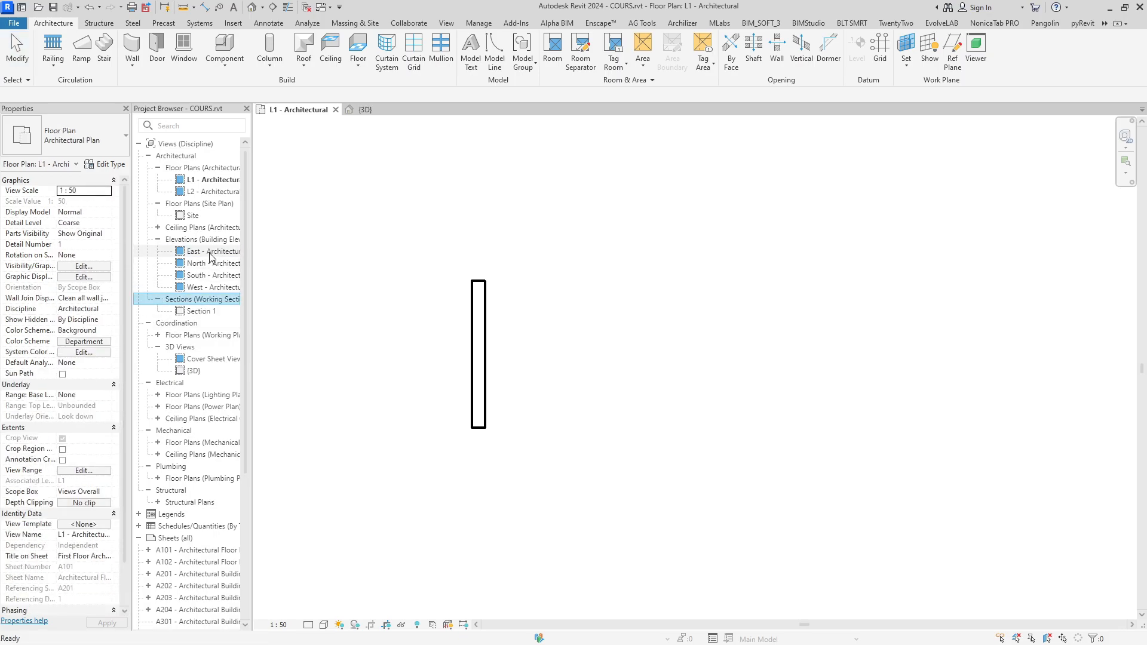
scroll(606, 421, up, 3)
middle_drag(604, 414, 521, 409)
scroll(663, 421, up, 1)
scroll(521, 410, up, 1)
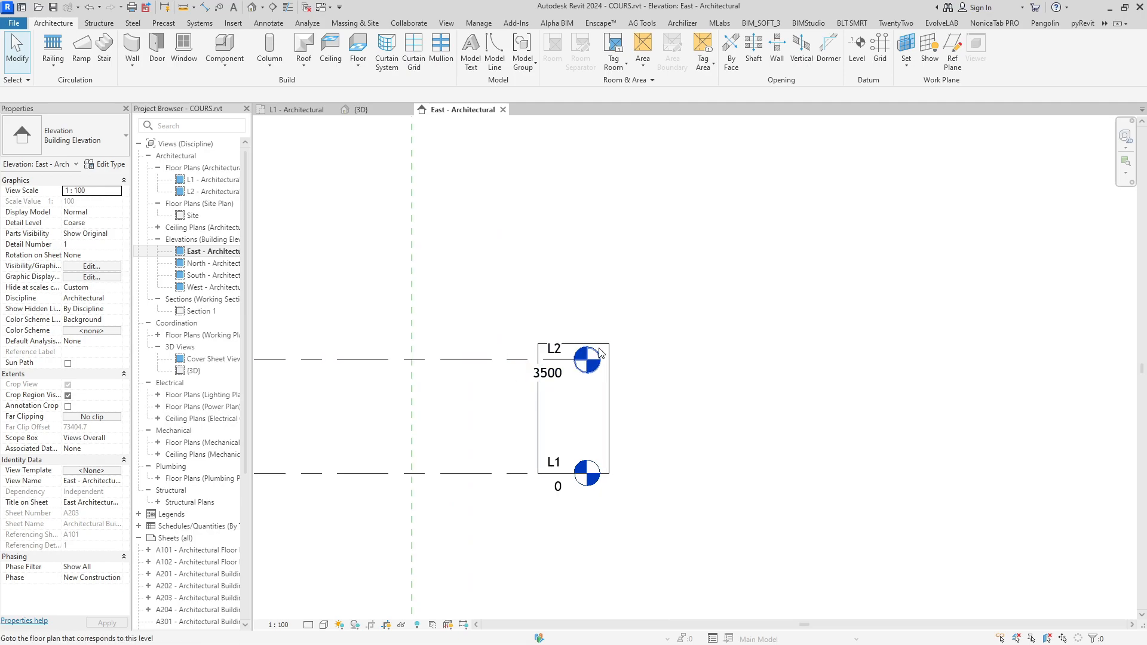
click(477, 361)
scroll(502, 398, up, 2)
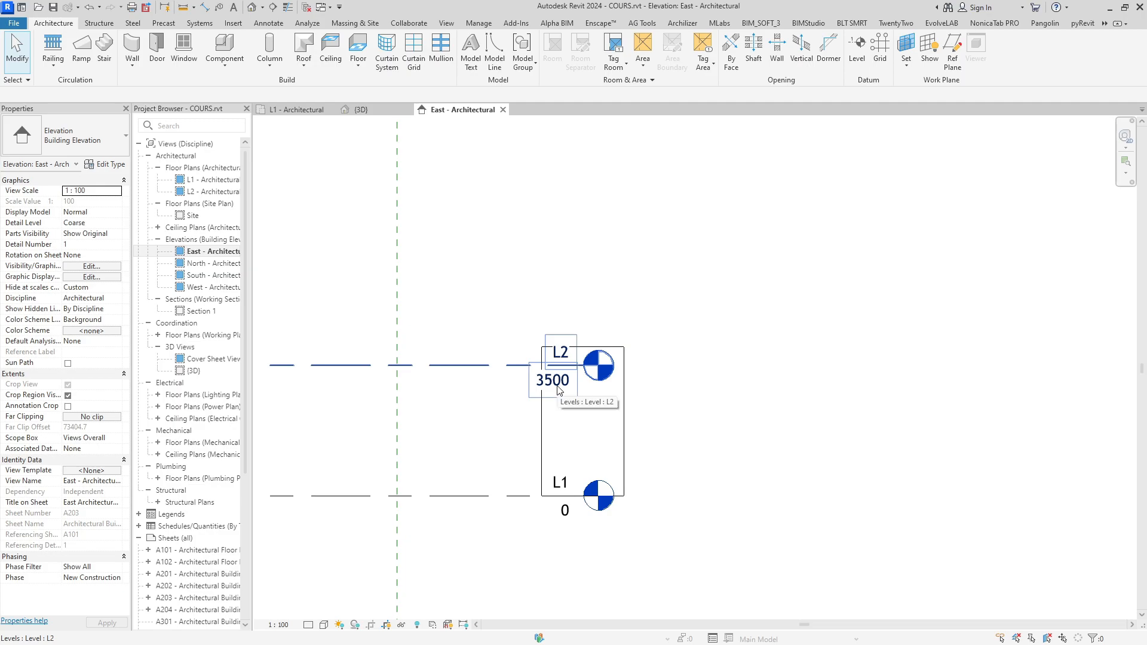
key(Escape)
scroll(546, 393, down, 1)
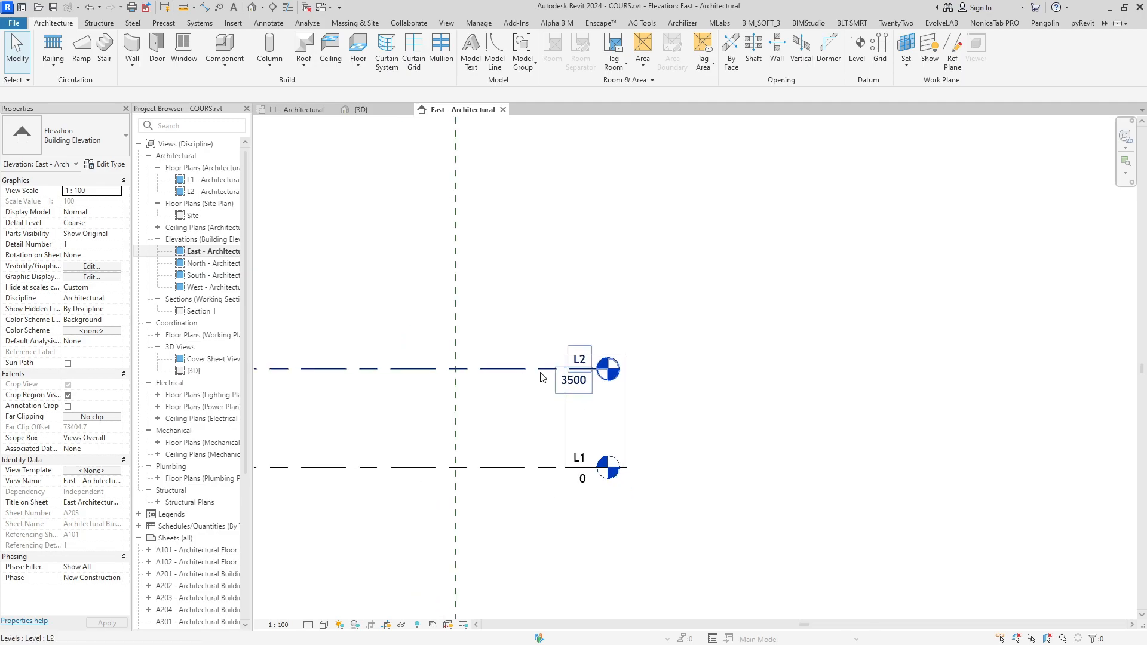
Set the elevation of level L2 to 4000 in the East elevation
click(579, 381)
scroll(579, 382, up, 2)
click(576, 376)
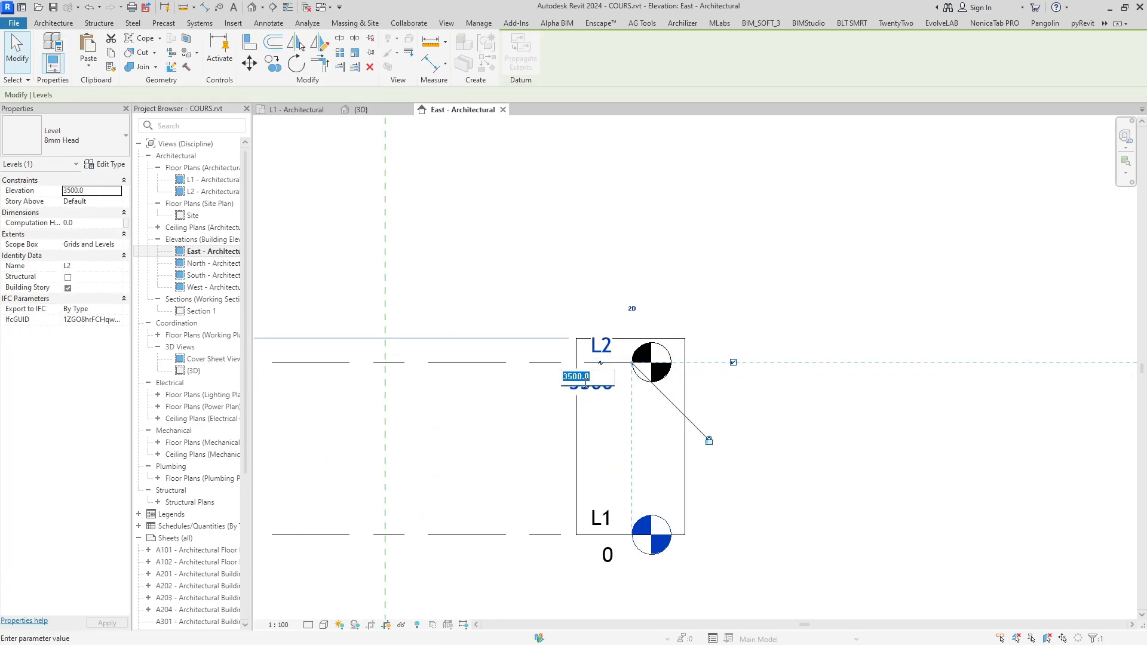
click(501, 419)
click(587, 388)
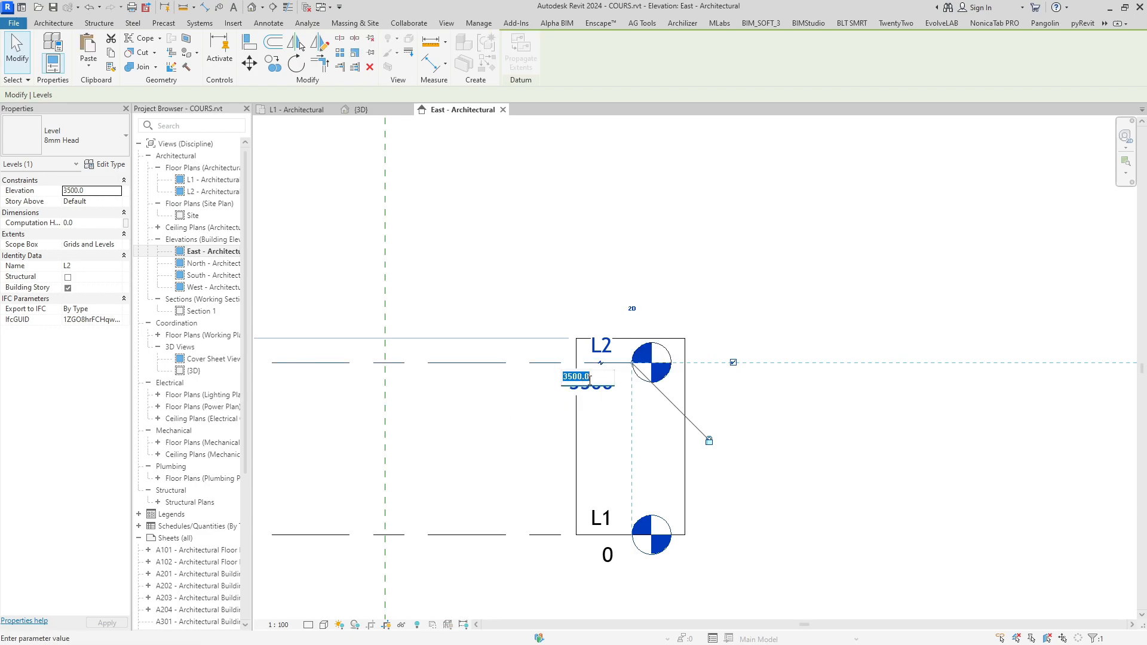
text(4)
key(Return)
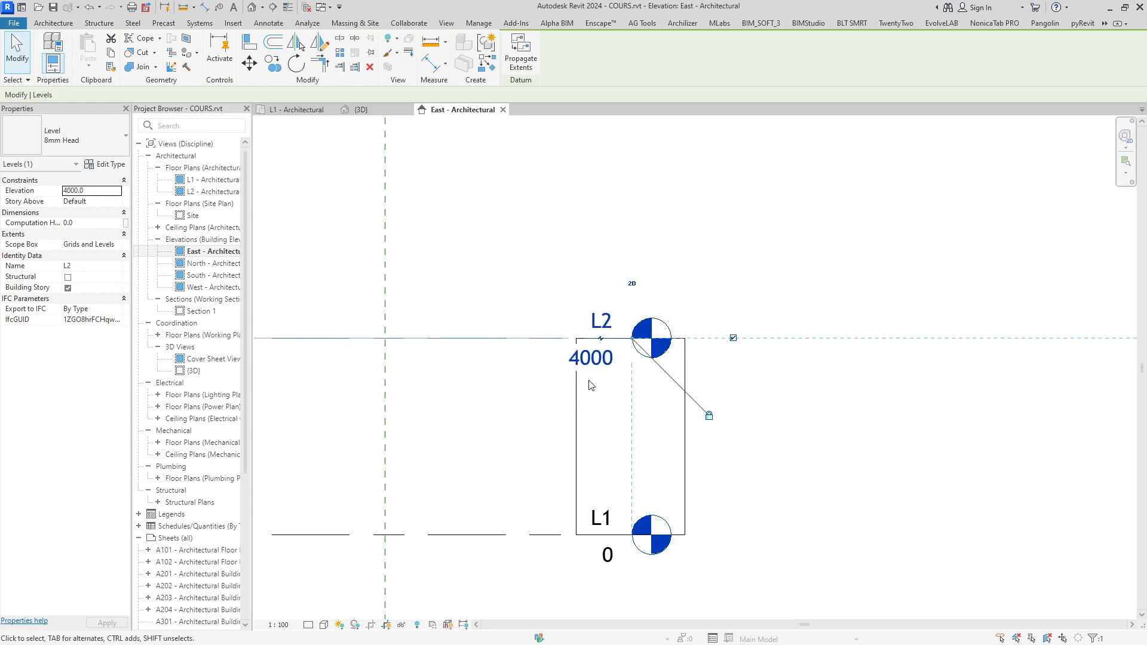
scroll(729, 364, down, 3)
key(Escape)
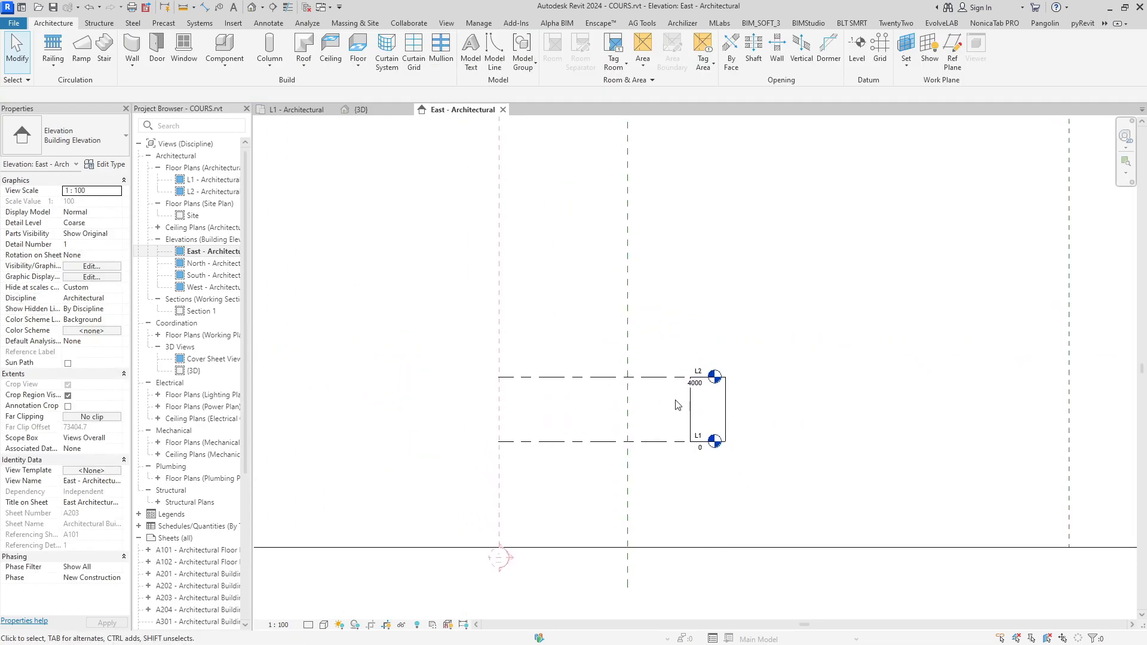
Move the wall horizontally clear of the level heads, about 1300 mm from the vertical dashed line
click(714, 397)
scroll(724, 397, up, 3)
scroll(714, 403, up, 1)
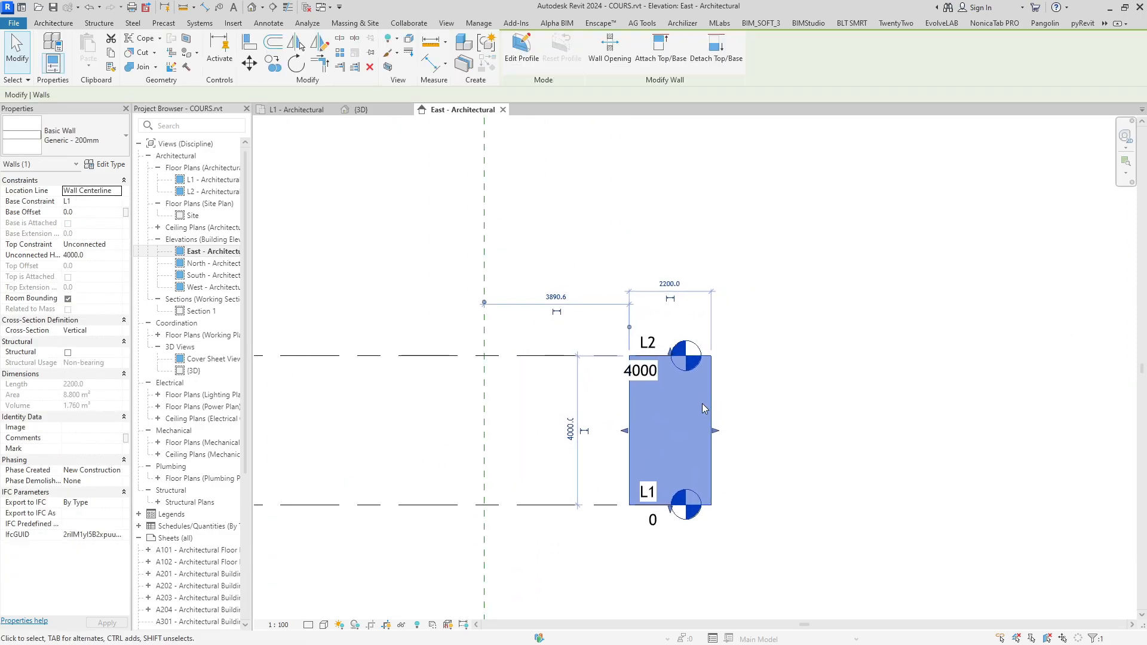
scroll(704, 404, down, 2)
drag(682, 407, 628, 407)
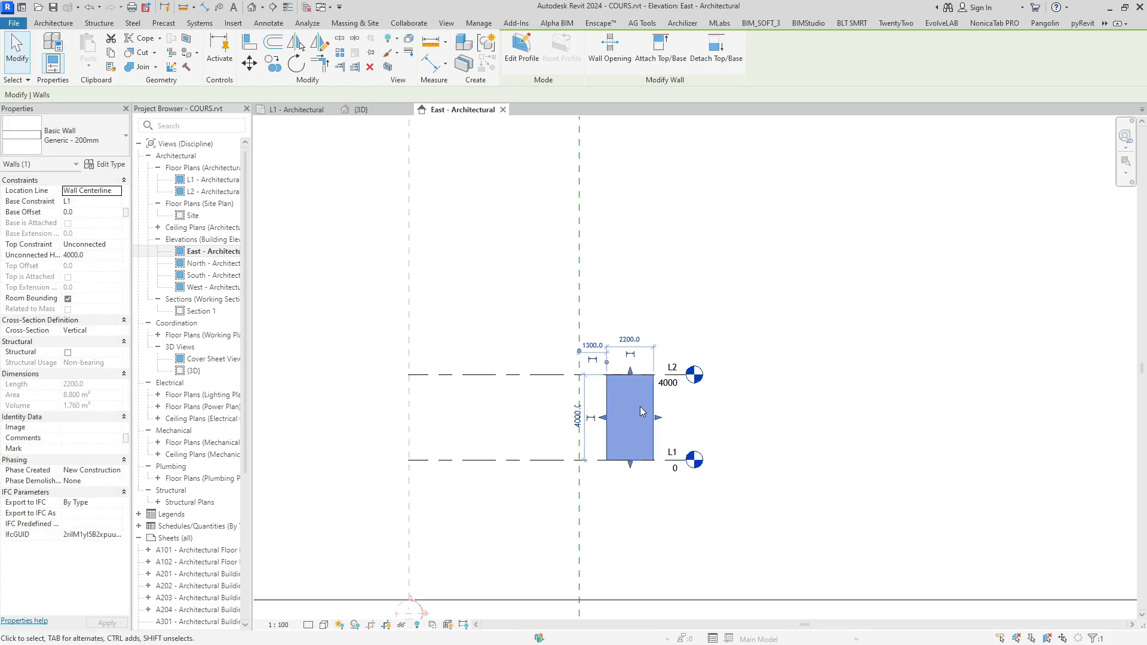
scroll(629, 419, up, 1)
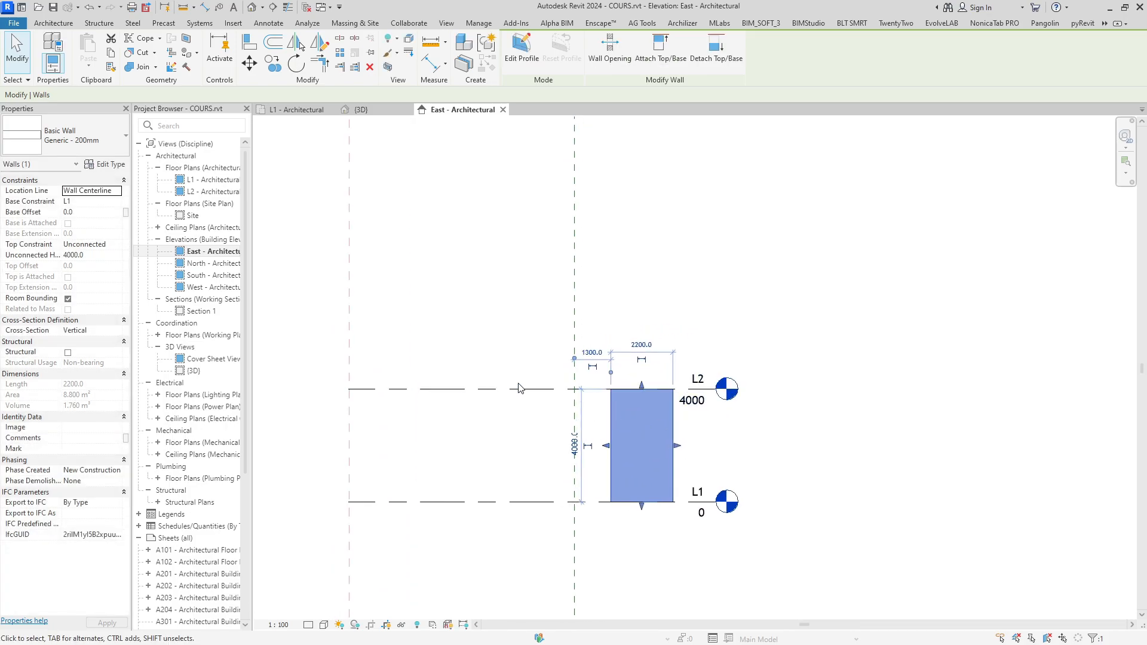
click(523, 344)
scroll(592, 394, down, 1)
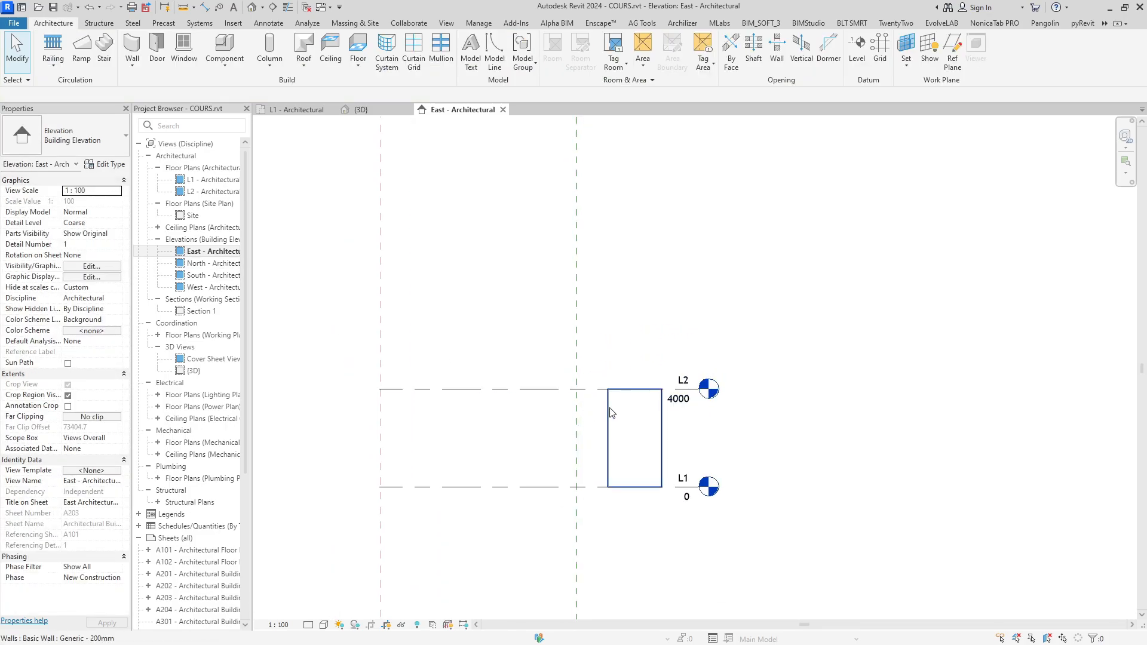
click(612, 413)
middle_drag(545, 352, 562, 378)
click(561, 378)
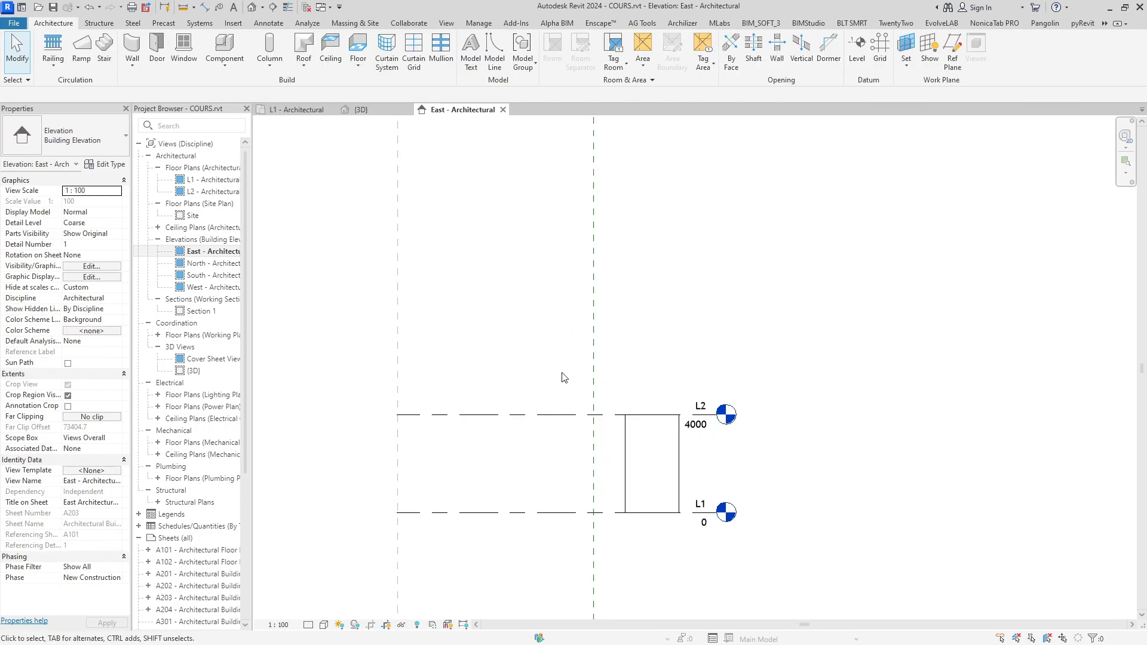
Close the East elevation and draw a 3000 mm vertical wall on the L1 floor plan, constrained up to level L2
key(ctrl+F4)
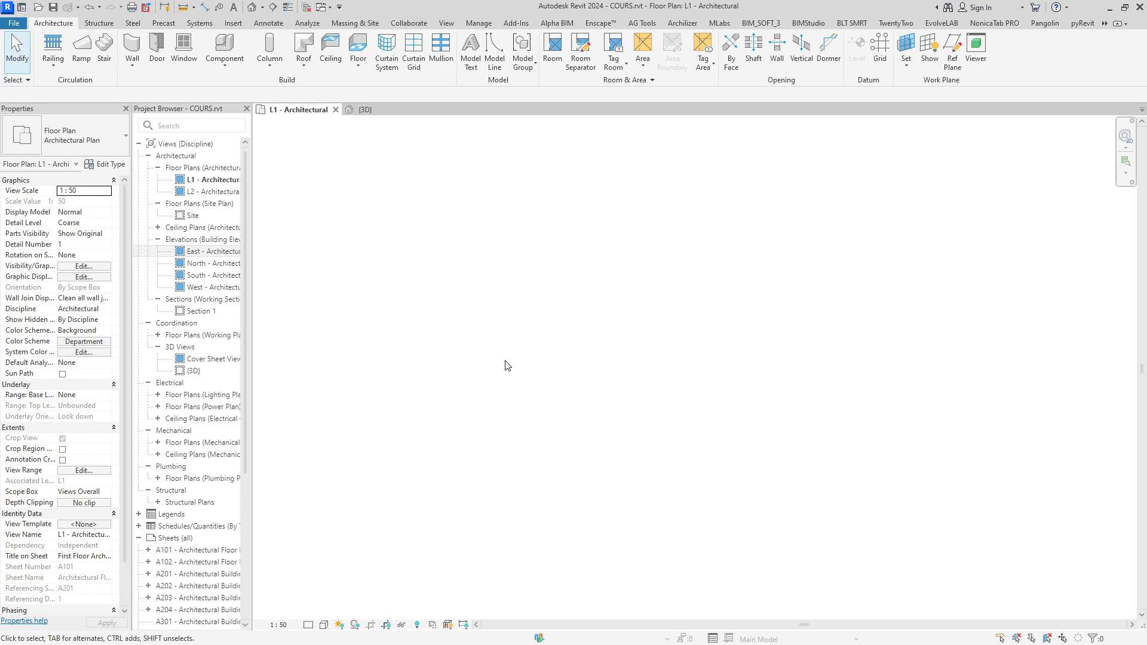
key(w)
key(a)
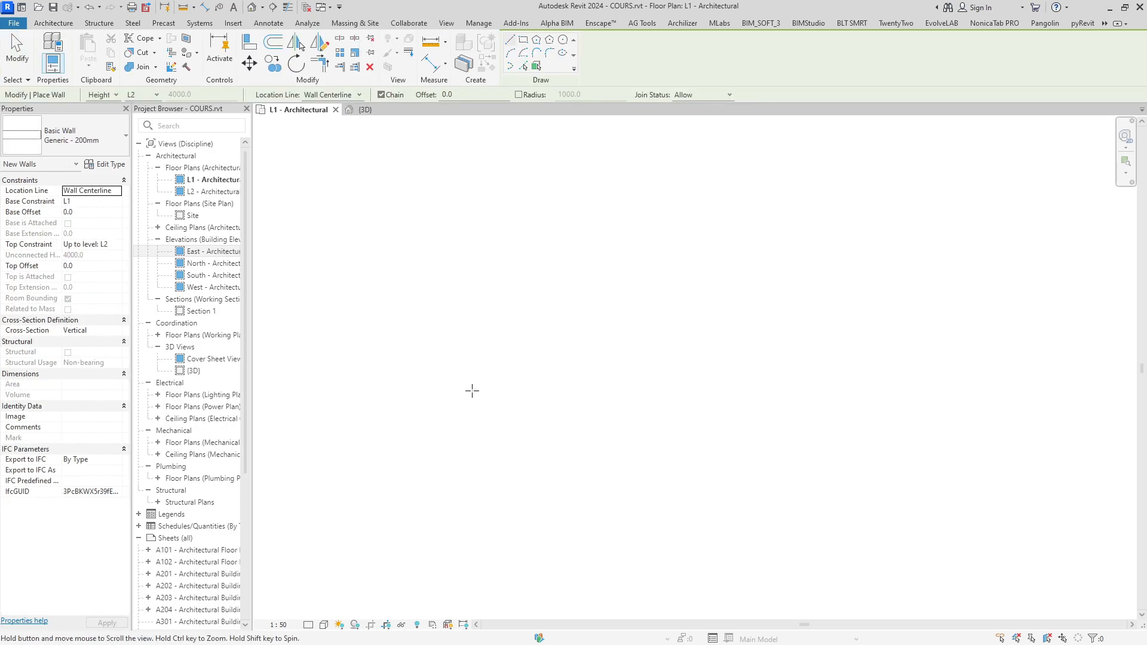
click(458, 502)
middle_drag(466, 411, 470, 368)
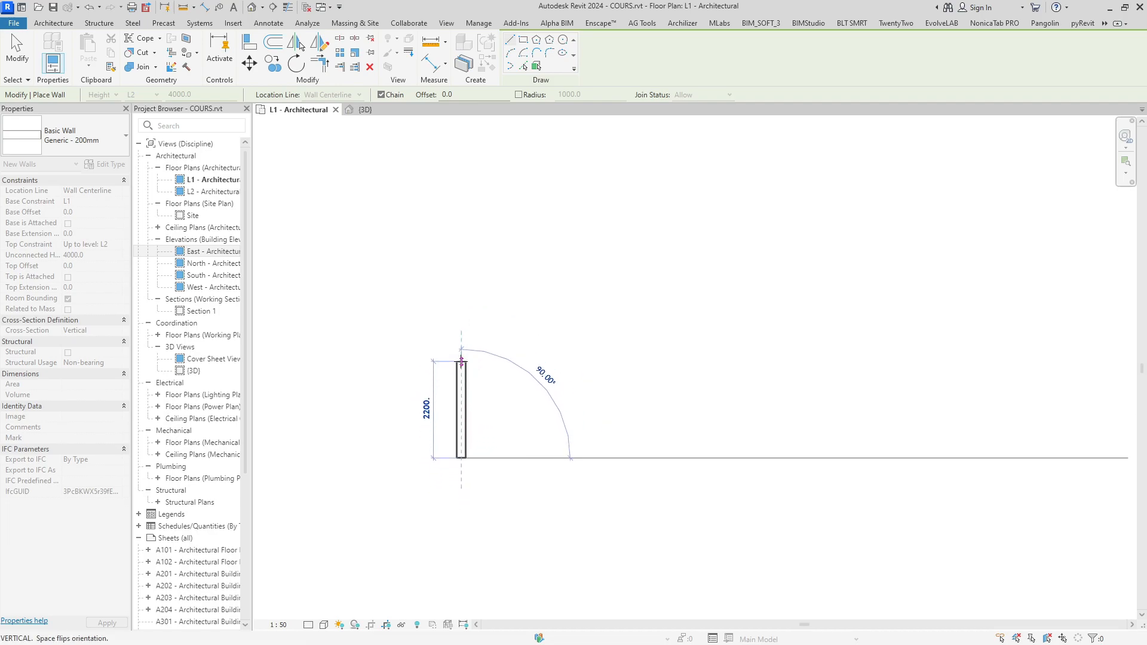
text(3000)
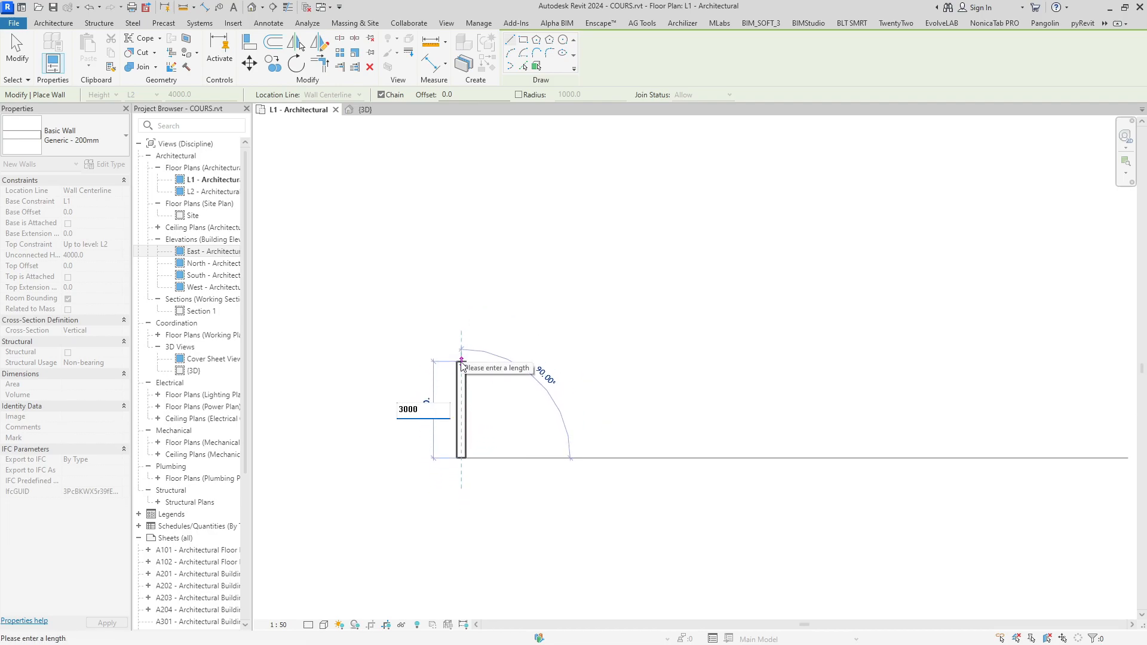
key(Return)
Continue the wall chain with a 3000 mm horizontal wall and two more walls that close the square room
scroll(461, 361, down, 2)
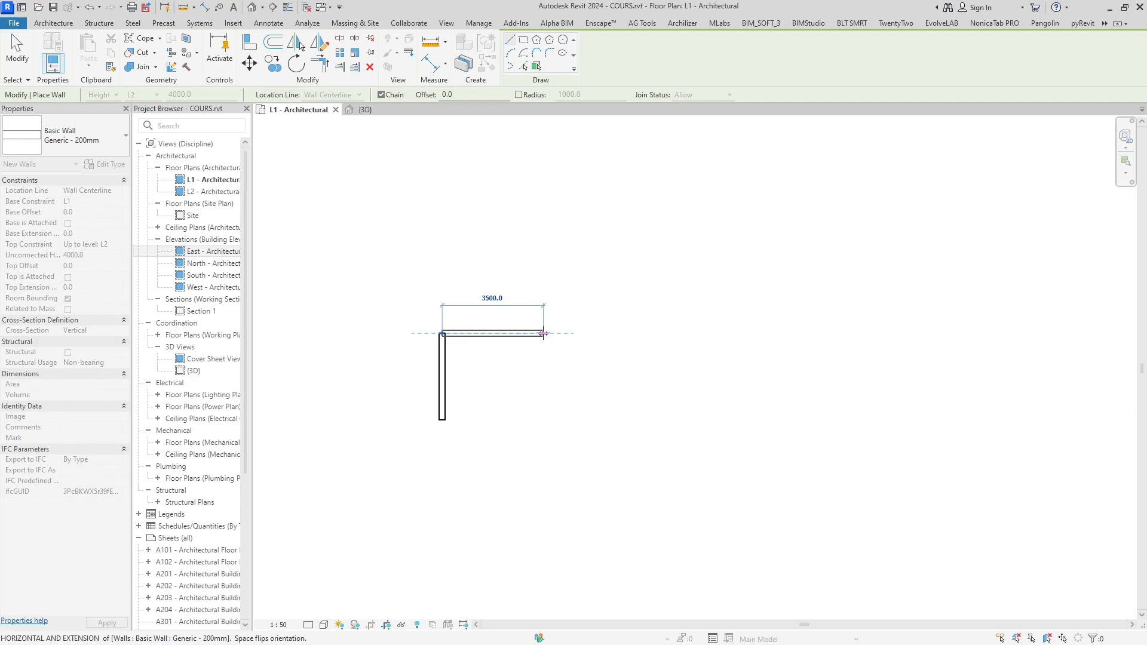
text(3000)
key(Return)
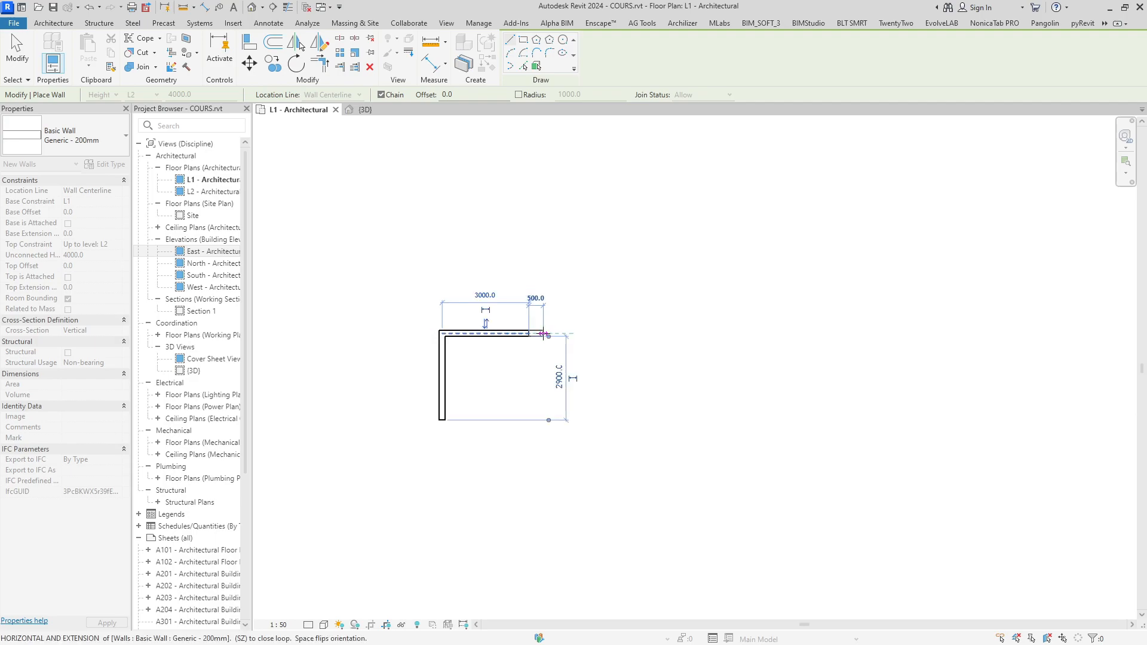
click(529, 420)
click(442, 420)
key(Escape)
key(Escape)
scroll(458, 387, up, 2)
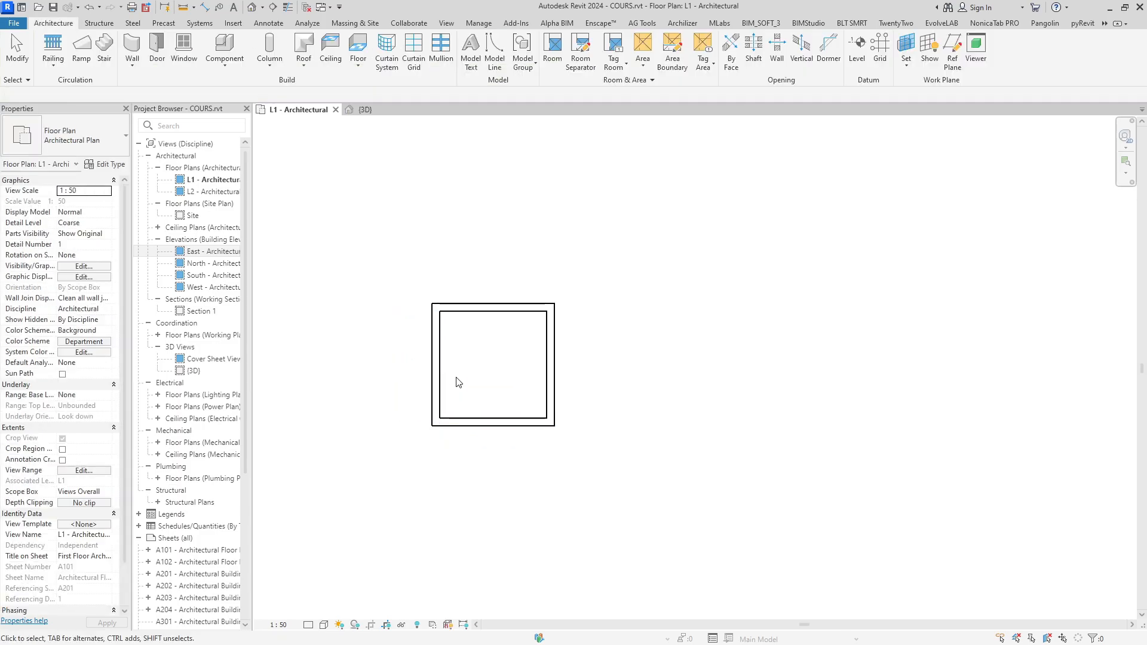
click(435, 406)
scroll(469, 402, up, 1)
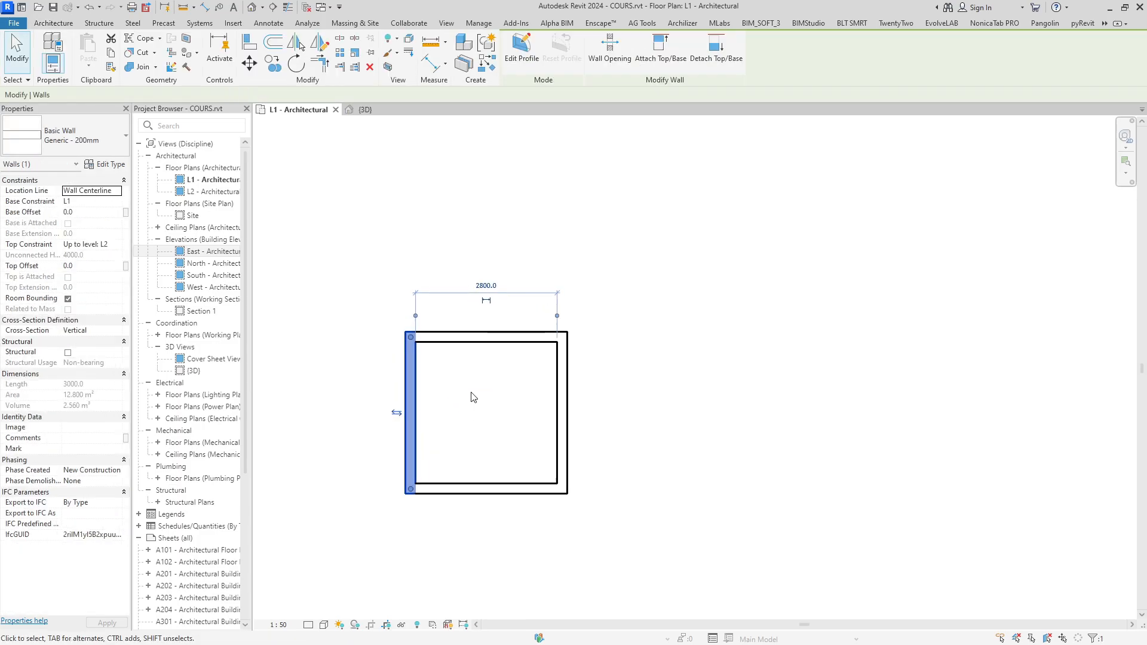
click(470, 403)
click(425, 407)
click(464, 438)
click(456, 491)
middle_drag(468, 467, 469, 487)
click(468, 487)
Copy the room's lower wall 1000 mm upward to form a horizontal partition
click(468, 509)
scroll(468, 496, up, 2)
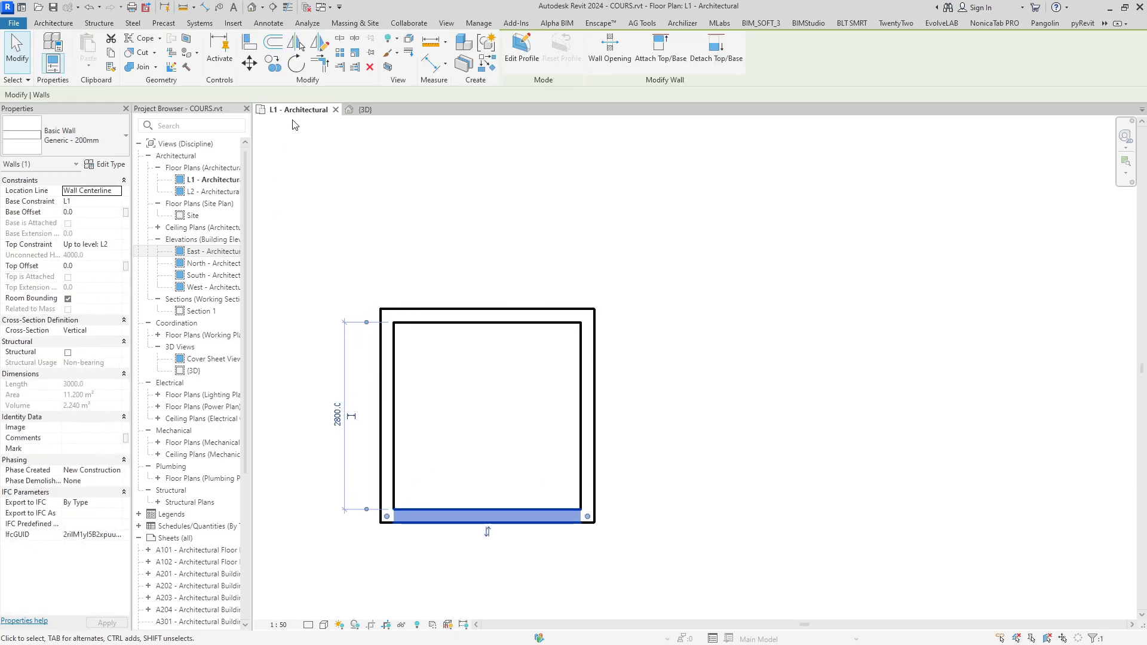
click(273, 63)
scroll(485, 526, up, 1)
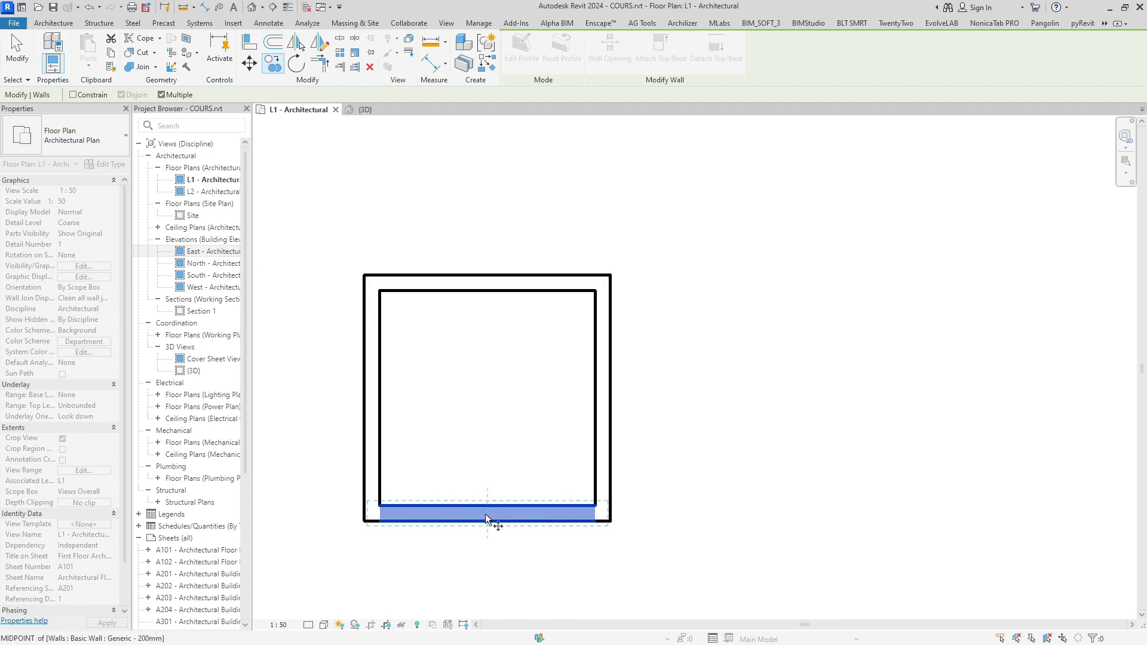
click(485, 514)
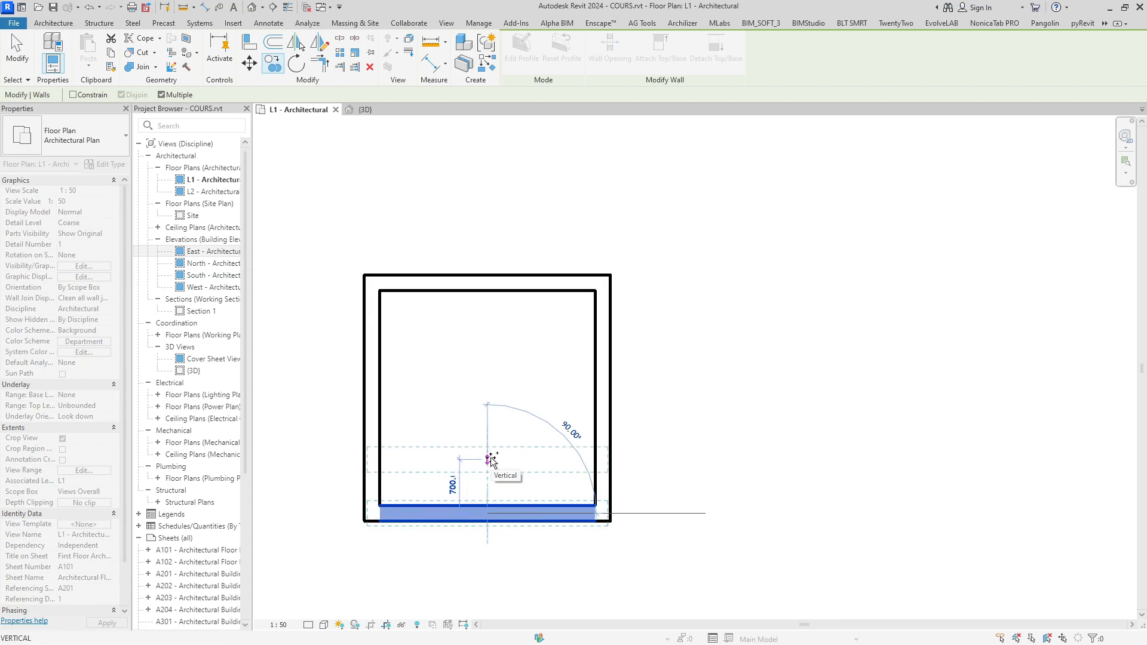
text(1000)
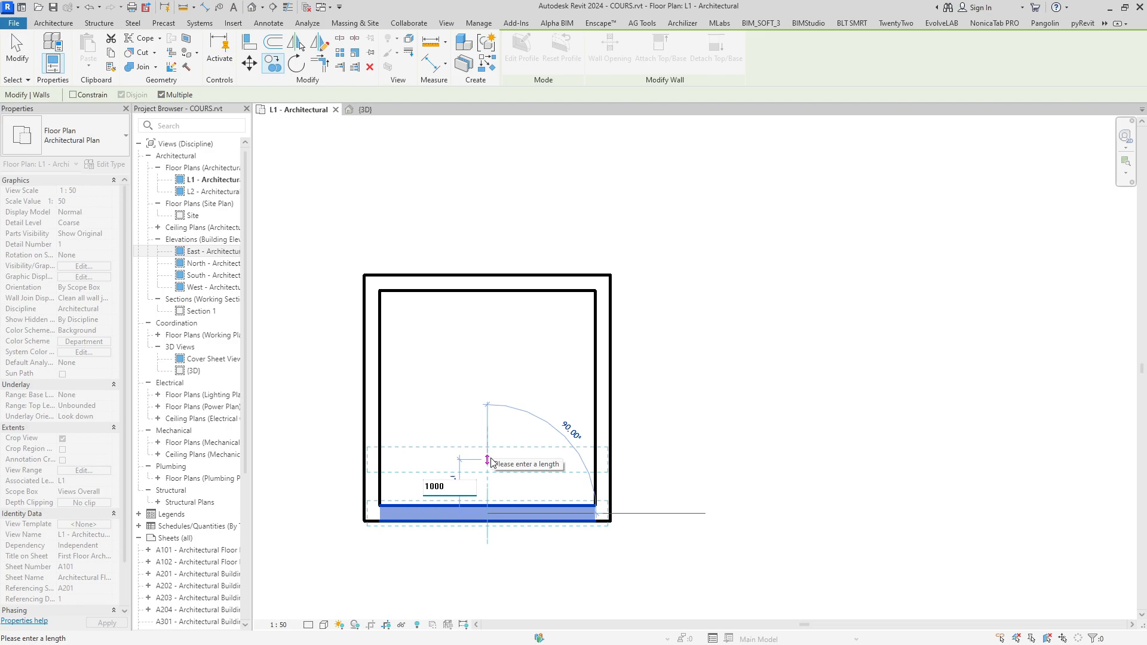
key(Return)
key(Escape)
Copy the room's left wall 1000 mm to the right to form a vertical partition
click(371, 387)
key(c)
key(o)
click(397, 383)
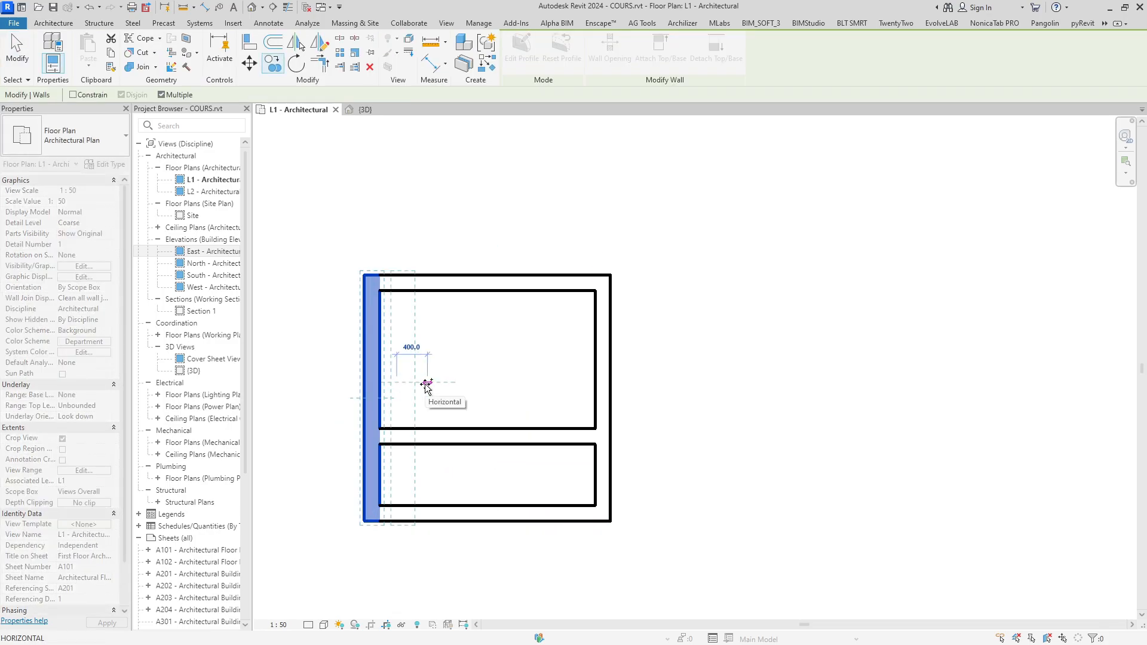
text(1000)
key(Return)
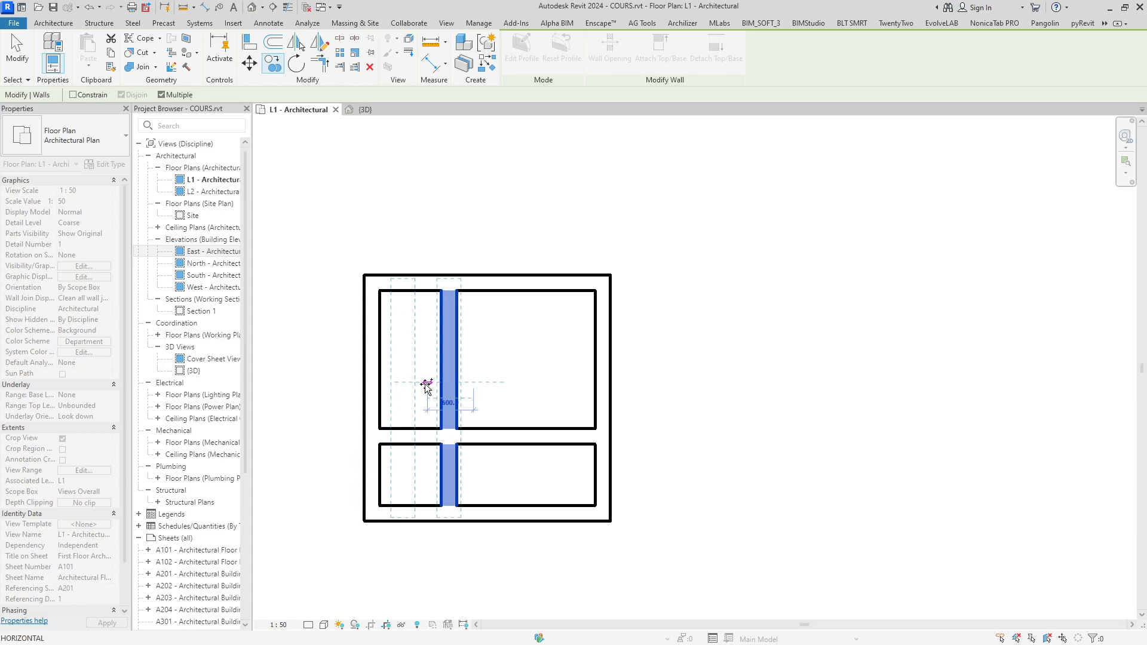
key(Escape)
key(Escape)
Shorten the vertical partition so its lower end stops at the horizontal partition
scroll(476, 412, up, 1)
click(459, 397)
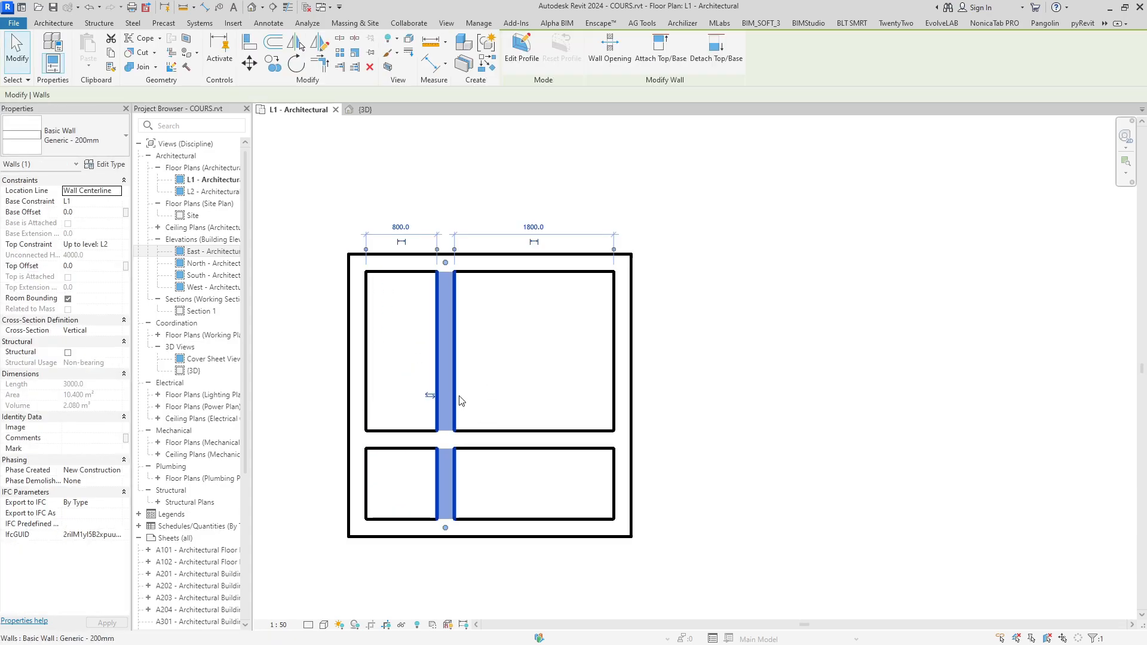
drag(444, 521, 443, 447)
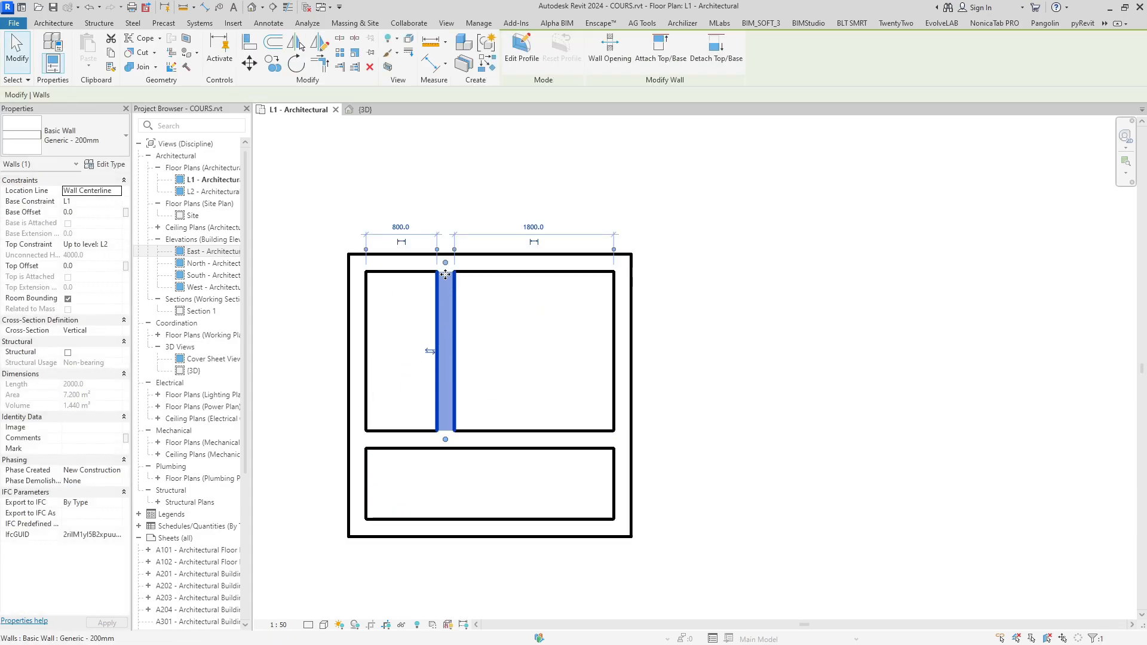
click(523, 417)
click(507, 525)
middle_drag(495, 502, 502, 502)
click(499, 491)
scroll(499, 488, down, 1)
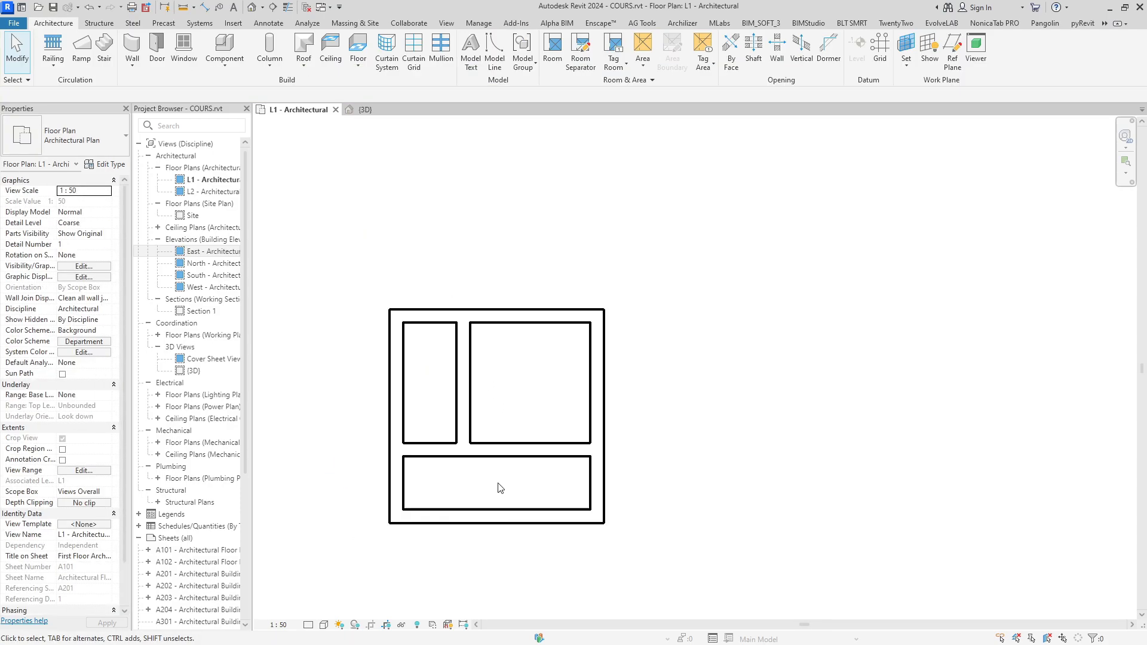
Trim the right and left outer walls to corners with the horizontal partition
scroll(500, 489, up, 1)
scroll(648, 428, down, 2)
scroll(663, 472, up, 1)
click(602, 446)
key(Delete)
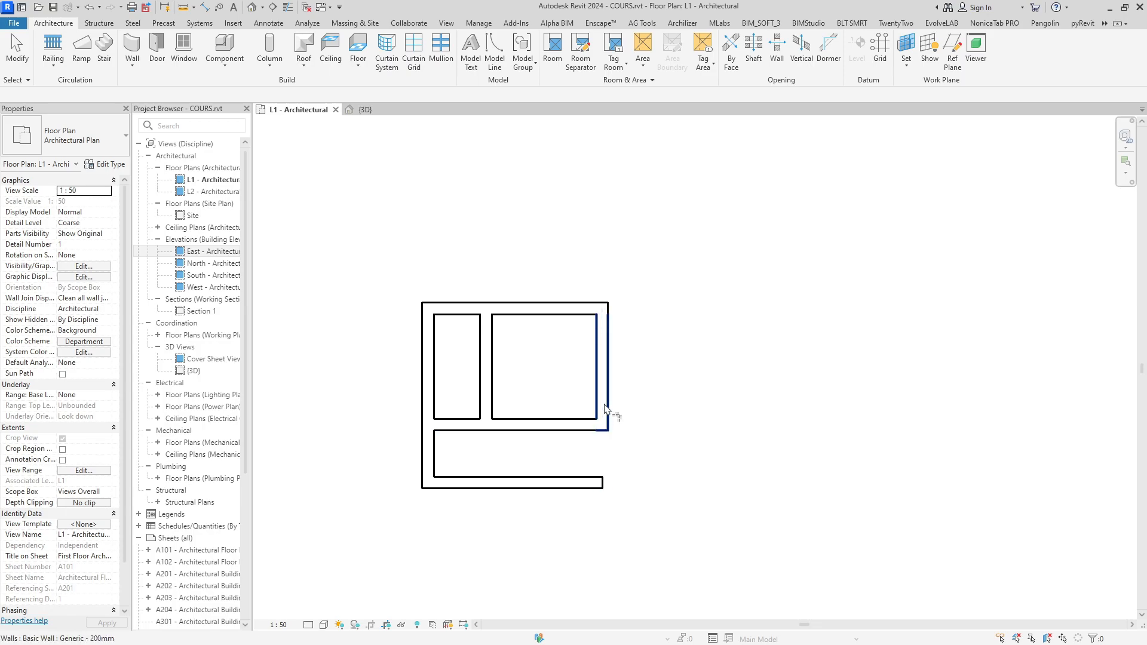
click(466, 426)
click(435, 407)
Delete the leftover lower wall below the two rooms
click(485, 482)
key(Delete)
scroll(496, 469, up, 1)
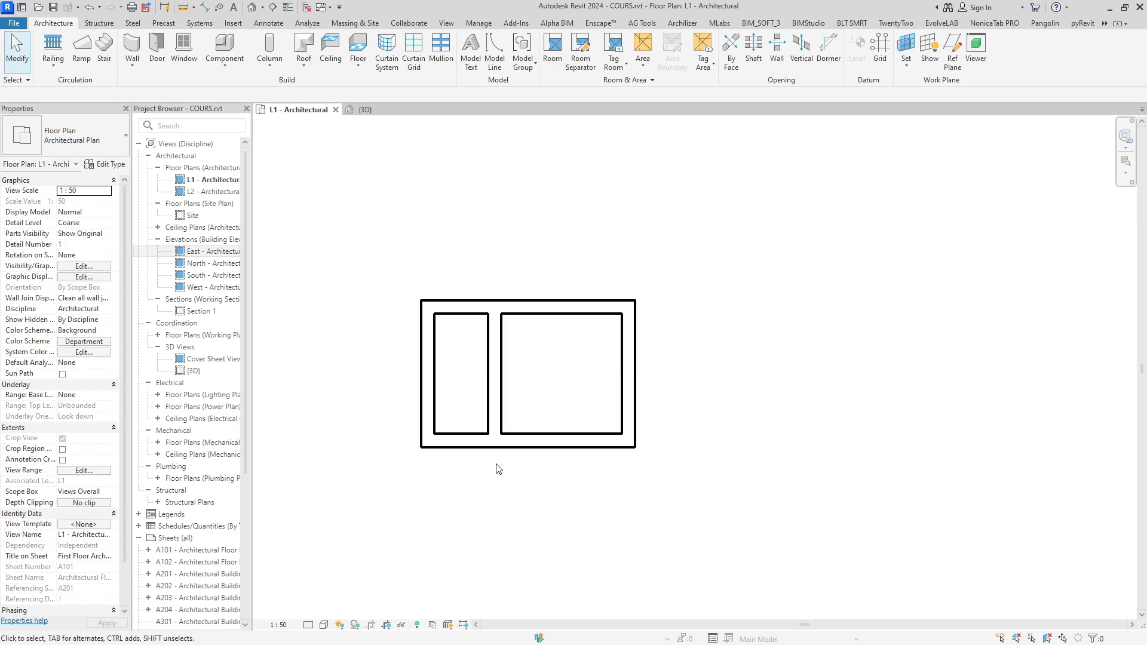
middle_drag(549, 481, 527, 476)
click(468, 371)
scroll(467, 375, up, 1)
click(477, 271)
scroll(466, 375, down, 1)
middle_drag(478, 272, 479, 292)
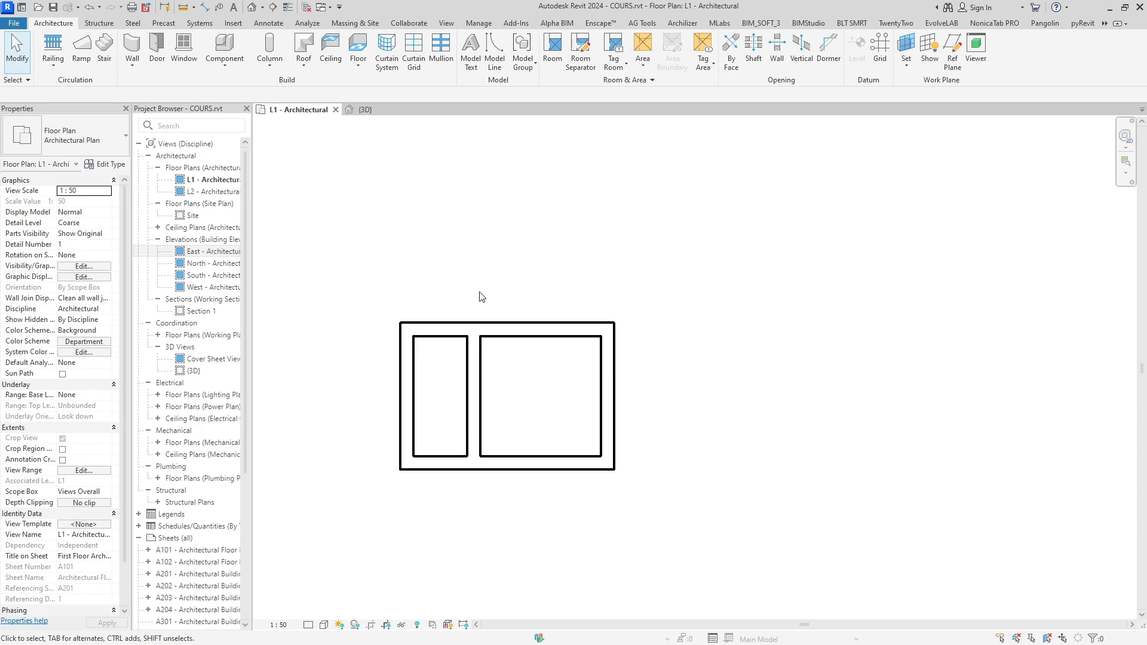
Place a 750 x 2000mm M_Door-Passage-Single-Vision_Lite door in the larger room's lower wall, about 100 mm from the right inner corner, swinging inward
key(d)
key(r)
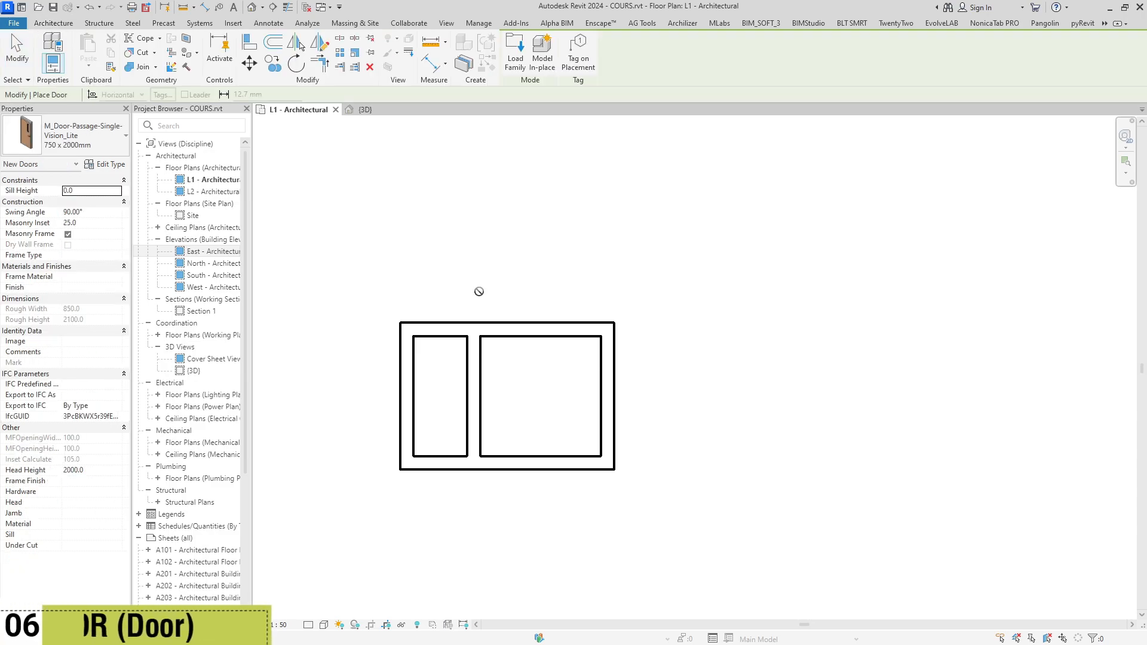
scroll(515, 468, up, 1)
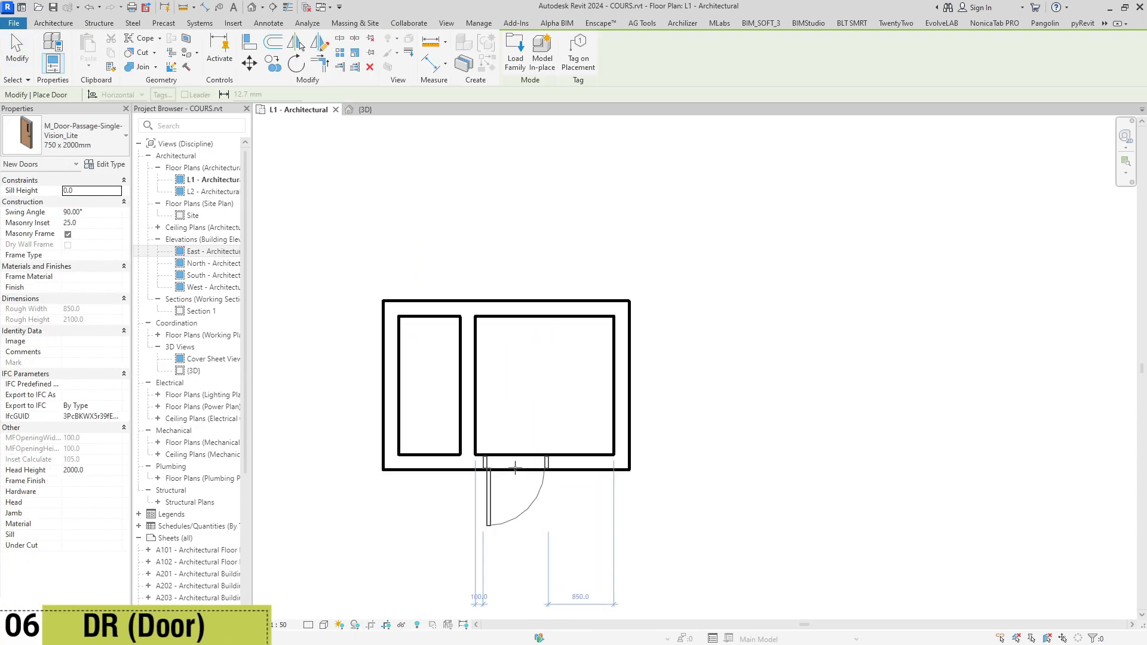
click(576, 456)
key(Escape)
Select the placed door and review its properties, swing direction and position in the wall
scroll(561, 460, up, 1)
click(555, 460)
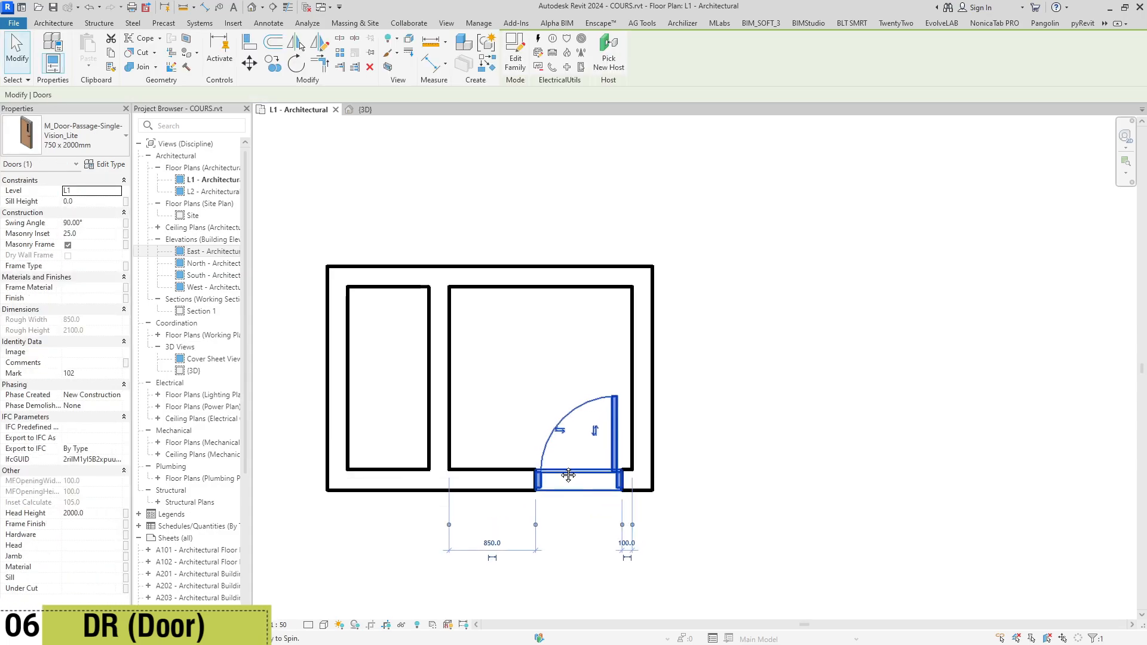
middle_drag(554, 460, 567, 475)
scroll(570, 478, up, 1)
middle_drag(575, 525, 543, 491)
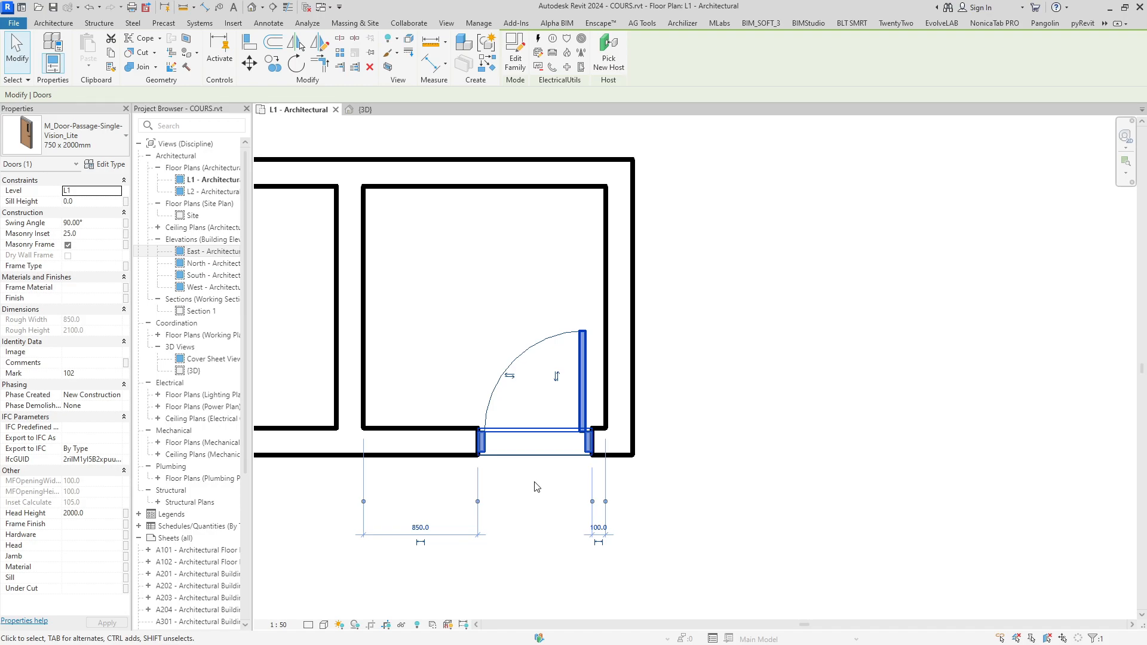
scroll(545, 466, down, 1)
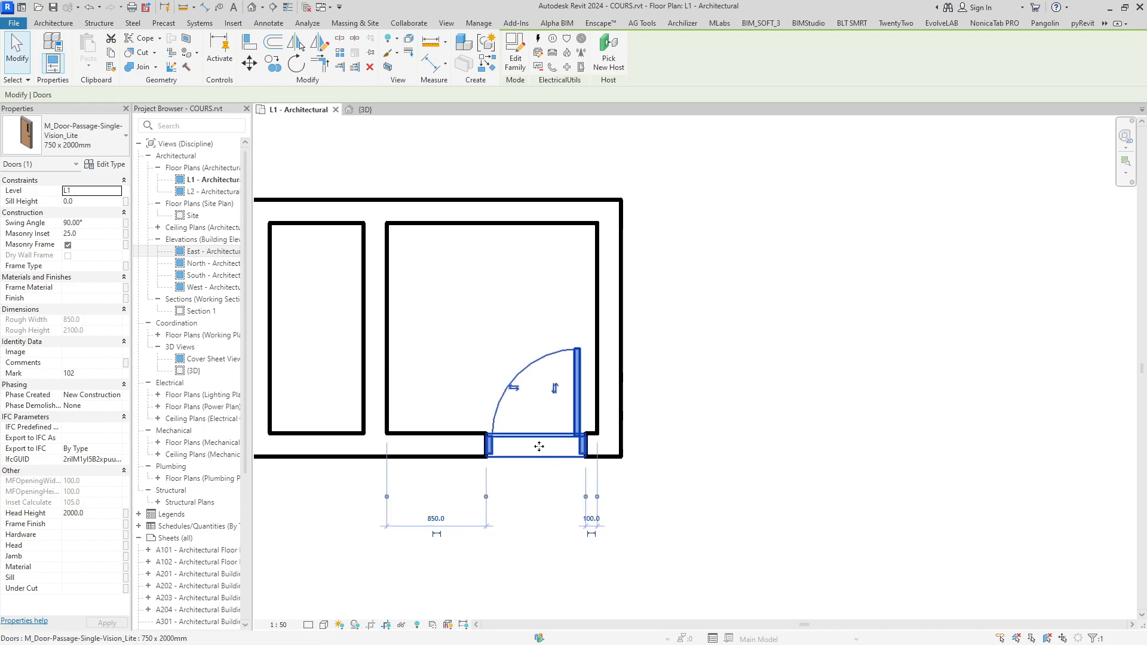
key(Escape)
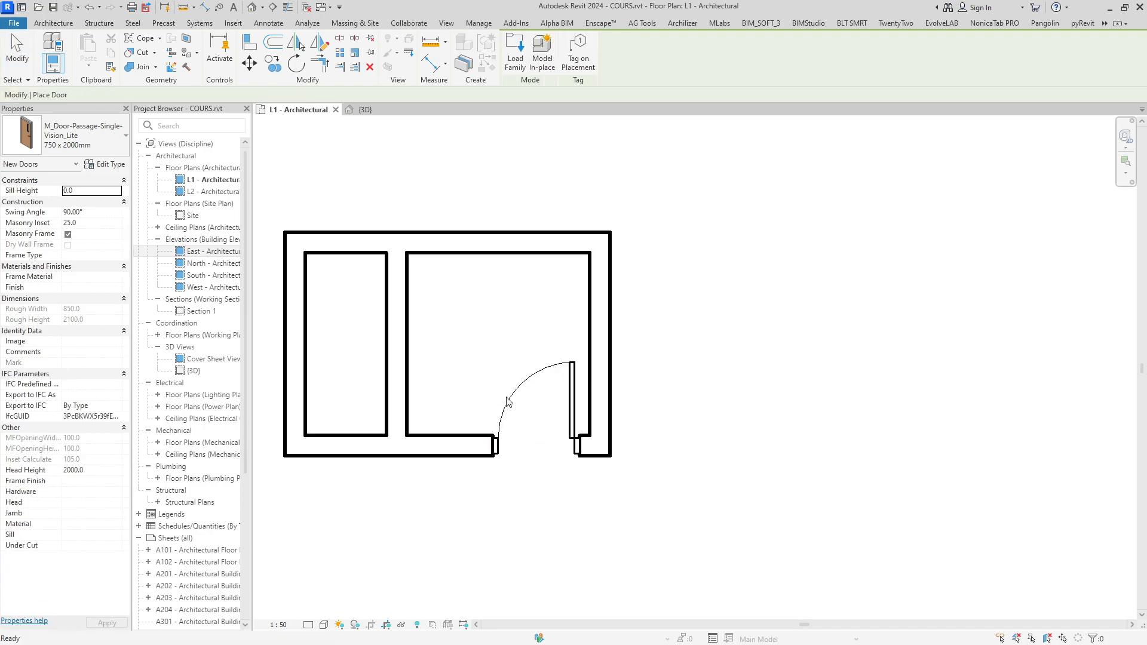
Place a 750 x 2000mm M_Door-Passage-Single-Vision_Lite door in the partition wall, tight against its upper end
click(501, 400)
middle_drag(502, 399, 514, 413)
key(d)
key(r)
middle_drag(443, 354, 476, 395)
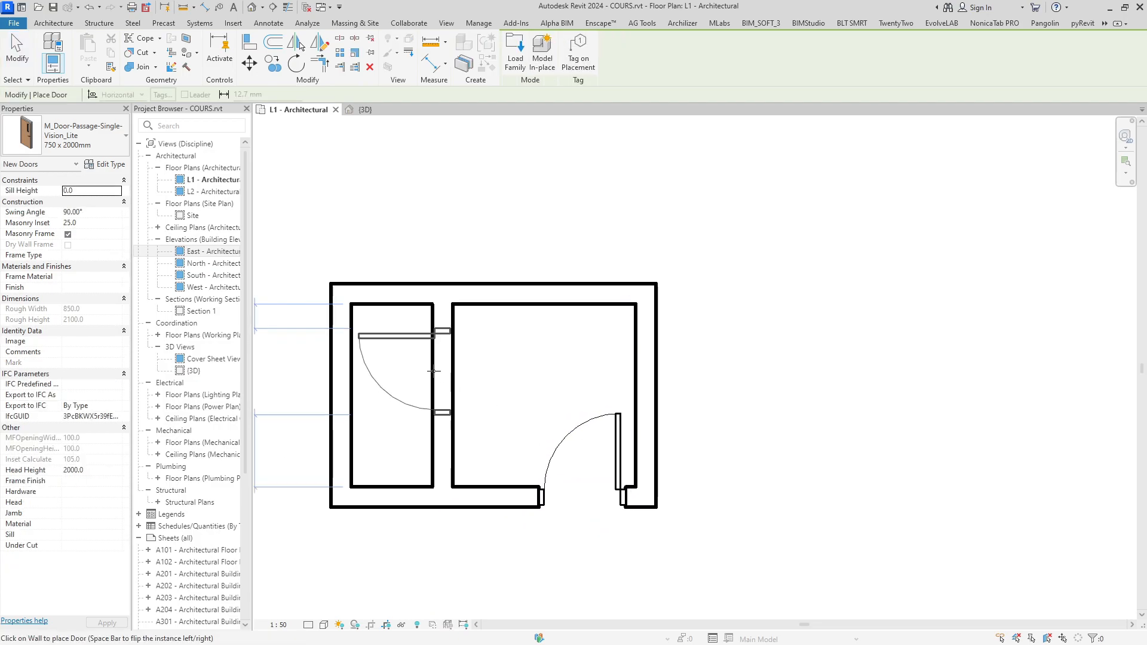
scroll(454, 370, down, 1)
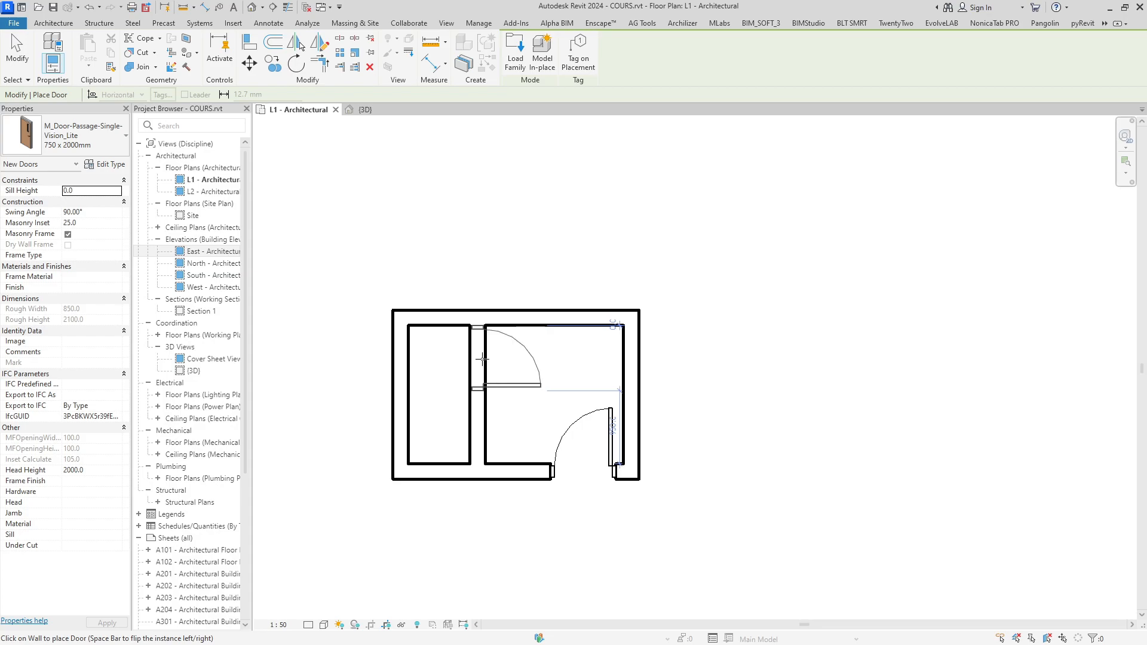
click(475, 357)
key(Escape)
scroll(476, 358, up, 3)
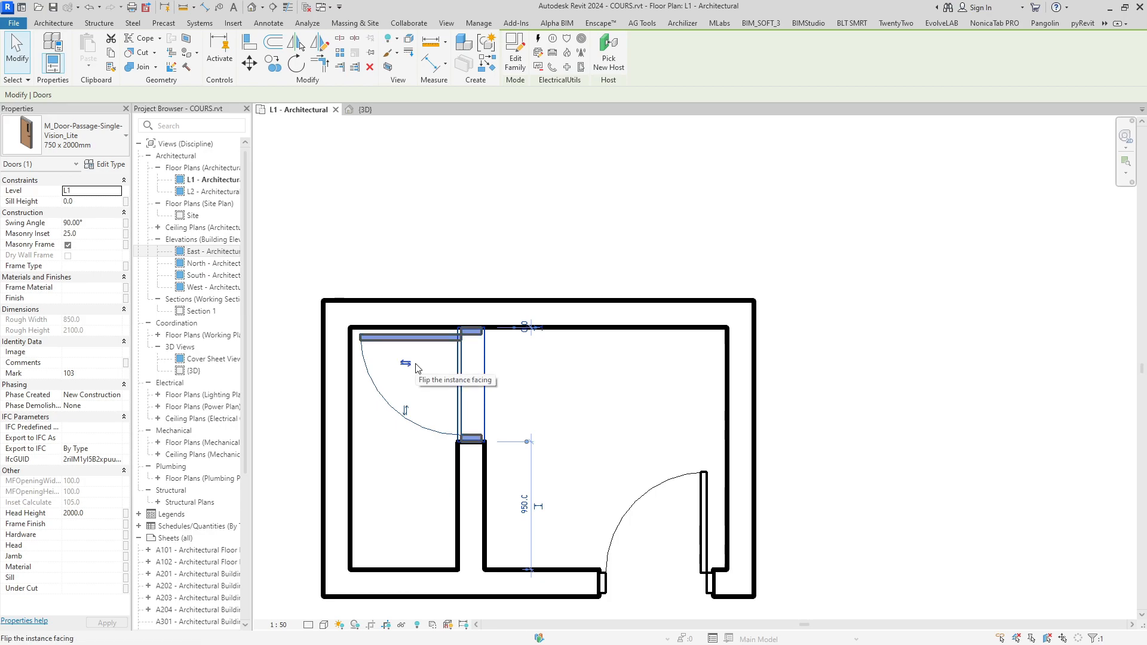
Flip the partition door's facing and swing side to try its orientations, leaving it opening into the smaller room
click(416, 365)
click(536, 363)
click(406, 363)
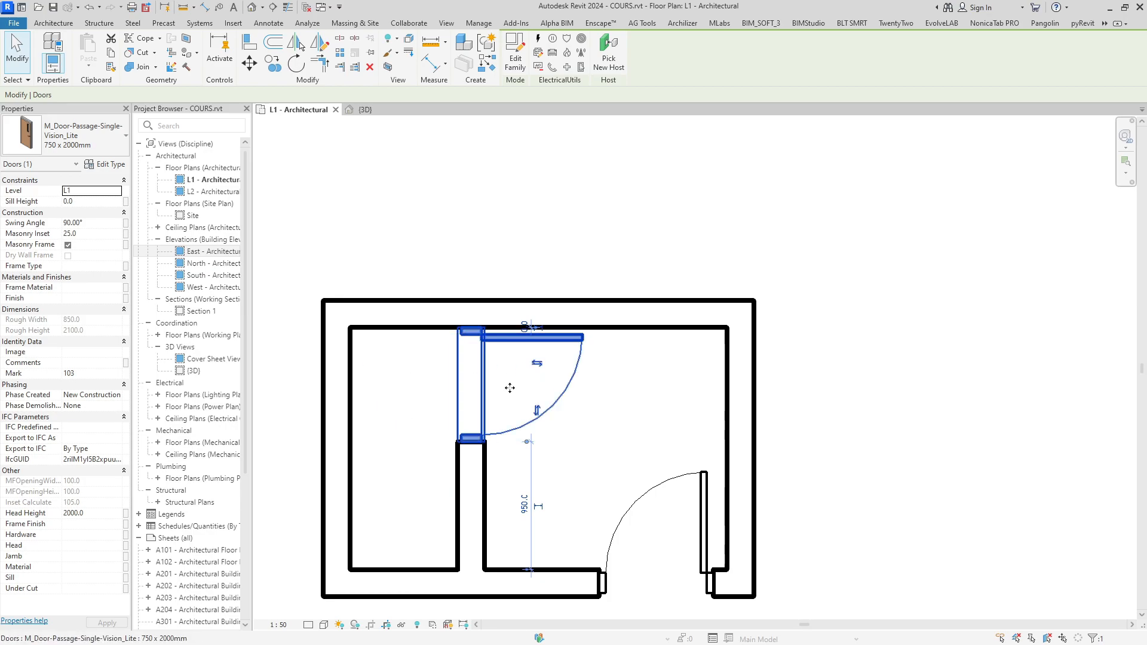
click(536, 409)
click(536, 362)
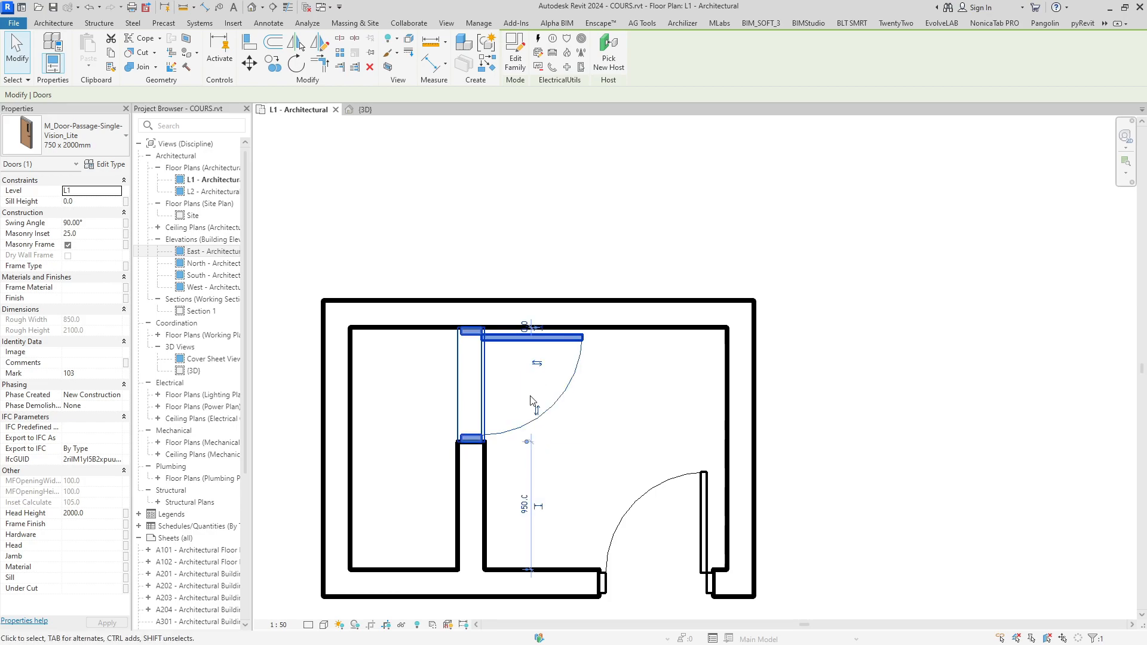
click(537, 363)
click(583, 389)
scroll(576, 430, down, 2)
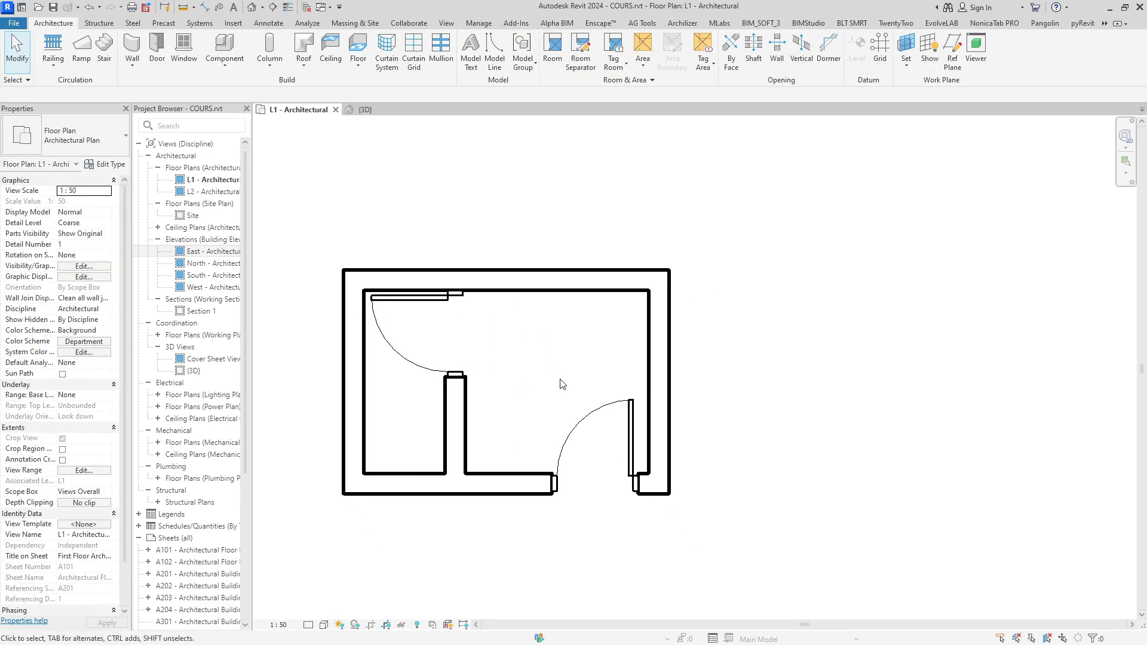
Place a 600 x 900mm M_Window-Fixed window in the larger room's upper wall, about 80 mm from the right inner corner
scroll(561, 383, down, 1)
scroll(568, 371, down, 1)
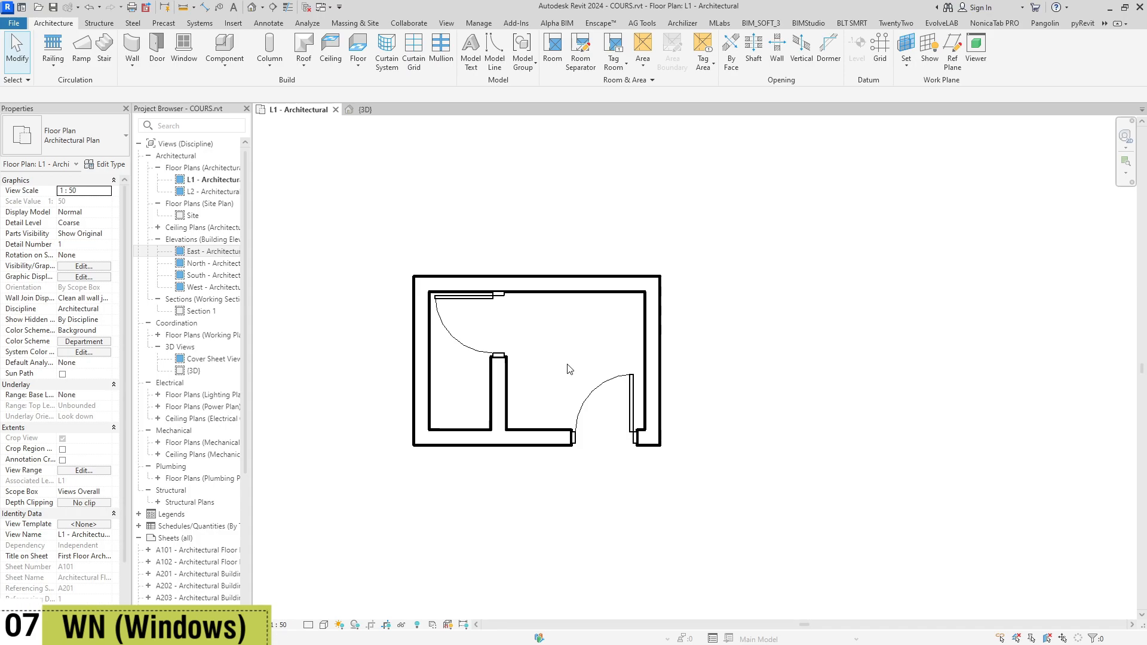
key(w)
key(n)
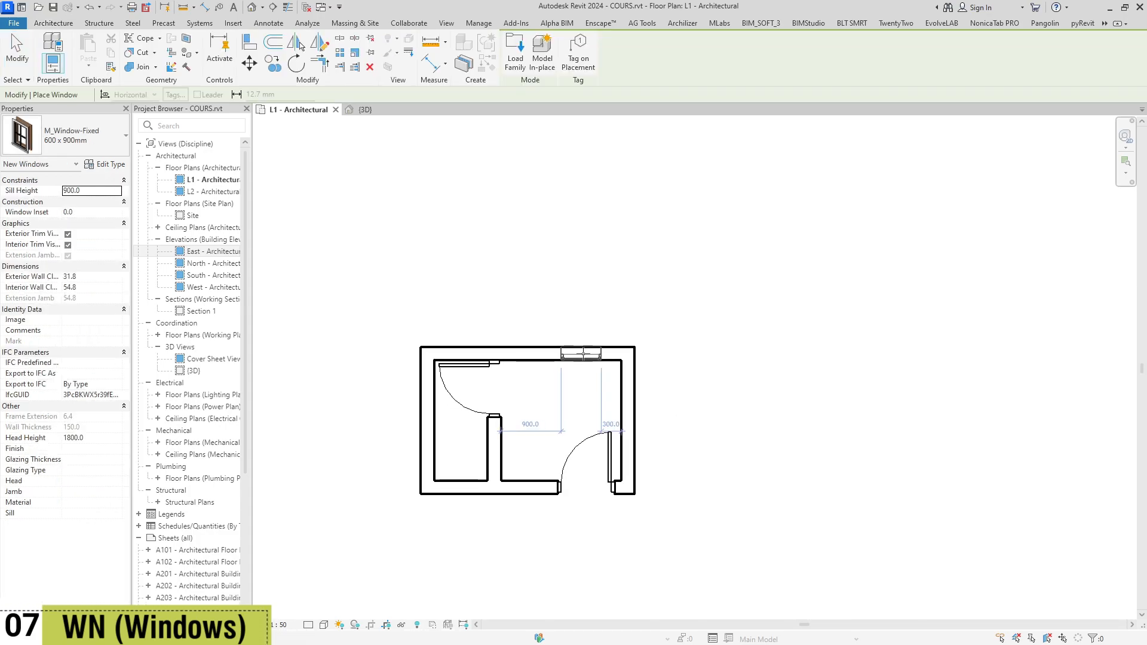
scroll(597, 361, up, 1)
click(600, 356)
scroll(600, 365, down, 2)
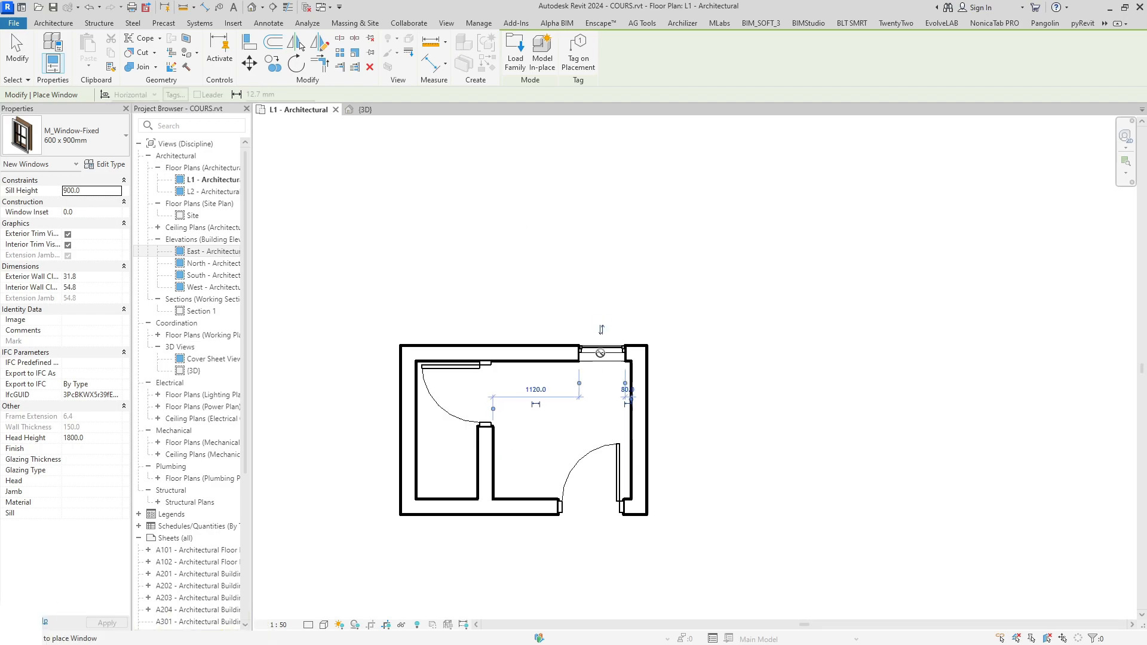
key(Escape)
middle_drag(576, 398, 601, 389)
scroll(600, 375, down, 2)
scroll(605, 369, up, 2)
middle_drag(621, 353, 609, 371)
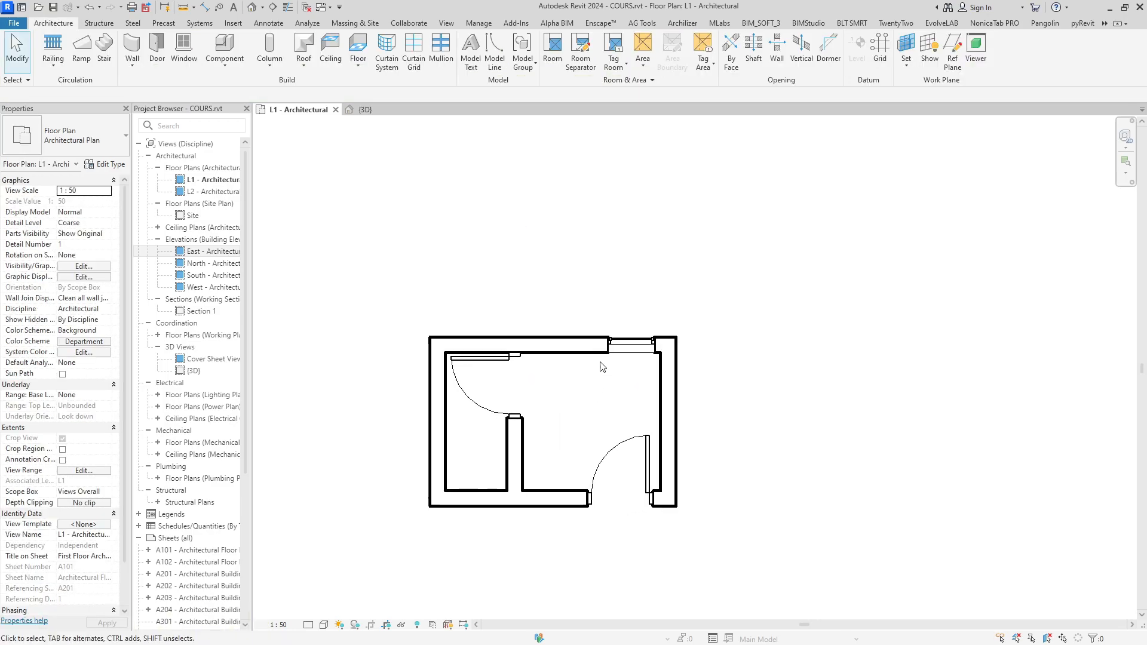
middle_drag(478, 316, 498, 268)
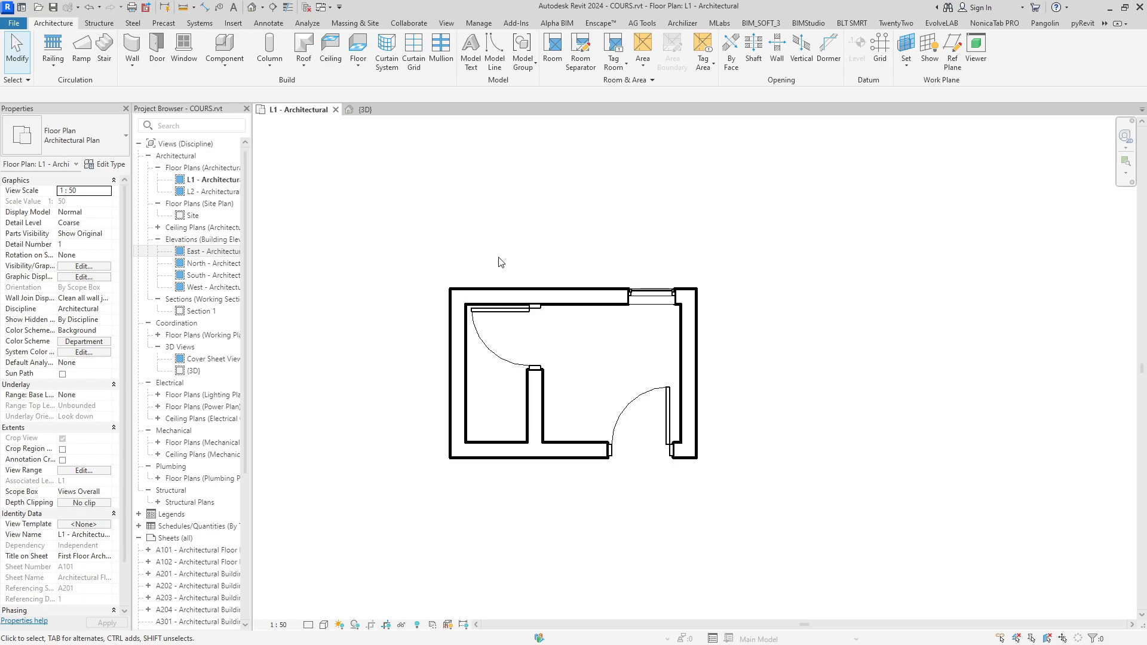
Tile the L1 floor plan and the 3D view side by side and fit the model in both
key(w)
key(t)
key(z)
key(f)
click(955, 427)
key(z)
key(f)
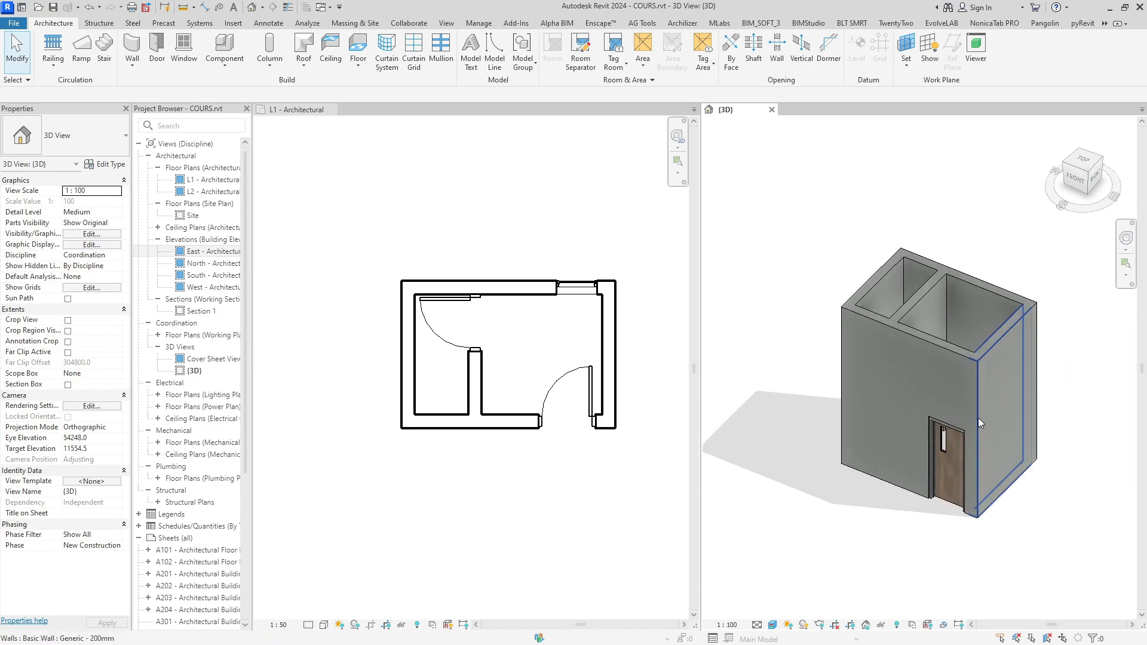
scroll(577, 412, up, 2)
Place a floor-mounted flush-valve M_Water Closet, Private - 6.1 Lpf, centred against the smaller room's lower wall
click(578, 413)
middle_drag(524, 338, 509, 377)
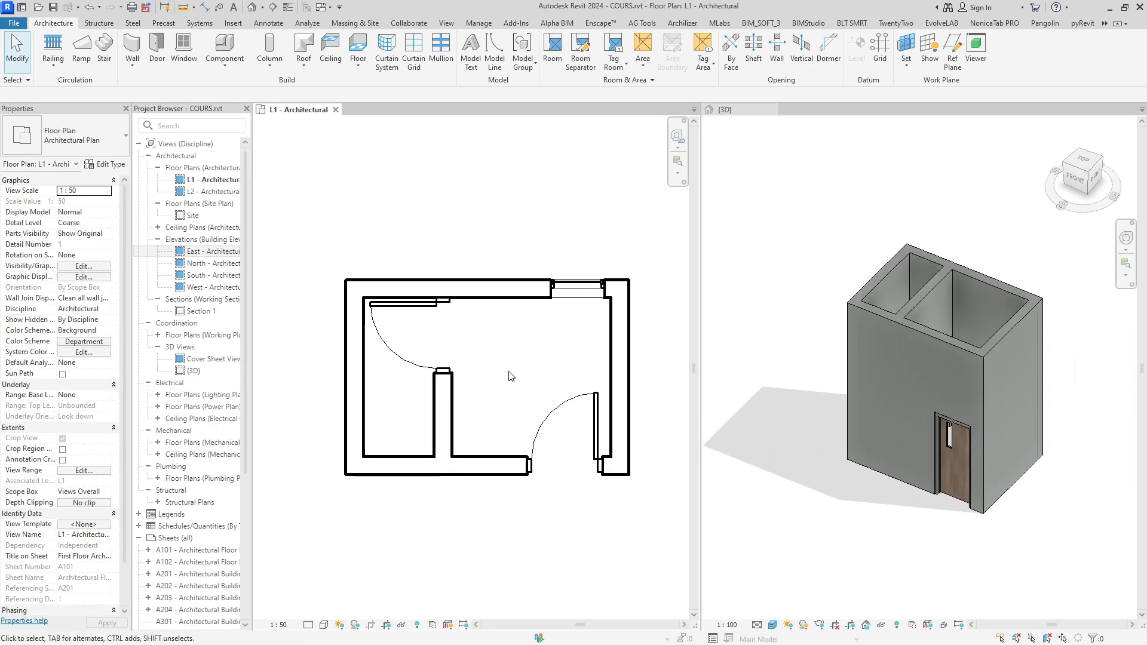
key(c)
key(m)
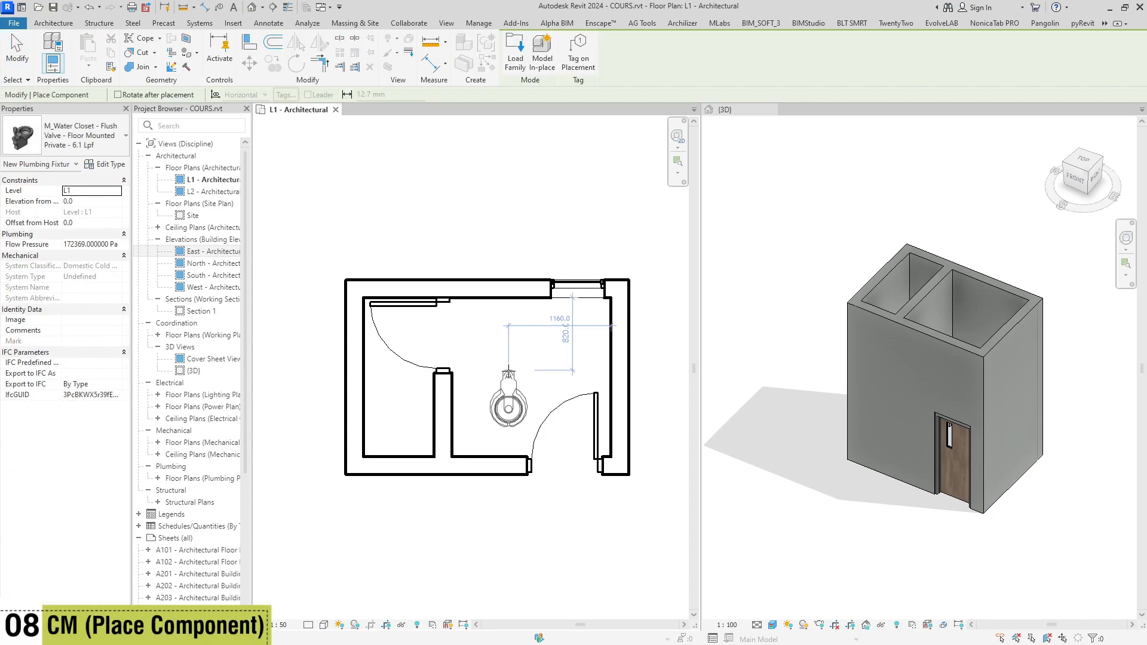
middle_drag(482, 376, 534, 367)
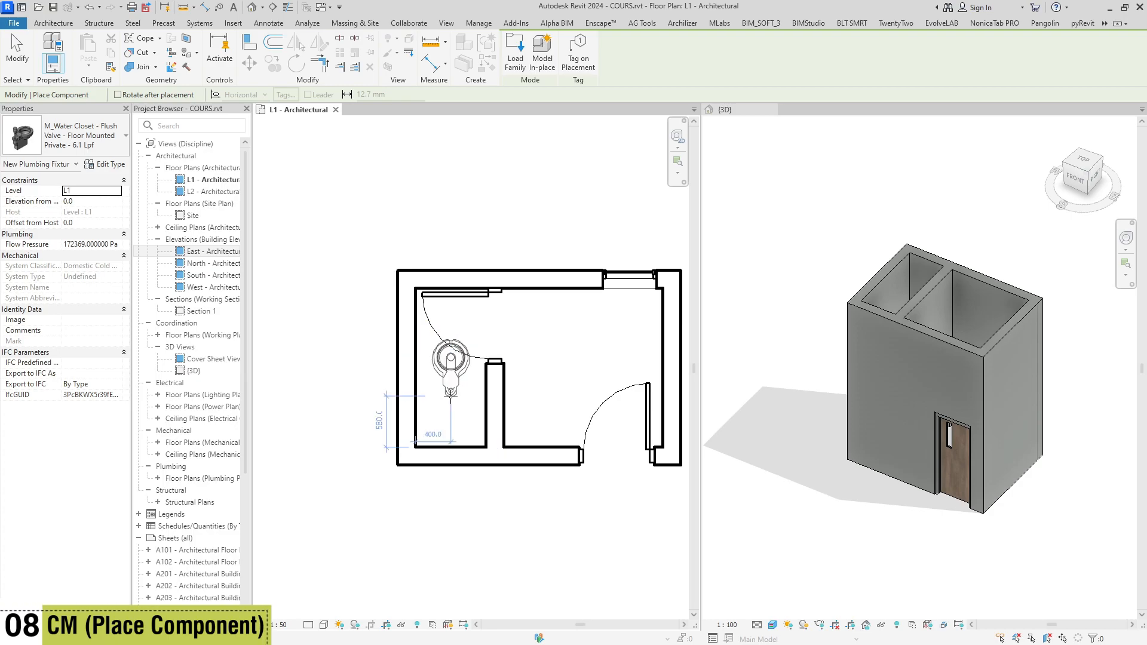
click(454, 445)
middle_drag(454, 445, 471, 441)
key(Escape)
key(Escape)
click(456, 421)
click(403, 395)
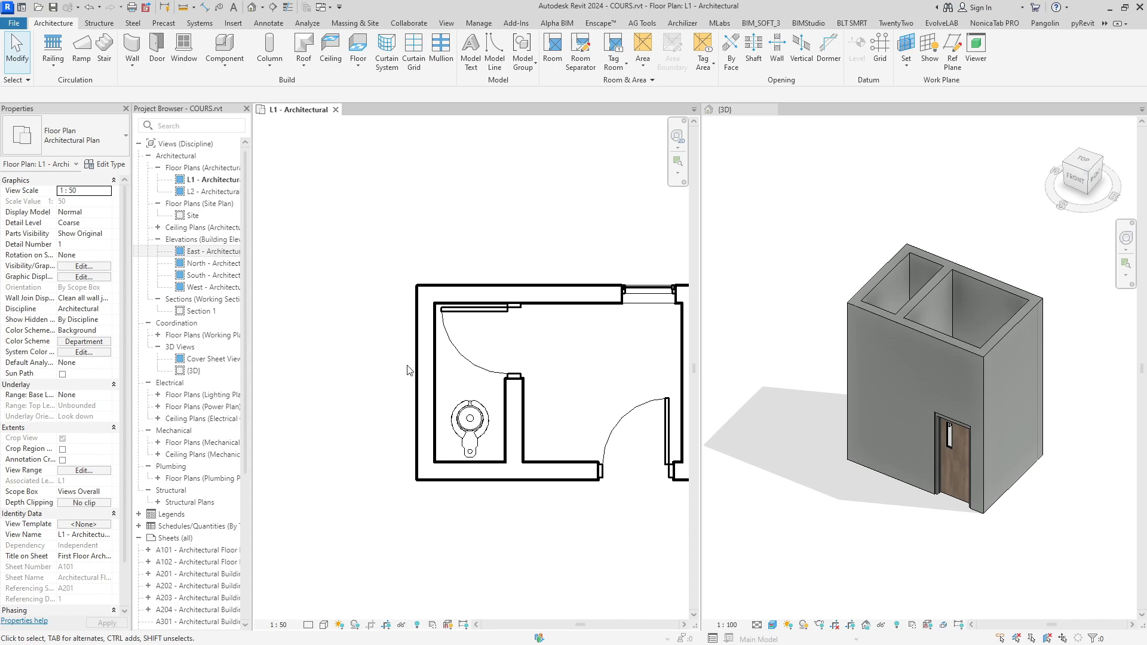
middle_drag(388, 346, 395, 348)
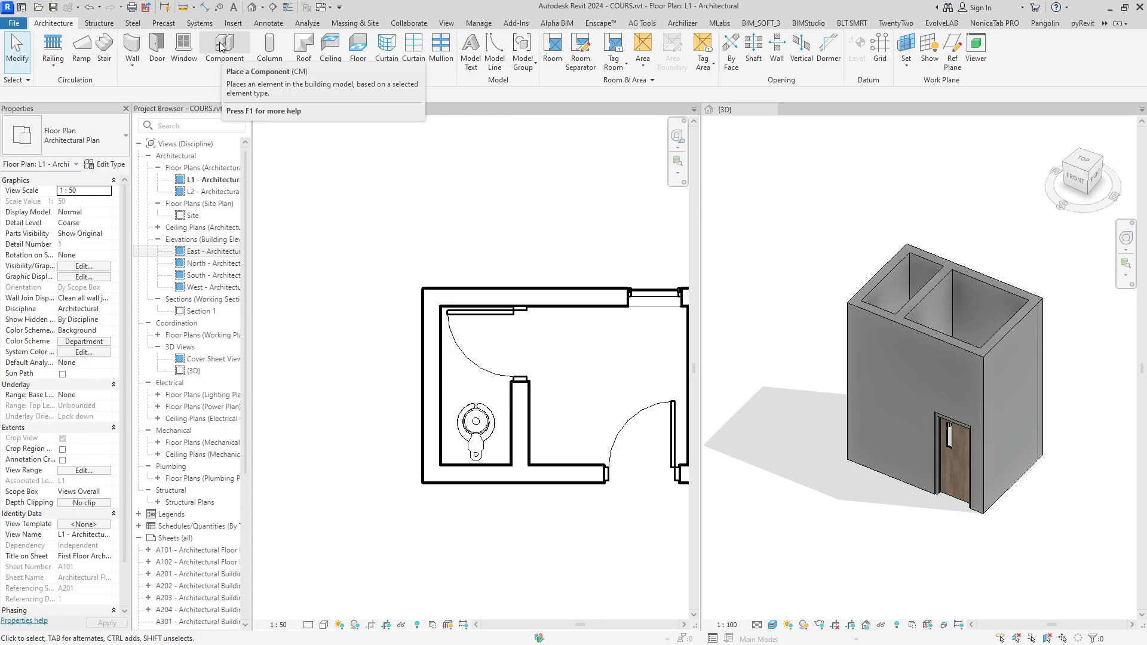
scroll(385, 351, down, 2)
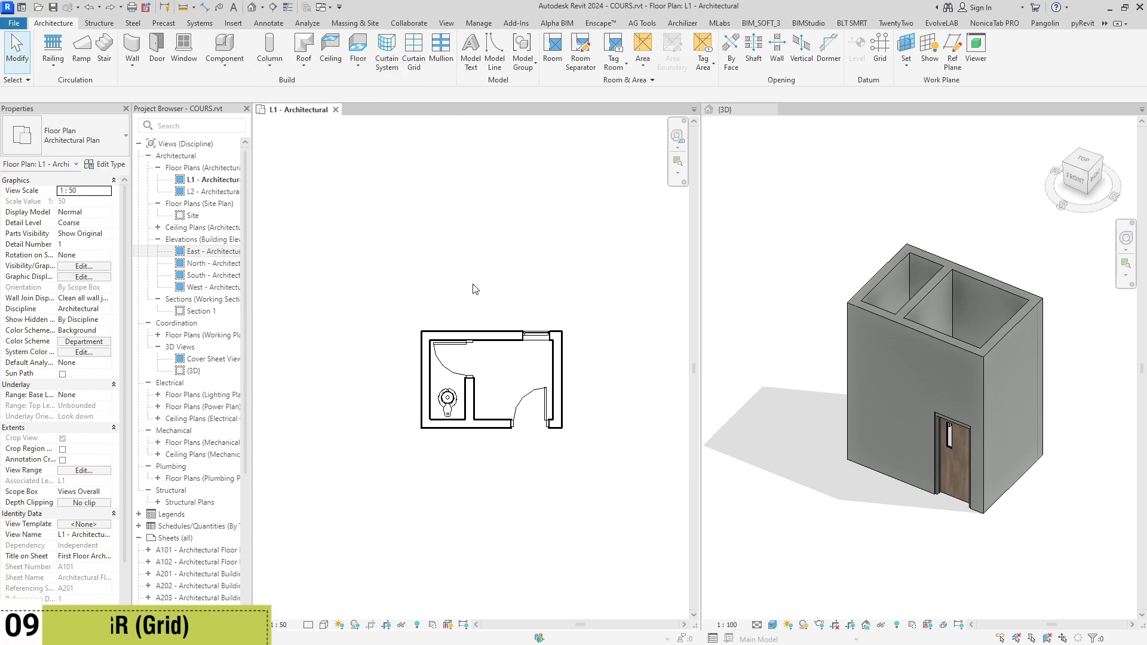
key(g)
key(r)
key(Escape)
key(Escape)
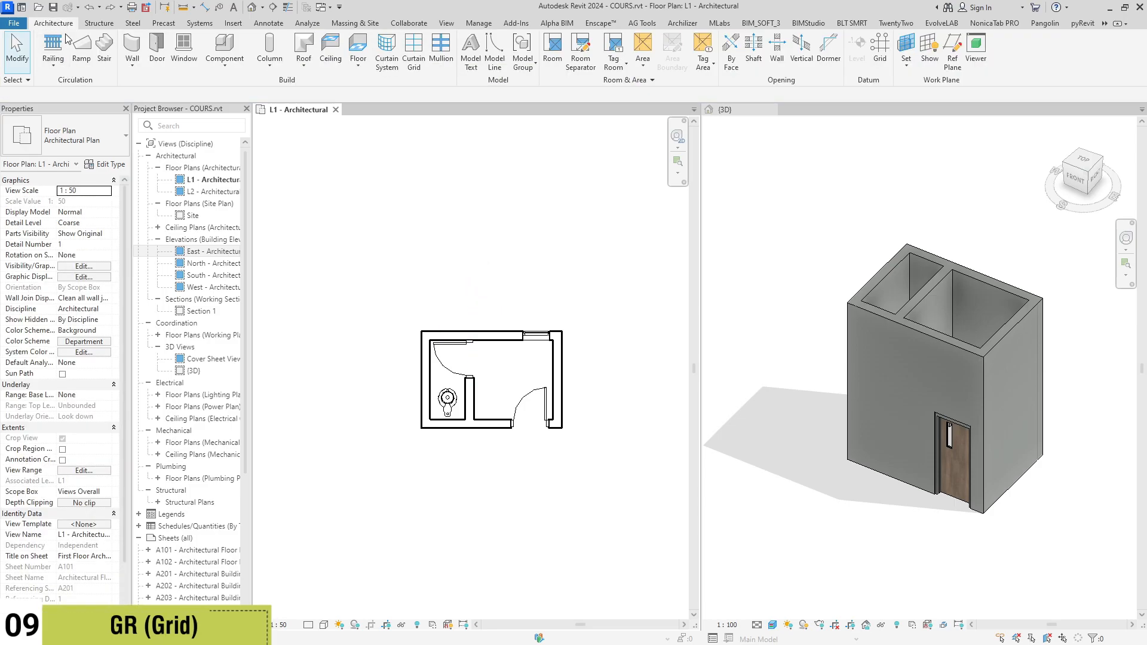
Draw a vertical grid line through the left outer wall, extending beyond the plan with its bubble at the upper end
click(880, 51)
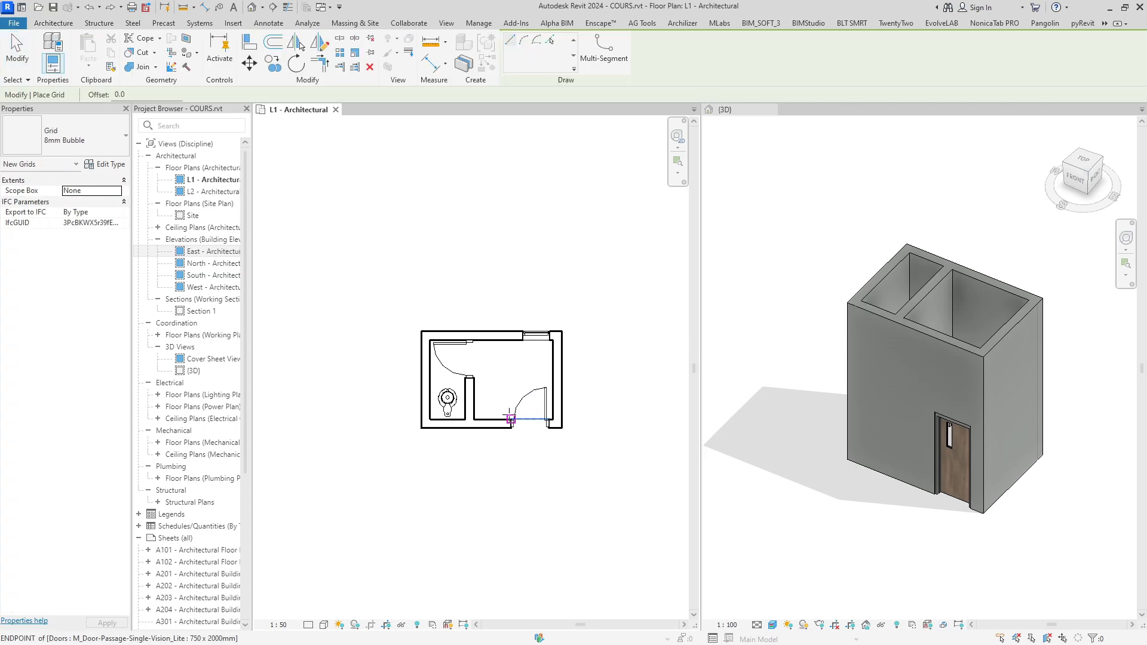
click(425, 477)
click(425, 278)
key(Escape)
click(426, 299)
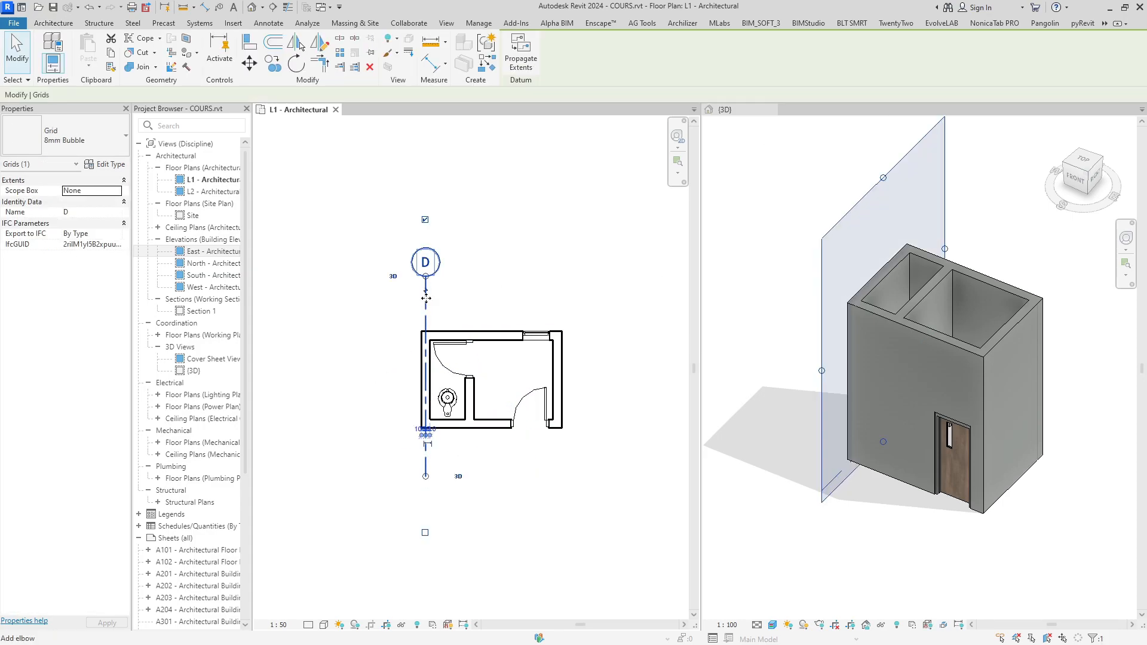
Rename the grid line on the left outer wall as 1
scroll(426, 297, up, 2)
click(425, 243)
text(1)
click(498, 238)
click(492, 300)
middle_drag(477, 342, 469, 322)
click(420, 289)
scroll(445, 389, down, 2)
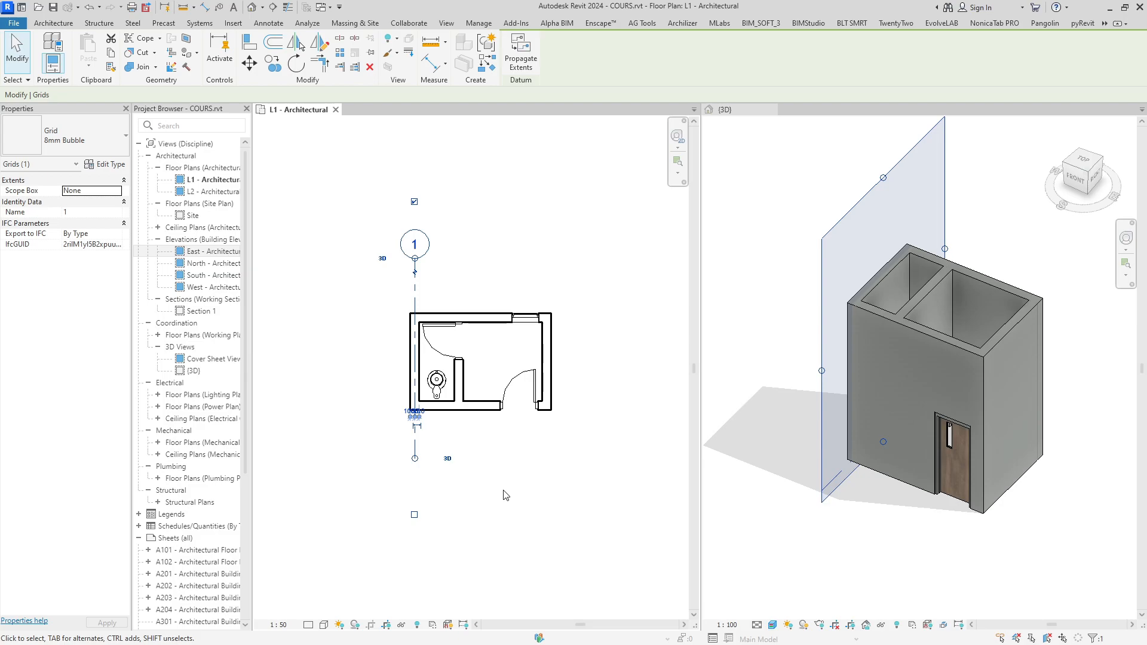
click(474, 474)
Draw a second vertical grid line through the partition wall, with both ends aligned to grid line 1
key(g)
key(r)
click(459, 458)
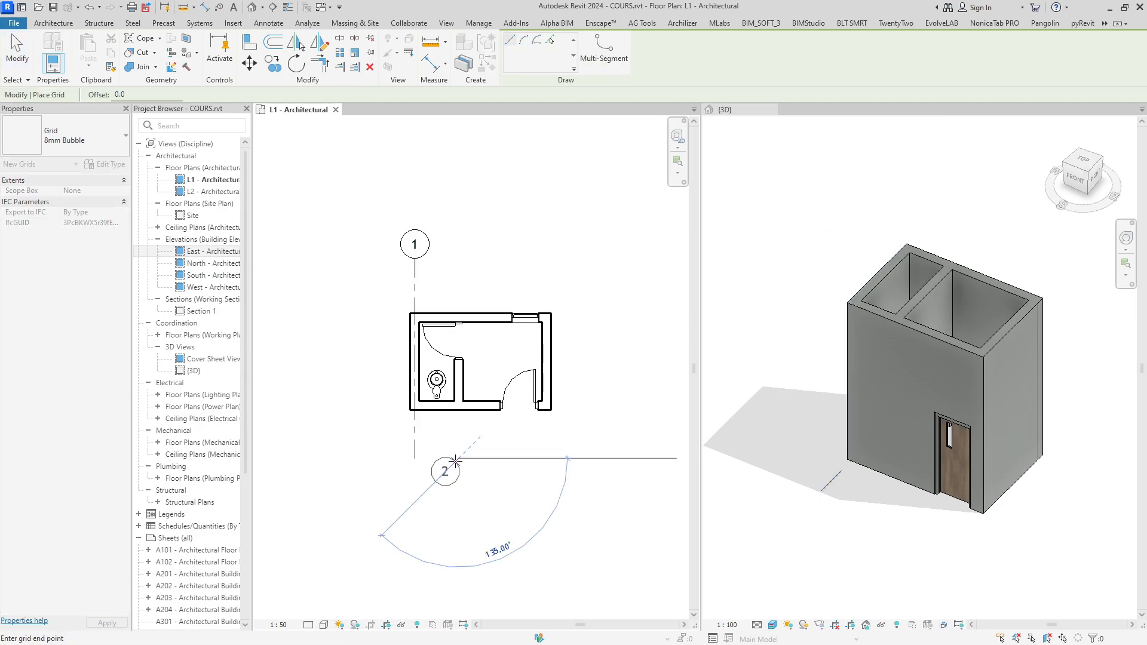
click(459, 258)
key(Escape)
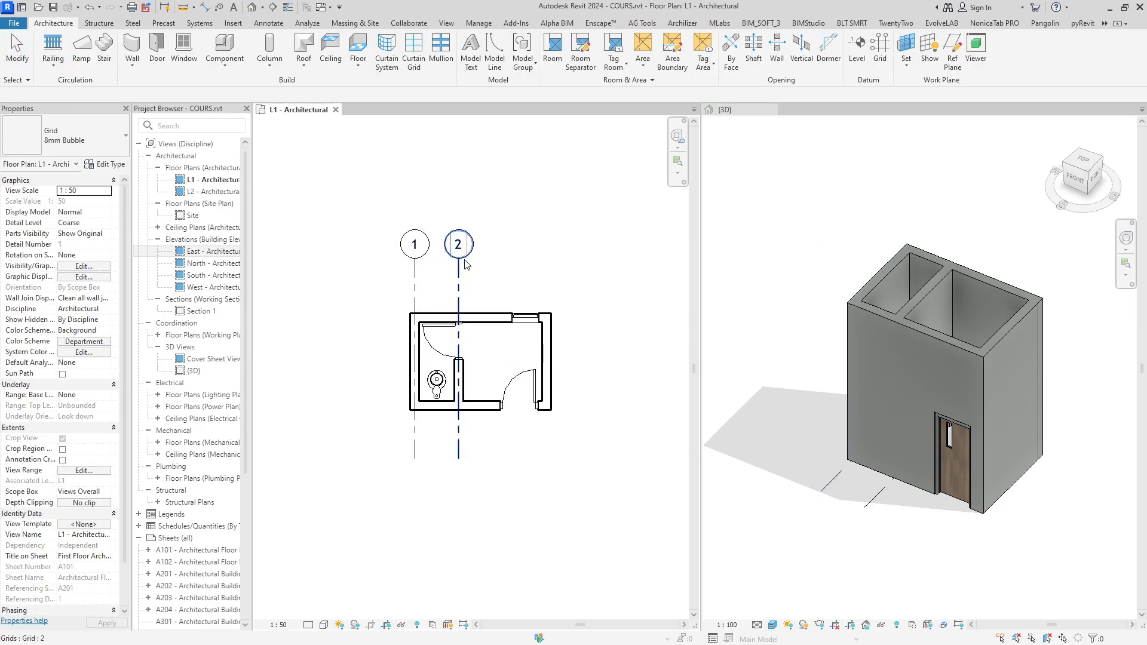
scroll(469, 260, up, 1)
click(490, 264)
scroll(442, 278, up, 1)
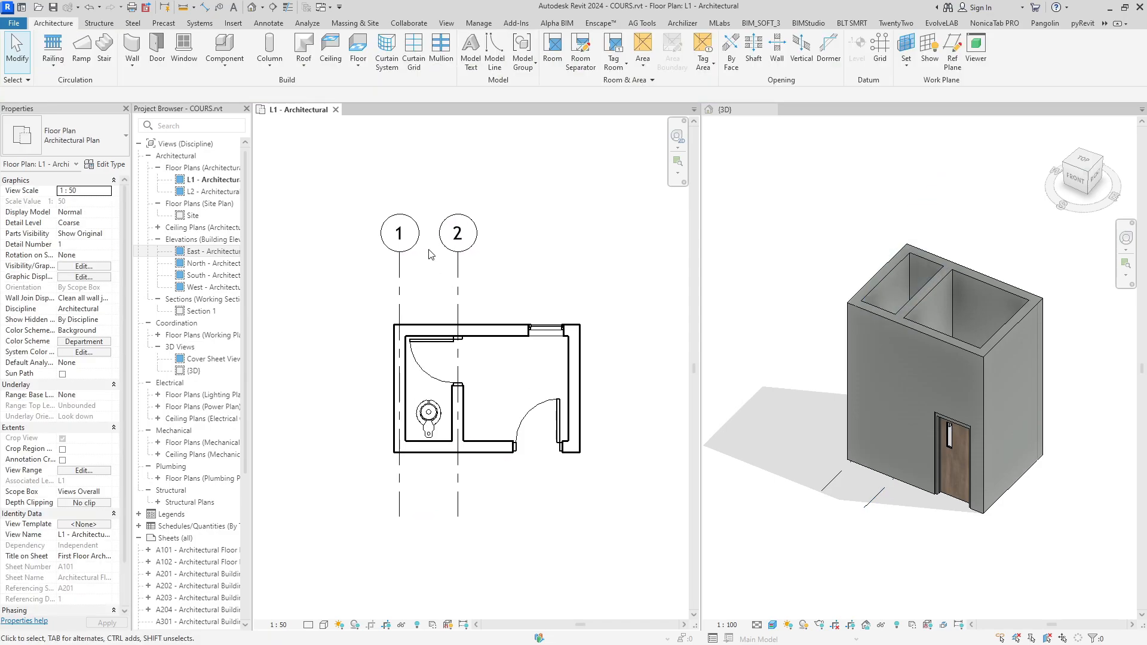
scroll(588, 176, down, 1)
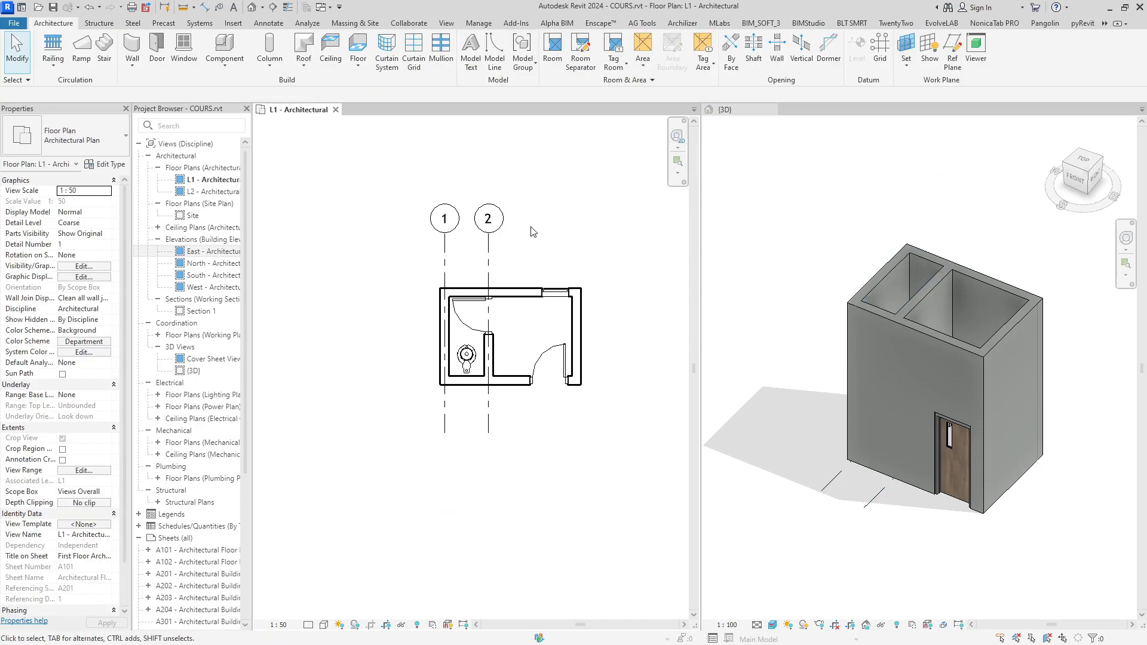
Draw a third vertical grid line through the right outer wall, with its ends aligned to the other two
click(489, 257)
key(g)
key(r)
click(576, 433)
click(576, 242)
key(Escape)
key(Escape)
click(489, 254)
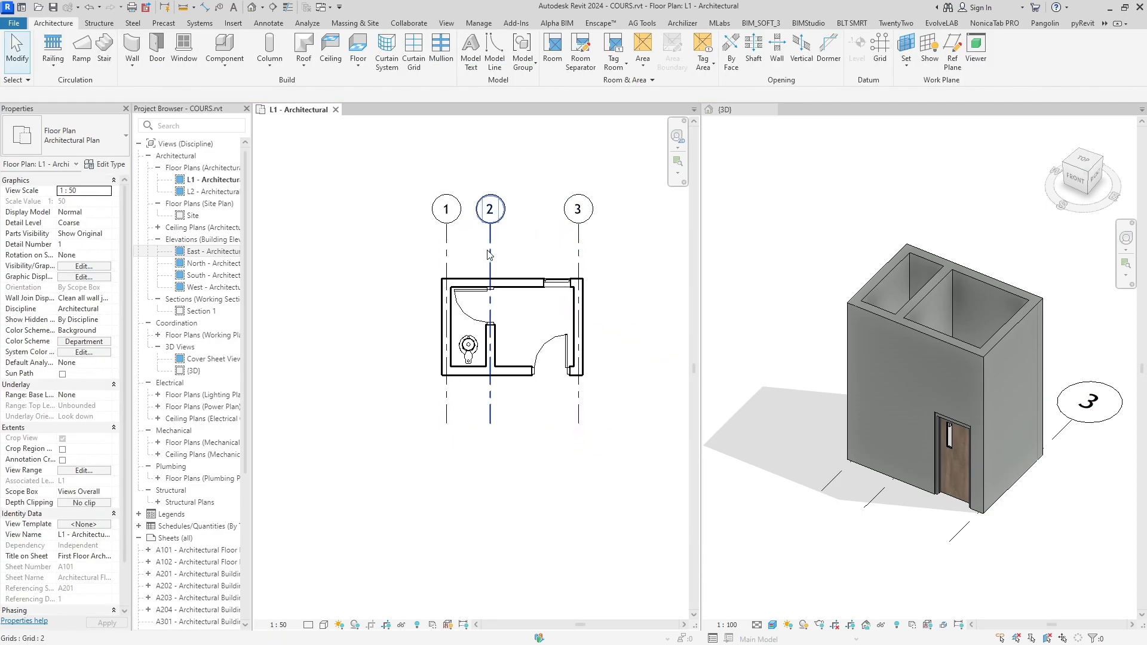
Select the vertical grid lines and examine their bubbles, extents and alignment locks
click(488, 251)
scroll(465, 267, down, 1)
click(441, 269)
click(451, 256)
middle_drag(438, 352, 431, 321)
scroll(431, 322, up, 1)
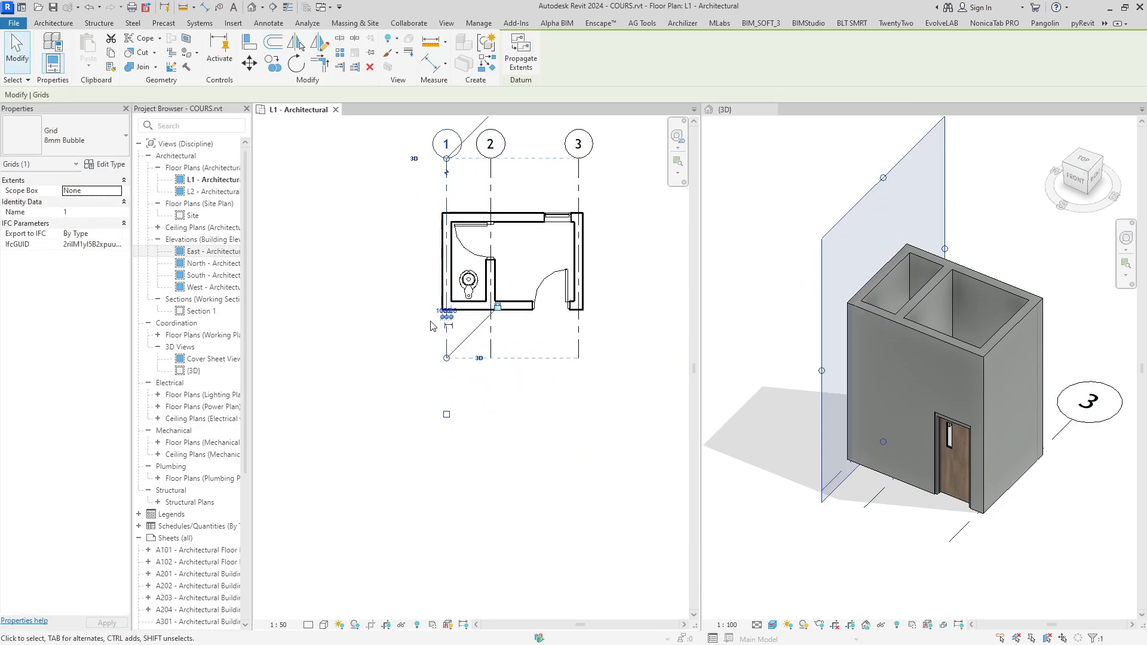
middle_drag(415, 236, 422, 306)
Create a grid line similar to grid line 1, running horizontally through the lower wall and past both sides of the plan
click(445, 279)
click(453, 251)
scroll(381, 245, up, 1)
middle_drag(381, 245, 389, 269)
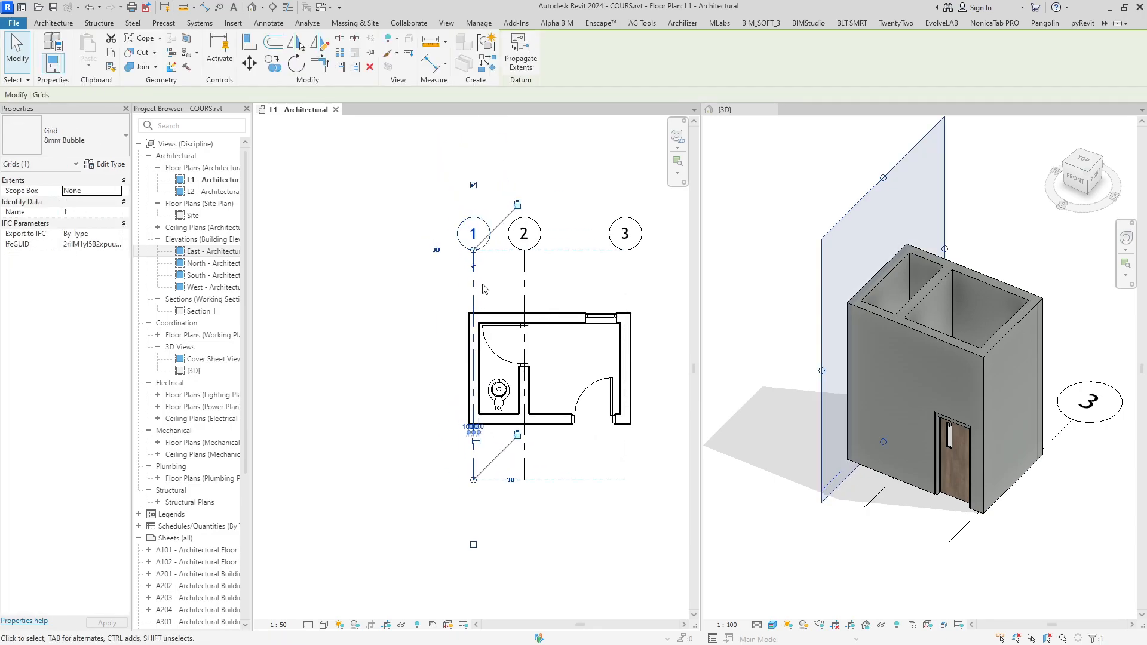
right_click(422, 273)
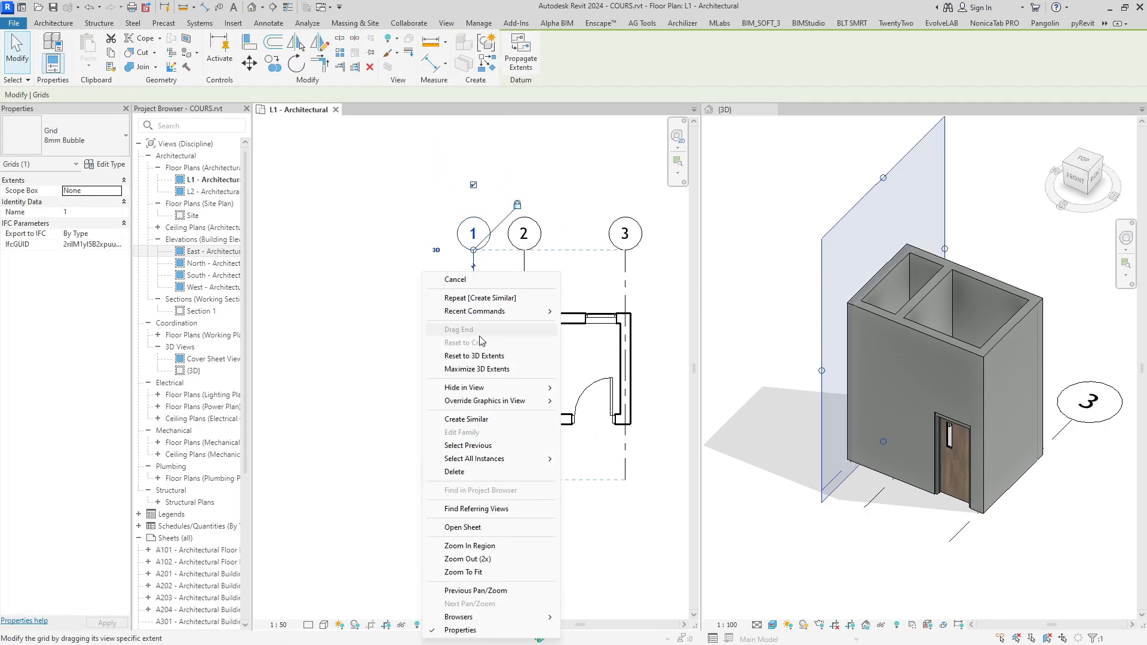
click(466, 419)
scroll(446, 425, down, 1)
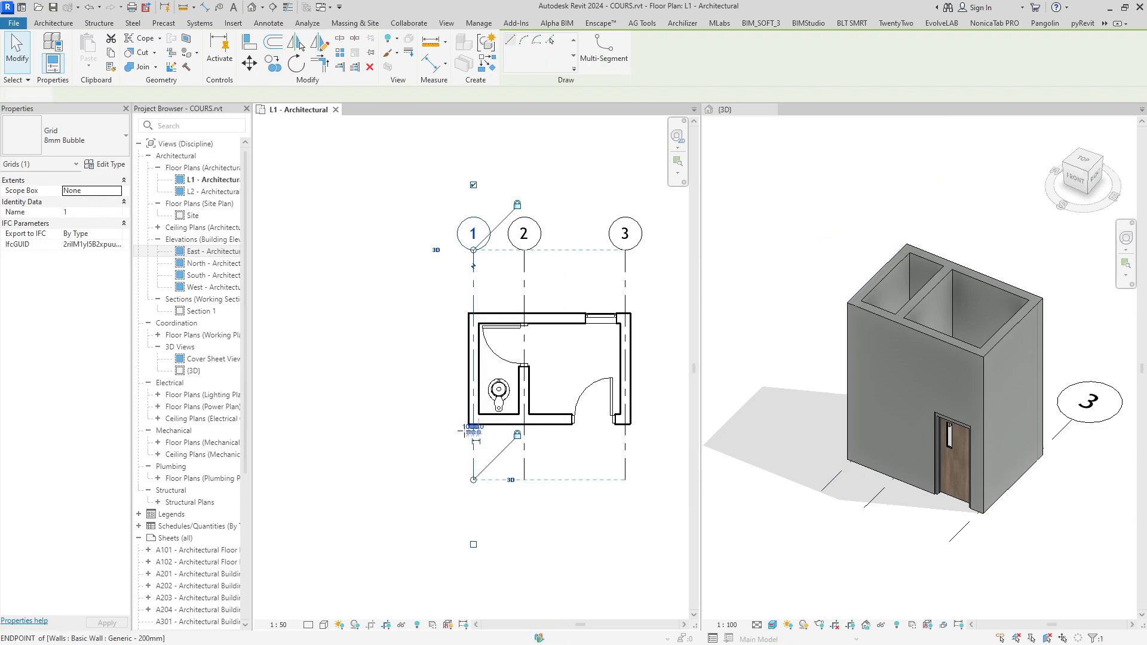
click(425, 422)
middle_drag(425, 422, 347, 425)
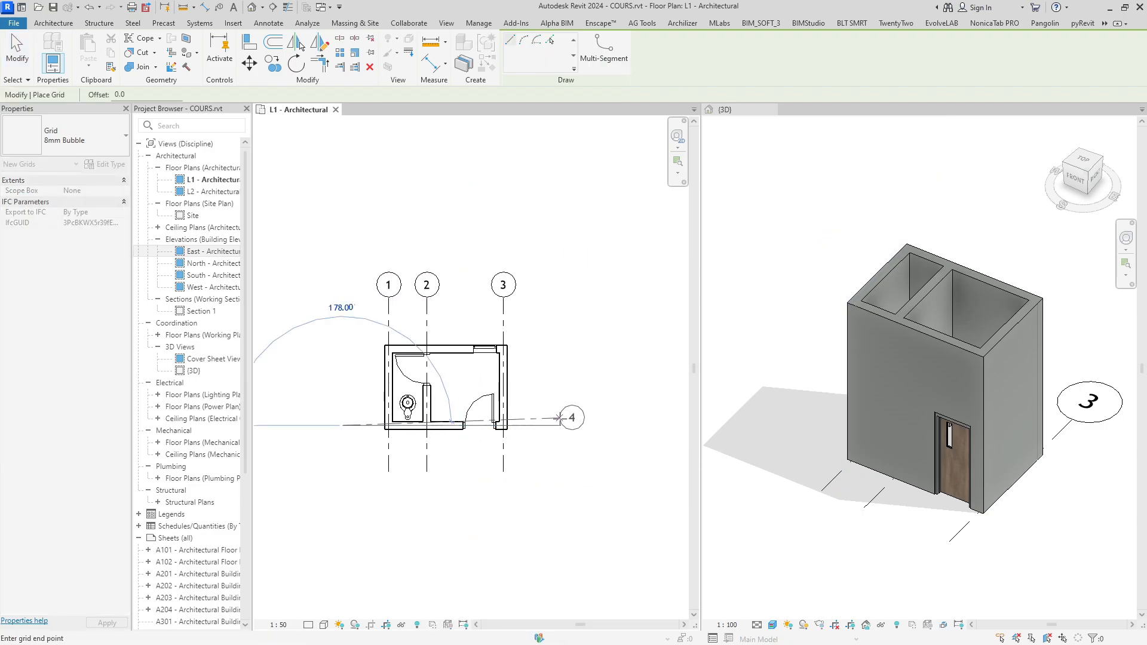
click(555, 426)
key(Escape)
Rename the horizontal grid line through the lower wall as A
scroll(610, 412, up, 2)
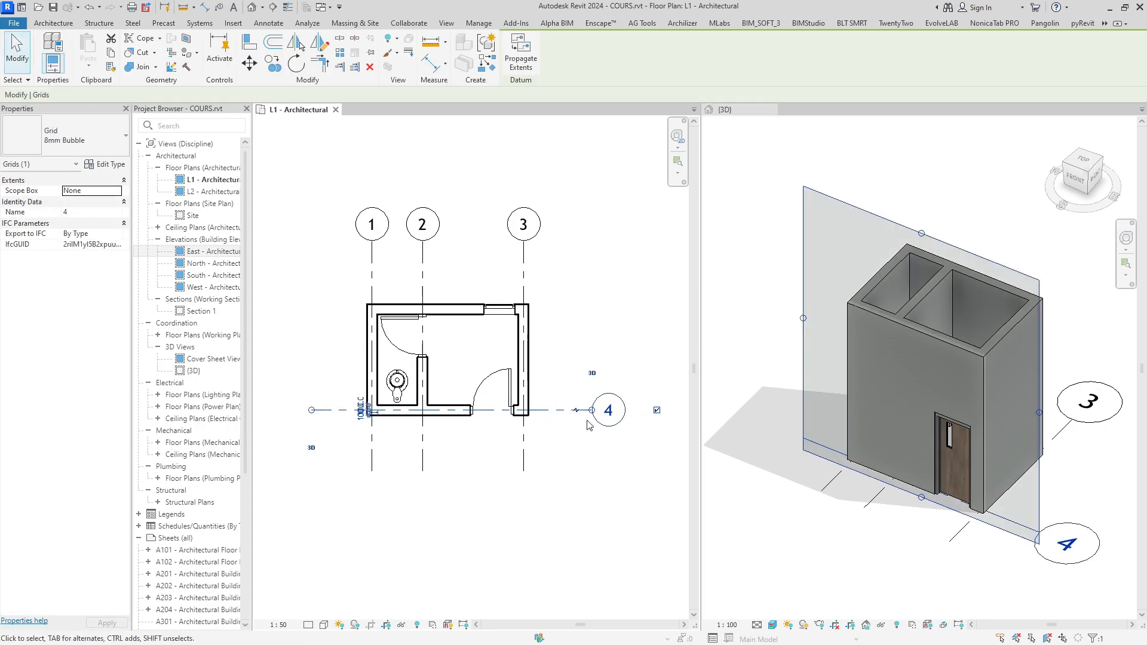
scroll(621, 421, down, 2)
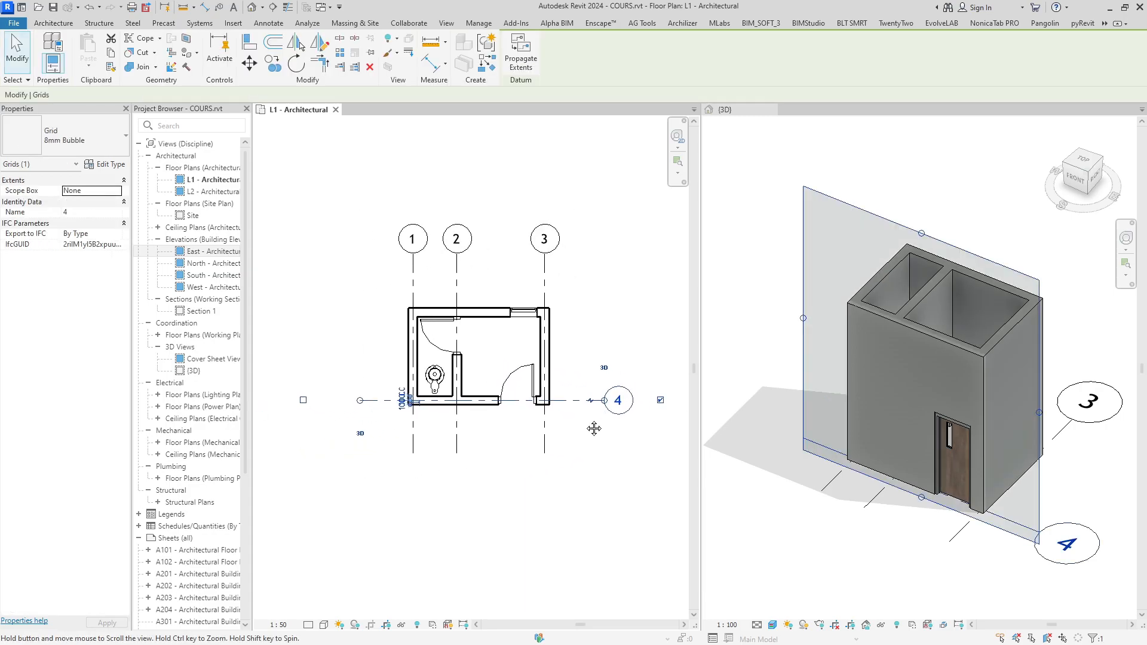
click(616, 398)
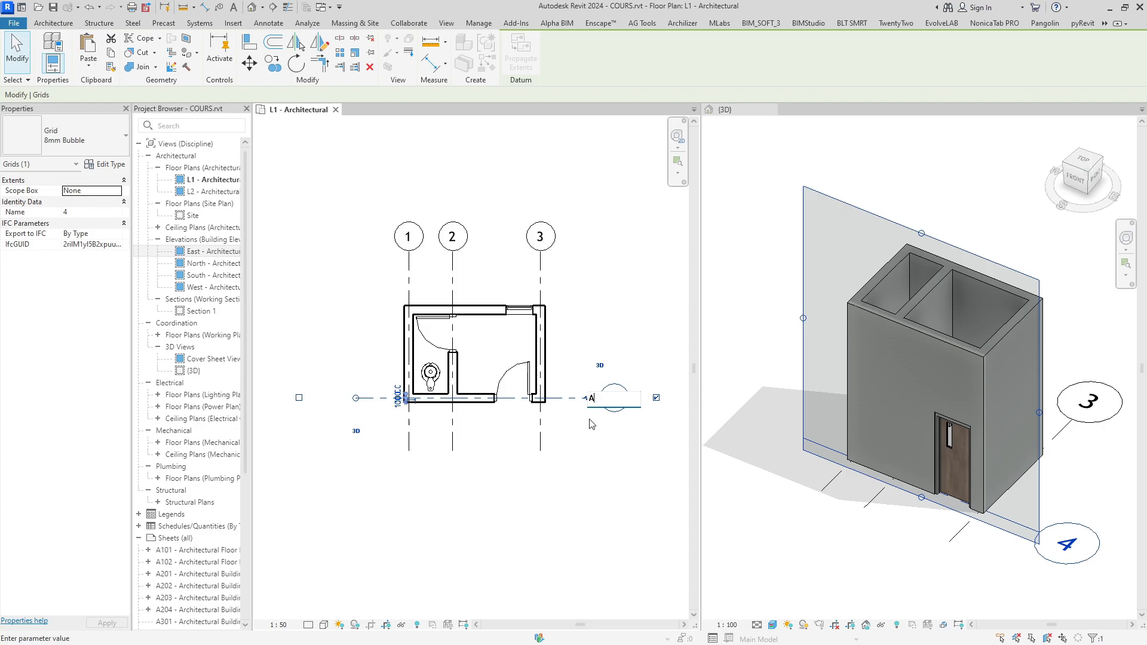
text(A)
key(Return)
scroll(611, 457, down, 1)
click(611, 457)
Copy grid line A upward onto the centreline of the upper wall
click(585, 412)
scroll(575, 412, up, 1)
middle_drag(575, 412, 582, 423)
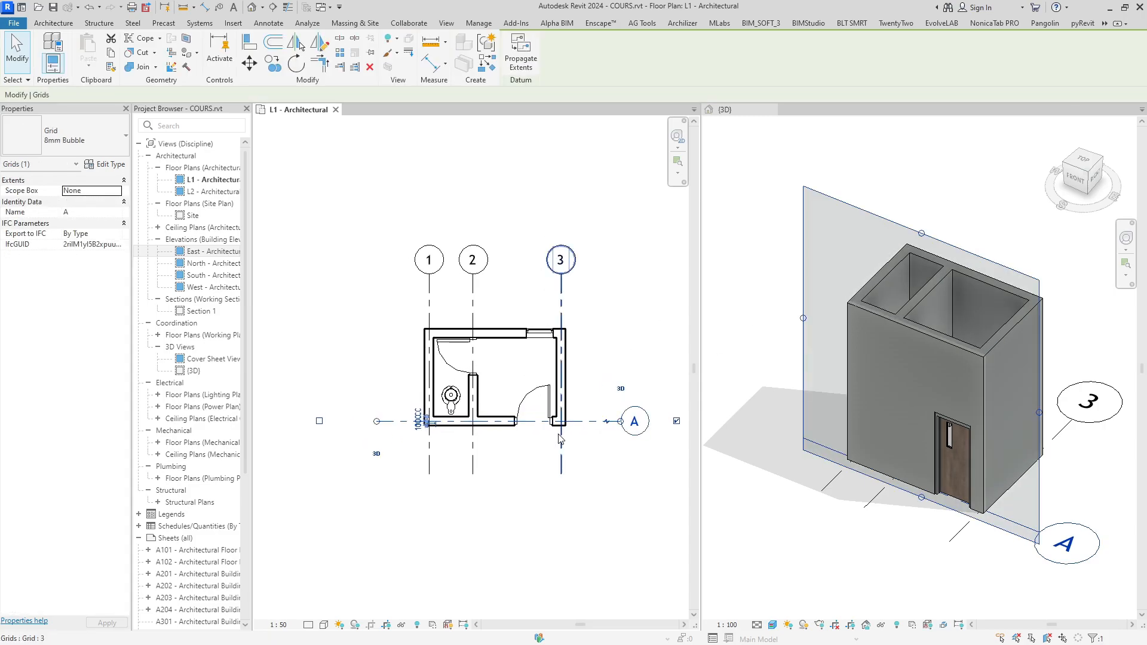
scroll(559, 439, up, 1)
key(c)
key(o)
click(560, 422)
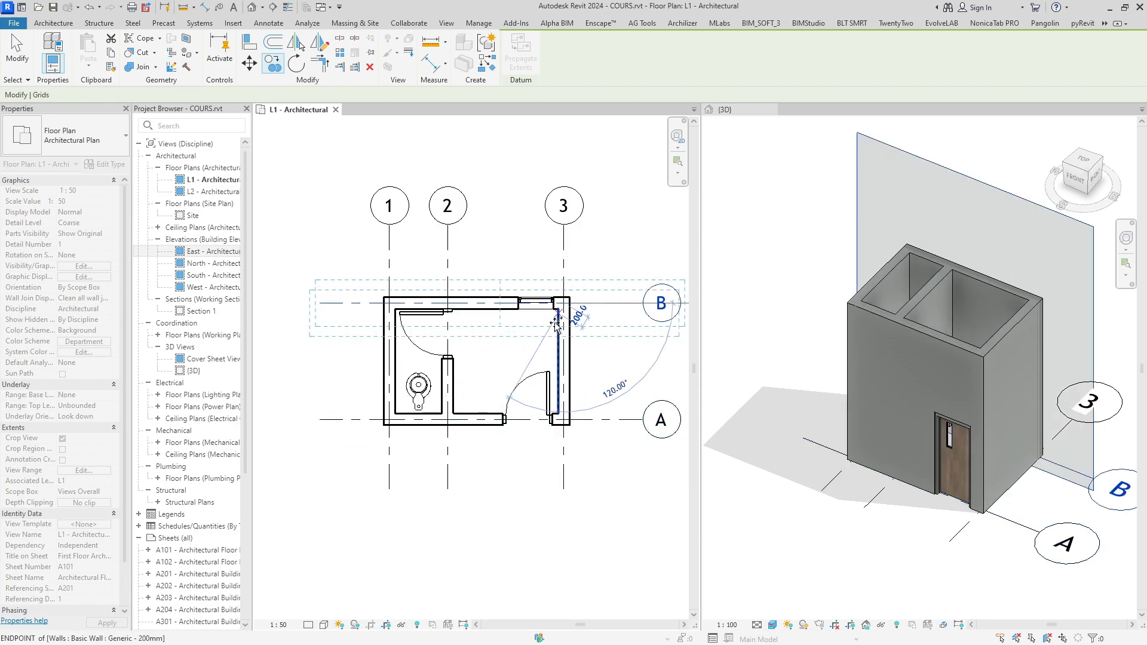
click(557, 321)
key(Escape)
scroll(574, 335, down, 1)
click(589, 335)
scroll(591, 309, up, 3)
scroll(591, 309, down, 2)
key(Escape)
Hide the bubble at grid line B's right end and show it at its left end instead
scroll(592, 359, down, 1)
middle_drag(552, 376, 603, 379)
click(597, 347)
scroll(600, 368, down, 1)
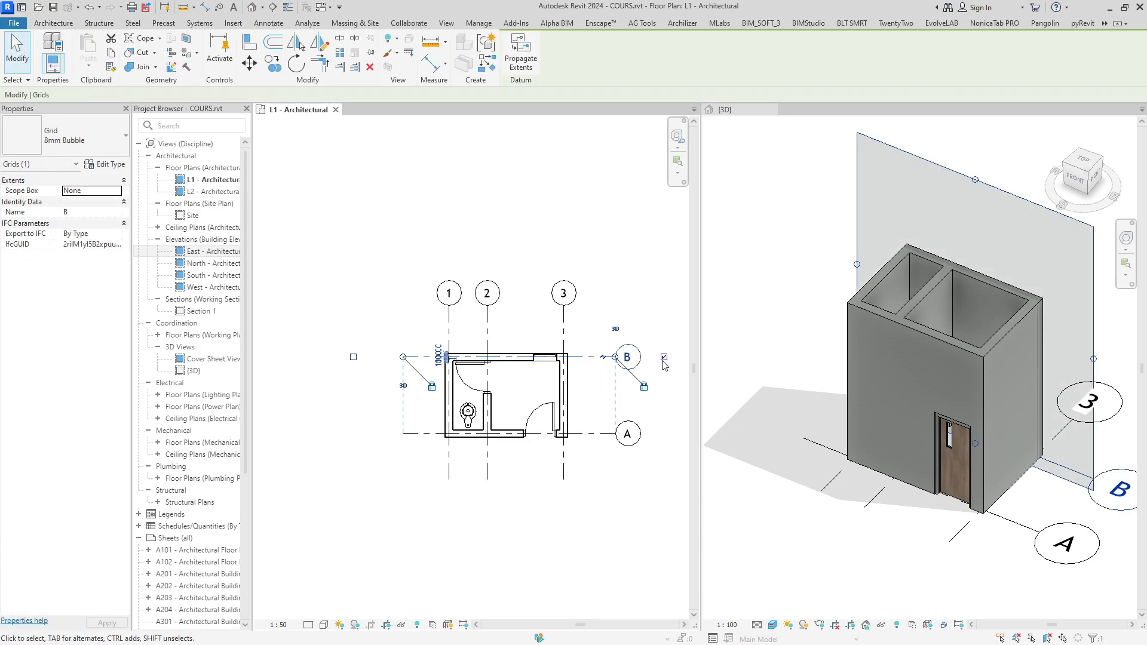
middle_drag(667, 362, 648, 365)
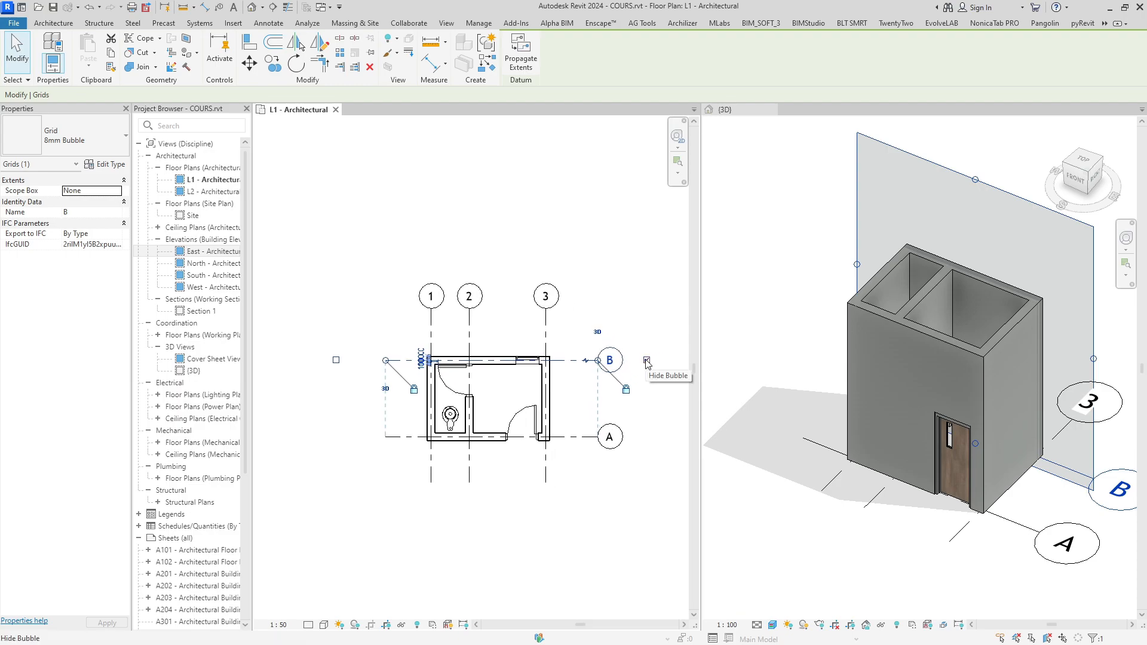
middle_drag(348, 381, 343, 379)
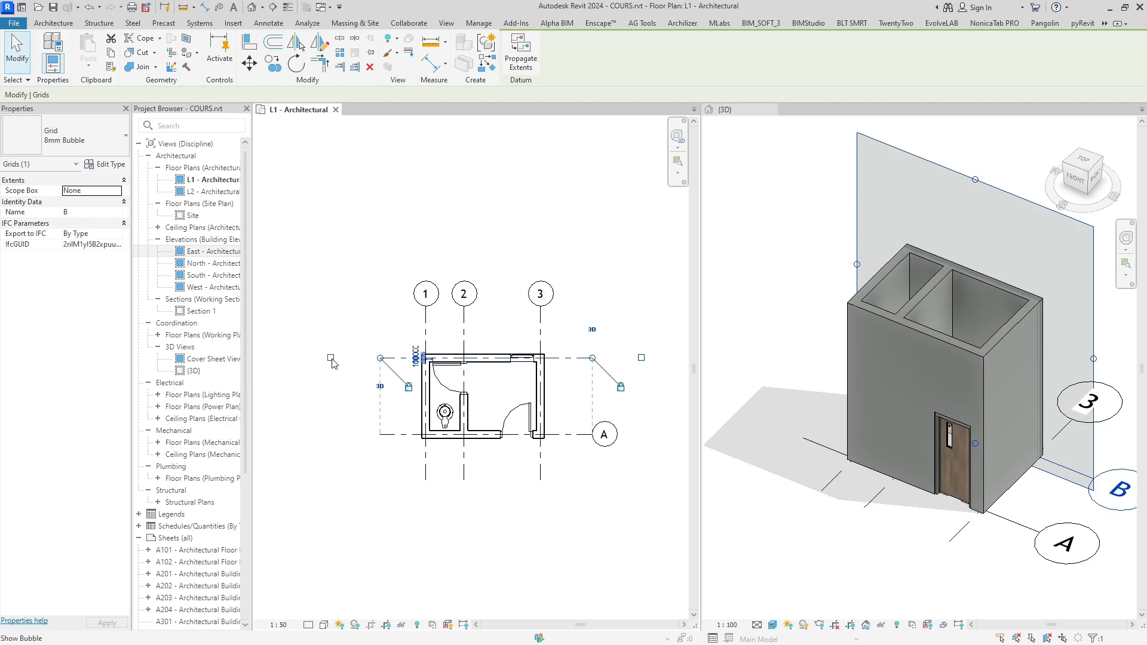
click(331, 358)
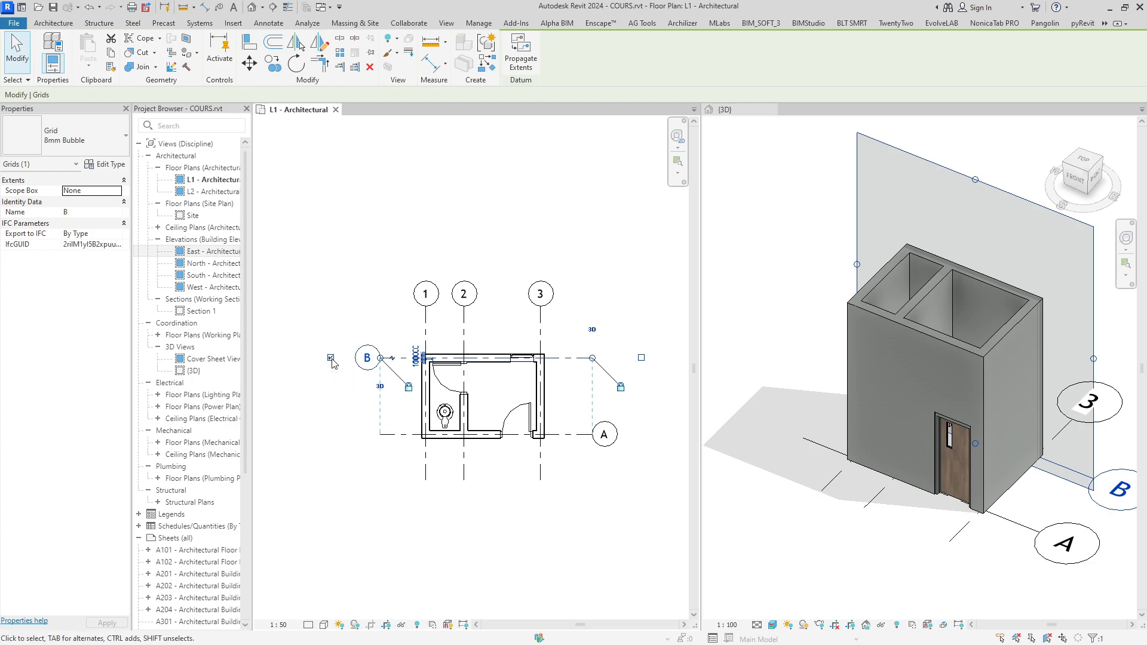
Switch grid line A's bubble from its right end to its left end, matching grid line B
click(577, 435)
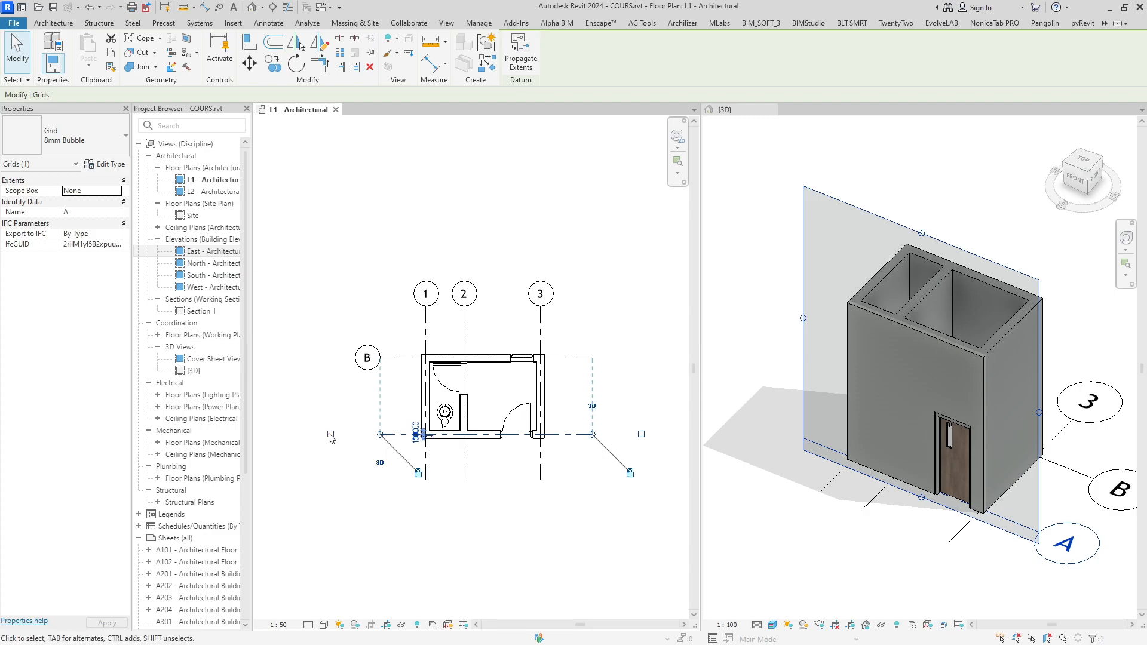
click(508, 516)
middle_drag(508, 516, 492, 505)
scroll(491, 469, up, 1)
middle_drag(502, 456, 518, 499)
scroll(511, 478, up, 2)
scroll(511, 493, up, 1)
middle_drag(502, 452, 502, 489)
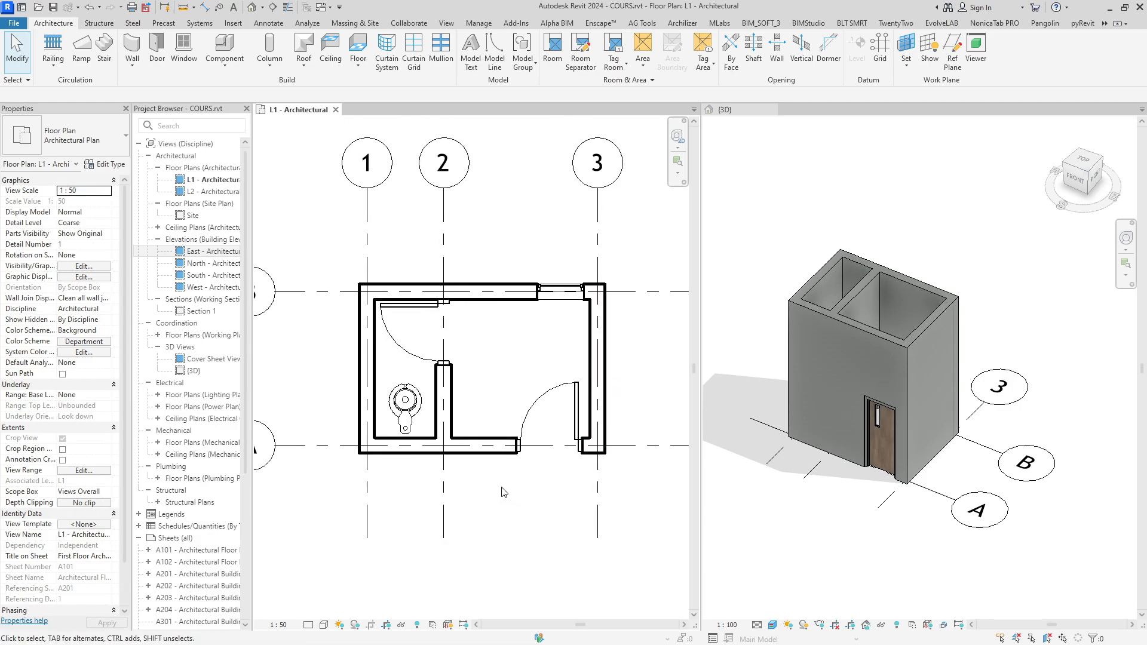
Place a room with its tag in the larger space between grid lines 2 and 3
key(r)
key(m)
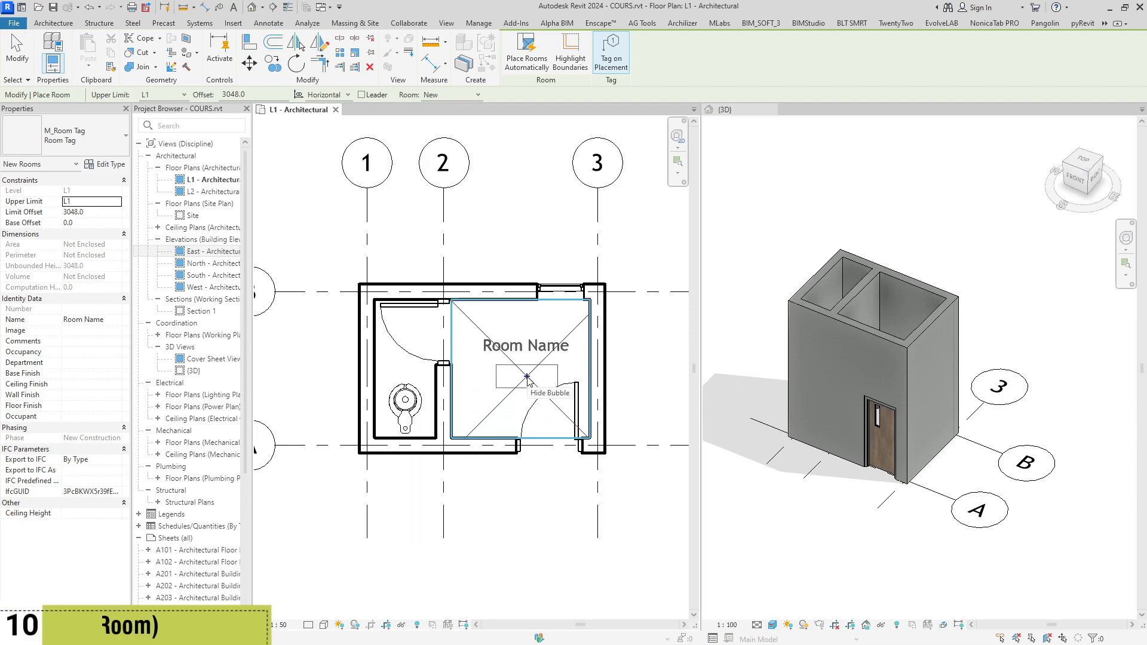
scroll(520, 385, up, 1)
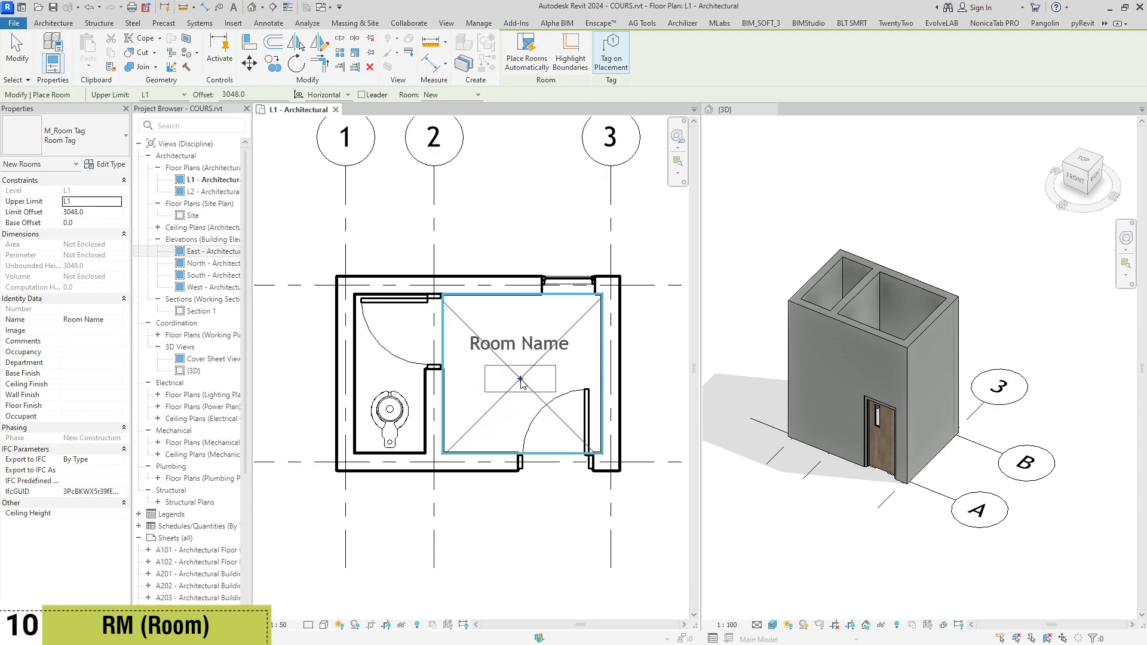
click(517, 385)
key(Escape)
click(528, 383)
click(650, 395)
scroll(649, 395, down, 1)
middle_drag(650, 395, 668, 388)
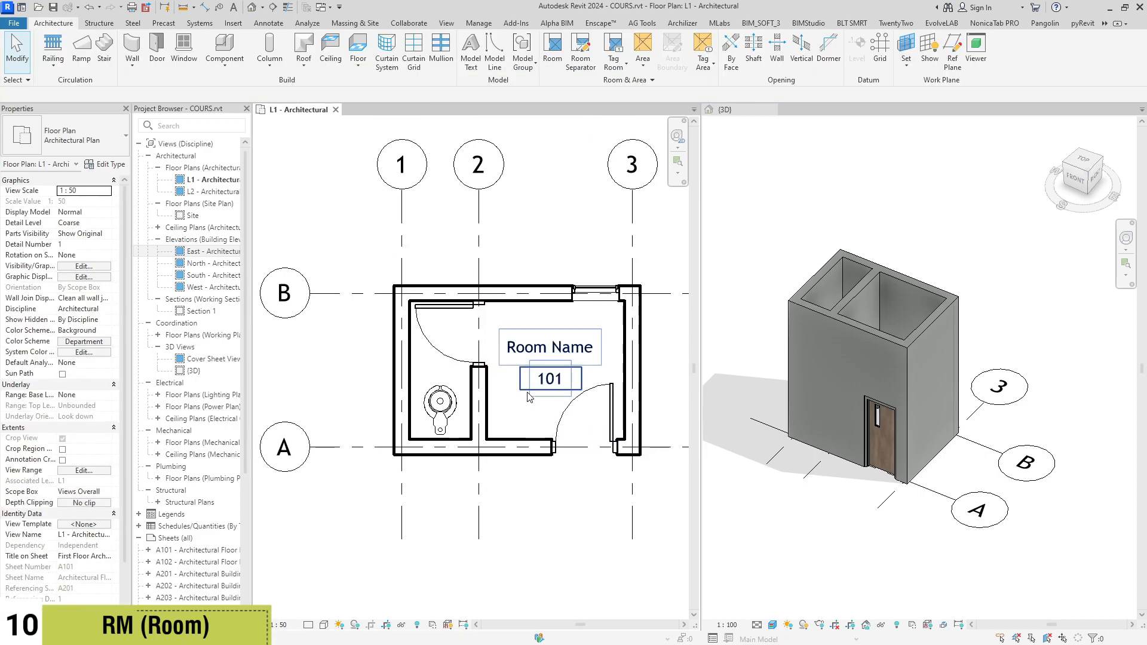
Place a second tagged room in the small toilet space between grid lines 1 and 2
scroll(486, 337, down, 1)
middle_drag(450, 214, 457, 237)
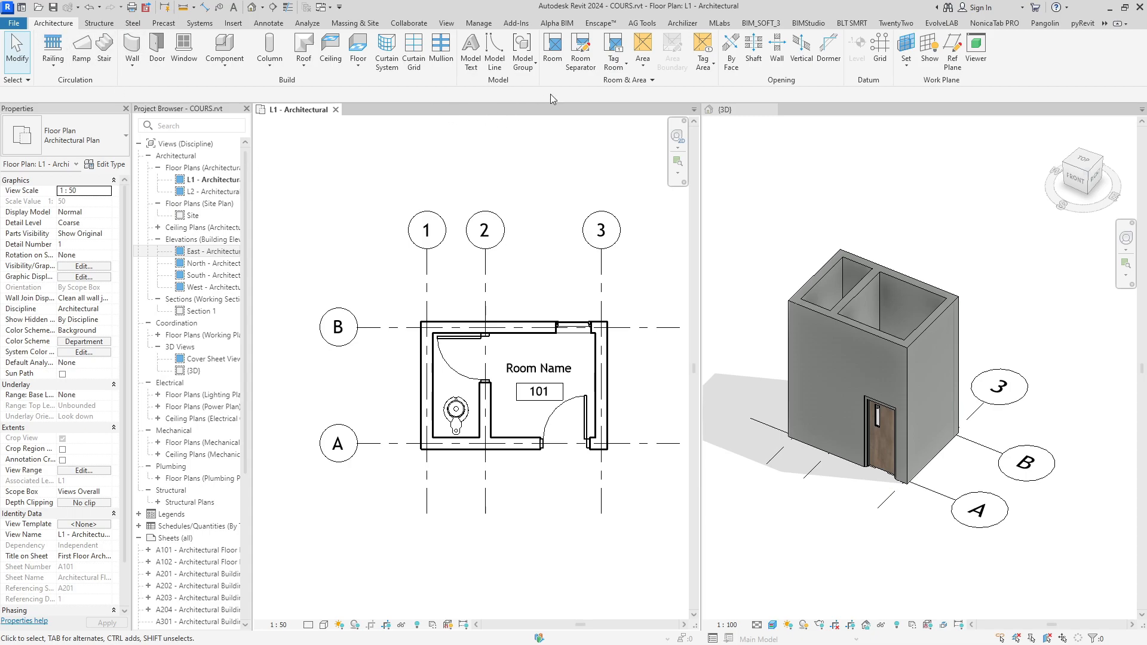
click(553, 54)
scroll(454, 383, up, 3)
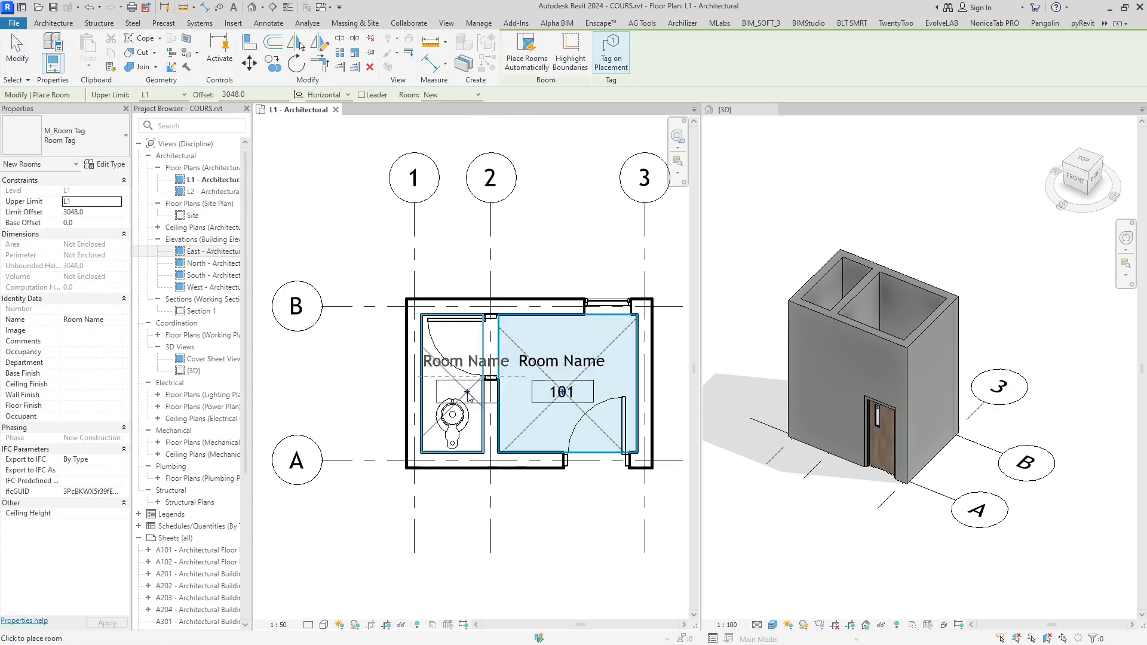
click(453, 384)
key(Escape)
key(Escape)
middle_drag(591, 356, 548, 342)
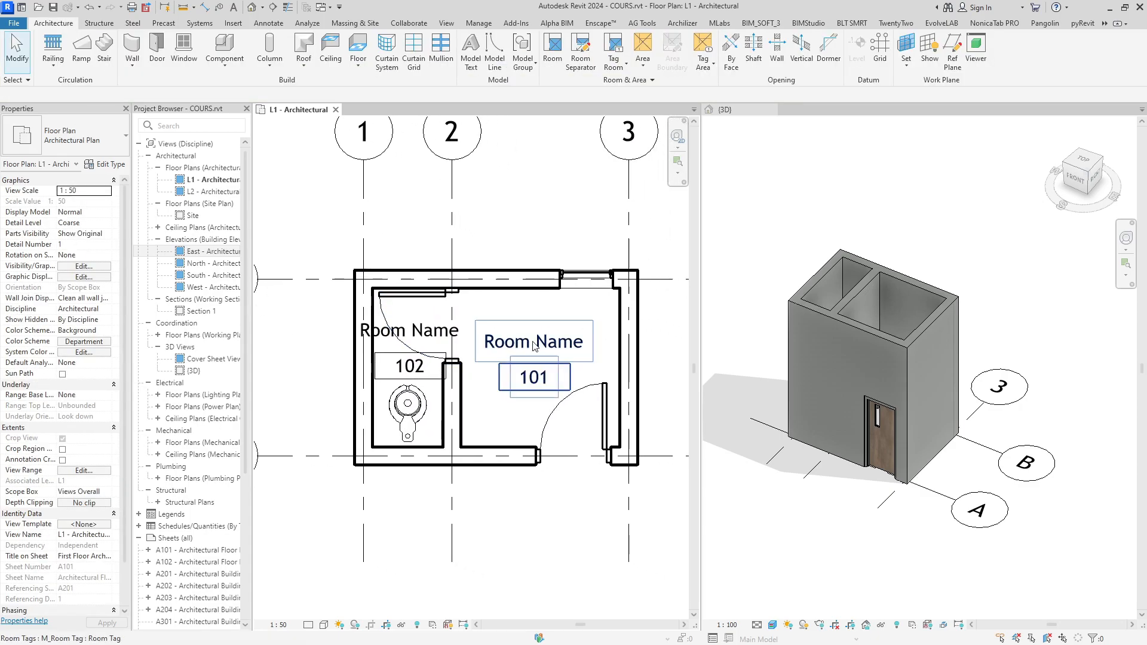
Name the larger room Ruang Jaga and the small room Toilet through their room tags
double_click(548, 342)
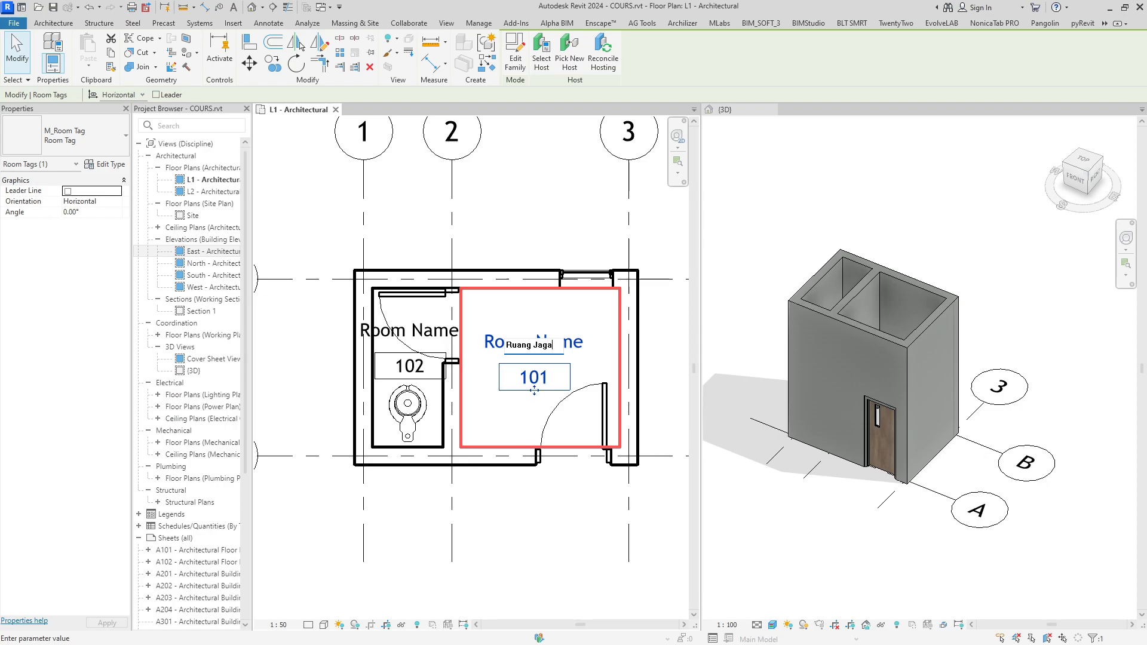
click(531, 571)
click(419, 333)
click(424, 329)
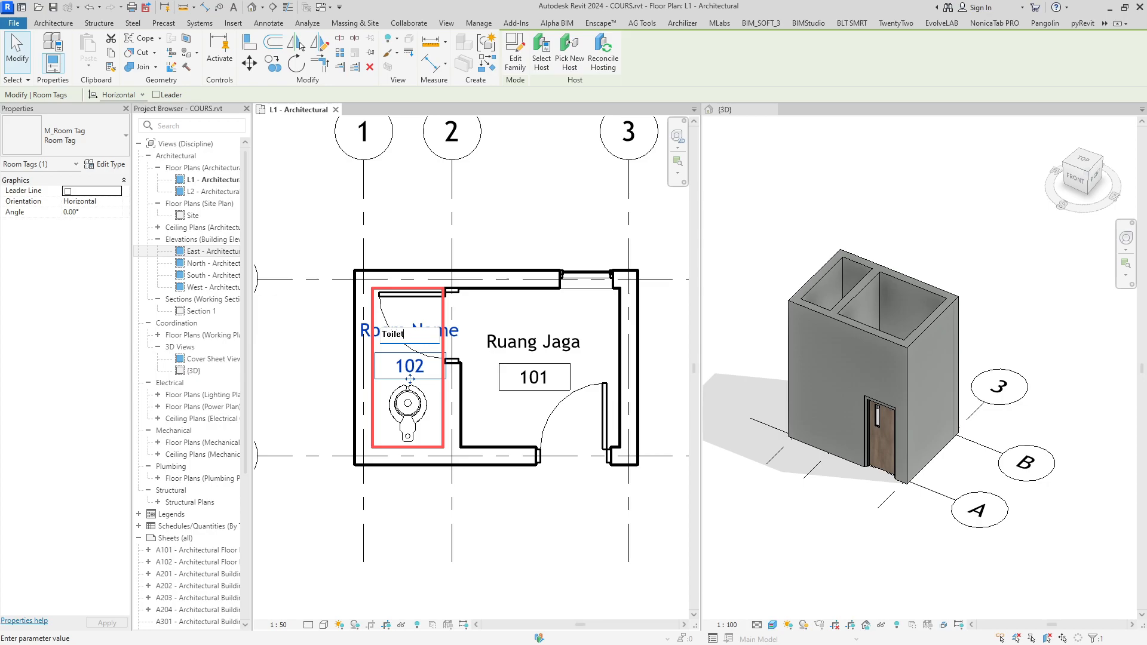
click(488, 213)
scroll(523, 362, down, 1)
middle_drag(524, 363, 526, 334)
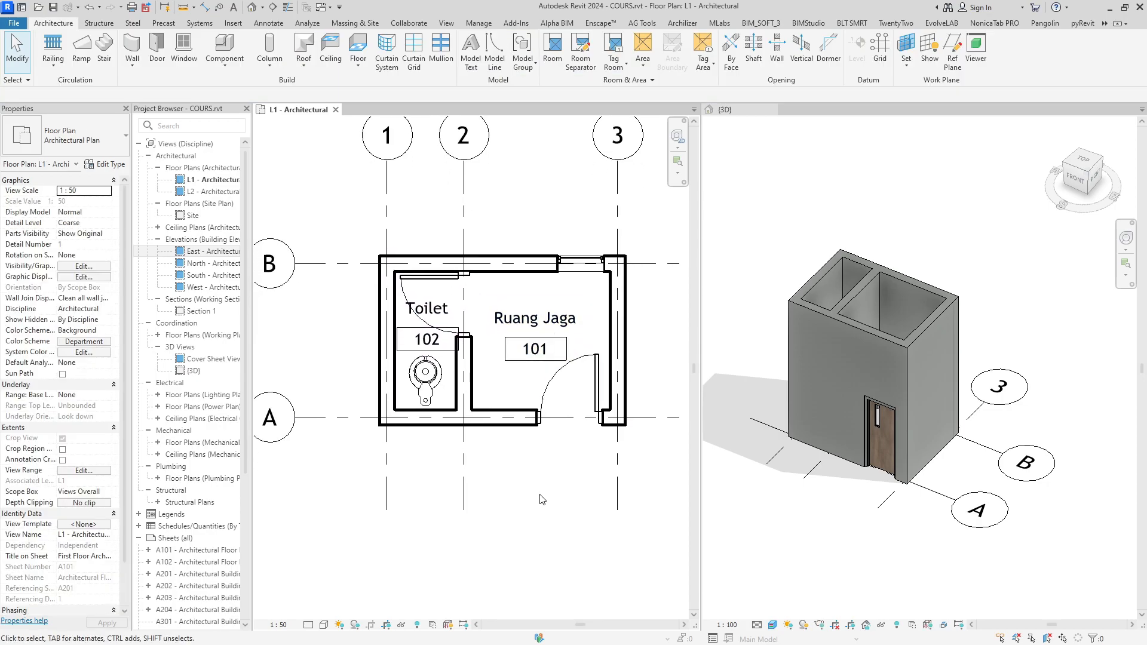
scroll(542, 472, down, 1)
middle_drag(542, 472, 509, 444)
scroll(538, 461, up, 1)
scroll(537, 461, down, 1)
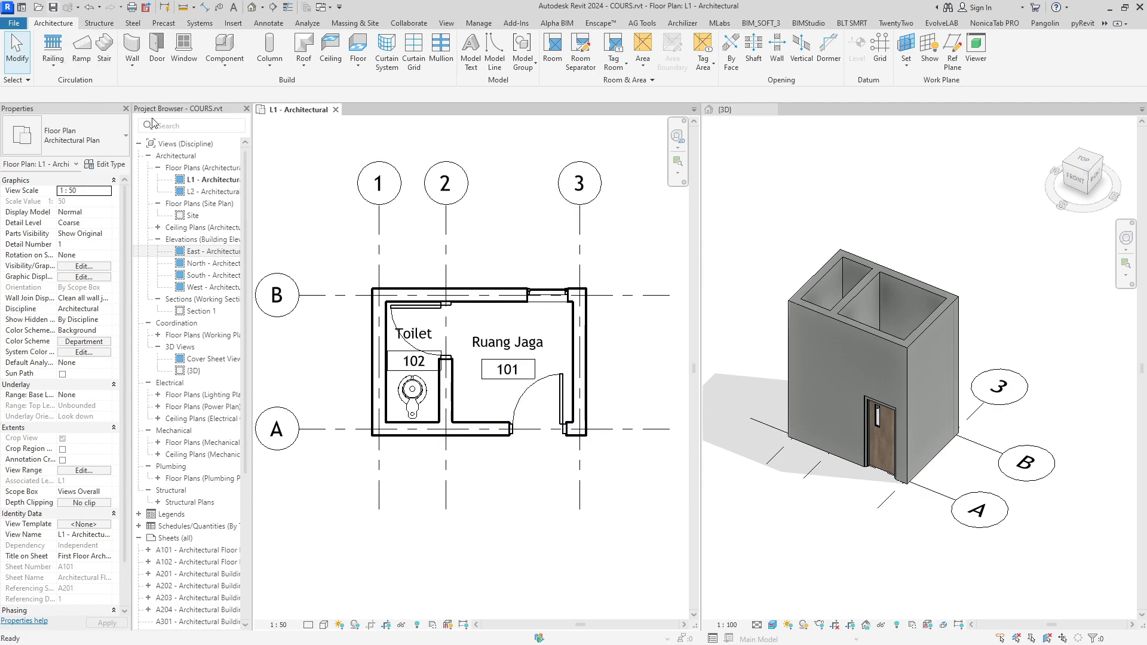
middle_drag(515, 470, 509, 518)
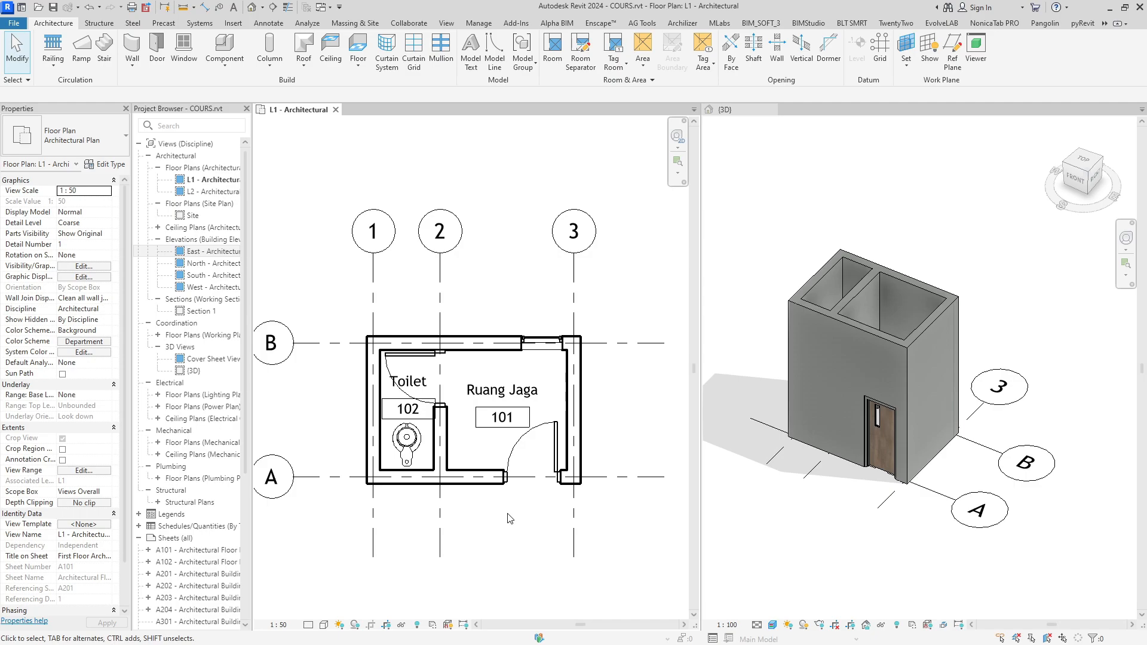
scroll(490, 336, down, 1)
scroll(478, 341, up, 2)
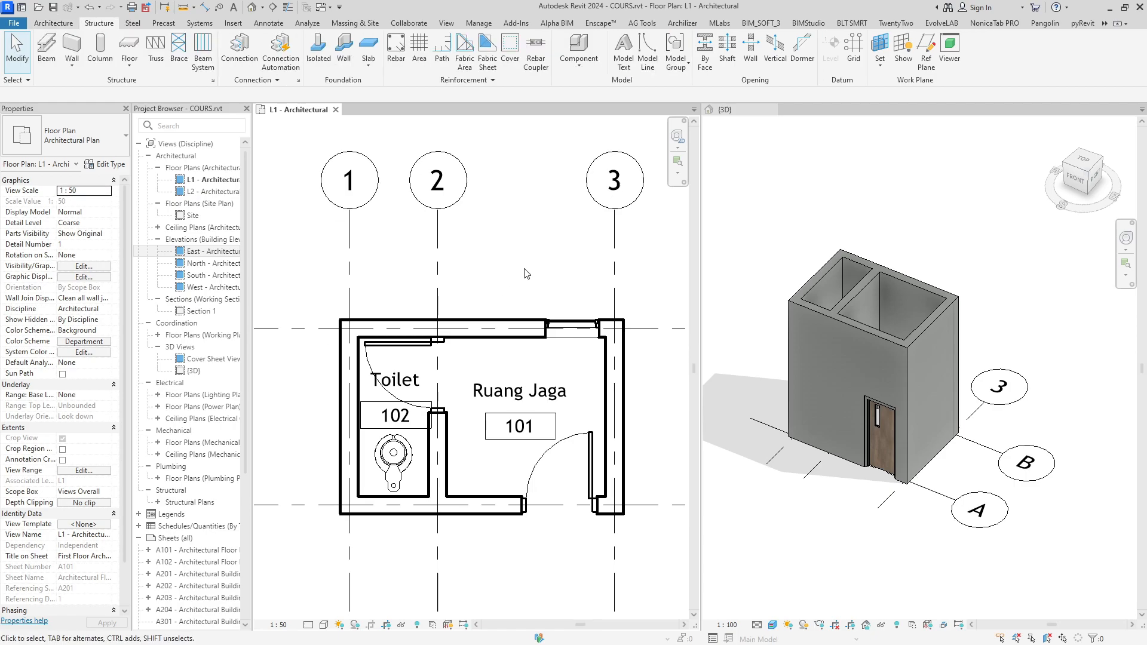
Draw a chain of Sloof 150x200 mm concrete beams on L1 along the outer wall centrelines, from corner to corner
key(b)
key(m)
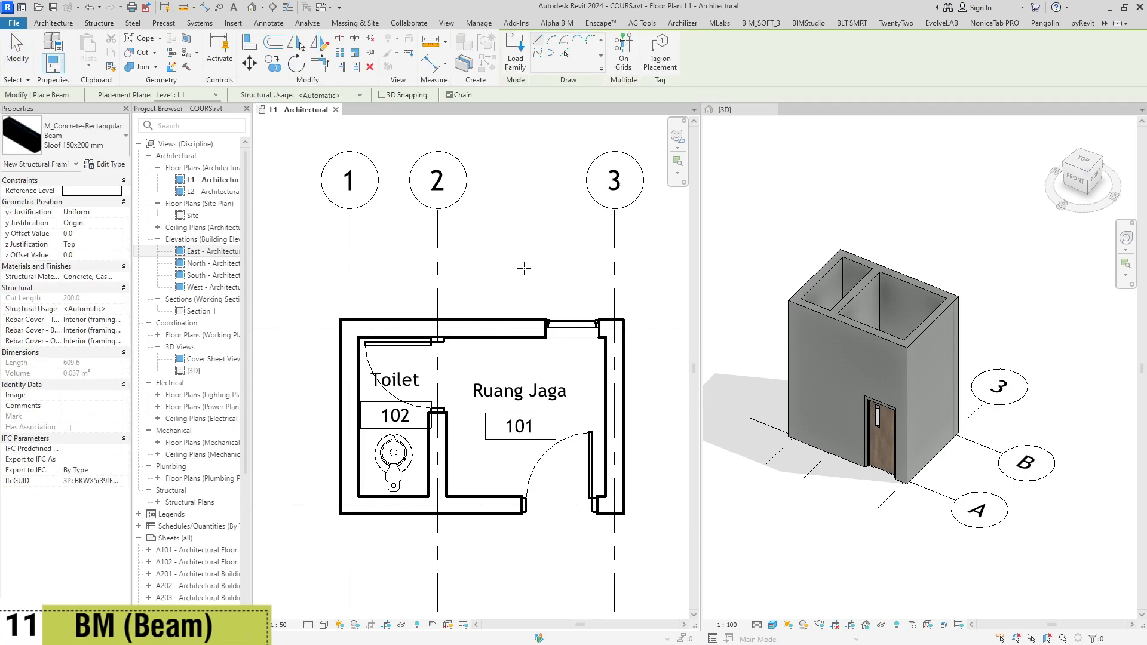
scroll(504, 276, down, 2)
click(385, 310)
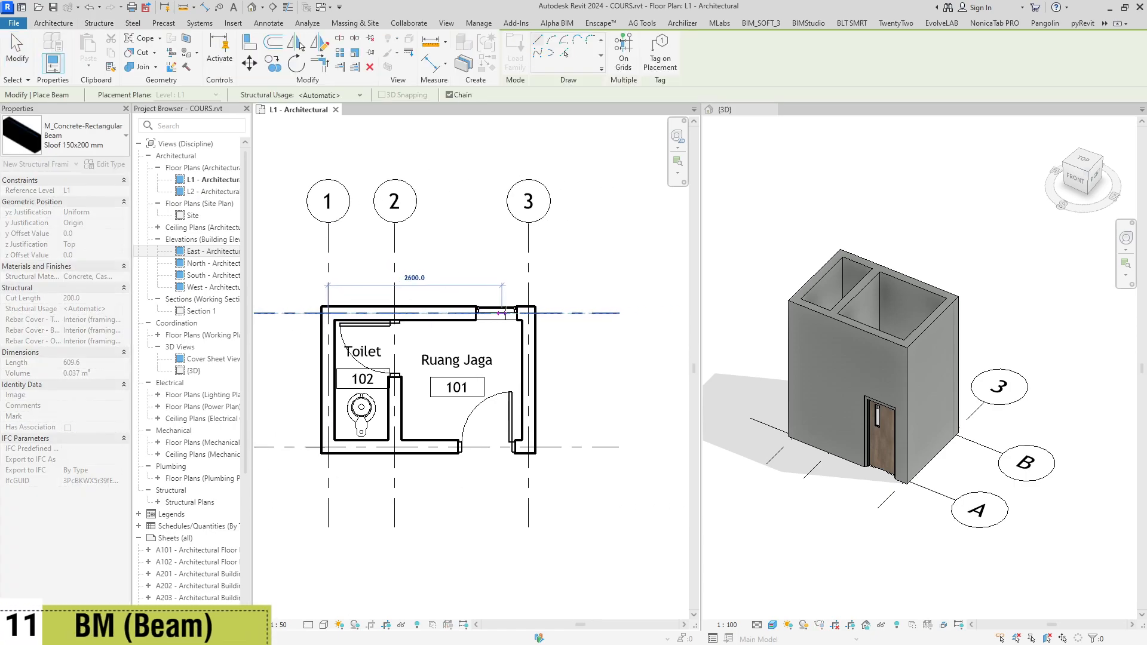
scroll(583, 312, up, 2)
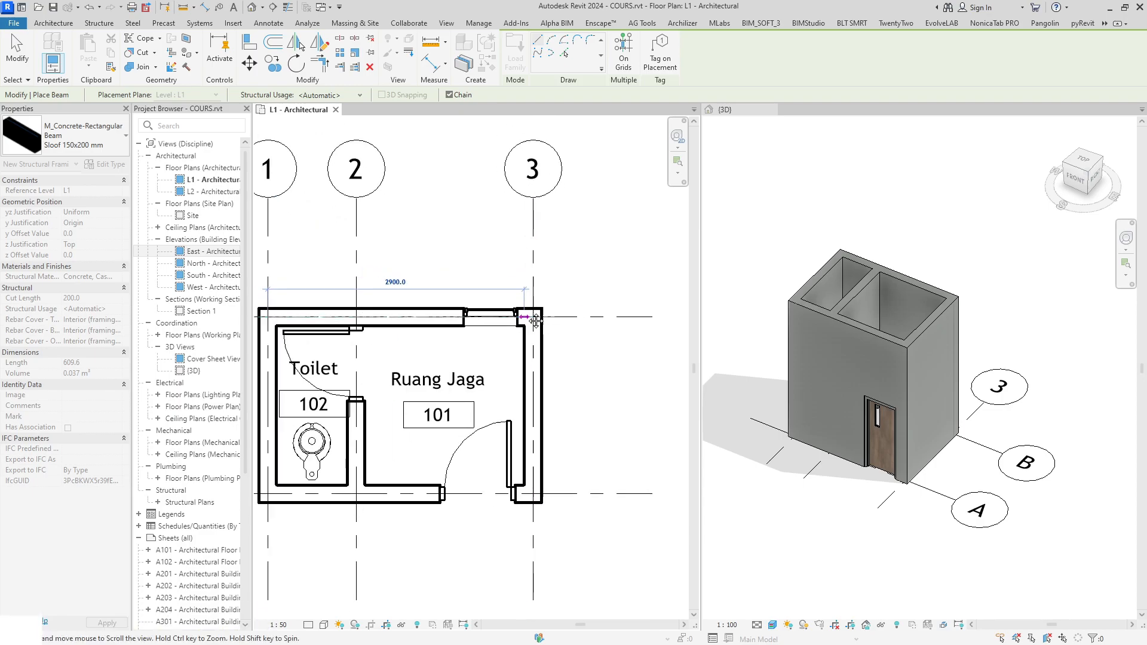
click(518, 316)
scroll(550, 359, down, 2)
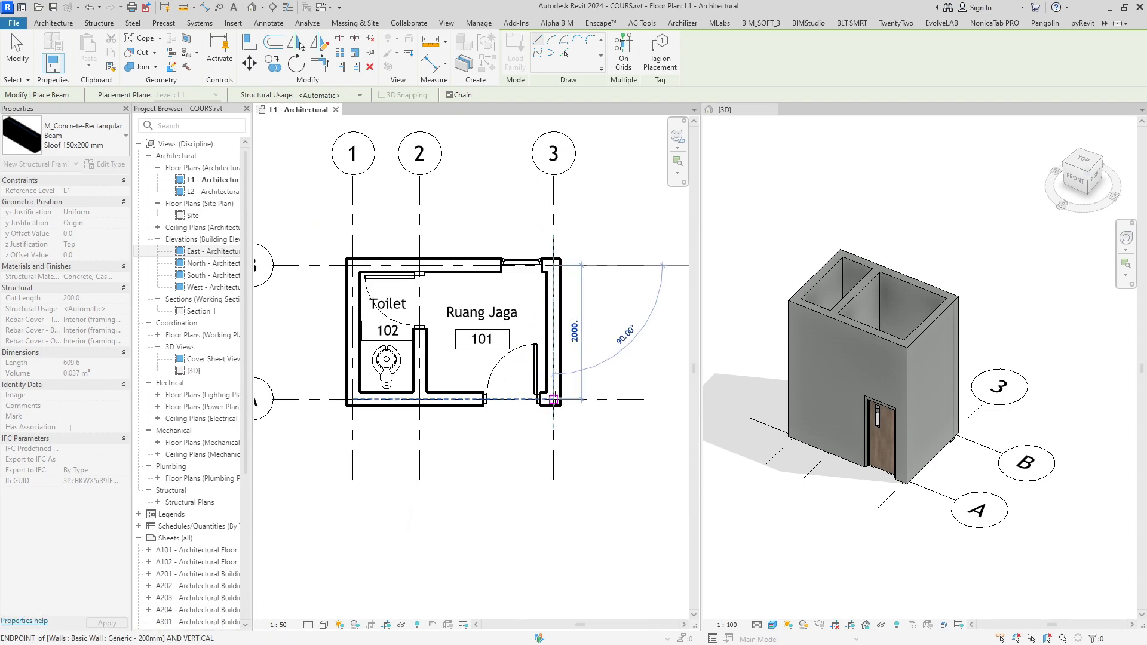
click(554, 399)
click(352, 399)
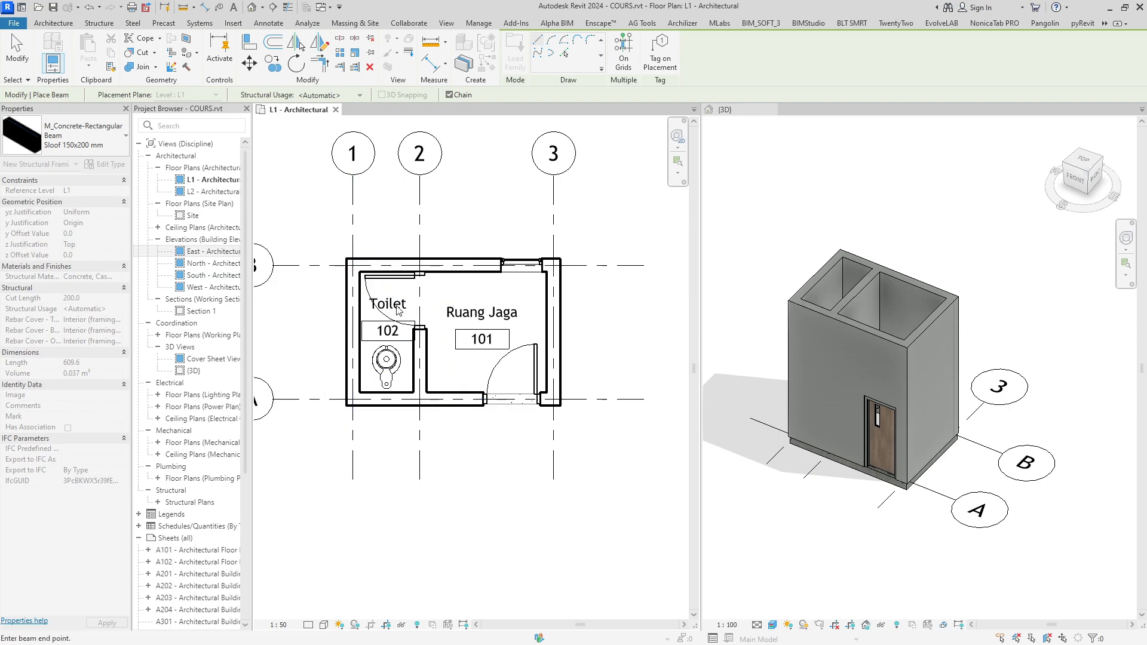
key(Escape)
key(Escape)
shift+middle_drag(822, 426, 771, 519)
click(459, 463)
scroll(458, 464, up, 1)
middle_drag(459, 464, 456, 480)
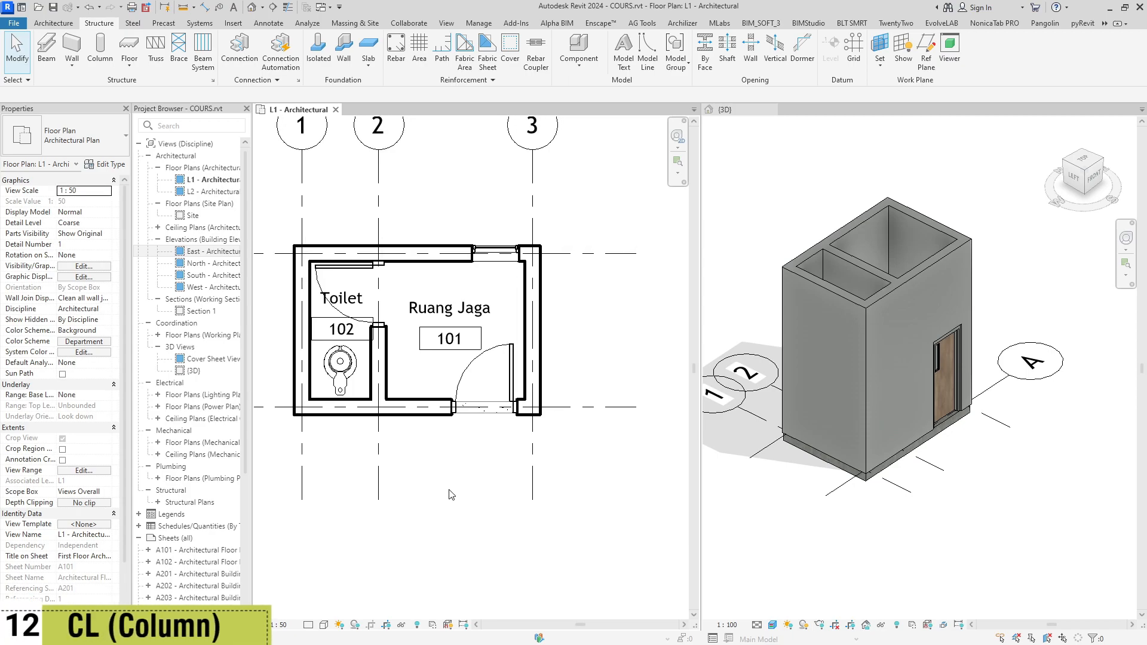
key(c)
key(l)
middle_drag(447, 449, 473, 517)
scroll(302, 389, up, 3)
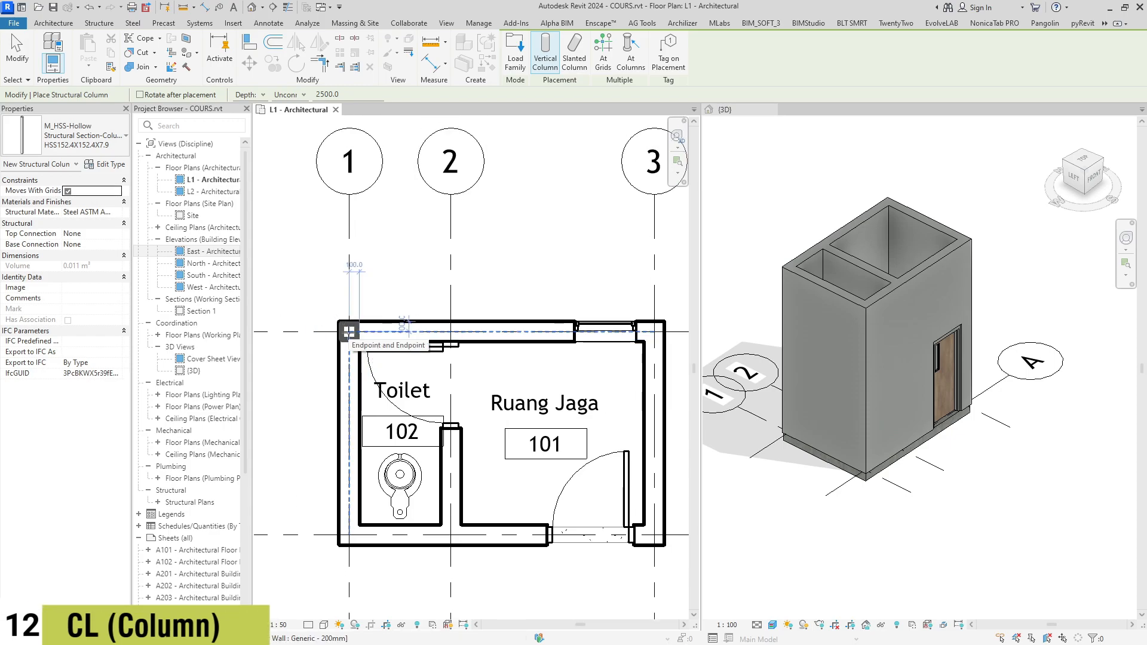
scroll(315, 291, down, 2)
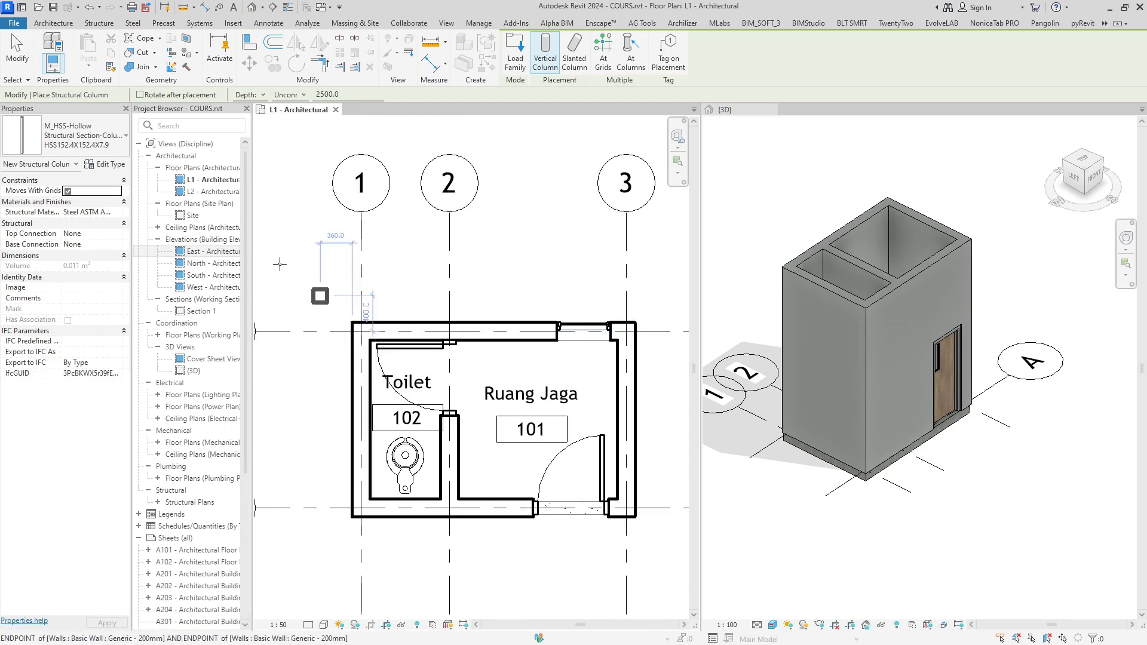
click(71, 136)
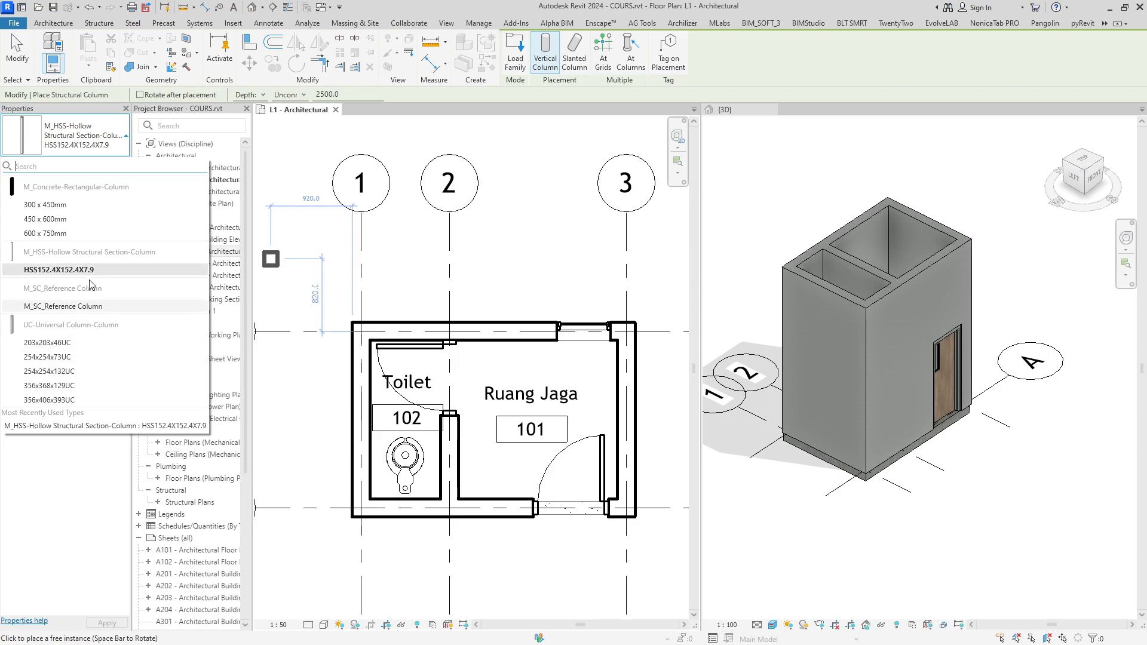
middle_drag(267, 222, 289, 238)
middle_drag(342, 341, 317, 322)
scroll(318, 322, up, 1)
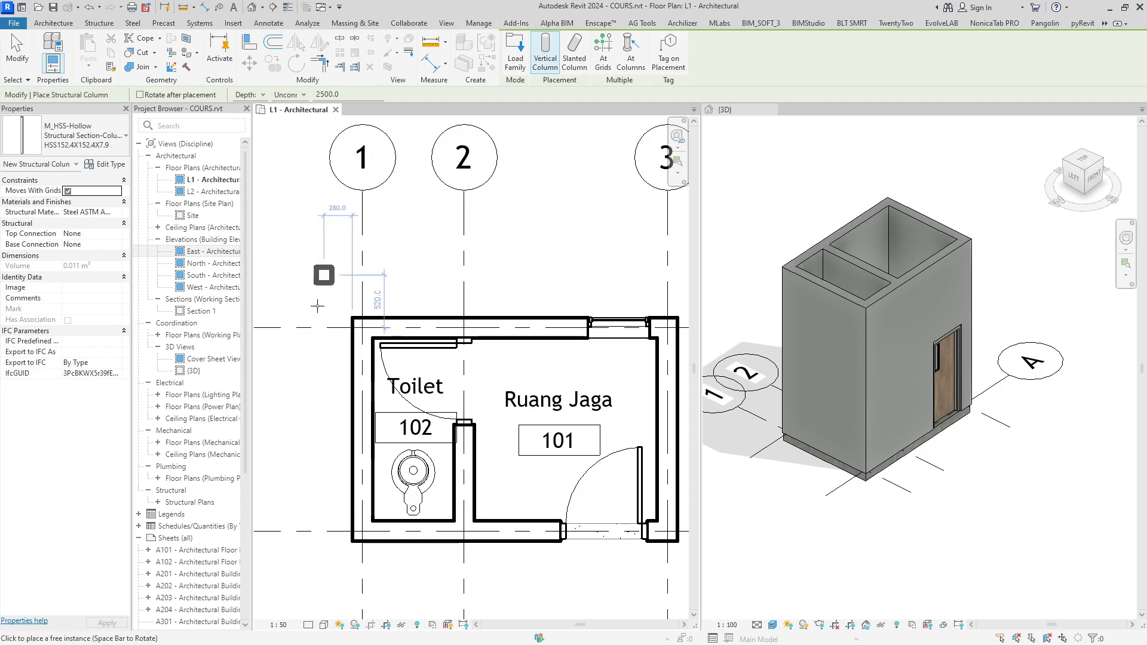
mouse_move(339, 285)
middle_down()
mouse_move(335, 269)
mouse_move(323, 285)
middle_up()
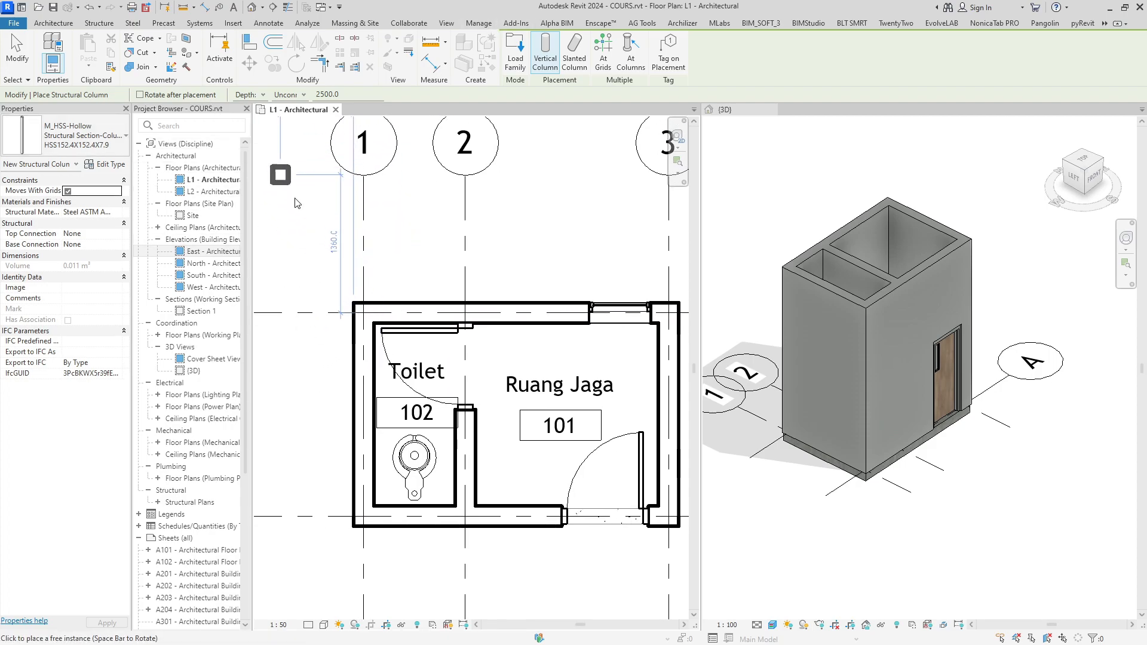
key(Escape)
click(234, 24)
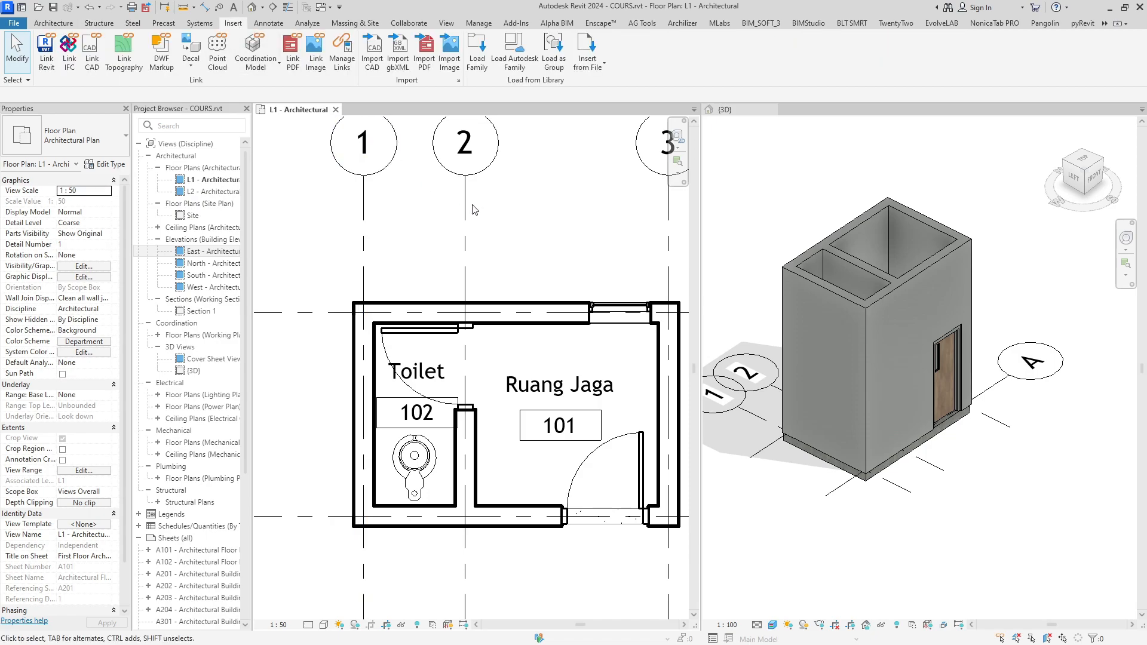
click(477, 55)
key(Escape)
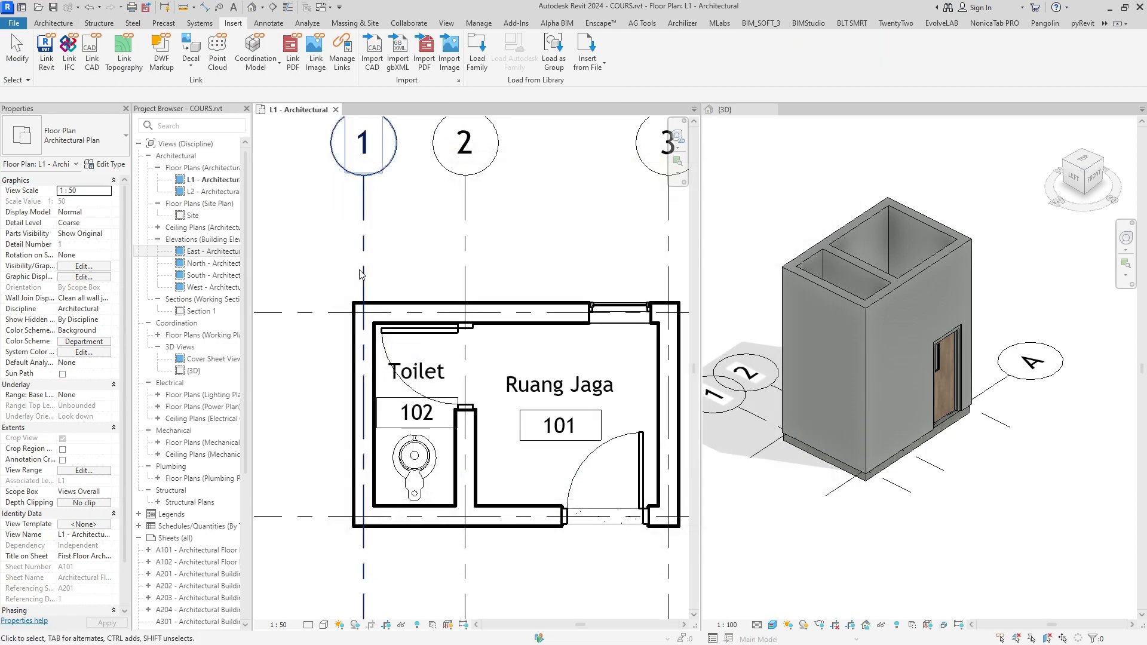
Place HSS152.4X152.4X7.9 hollow structural columns at the four outer wall corners, on grid lines 1 and 3
key(c)
key(l)
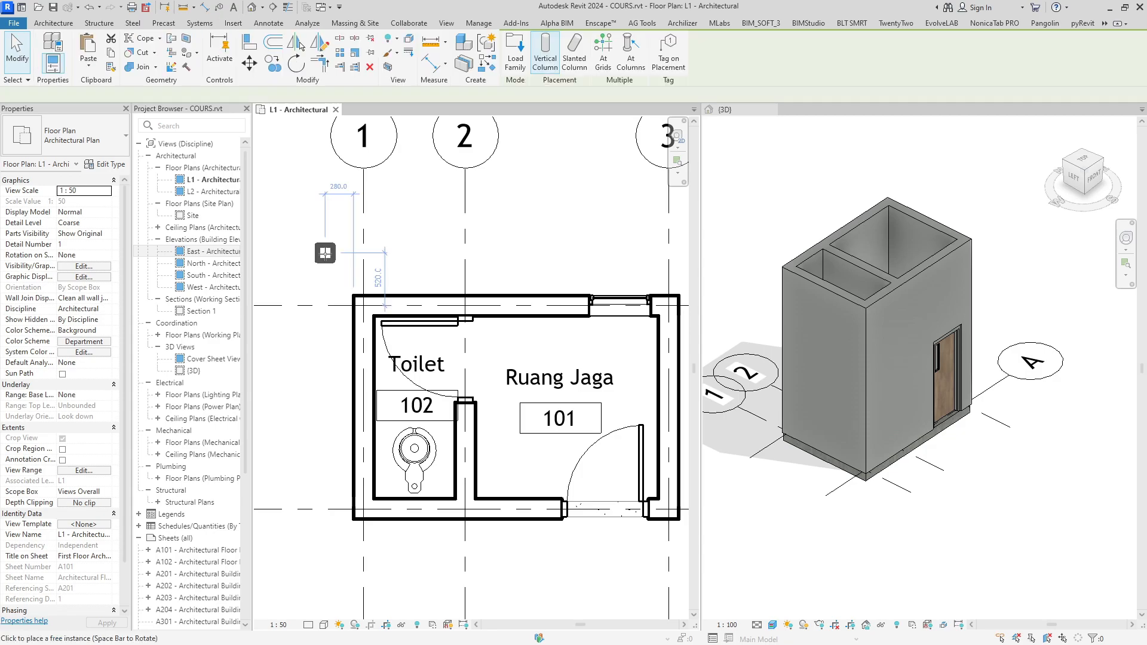
scroll(326, 260, down, 1)
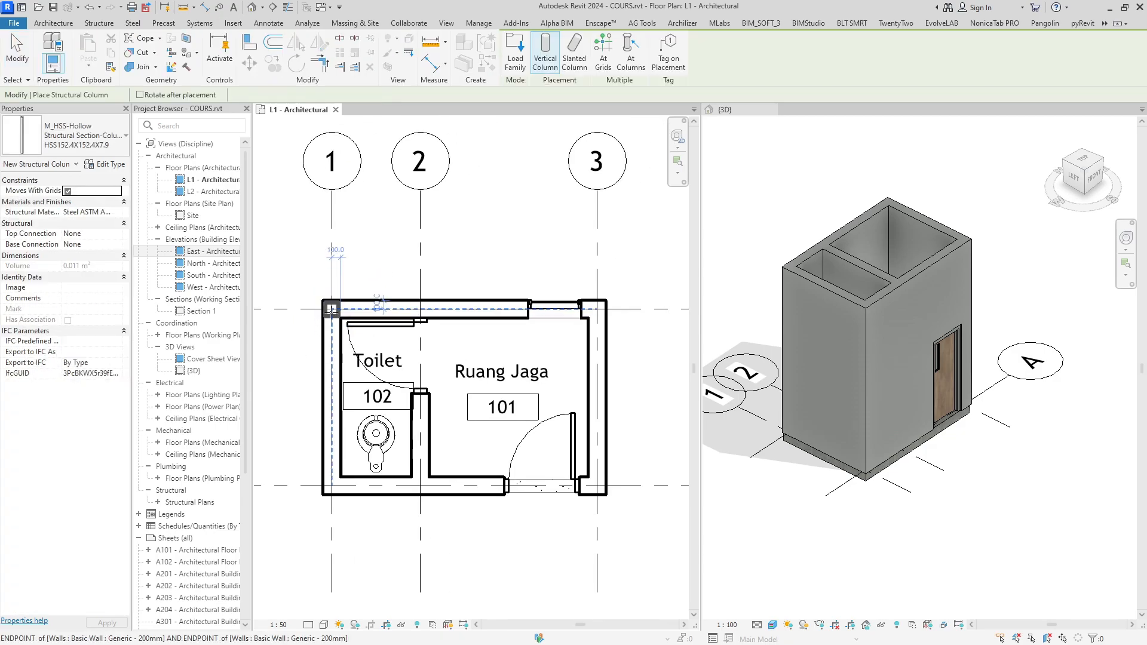
click(332, 315)
scroll(332, 315, down, 1)
scroll(529, 315, up, 1)
click(531, 315)
scroll(530, 315, down, 1)
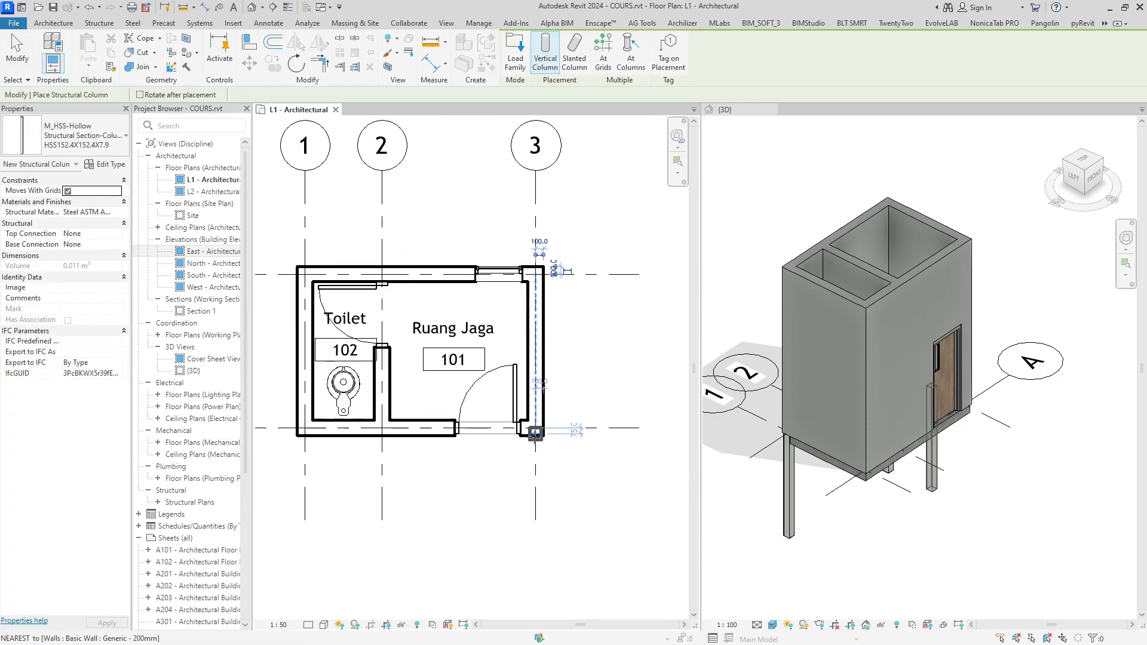
click(536, 427)
click(305, 428)
middle_drag(350, 458, 359, 450)
key(Escape)
Select all four corner columns and set their base offset to 0.0 and top level to L2
middle_drag(478, 471, 492, 468)
click(811, 494)
shift+middle_drag(799, 504, 876, 451)
drag(965, 459, 792, 478)
shift+middle_drag(862, 510, 827, 479)
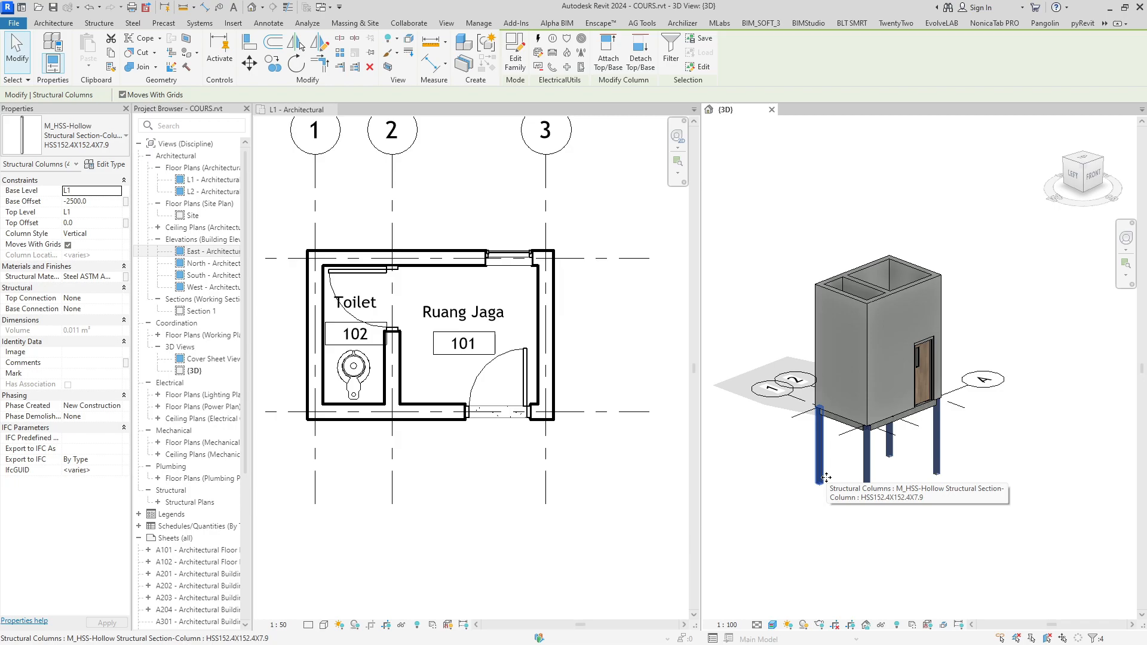
middle_drag(808, 496, 790, 498)
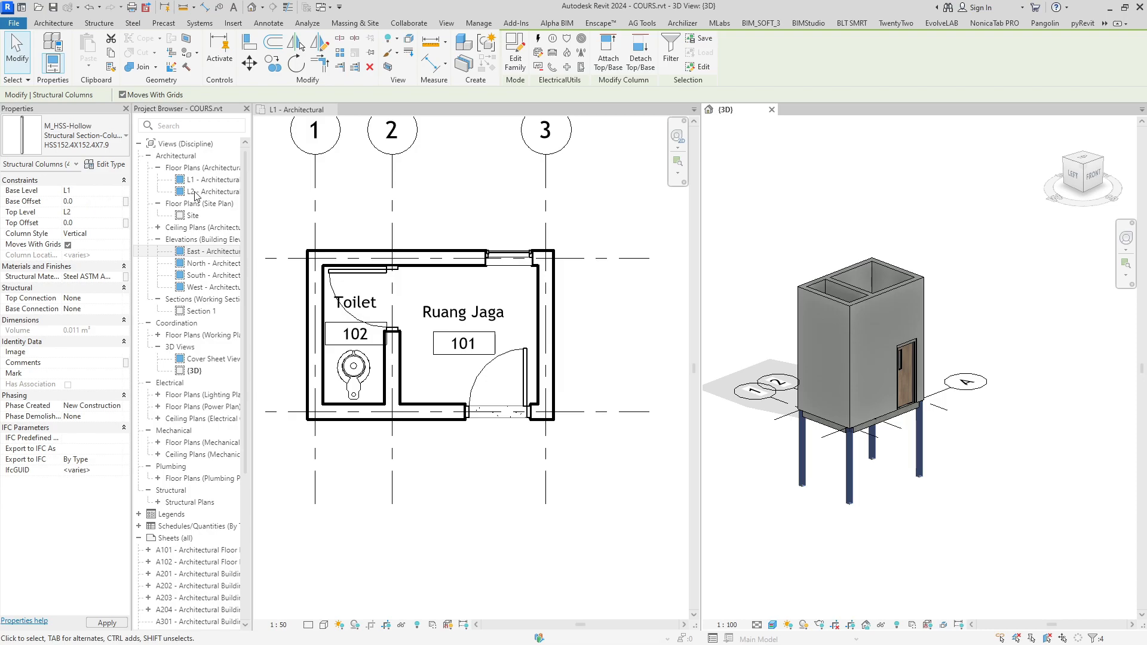
scroll(856, 298, up, 4)
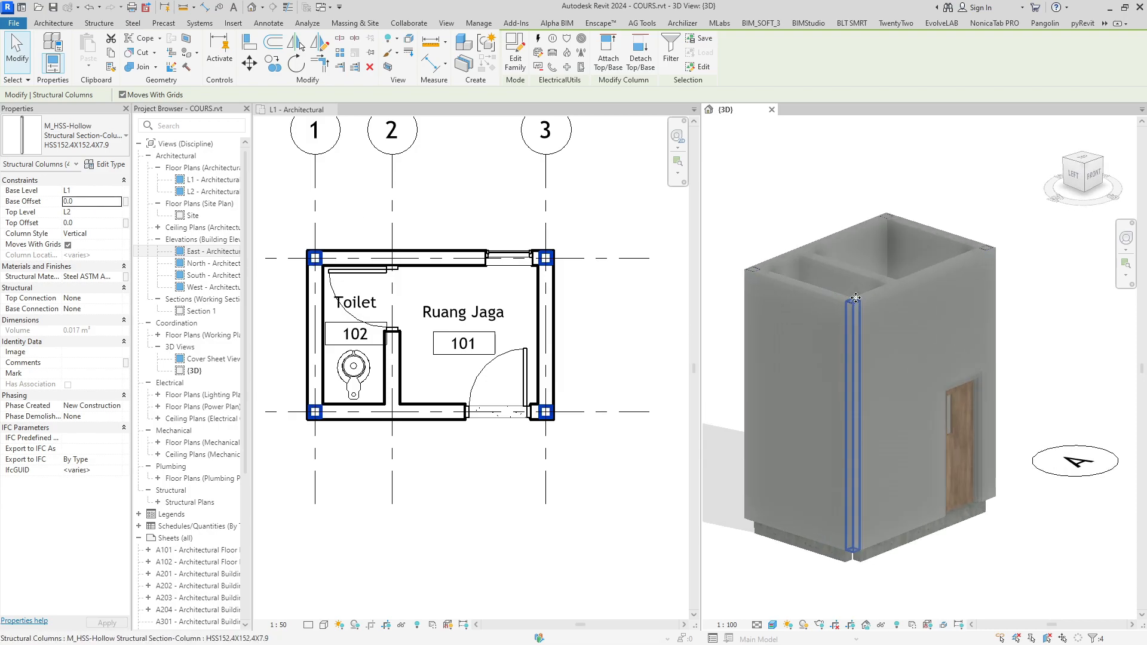
scroll(855, 298, up, 3)
scroll(855, 298, down, 6)
click(622, 351)
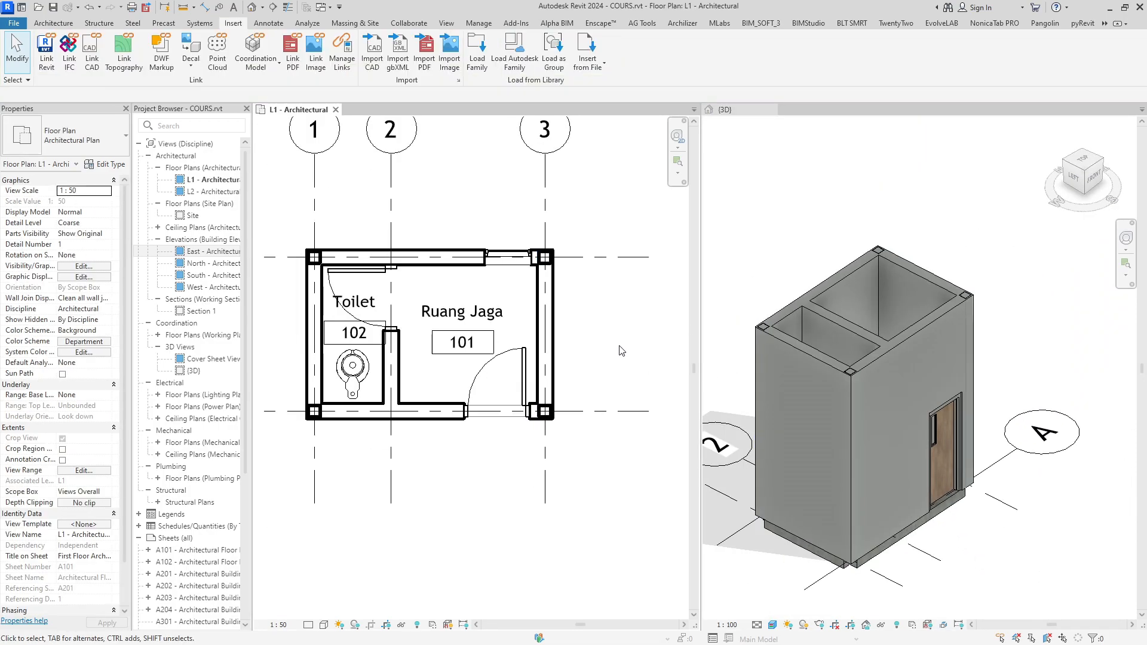
Place Bearing Footing - 900 x 300mm wall foundations under the four outer walls
scroll(622, 351, down, 1)
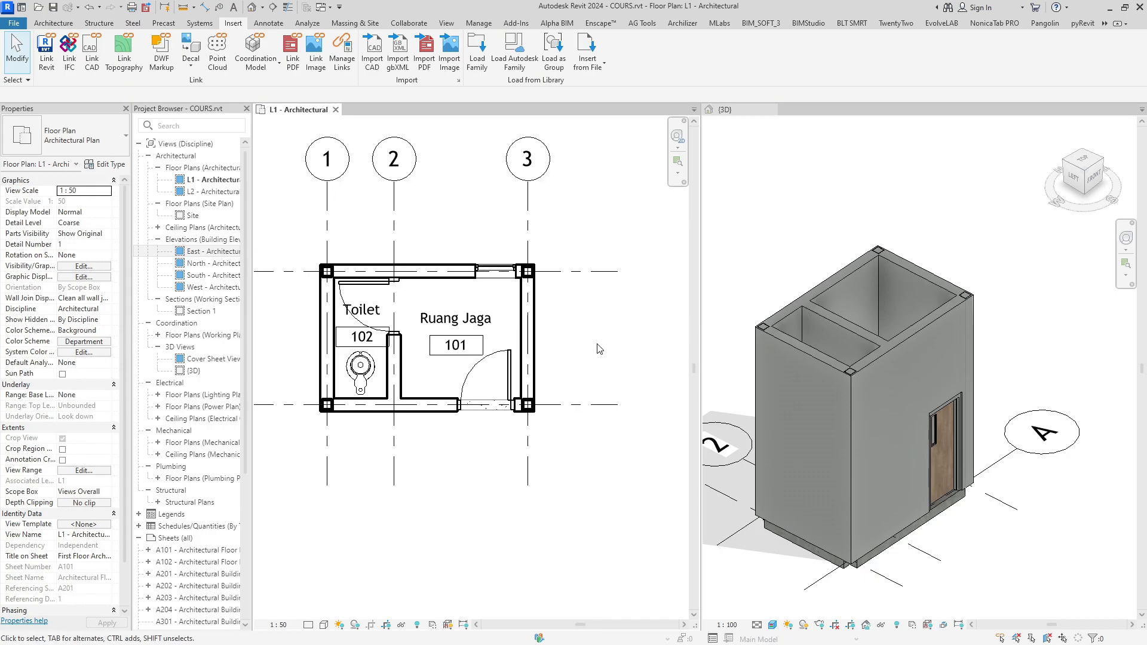
key(f)
key(t)
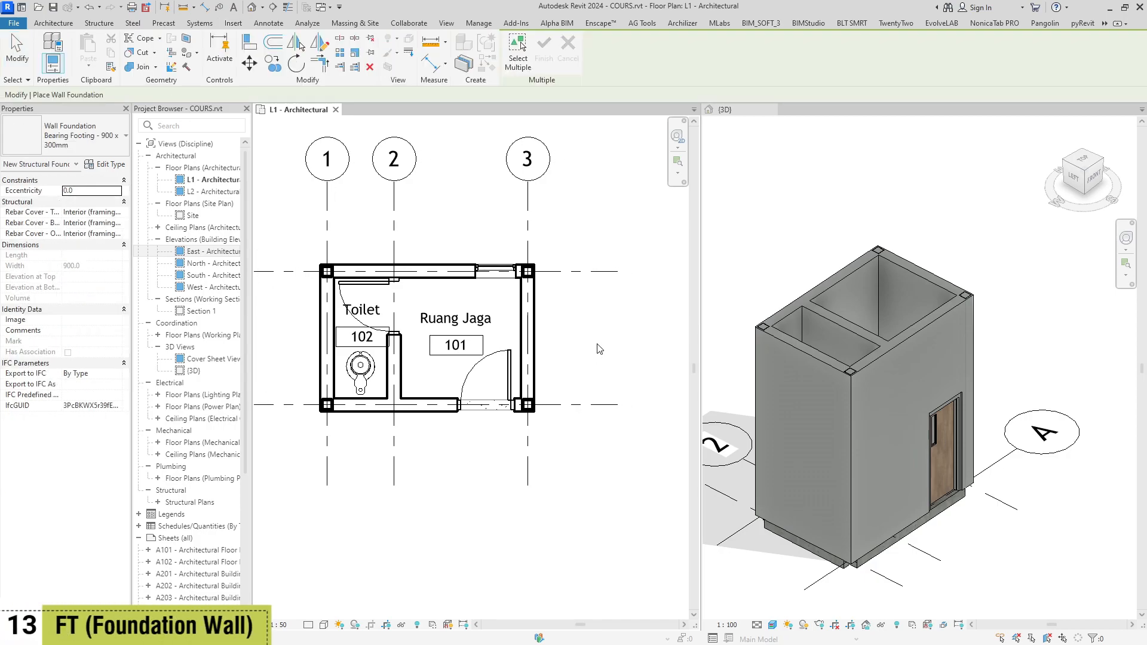
scroll(501, 335, down, 1)
scroll(501, 334, up, 1)
scroll(499, 329, down, 1)
middle_drag(457, 186, 463, 202)
middle_drag(411, 311, 392, 297)
scroll(392, 301, down, 1)
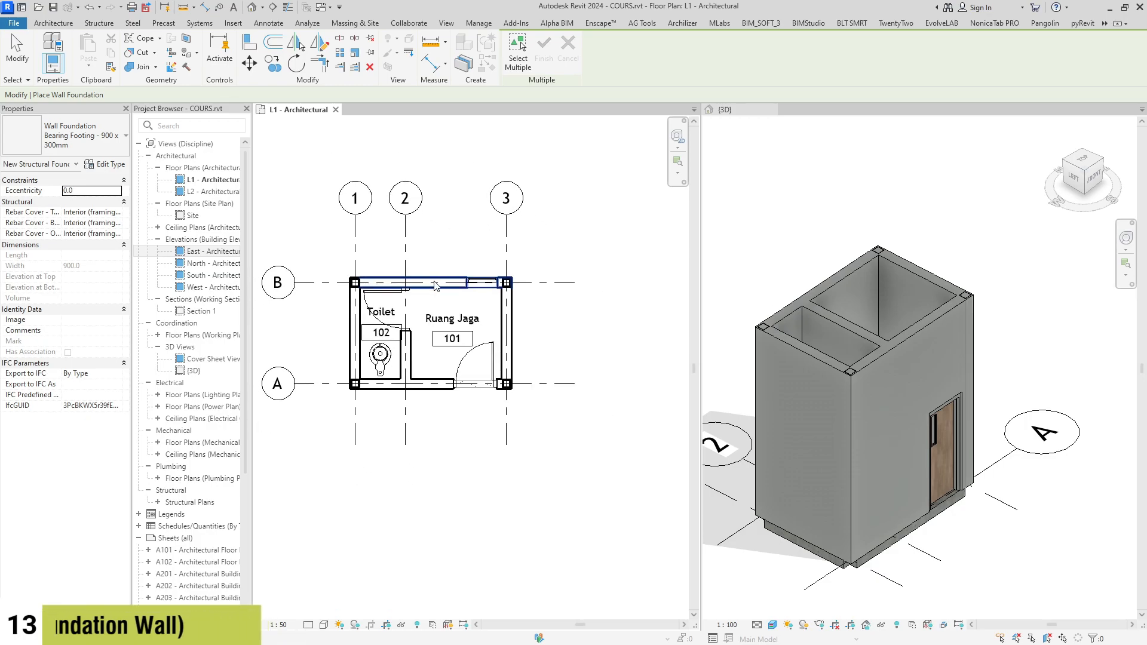
click(511, 319)
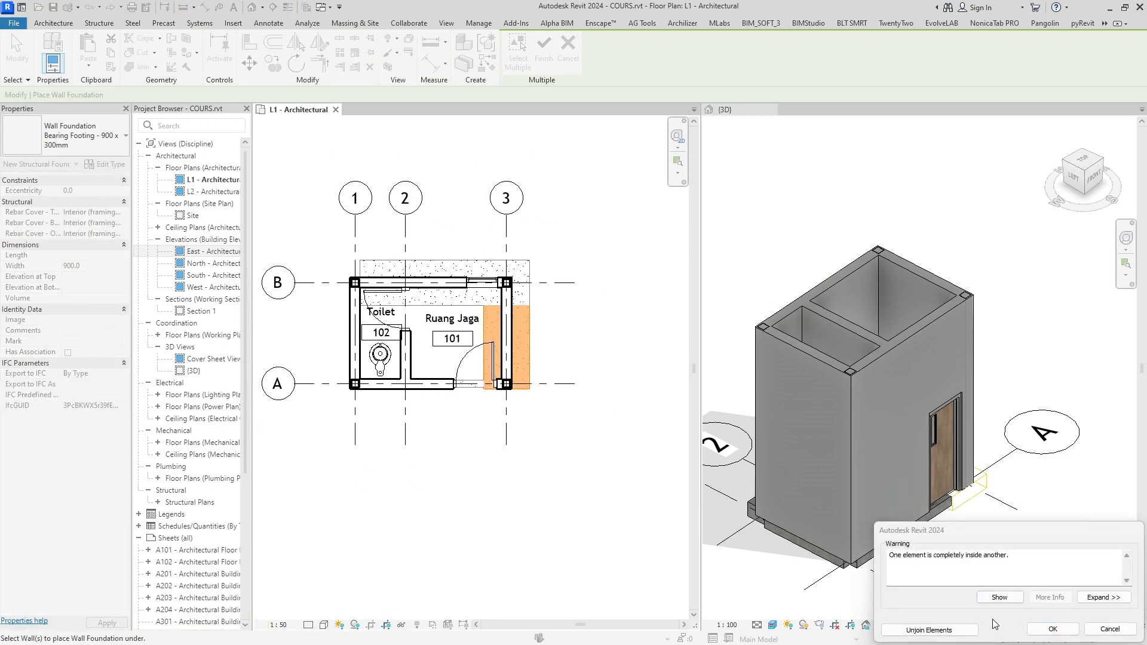
click(1053, 629)
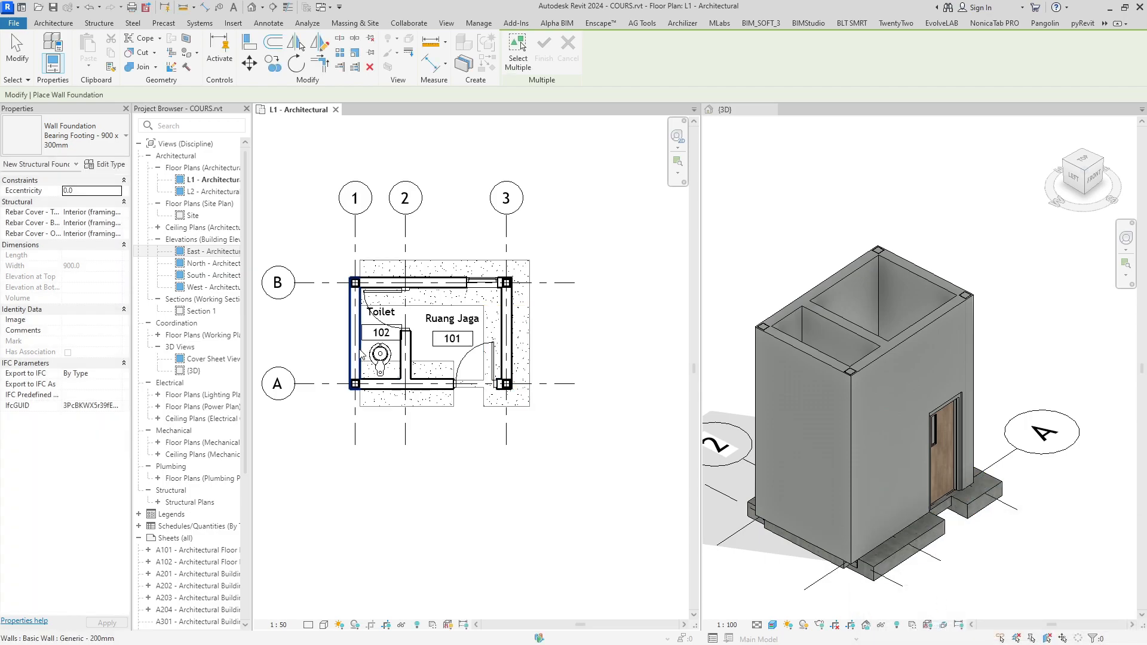
click(443, 397)
click(1069, 631)
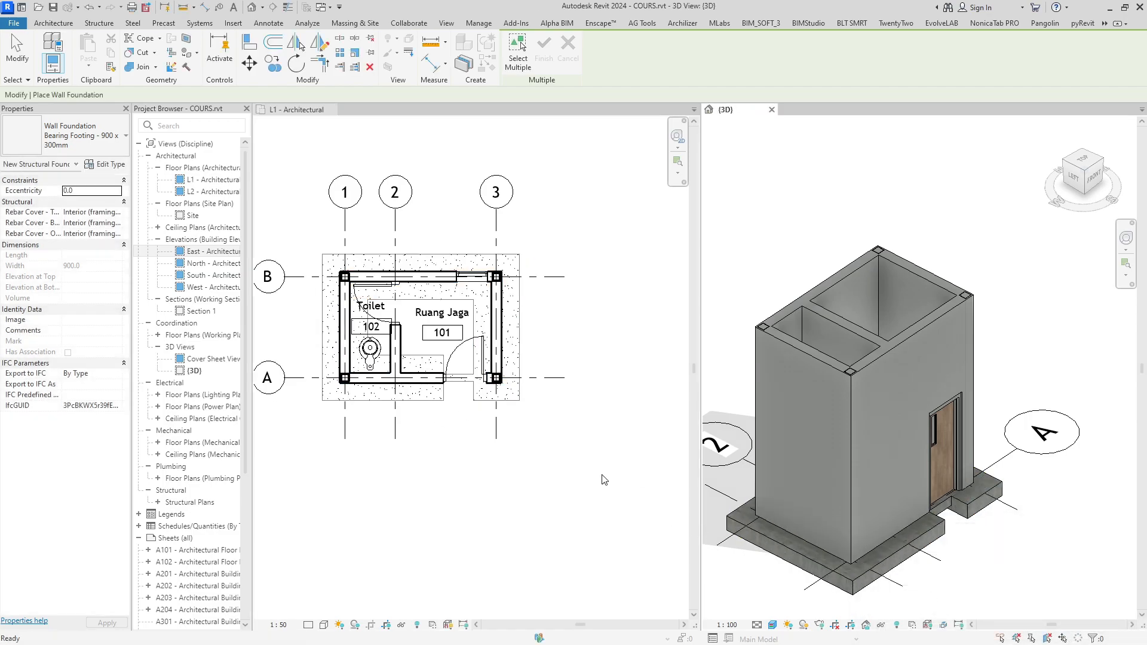
key(Escape)
Select all the wall foundations in the 3D view and delete them
scroll(582, 457, down, 2)
scroll(907, 567, up, 1)
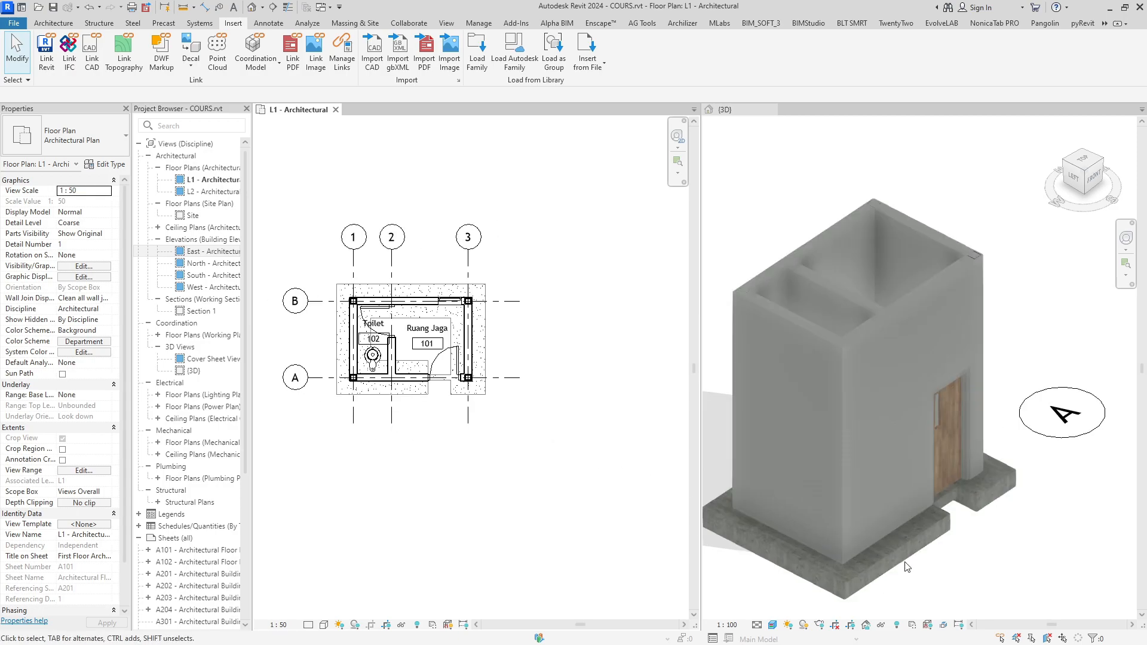
scroll(908, 565, down, 2)
mouse_move(909, 554)
shift+middle_down()
mouse_move(871, 443)
mouse_move(920, 562)
mouse_move(910, 552)
shift+middle_up()
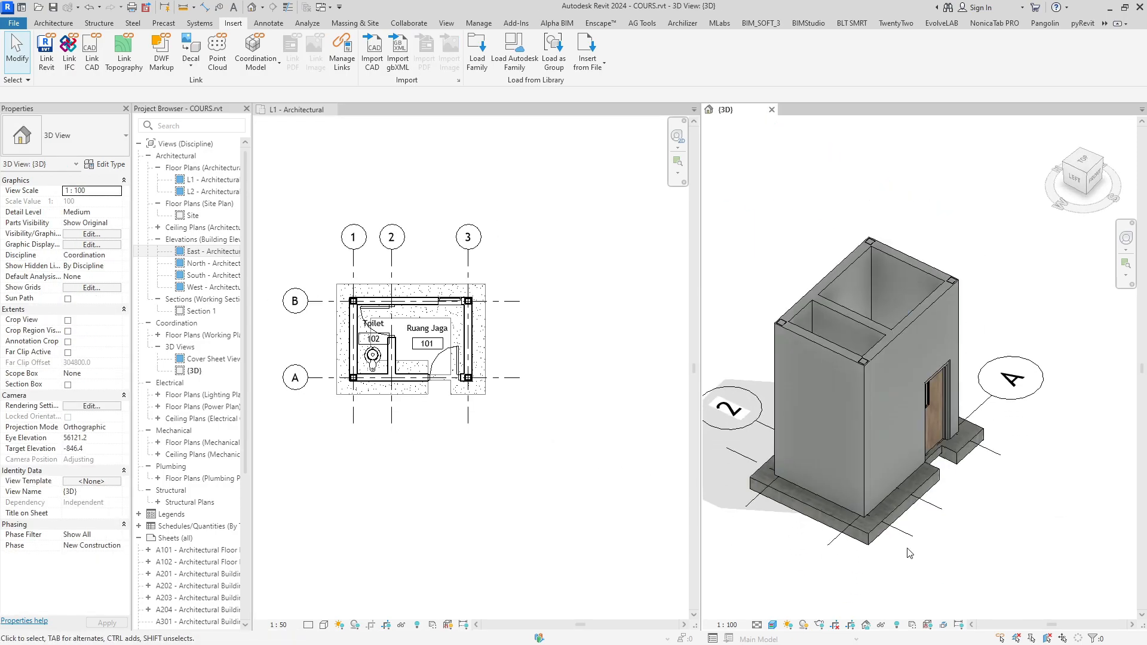
click(894, 533)
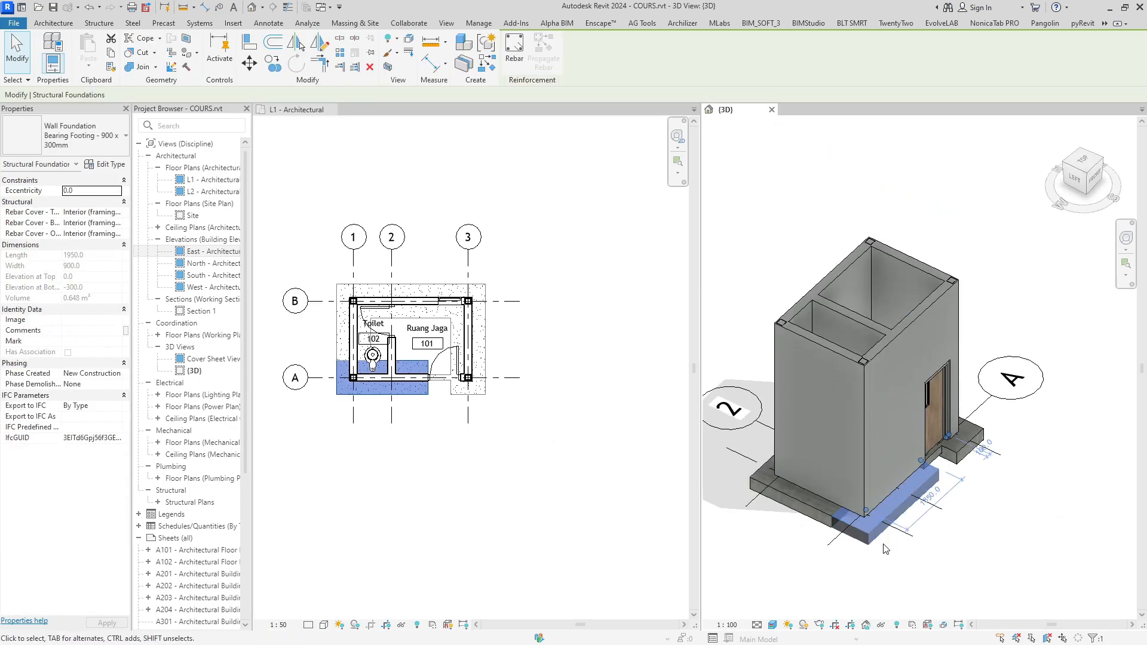
key(Tab)
click(884, 559)
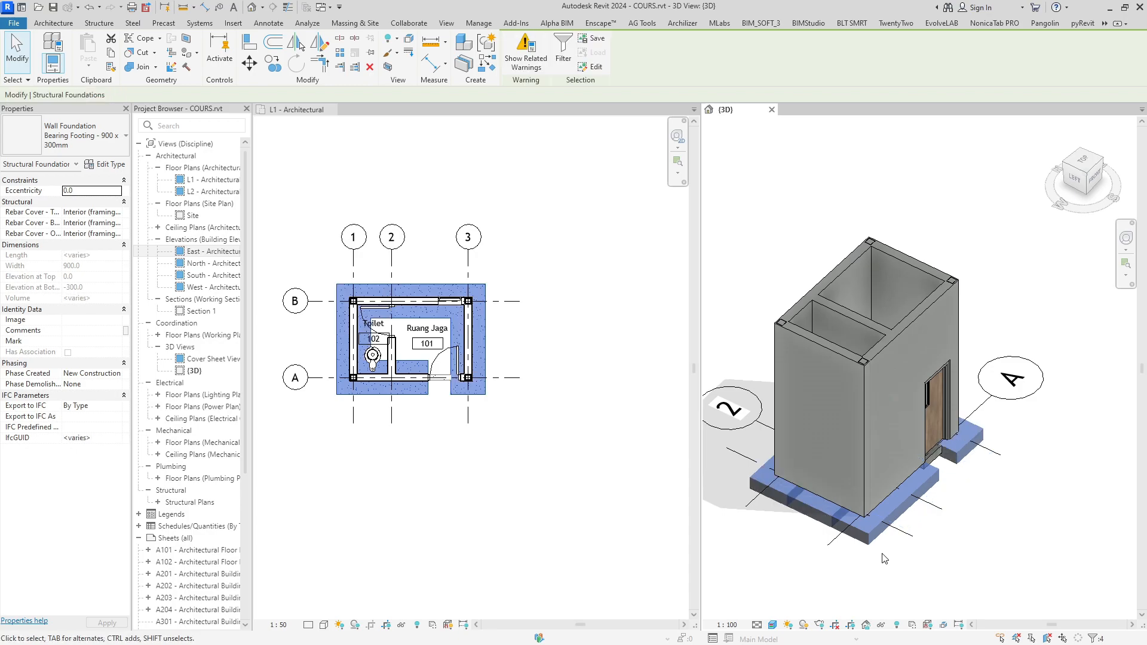
key(Delete)
Start a Generic - 12" structural floor on L1 and sketch a rectangular boundary along the outer wall faces
click(578, 465)
scroll(579, 465, up, 2)
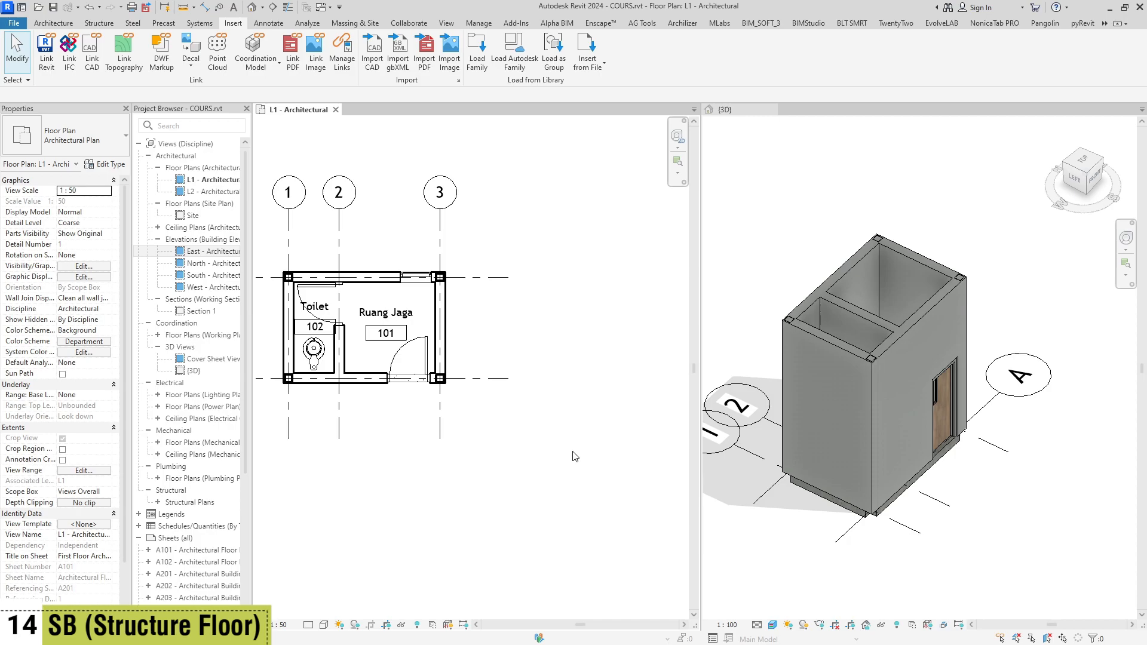
key(s)
key(b)
mouse_move(572, 456)
middle_down()
mouse_move(543, 417)
mouse_move(546, 427)
middle_up()
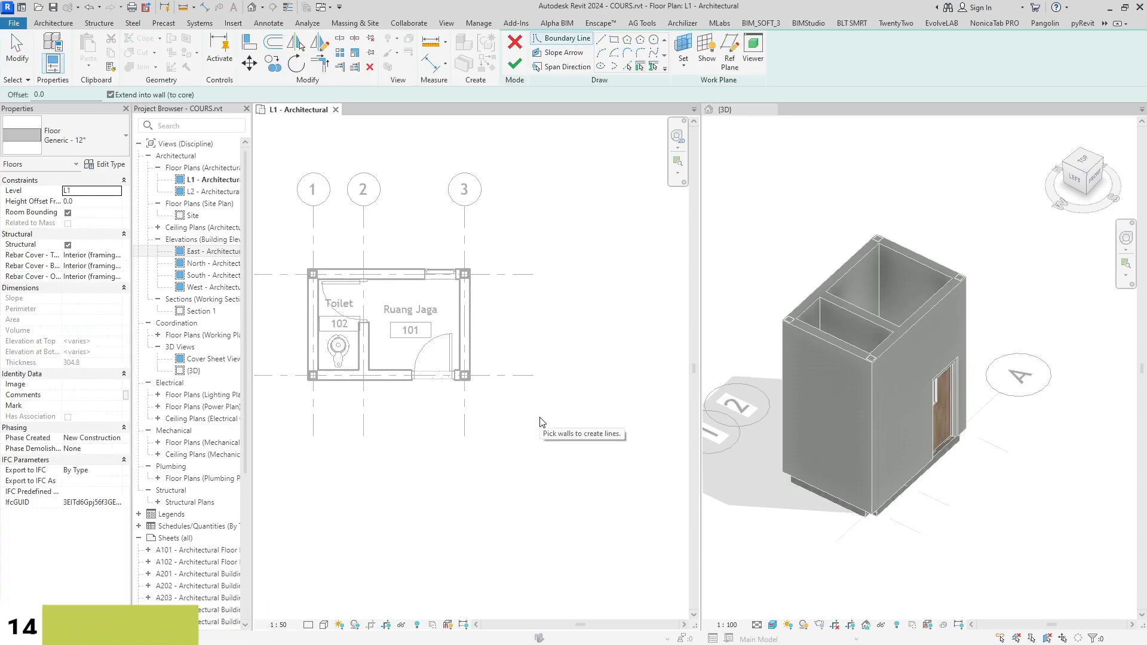
click(615, 40)
scroll(365, 254, up, 3)
click(351, 238)
click(598, 406)
scroll(601, 424, down, 2)
scroll(499, 410, up, 2)
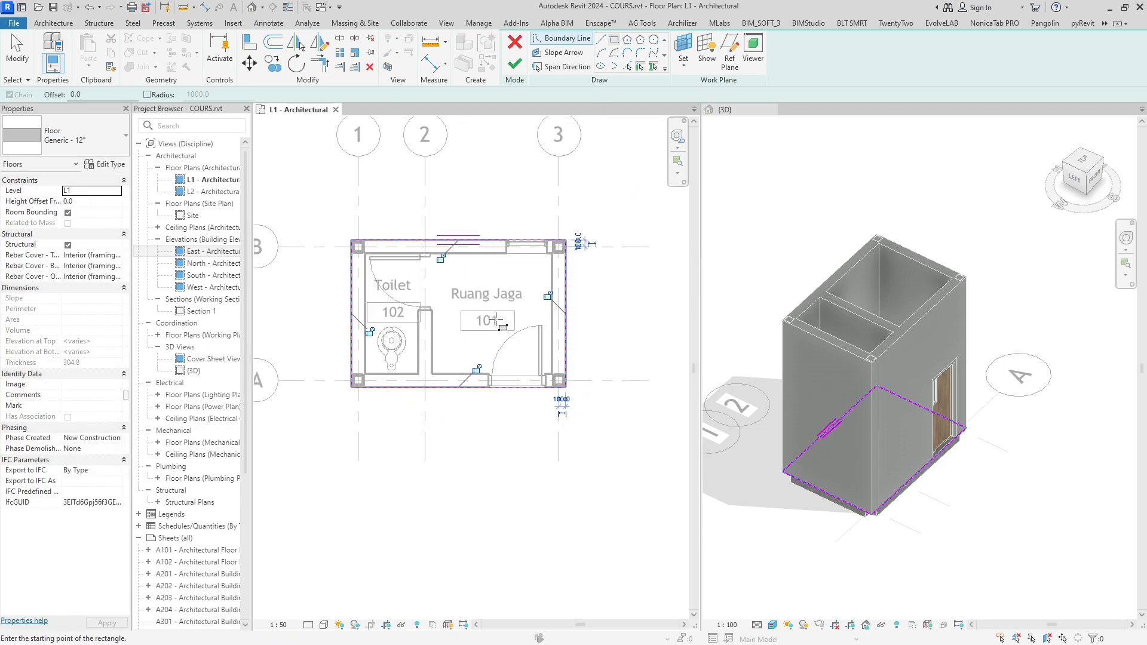
middle_drag(496, 339, 490, 328)
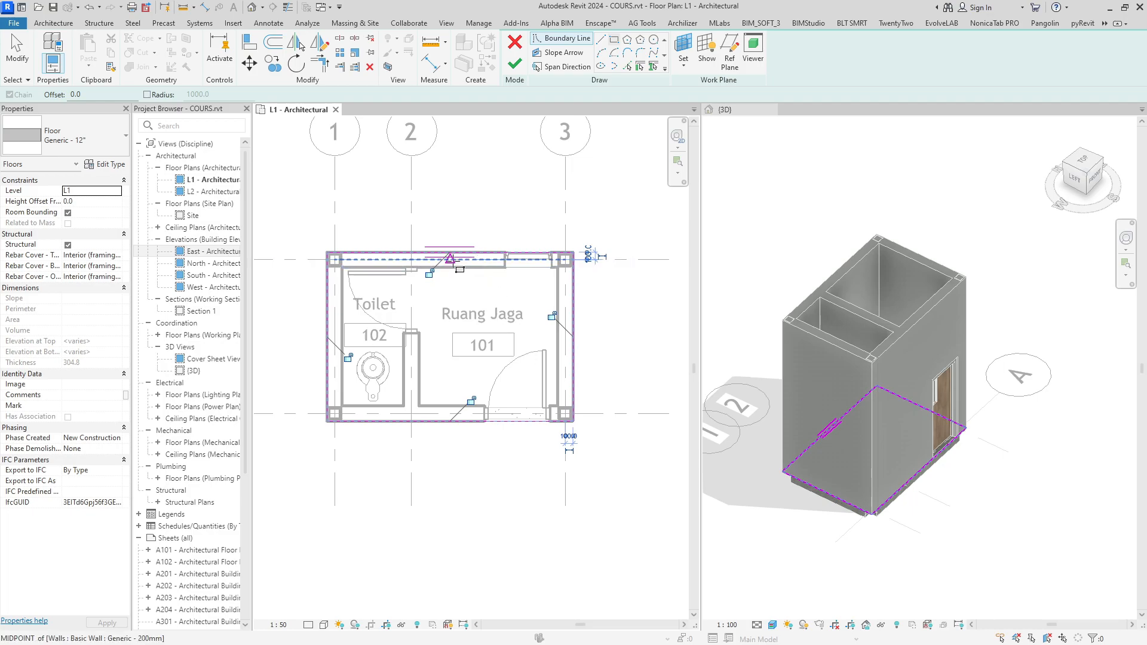
Add a second floor boundary rectangle offset 1000 mm outward from the outer walls and finish the structural floor
scroll(460, 269, down, 3)
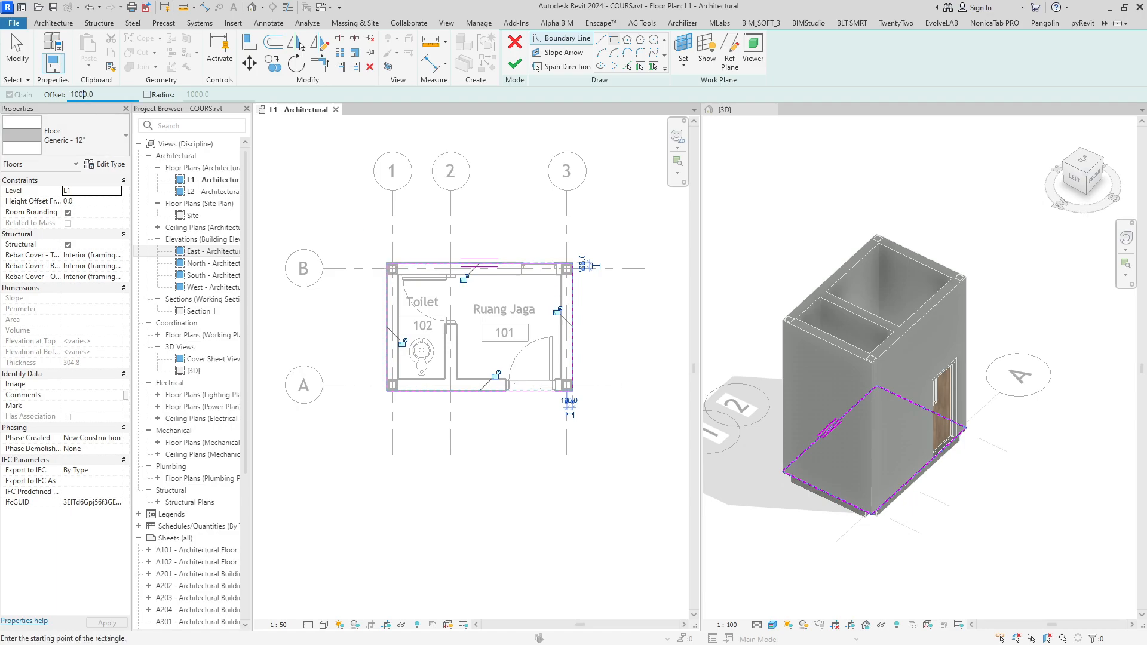
click(382, 264)
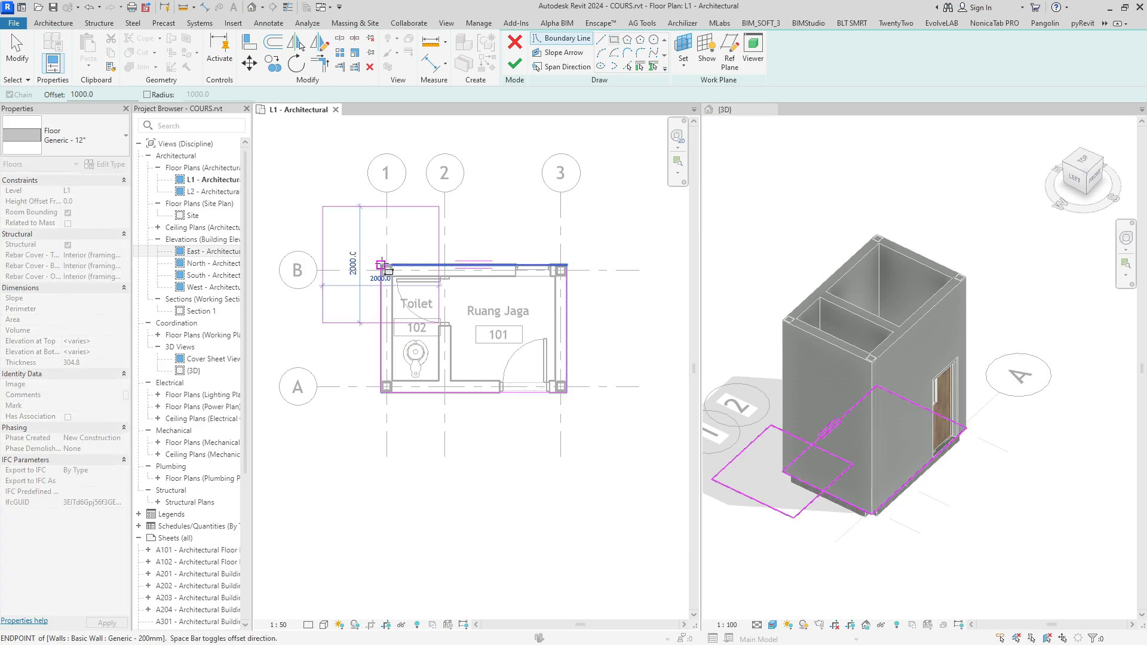
scroll(469, 345, down, 1)
scroll(511, 370, up, 1)
click(551, 381)
key(Escape)
key(Escape)
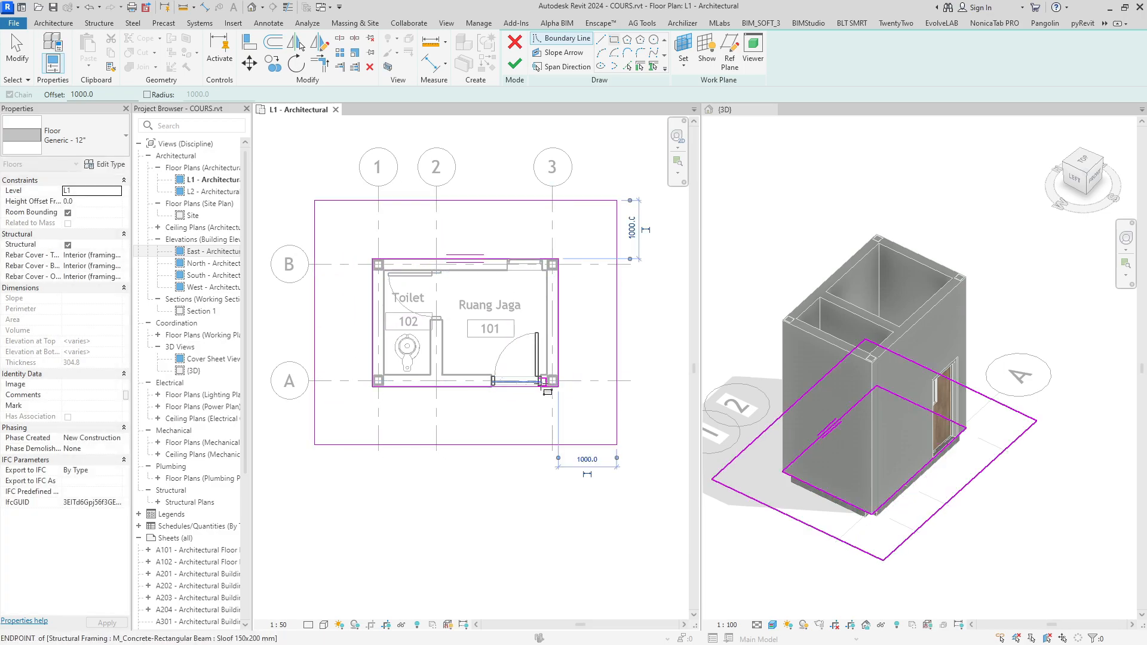
scroll(529, 382, down, 1)
middle_drag(530, 381, 484, 379)
scroll(544, 365, up, 1)
middle_drag(558, 354, 563, 372)
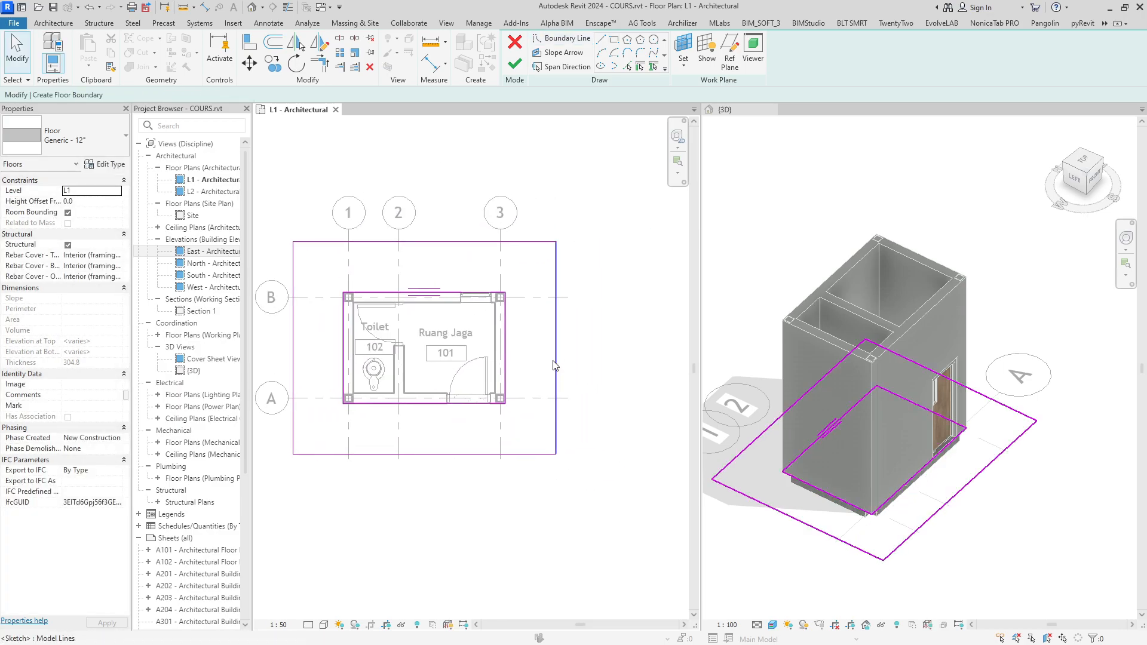
middle_drag(591, 323, 597, 325)
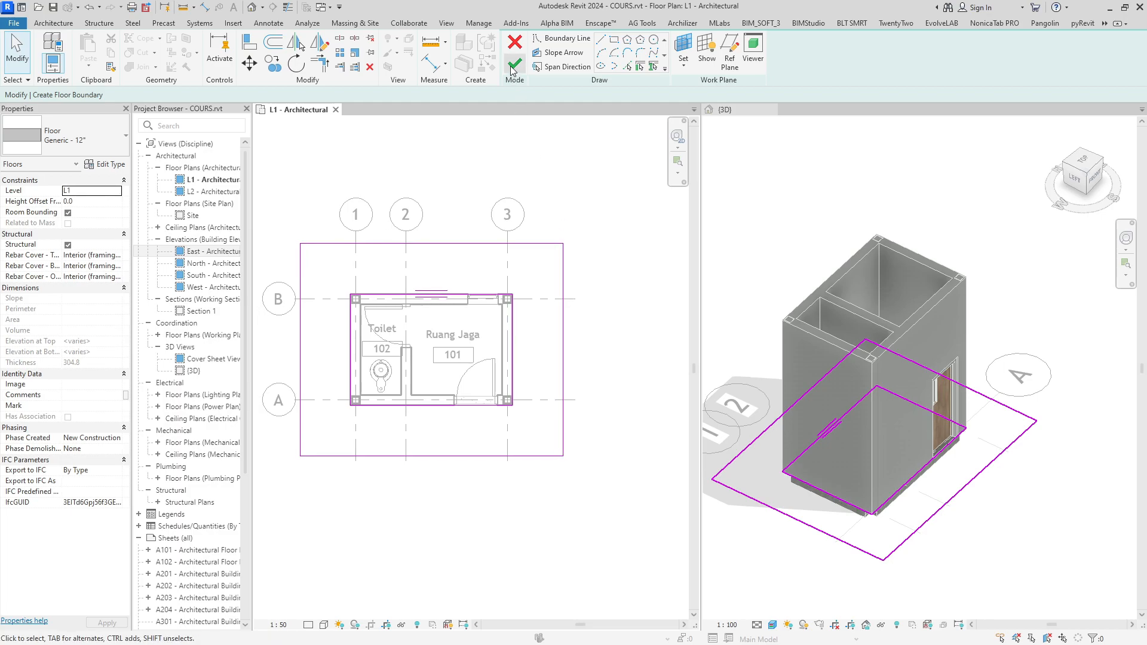
click(512, 70)
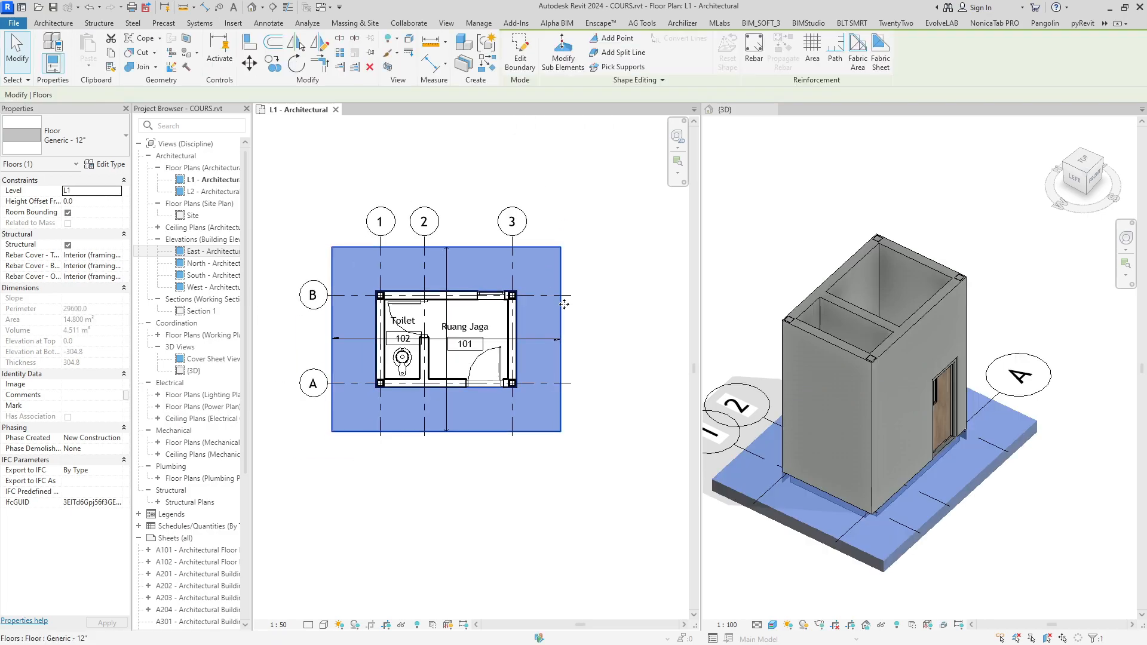
Set the surrounding structural floor's height offset from level to -100
click(622, 311)
click(791, 472)
shift+middle_drag(791, 472, 896, 532)
scroll(518, 459, up, 1)
scroll(526, 443, down, 2)
scroll(492, 453, up, 1)
click(492, 441)
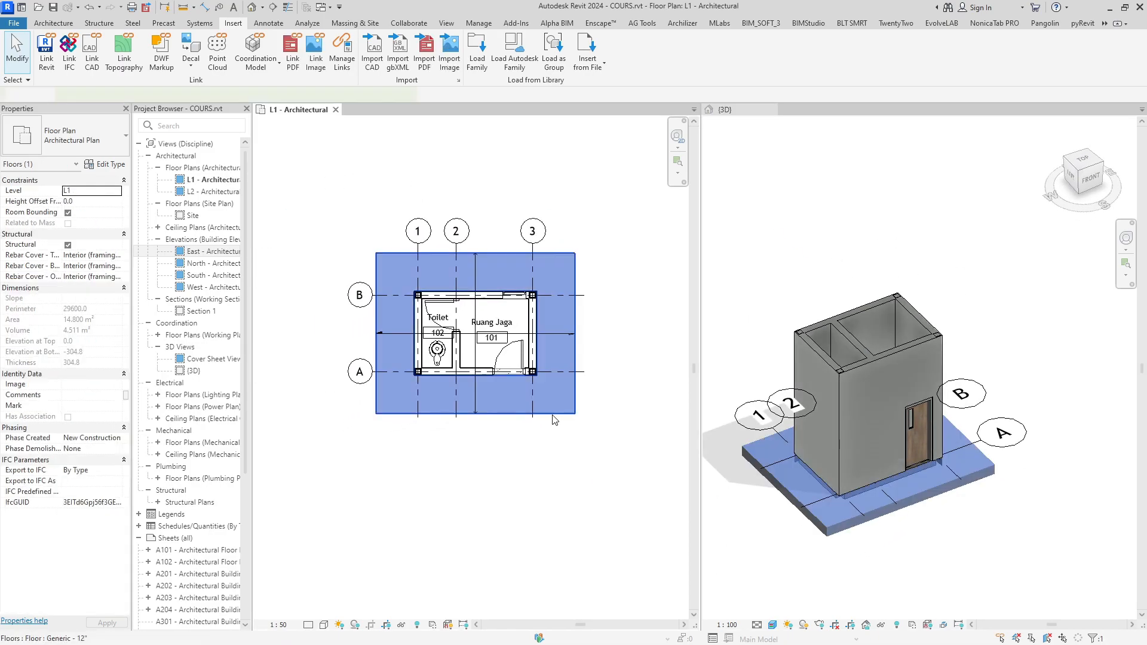
scroll(492, 440, up, 2)
middle_drag(491, 431, 499, 433)
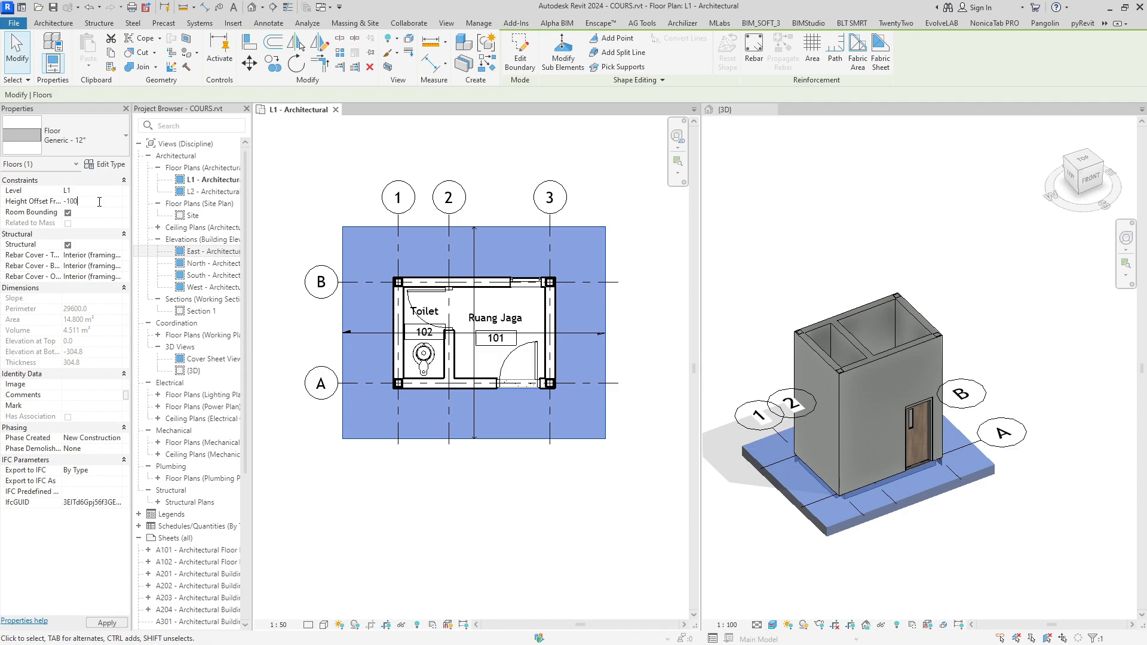
mouse_move(433, 334)
middle_down()
mouse_move(422, 317)
mouse_move(421, 331)
middle_up()
scroll(359, 194, up, 1)
middle_drag(359, 194, 370, 227)
click(355, 201)
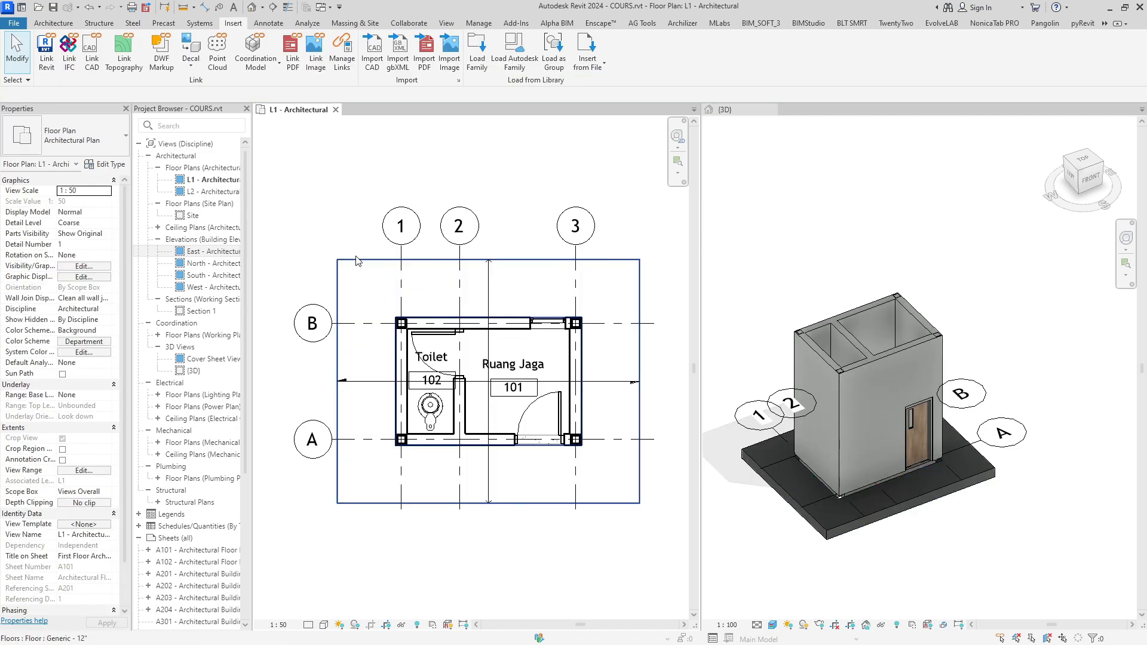
Start a Generic - 12" structural floor on L1 and sketch a rectangular boundary along the inner wall faces of the Ruang Jaga room
click(353, 280)
right_click(333, 206)
click(377, 295)
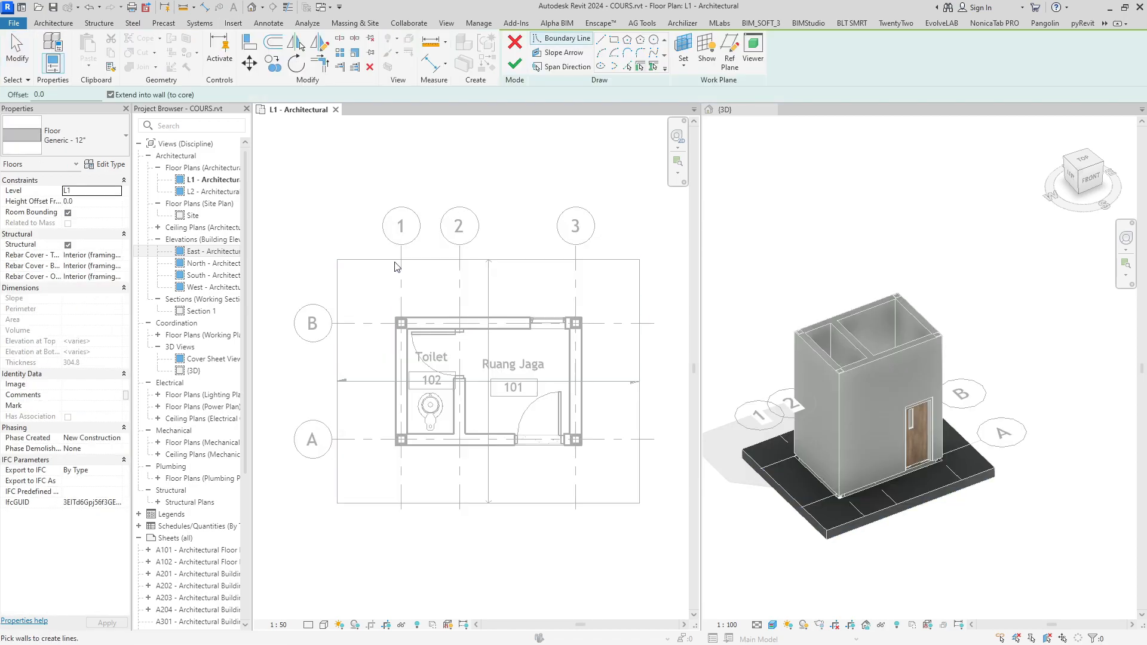
scroll(436, 444, up, 2)
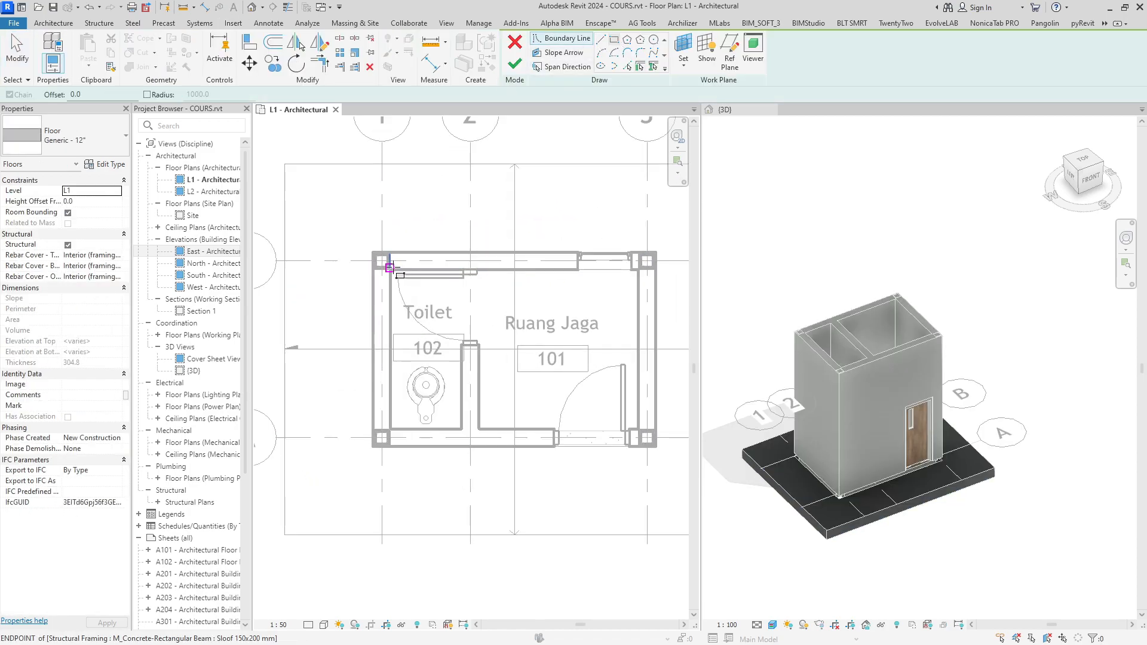
middle_drag(454, 263, 418, 247)
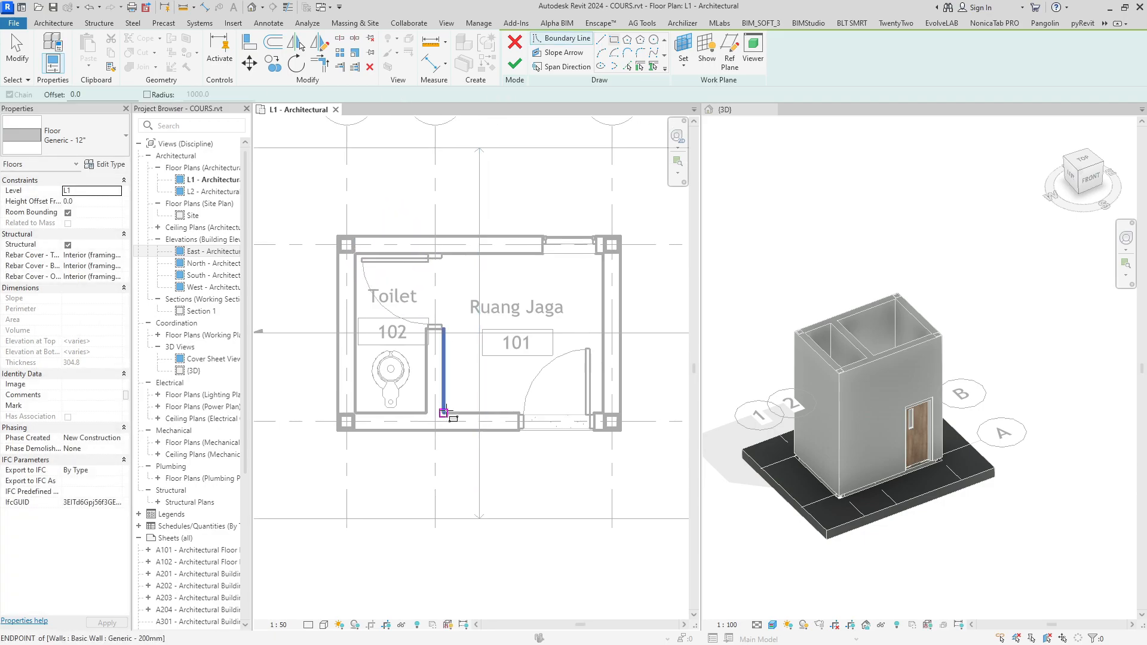
click(445, 413)
scroll(445, 412, down, 2)
click(533, 299)
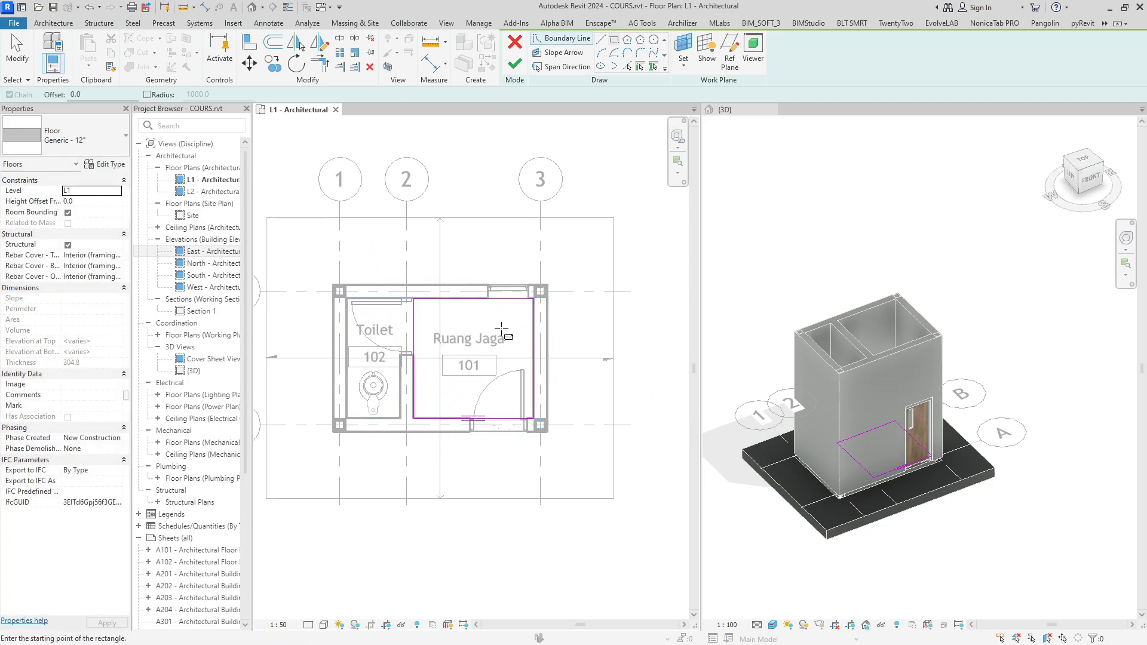
middle_drag(478, 334, 490, 330)
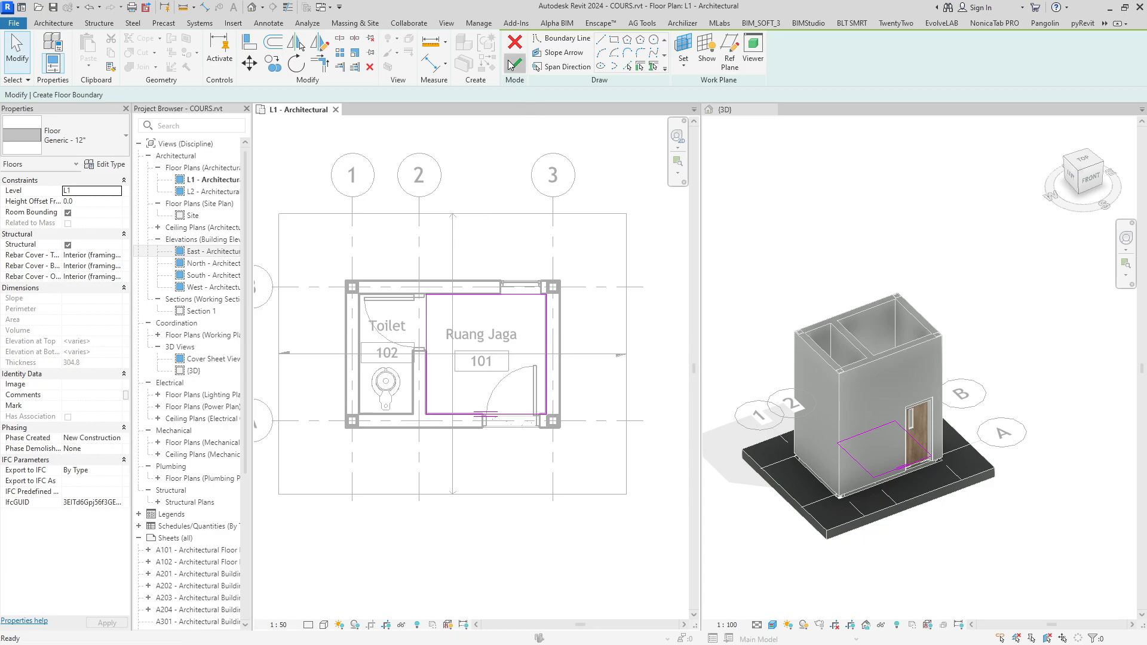
Finish the Ruang Jaga structural floor and check the surrounding floor's height offset
click(511, 62)
click(508, 179)
scroll(502, 228, down, 1)
click(492, 218)
middle_drag(492, 205, 483, 223)
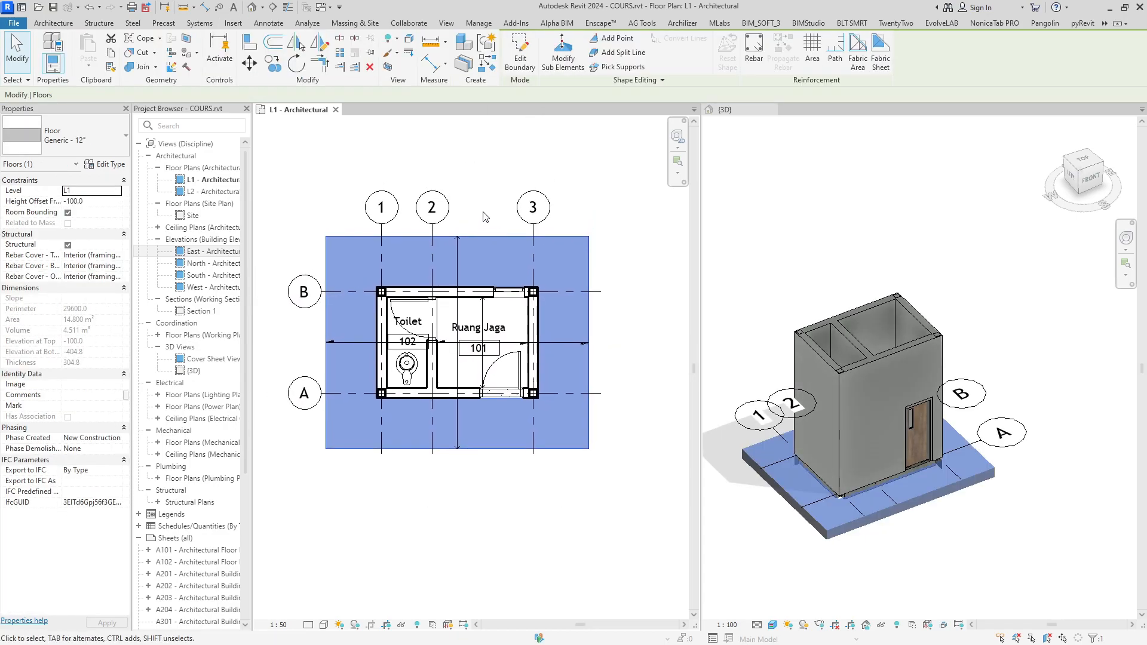
right_click(484, 179)
key(Escape)
Start another Generic - 12" structural floor on L1 and sketch a rectangular boundary along the Toilet room's inner wall faces
click(520, 51)
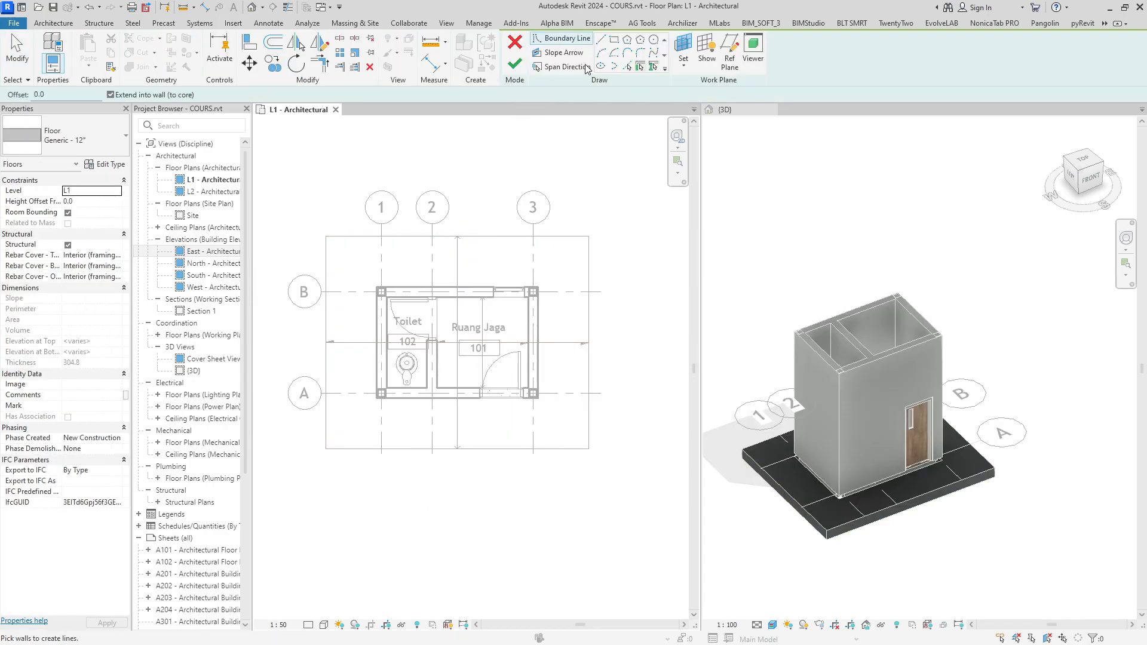
click(614, 40)
click(387, 297)
scroll(399, 356, up, 3)
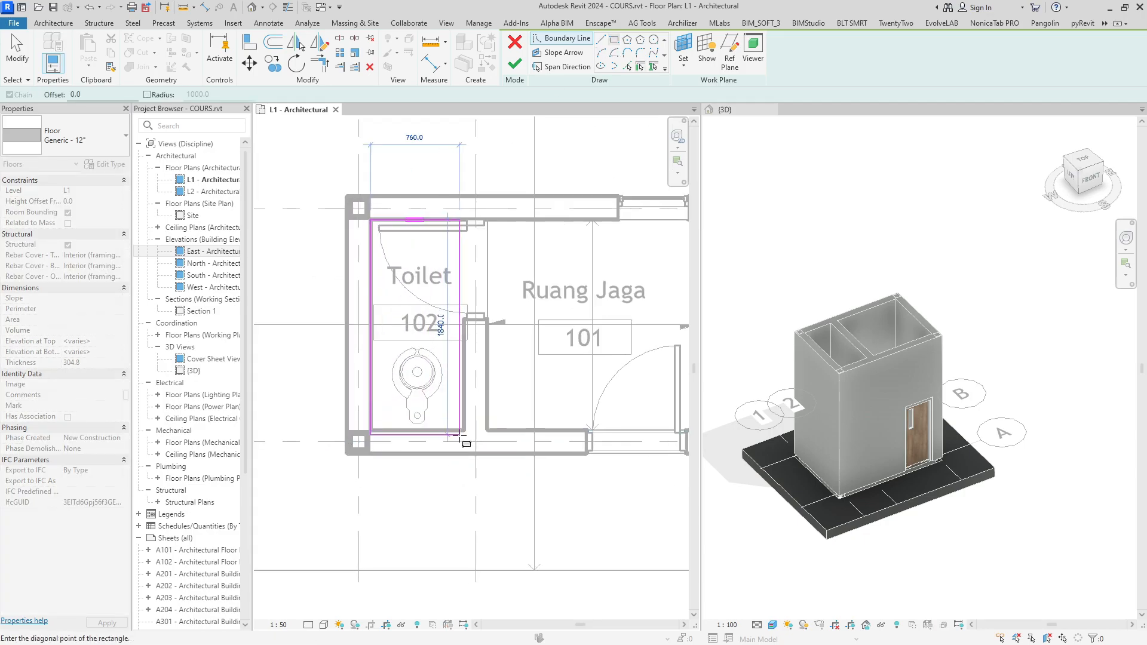
click(464, 431)
scroll(443, 391, down, 2)
middle_drag(436, 364, 426, 382)
key(Escape)
Set the Toilet floor's height offset from level to -50 and finish the floor
middle_drag(500, 192, 470, 203)
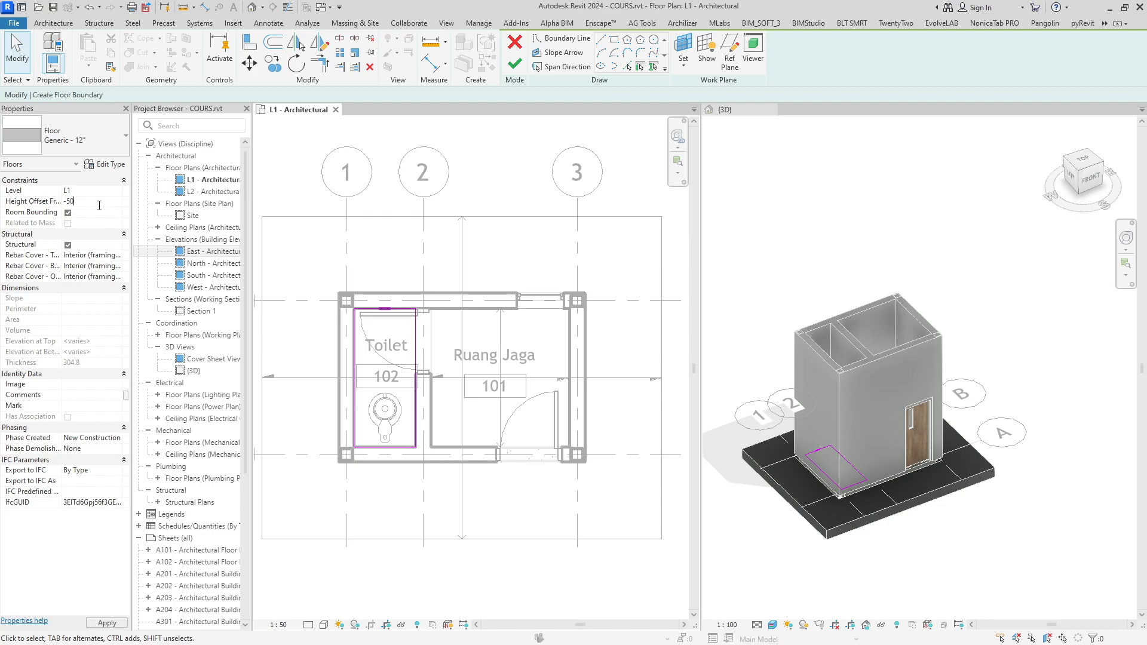
scroll(547, 263, down, 1)
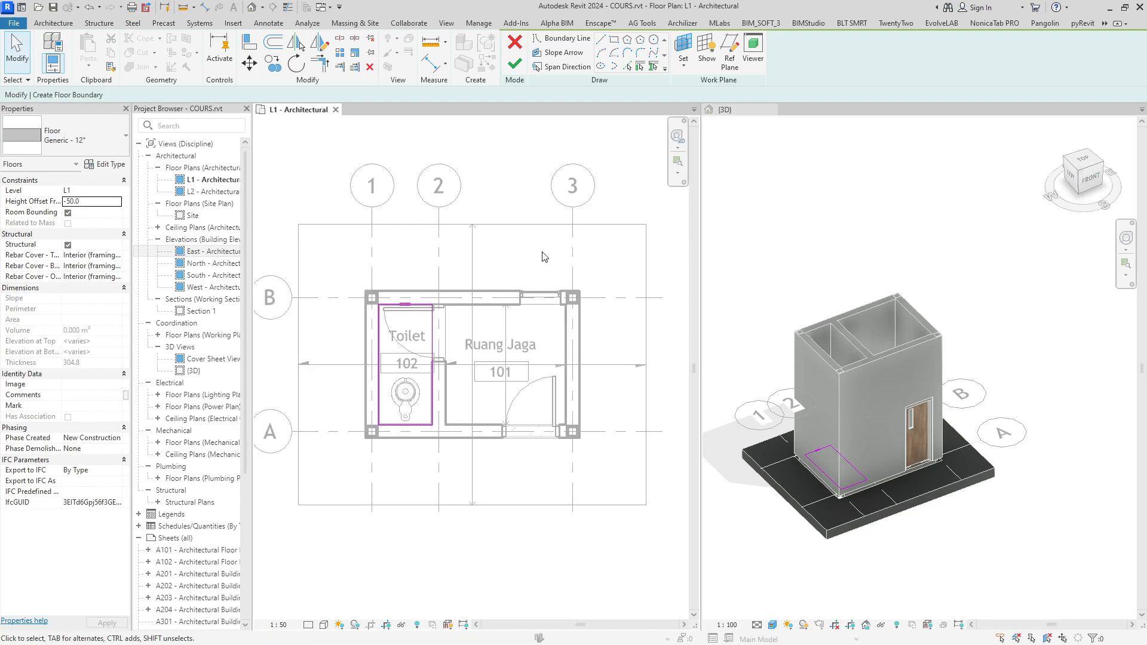
click(516, 64)
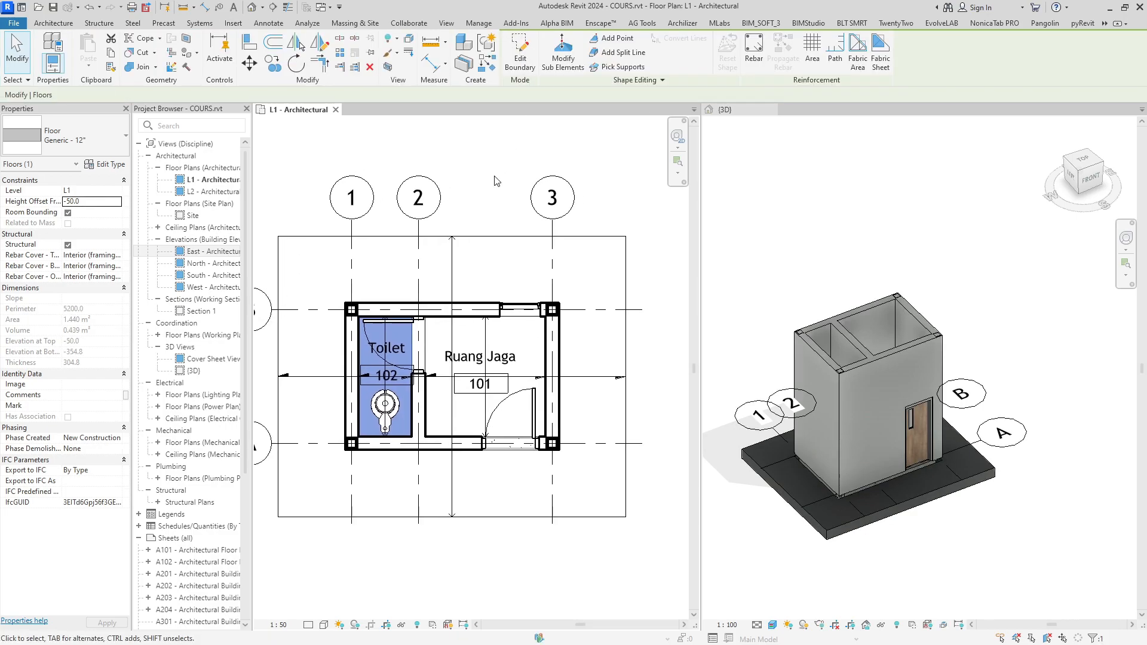
click(499, 197)
scroll(499, 197, down, 1)
click(889, 359)
shift+middle_drag(889, 359, 874, 461)
click(586, 485)
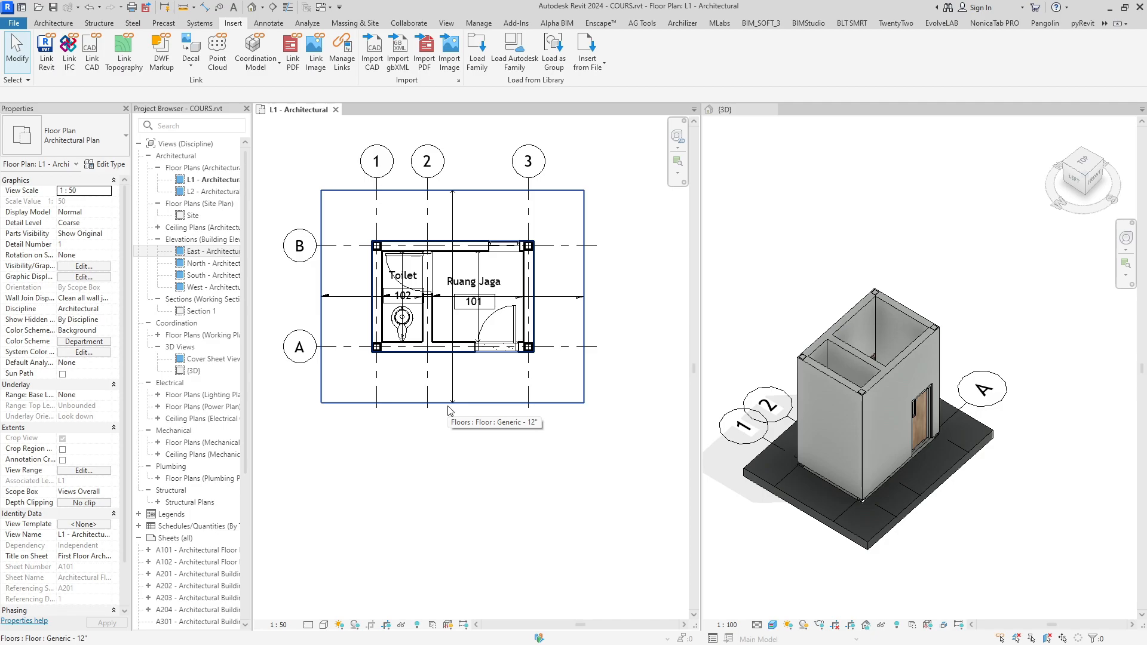
Set the L1 floor plan's view scale to 1:25
scroll(482, 435, up, 2)
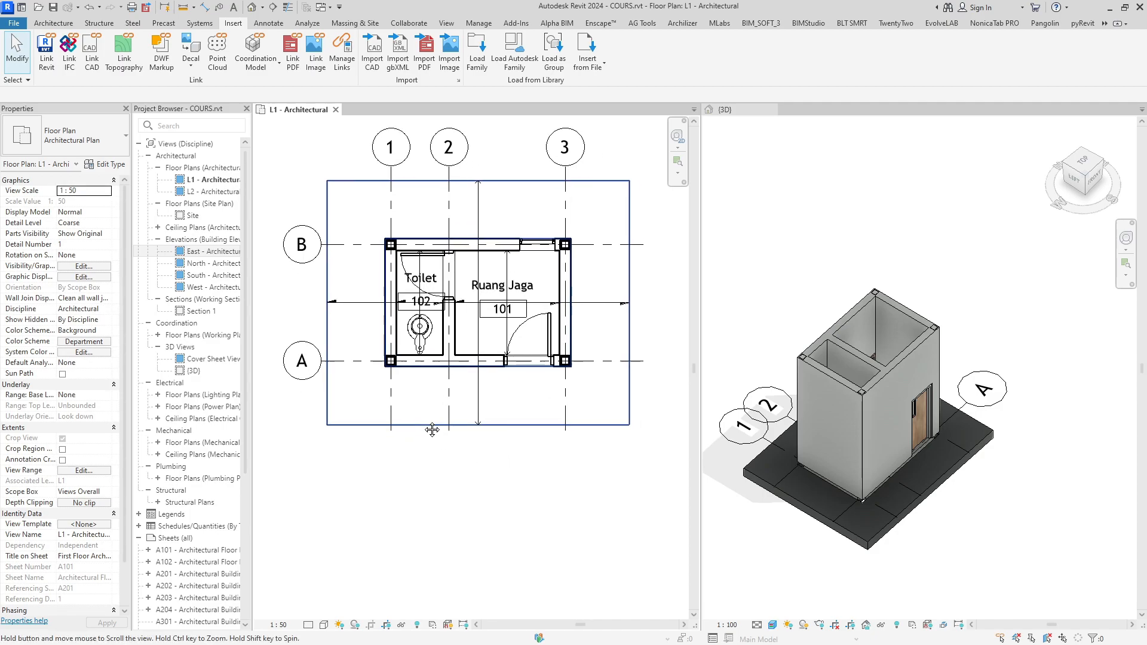
scroll(436, 445, down, 1)
scroll(425, 441, up, 1)
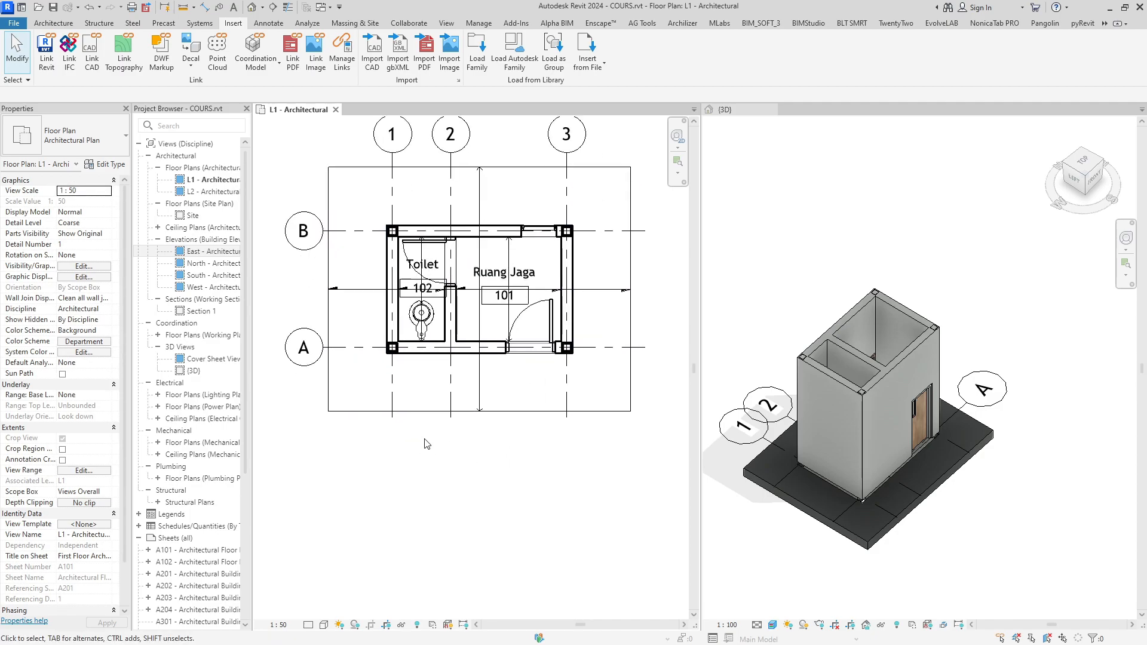
scroll(321, 604, down, 1)
click(278, 625)
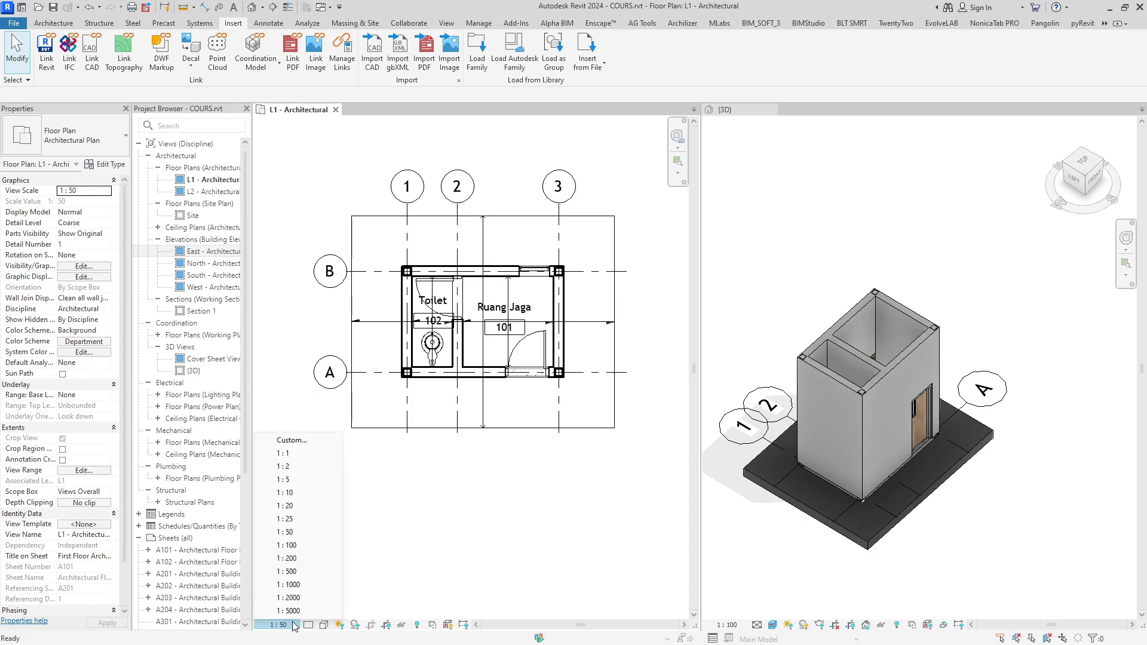
click(279, 625)
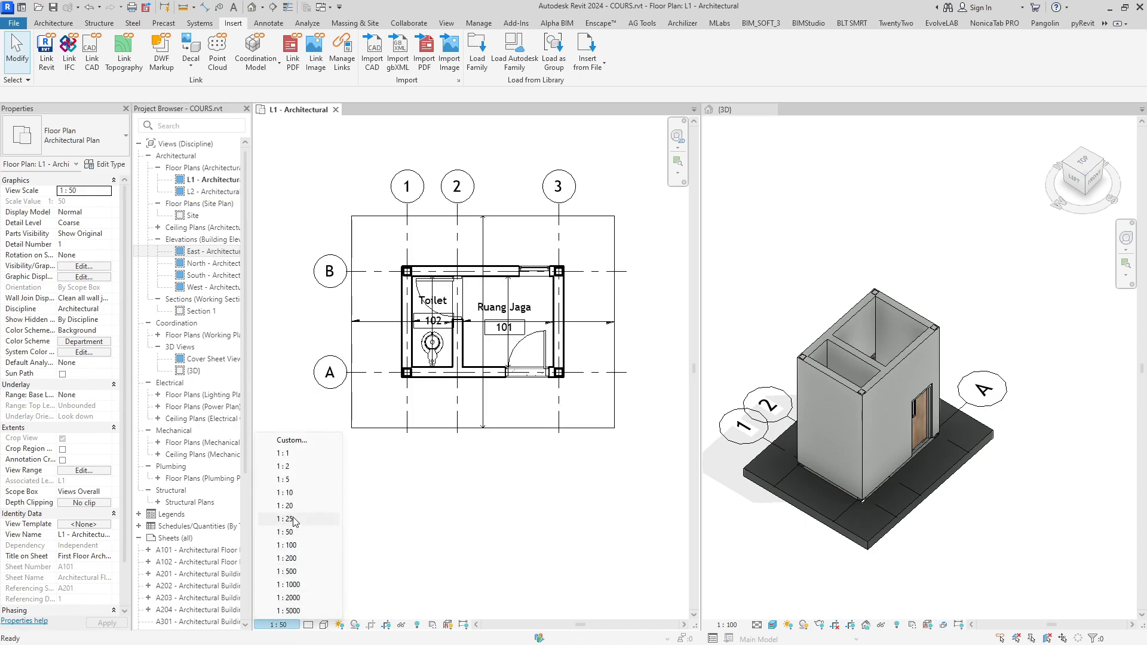
click(295, 519)
middle_drag(364, 552, 358, 545)
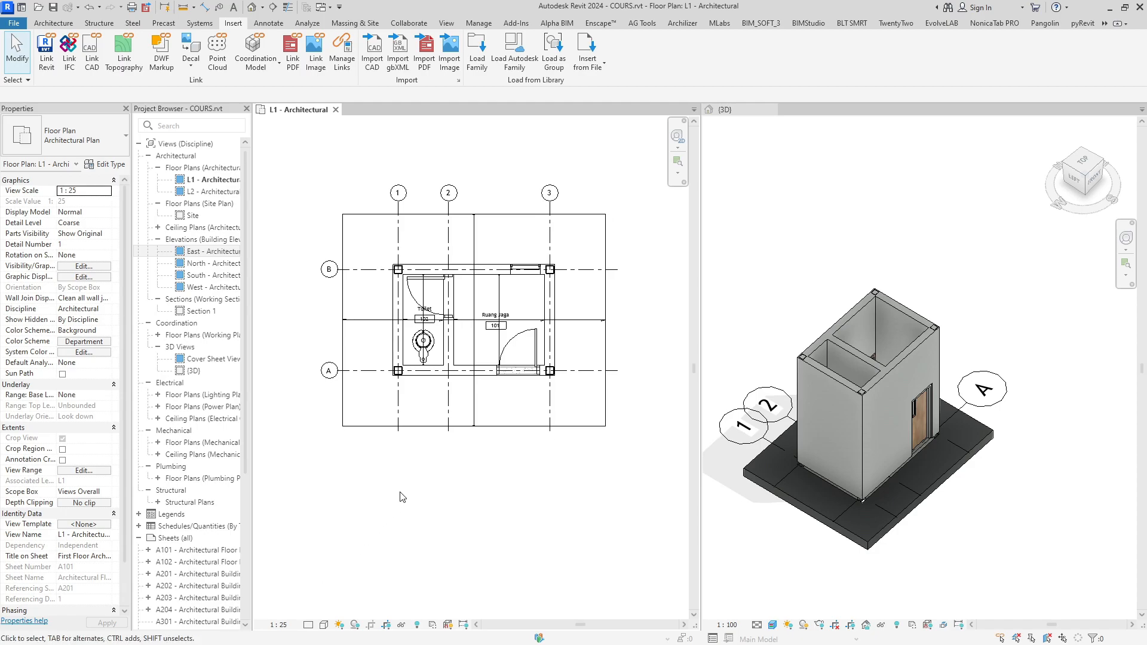
Place an aligned dimension between grids A and B, outside the building beyond grid 3
key(d)
key(i)
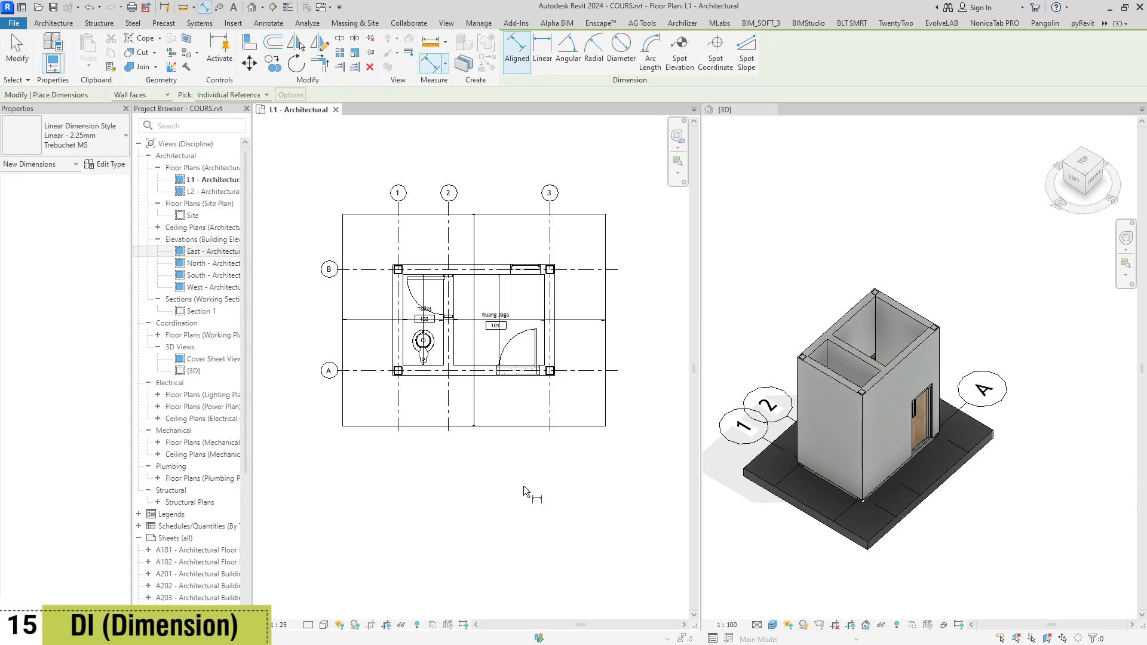
middle_drag(520, 490, 460, 516)
click(559, 396)
click(564, 297)
scroll(563, 343, up, 2)
scroll(563, 343, down, 2)
click(563, 343)
middle_drag(566, 335, 631, 301)
Dimension grids 1, 2 and 3 as a chain outside the building beyond grid A, and add an overall dimension from grid 1 to 3
click(558, 399)
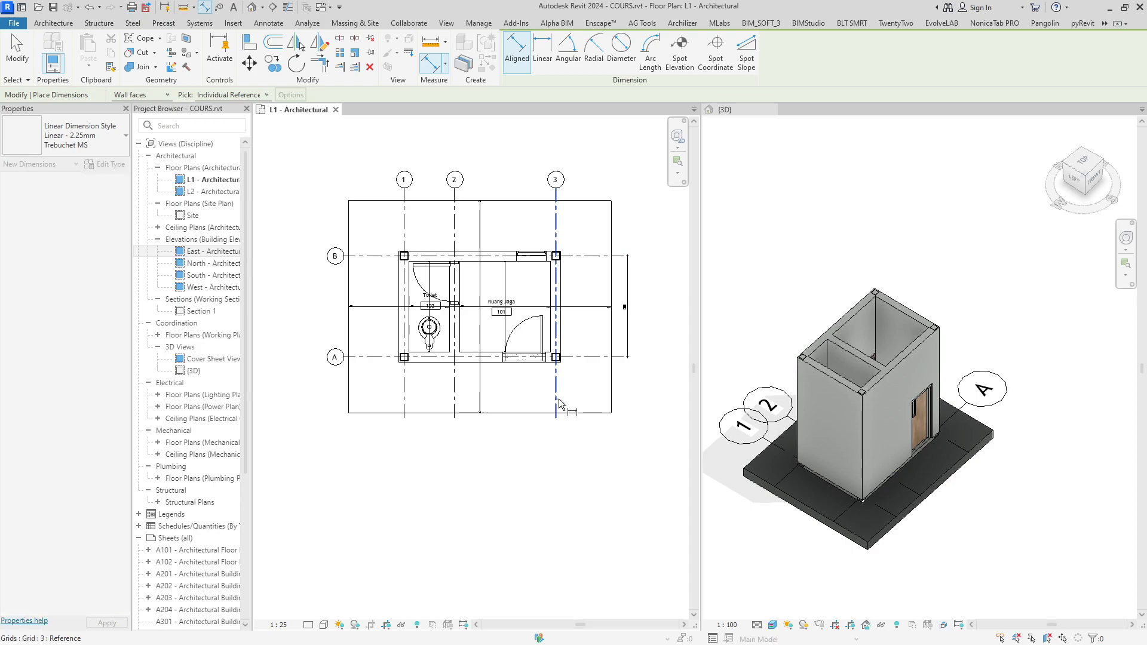
click(405, 406)
scroll(464, 422, up, 1)
click(463, 423)
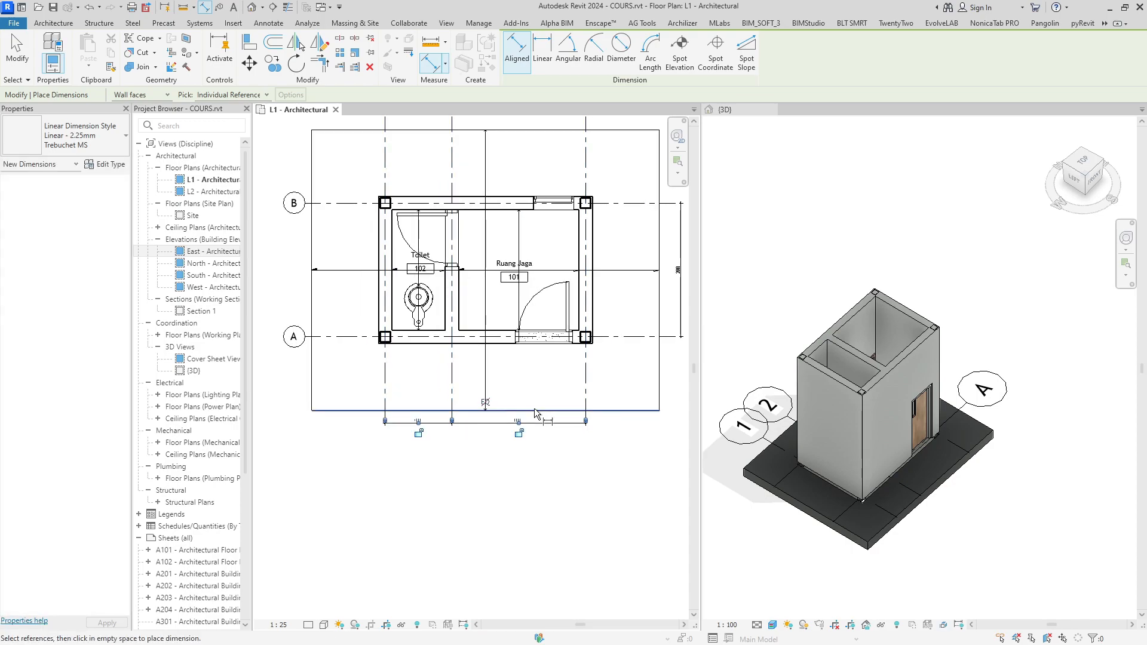
click(586, 388)
click(383, 394)
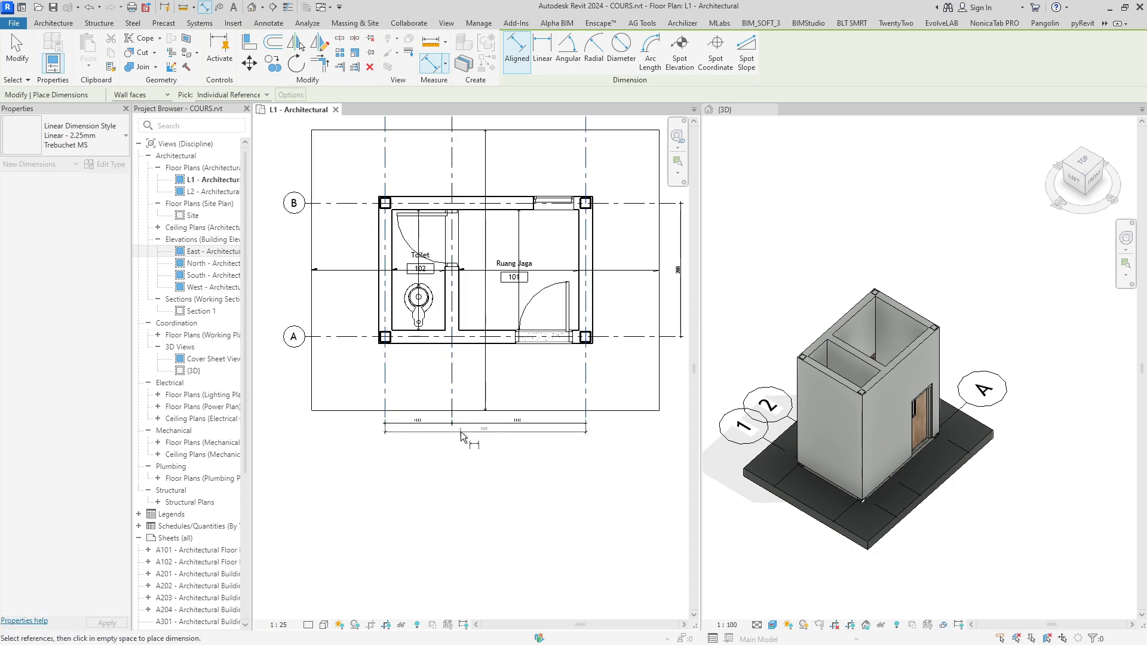
click(461, 437)
scroll(461, 437, down, 1)
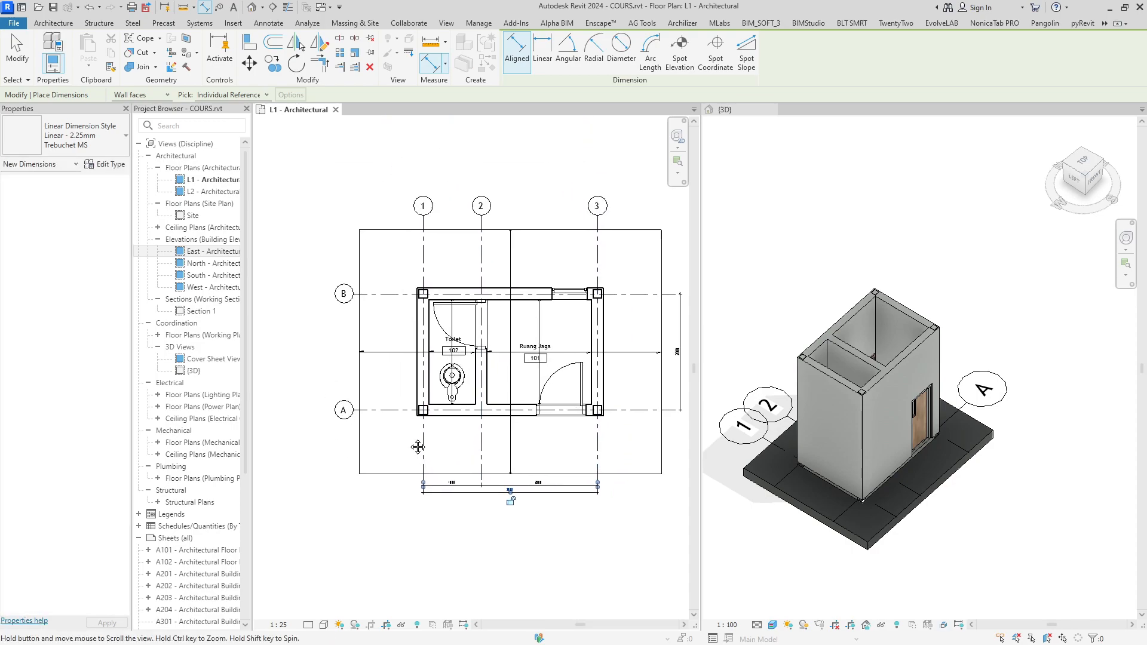
Dimension between grids A and B near their bubbles, outside grid 1, and end the dimension command
click(391, 411)
click(379, 295)
scroll(347, 313, up, 2)
click(361, 335)
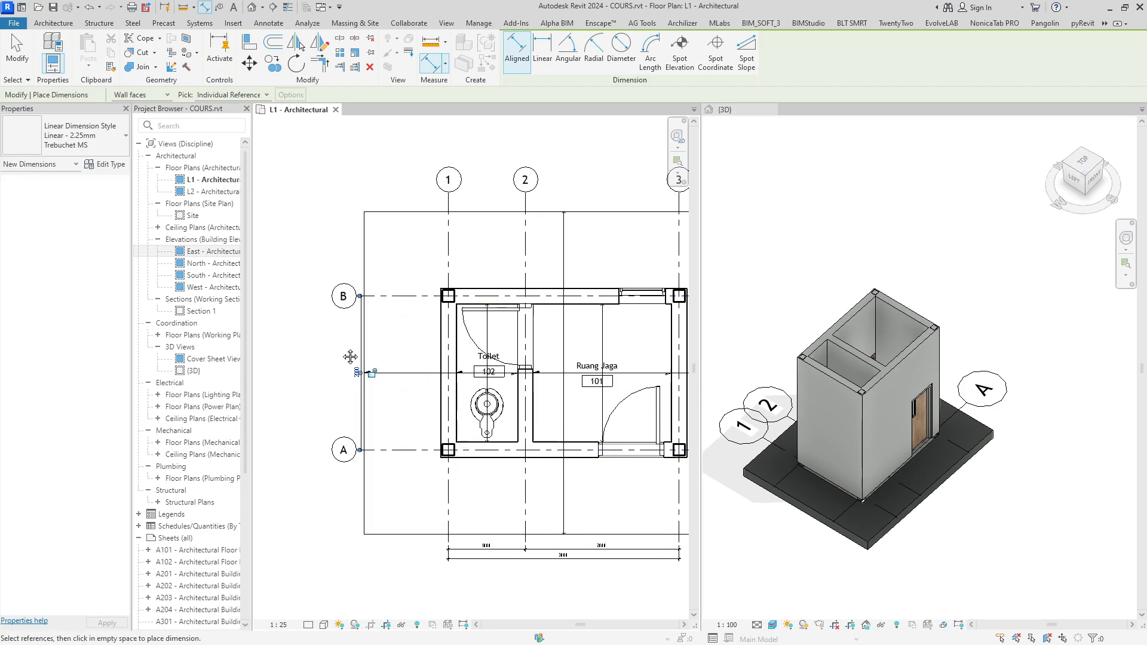
key(Escape)
key(Escape)
scroll(383, 342, down, 2)
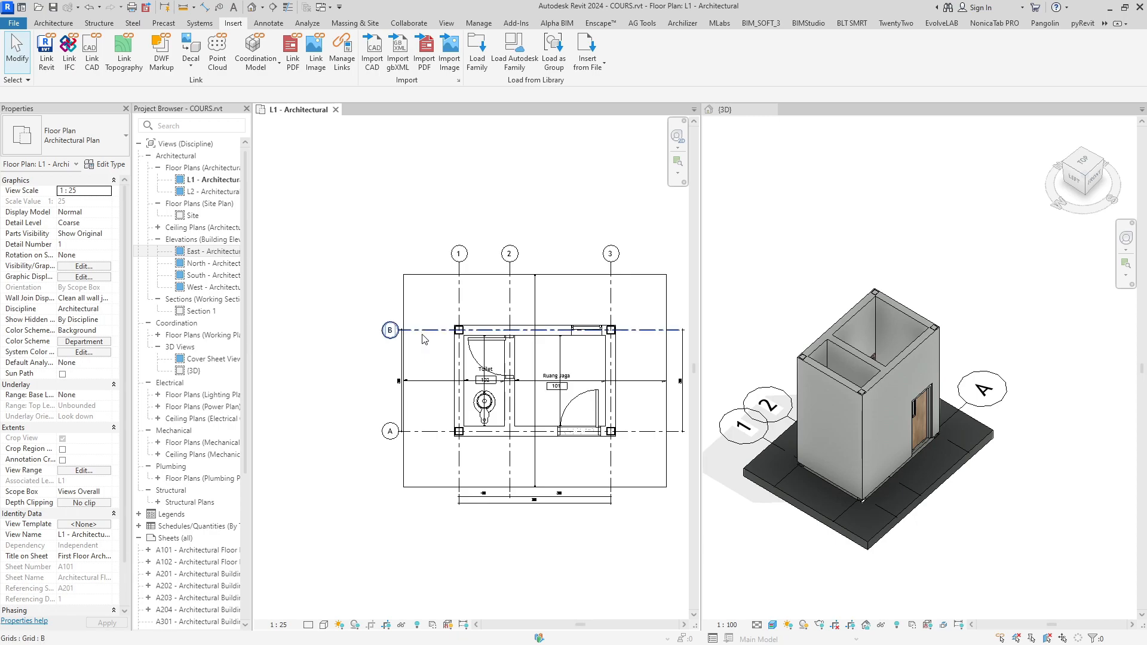
Extend both ends of grids A and B outward, past the edges of the surrounding floor
click(424, 339)
scroll(409, 338, up, 1)
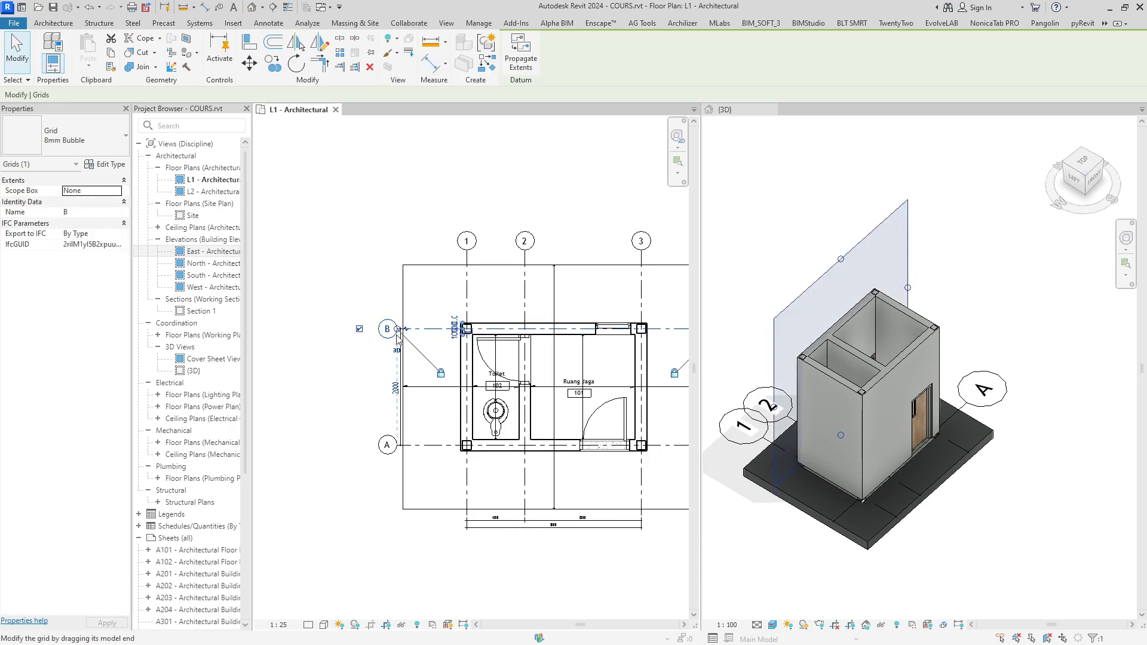
scroll(398, 337, up, 2)
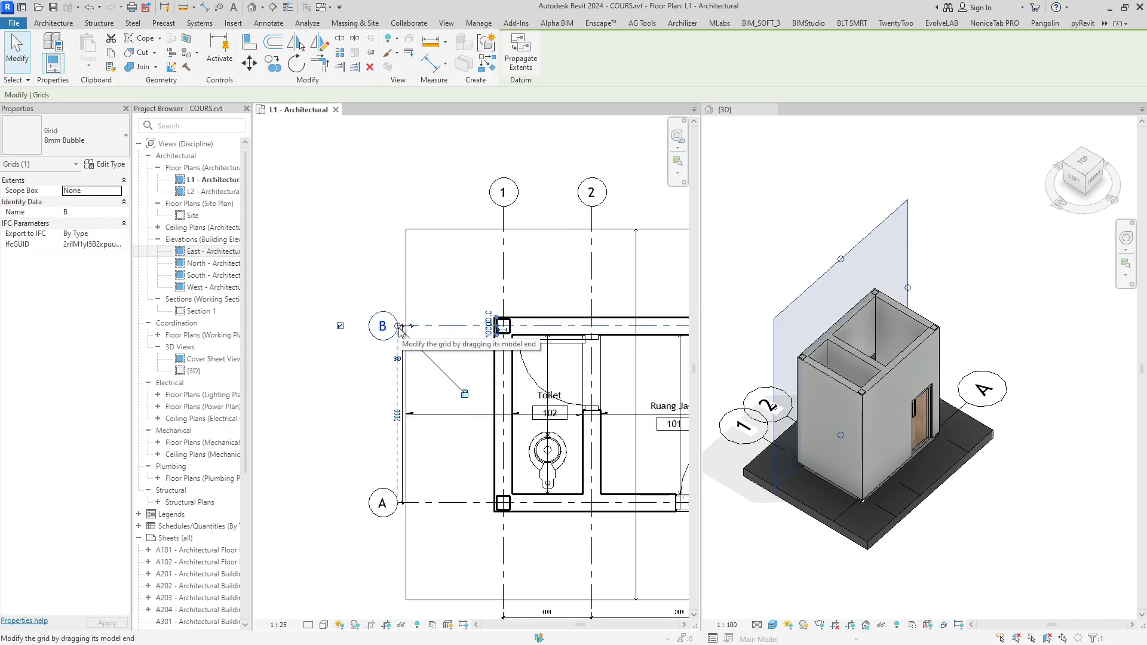
drag(400, 330, 341, 327)
scroll(347, 330, down, 4)
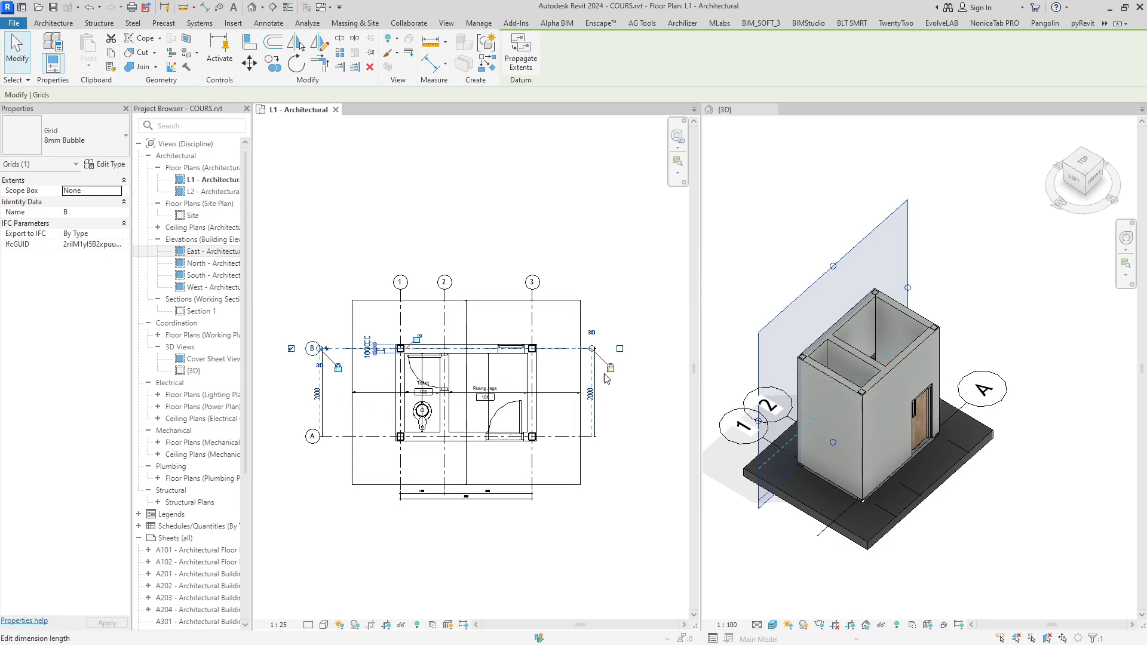
drag(594, 352, 618, 348)
Extend both ends of grids 1, 2 and 3 farther outward from the building
click(532, 413)
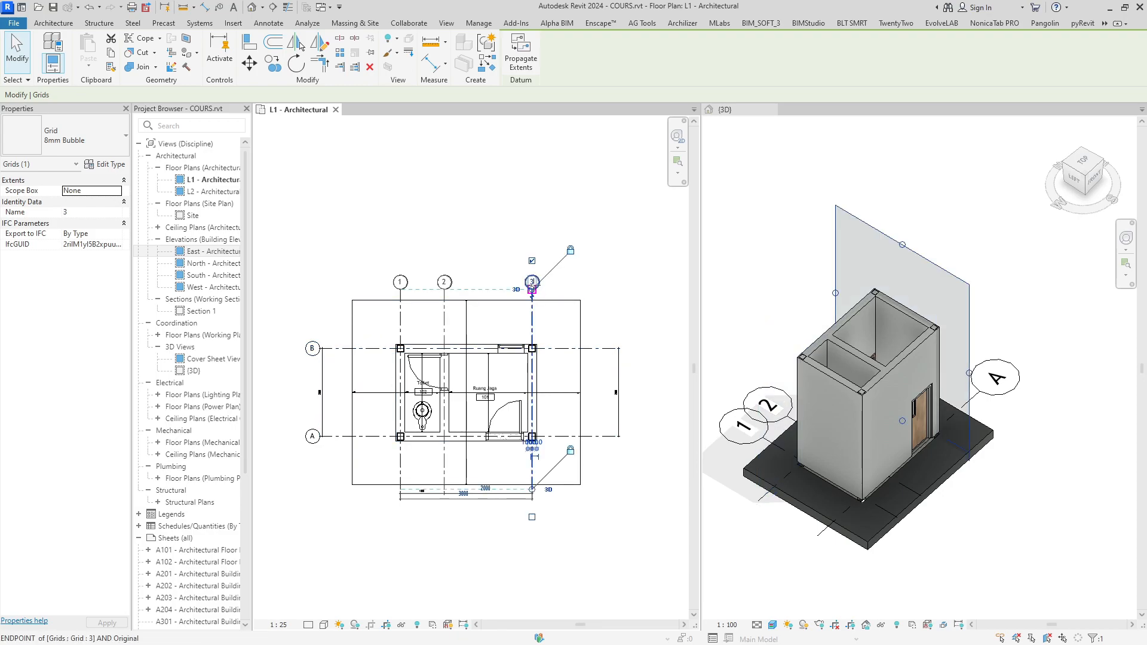
click(596, 420)
click(532, 482)
drag(532, 489, 531, 504)
click(521, 526)
scroll(511, 524, up, 2)
scroll(373, 483, down, 1)
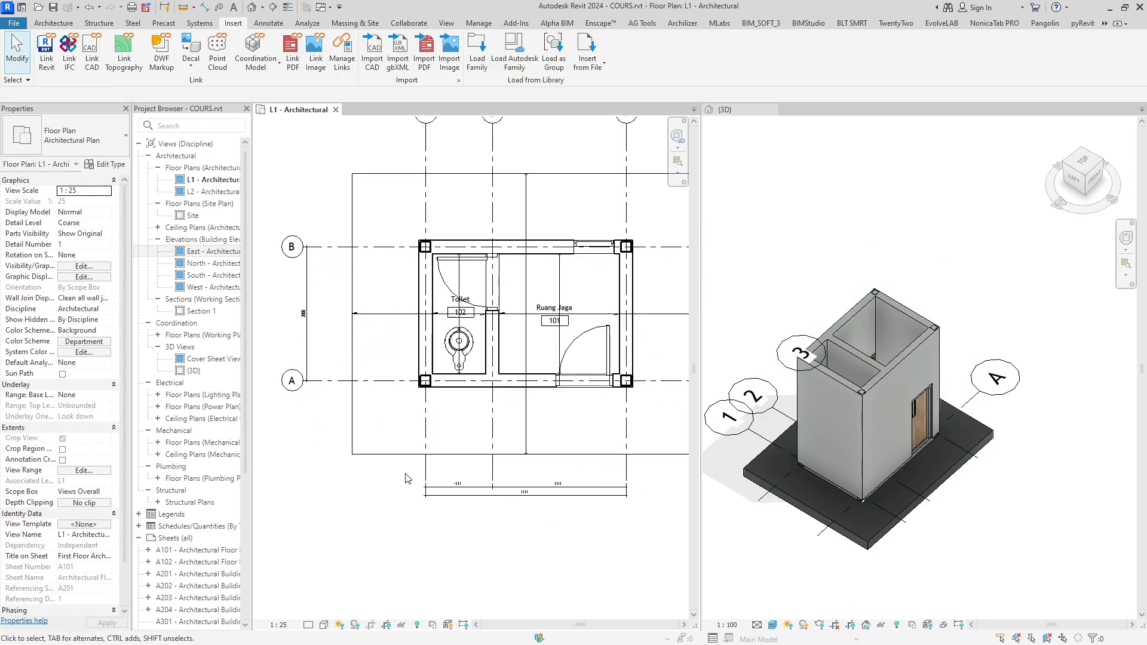
Set the L1 floor plan's view scale to 1:50
click(278, 625)
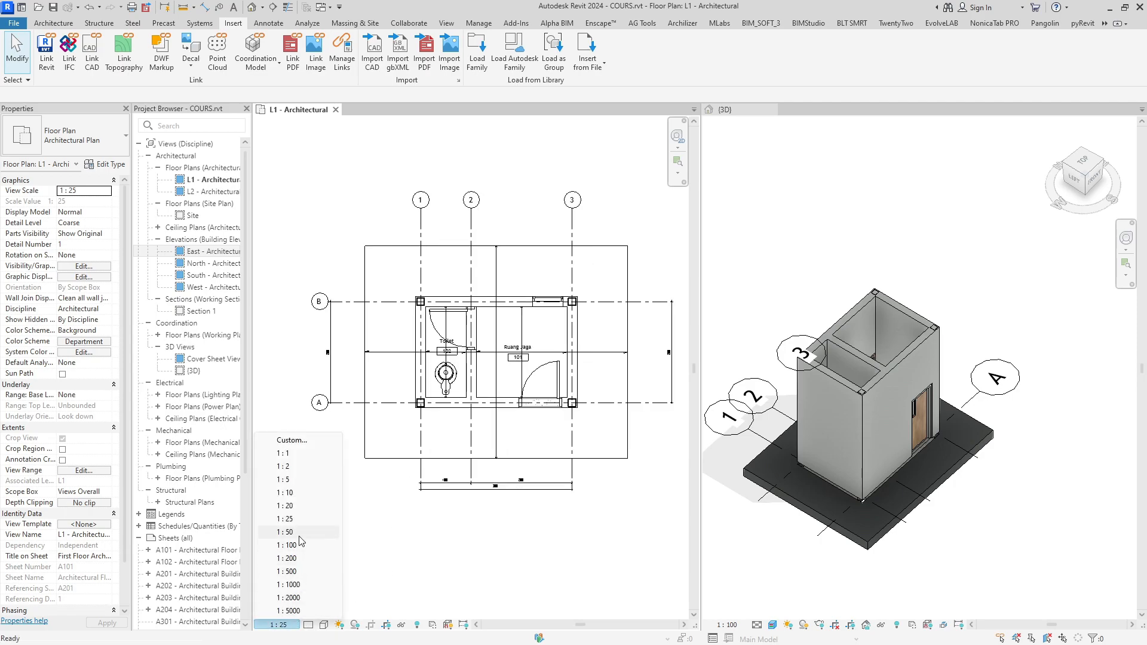
click(272, 546)
scroll(444, 523, down, 2)
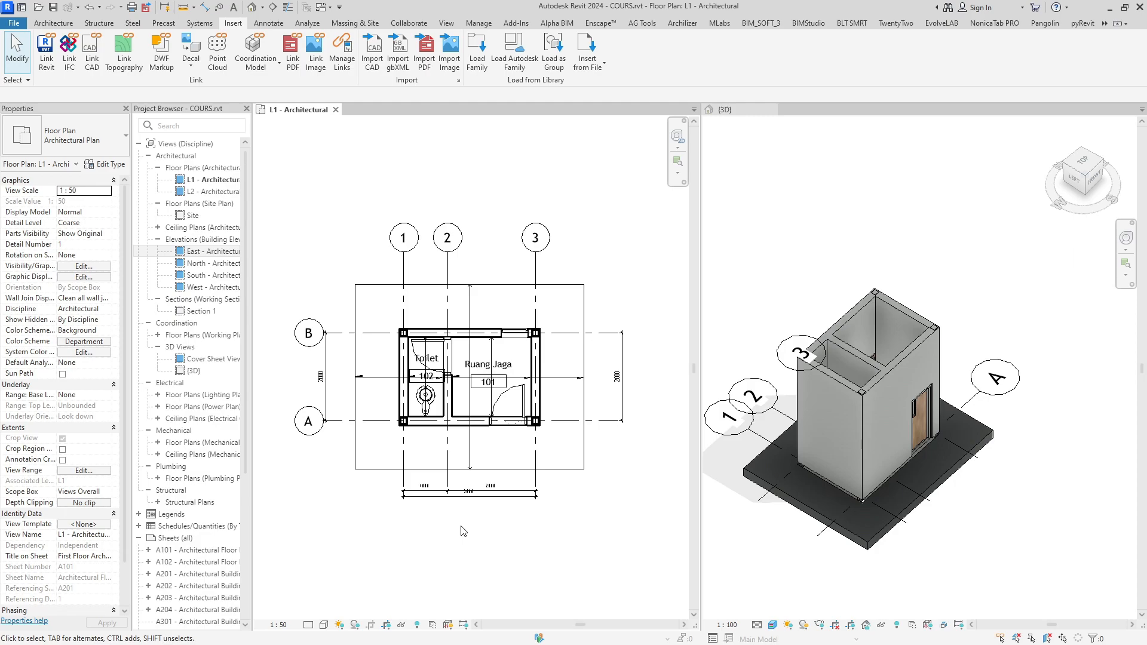
Add a chain dimension across grids 1, 2 and 3 near their bubbles, plus an overall dimension from grid 1 to 3
key(d)
key(i)
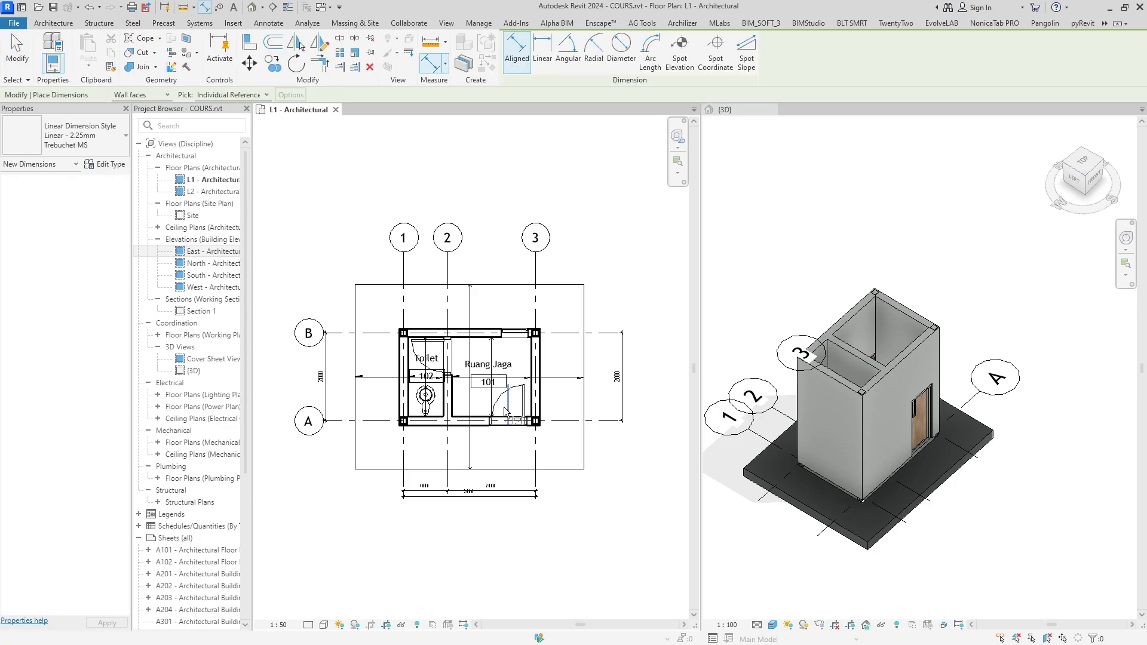
click(535, 283)
click(448, 276)
click(404, 275)
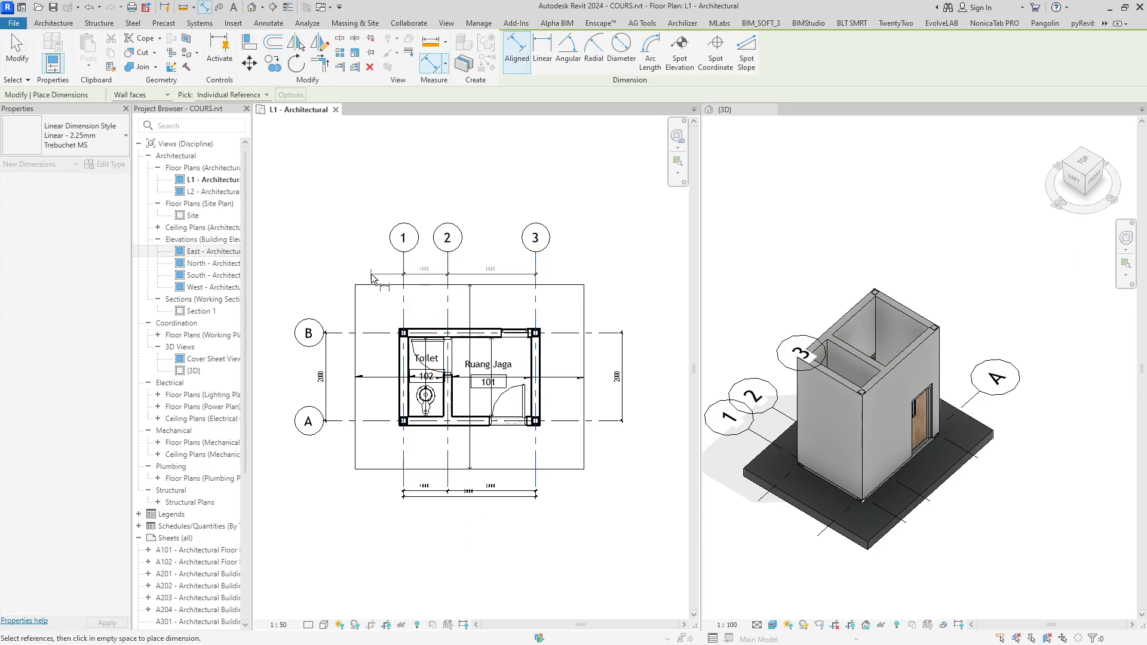
click(372, 270)
click(403, 298)
click(535, 290)
click(561, 263)
key(Escape)
key(Escape)
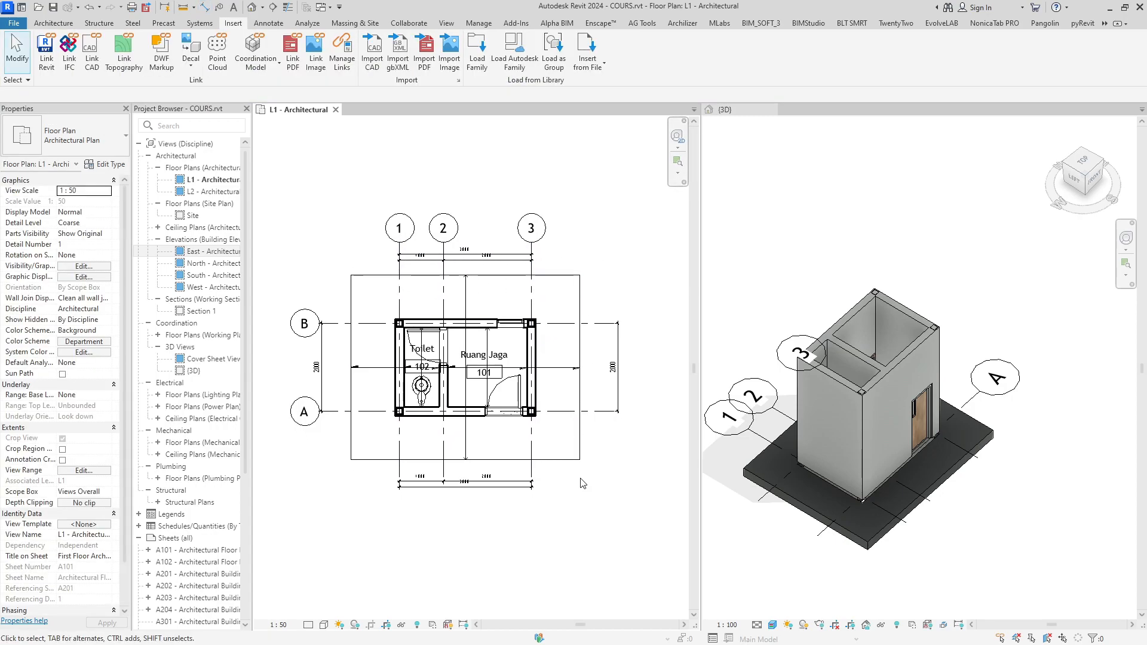
Draw a connected chain of three thin detail lines in the empty area beside the building plan
key(d)
key(l)
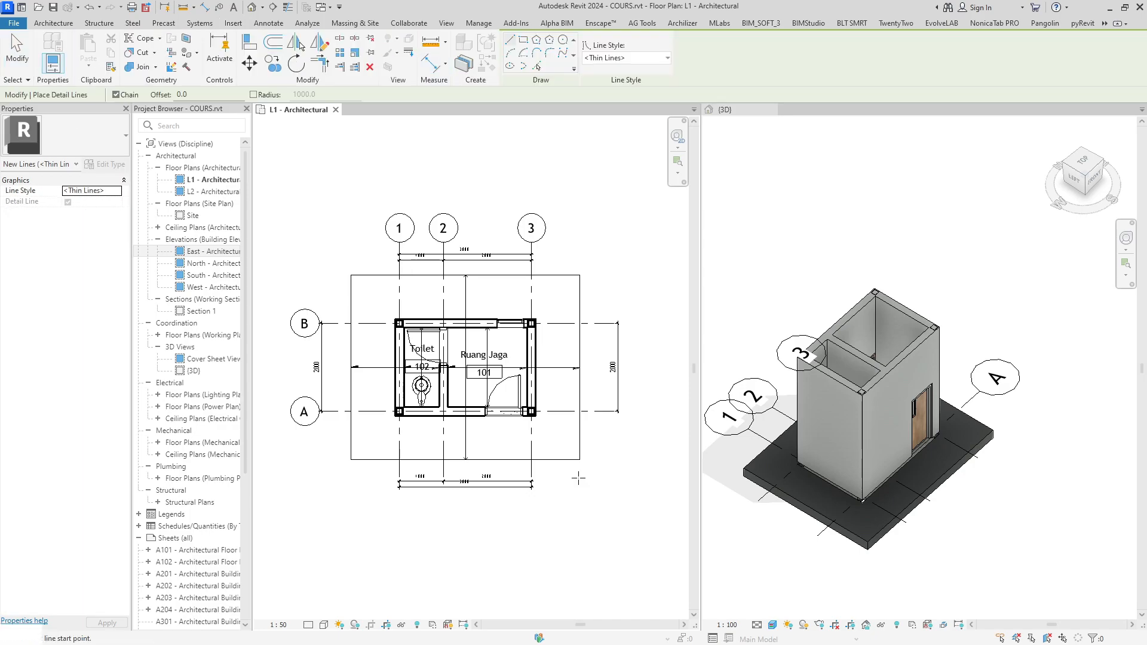
middle_drag(569, 518, 474, 510)
click(546, 398)
click(550, 454)
click(582, 458)
click(587, 518)
key(Escape)
key(Escape)
Delete the chain of detail lines beside the plan
drag(580, 411, 541, 500)
drag(627, 438, 536, 519)
key(Delete)
Draw a small rectangle of thin detail lines in the empty area outside the surrounding floor
key(d)
key(l)
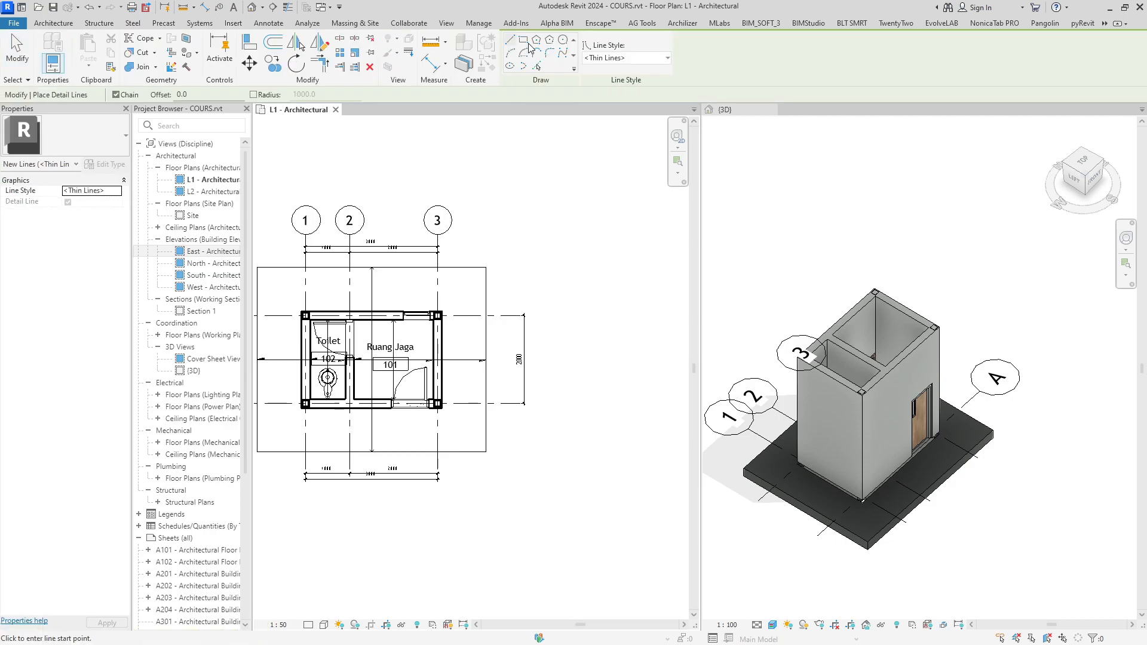
scroll(573, 265, up, 1)
mouse_move(495, 313)
middle_down()
mouse_move(573, 265)
mouse_move(478, 293)
middle_up()
click(506, 235)
click(553, 270)
key(Escape)
key(Escape)
Delete the detail line rectangle outside the surrounding floor
scroll(549, 278, up, 1)
drag(473, 199, 472, 199)
key(Delete)
Place a Target (Project) spot elevation on the floor of the Ruang Jaga room, below its room tag near the door
scroll(472, 199, down, 4)
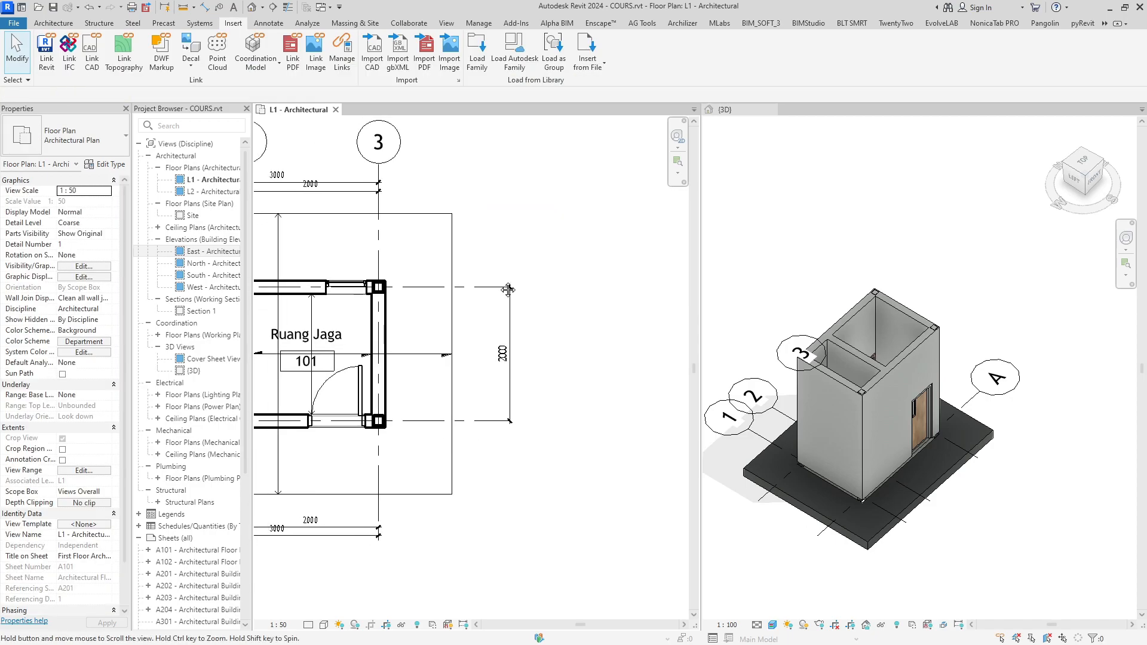
scroll(541, 242, up, 1)
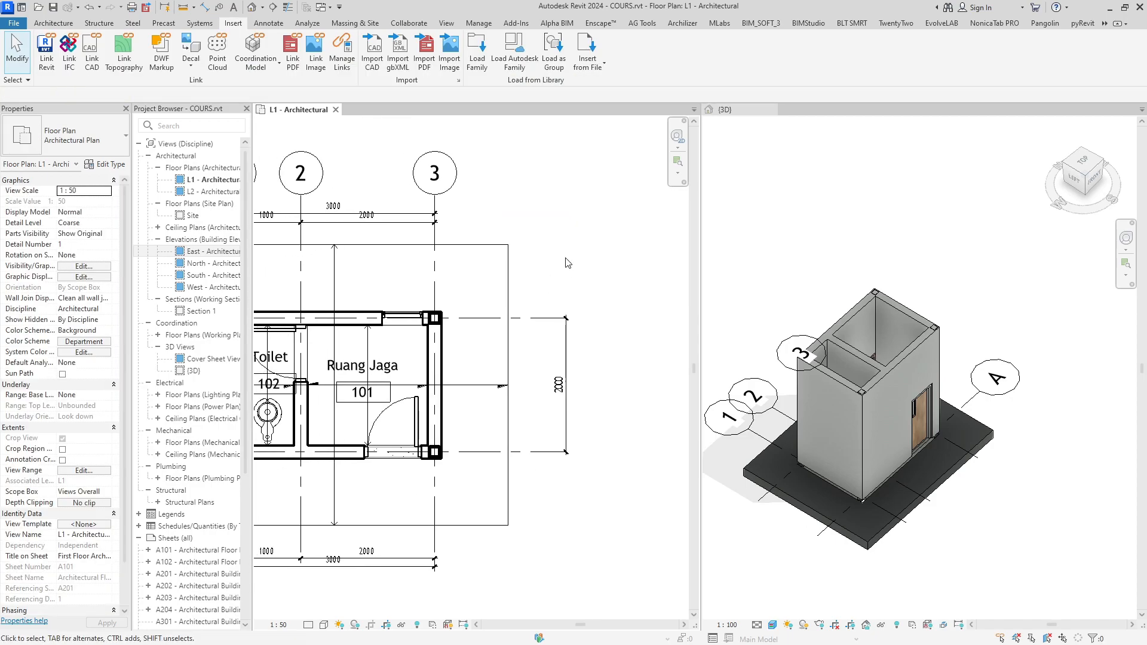
key(e)
key(l)
scroll(448, 334, down, 1)
scroll(416, 374, up, 3)
scroll(461, 370, down, 1)
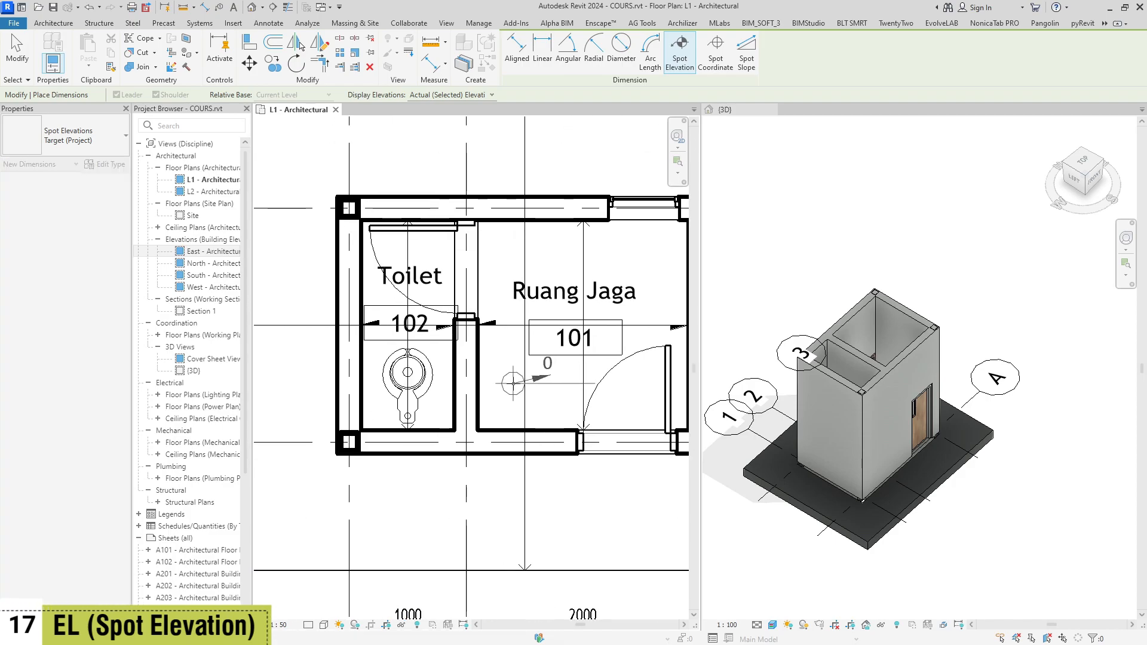
scroll(551, 379, up, 2)
middle_drag(551, 379, 384, 382)
click(436, 376)
click(436, 377)
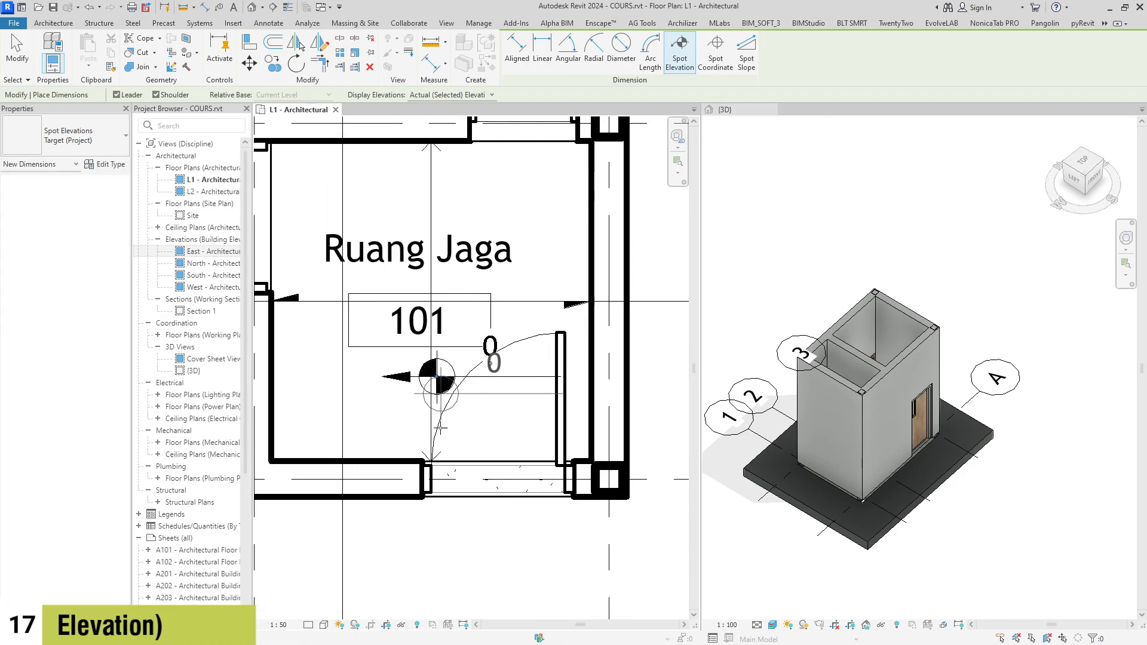
Place another Target (Project) spot elevation on the surrounding floor, just outside the Ruang Jaga entrance door
middle_drag(438, 418, 447, 320)
scroll(447, 320, down, 2)
scroll(440, 426, down, 2)
scroll(444, 431, up, 2)
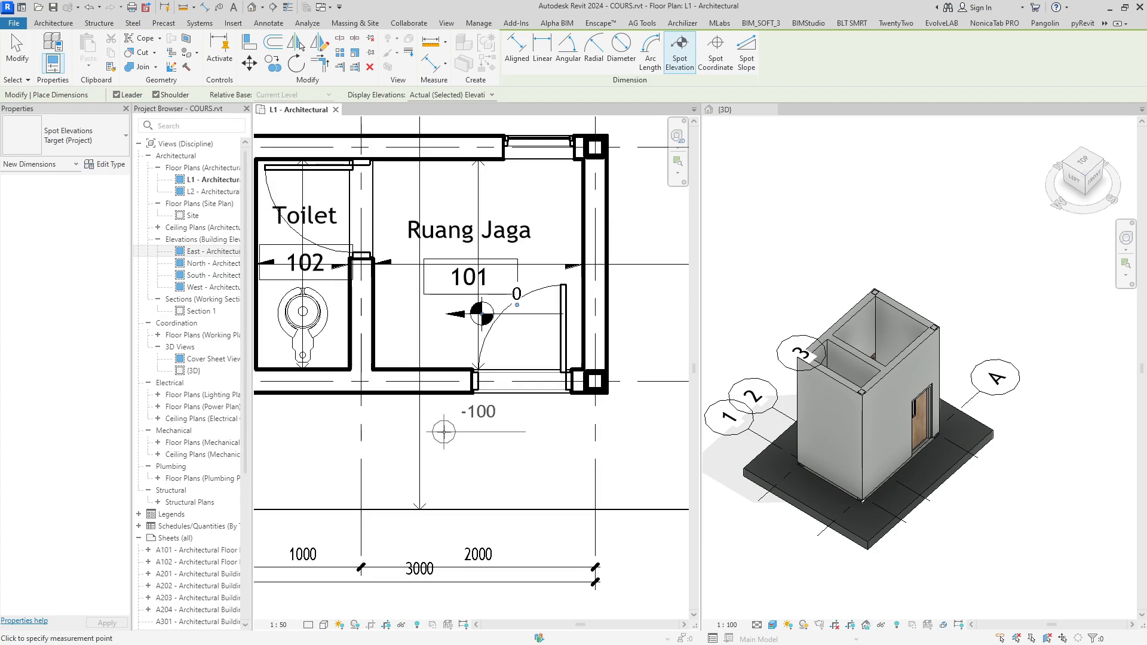
scroll(444, 432, down, 1)
middle_drag(444, 432, 503, 455)
scroll(487, 414, down, 2)
scroll(517, 431, down, 1)
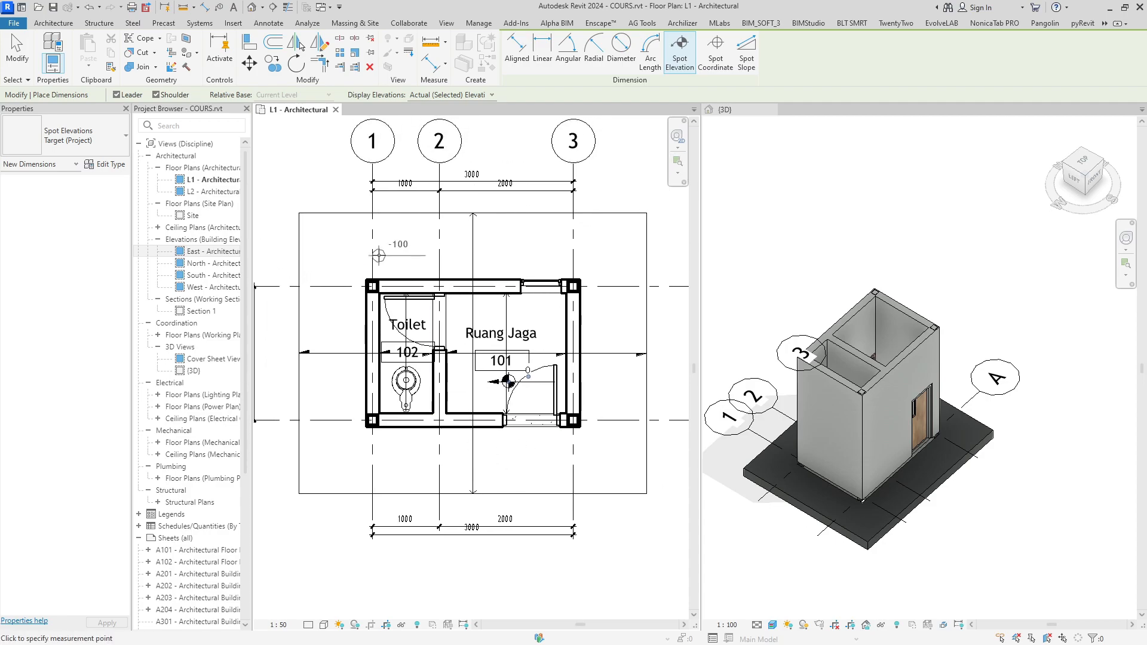
middle_drag(505, 316, 498, 279)
scroll(492, 431, up, 1)
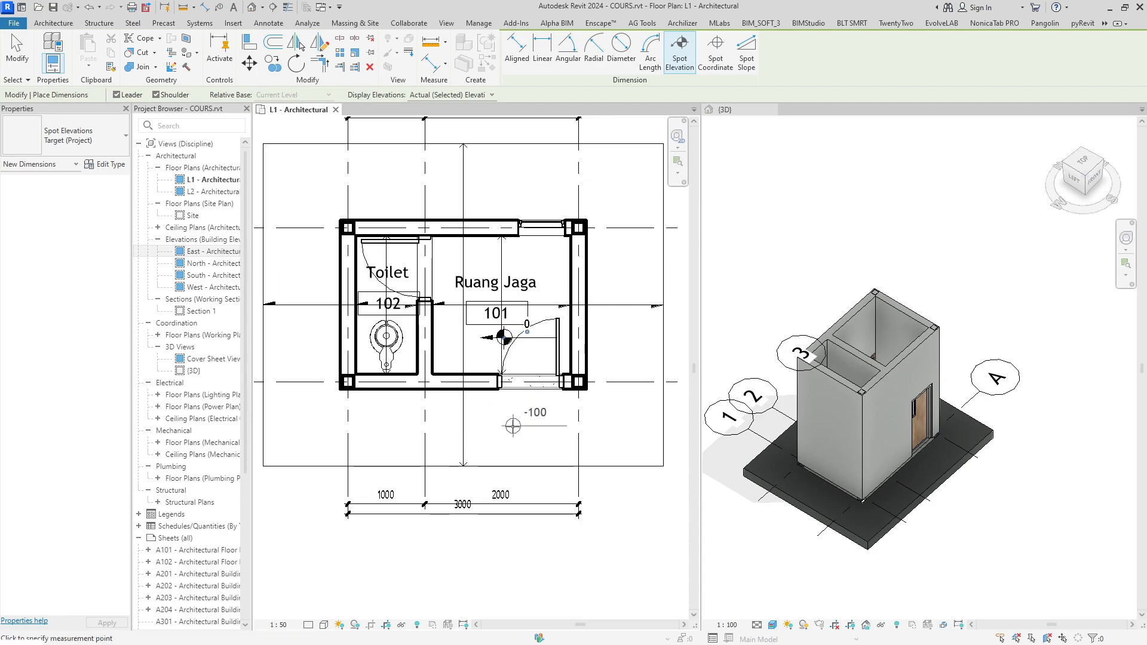
scroll(514, 426, down, 1)
middle_drag(509, 434, 477, 415)
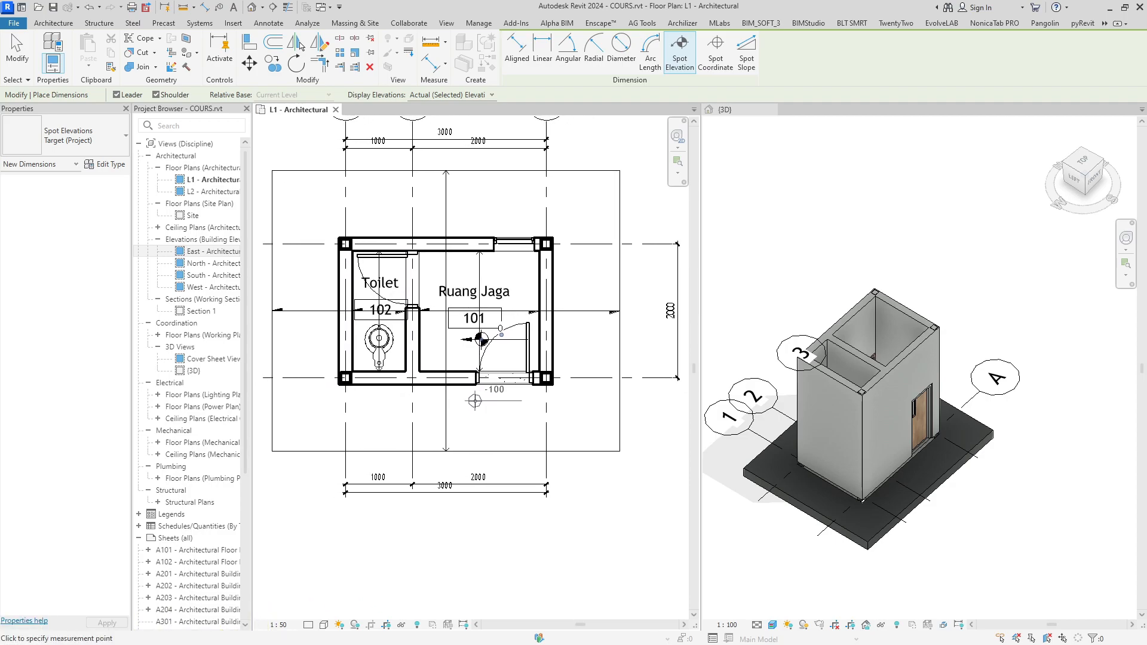
scroll(477, 405, up, 2)
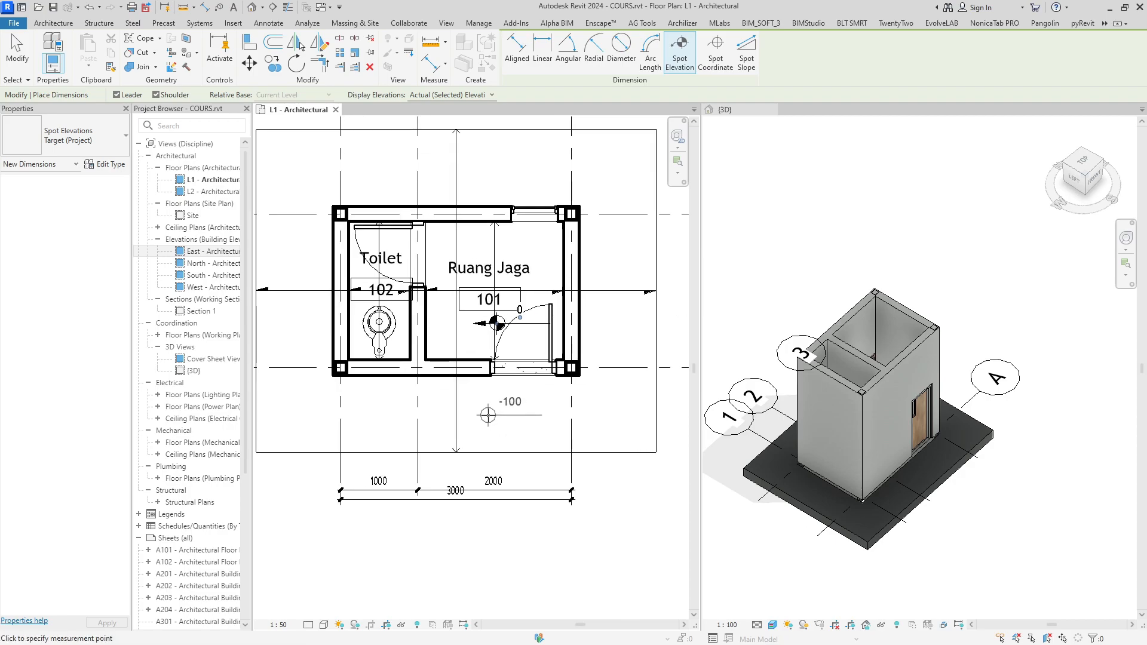
scroll(488, 415, down, 2)
middle_drag(488, 415, 534, 424)
key(Escape)
scroll(530, 430, up, 2)
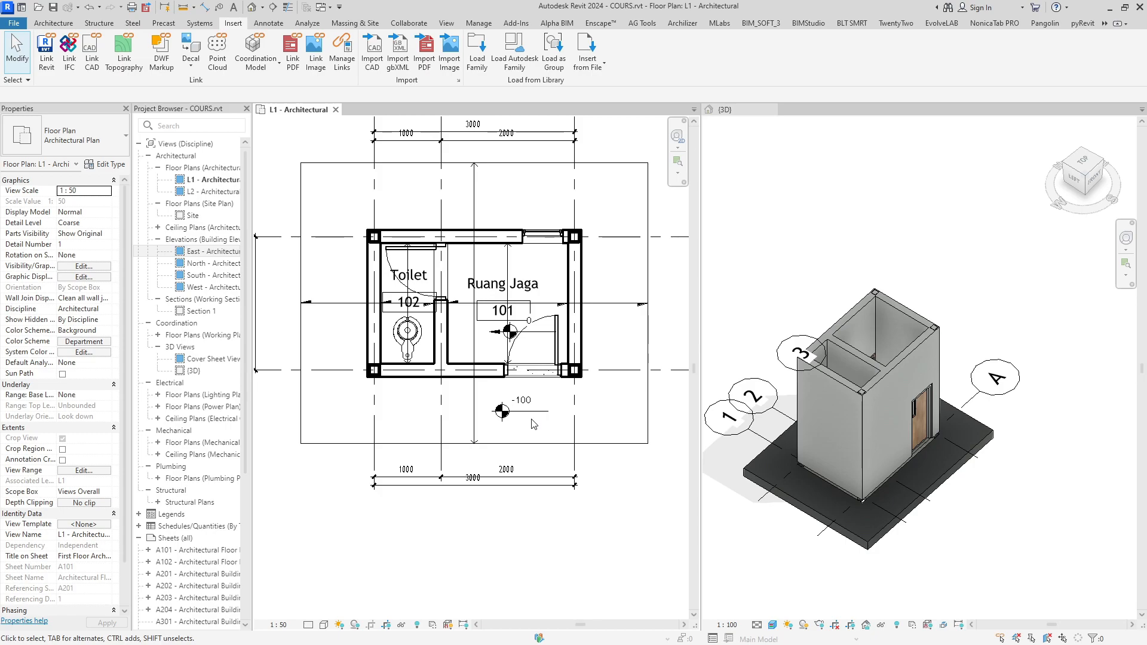
Draw connected model lines in the empty area below the floor plan, with a horizontal segment about 900 mm long
key(l)
key(i)
scroll(534, 443, down, 3)
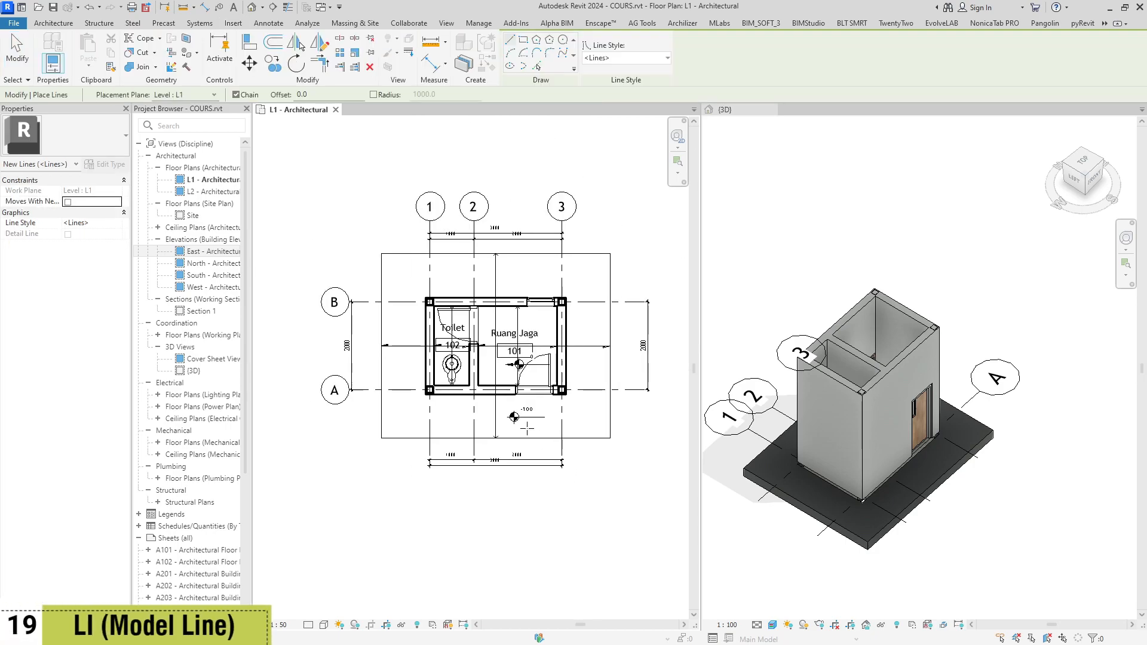
scroll(535, 466, up, 1)
middle_drag(534, 466, 412, 440)
key(Escape)
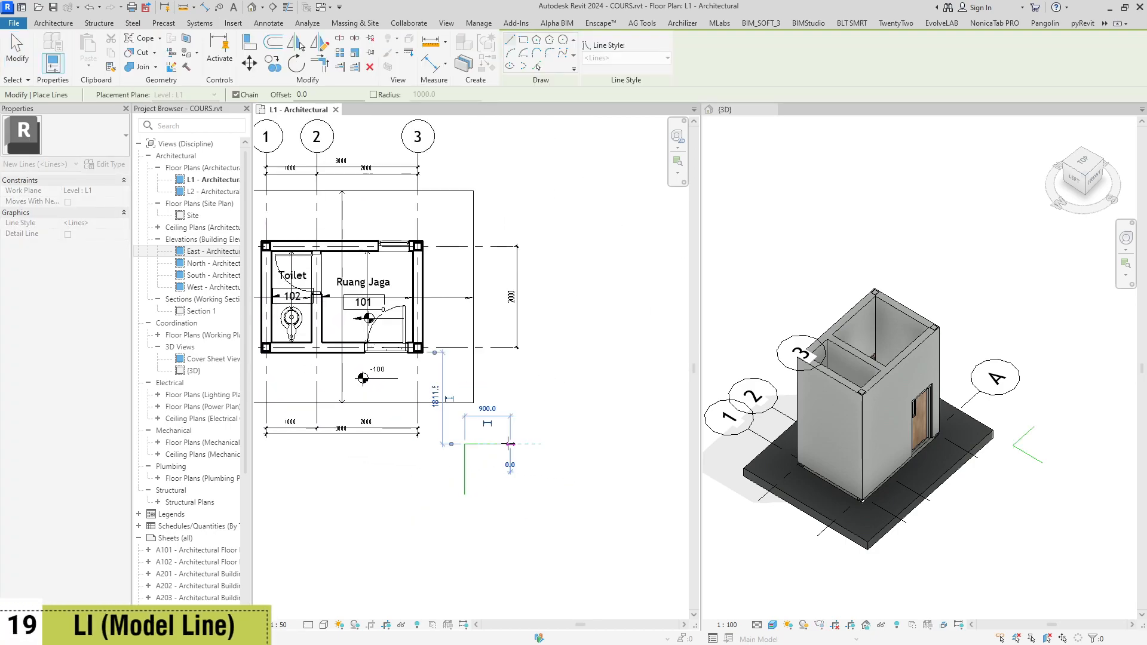
Draw a reference plane in the empty area below the floor plan and undo it
middle_drag(455, 491, 511, 487)
scroll(515, 491, up, 1)
key(r)
key(p)
scroll(513, 487, down, 1)
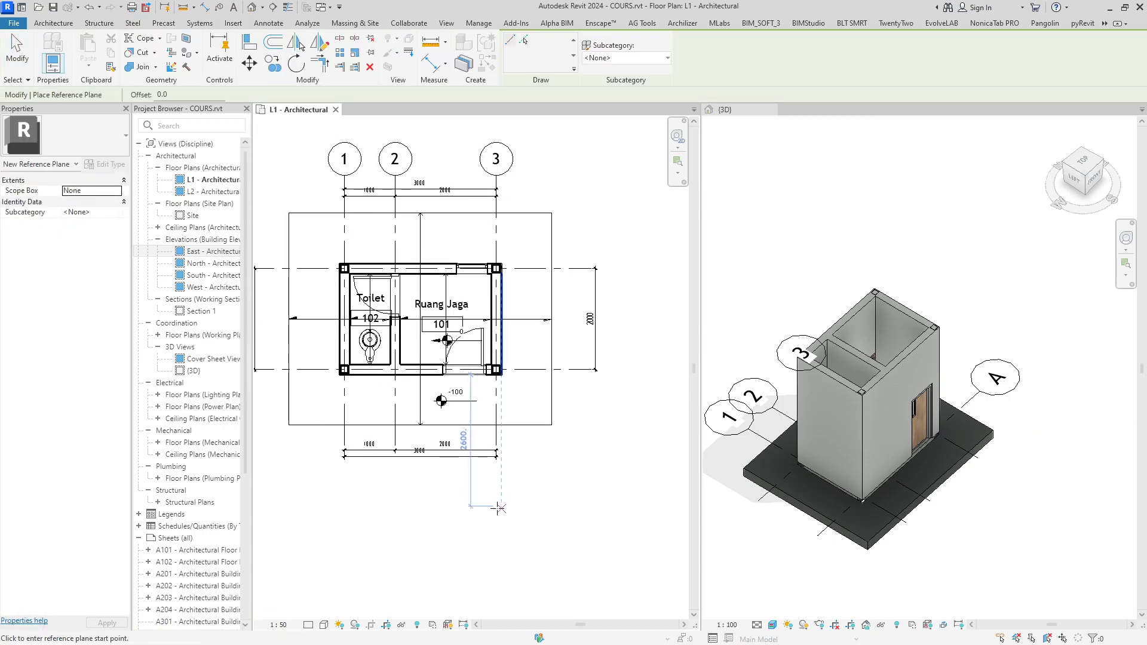
click(572, 471)
key(Escape)
click(526, 471)
scroll(528, 484, down, 1)
key(Escape)
key(ctrl+z)
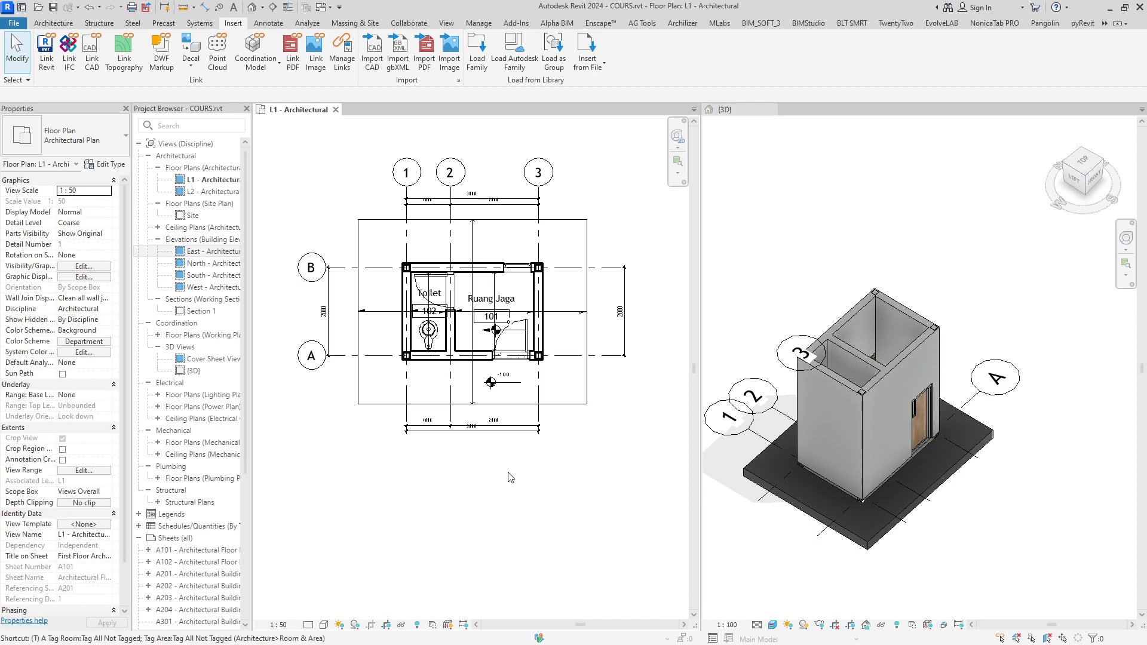
Tag the 200 mm wall along grid B by category, using a leader and placing the tag outside the building
key(t)
key(g)
scroll(484, 356, up, 2)
scroll(484, 356, up, 1)
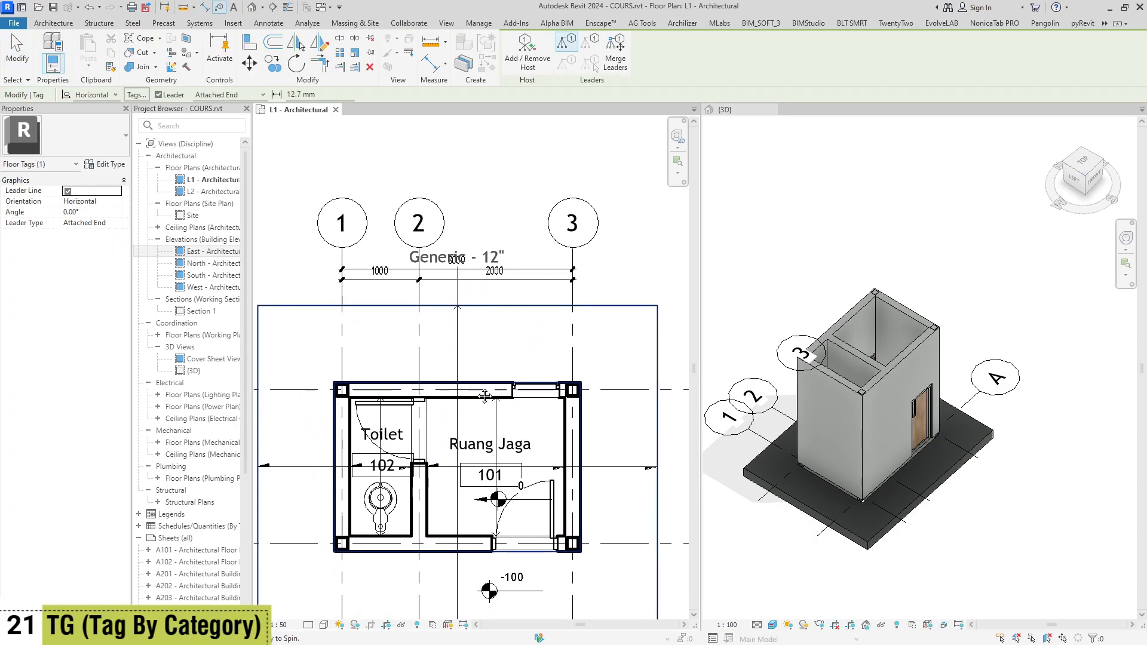
scroll(485, 396, down, 1)
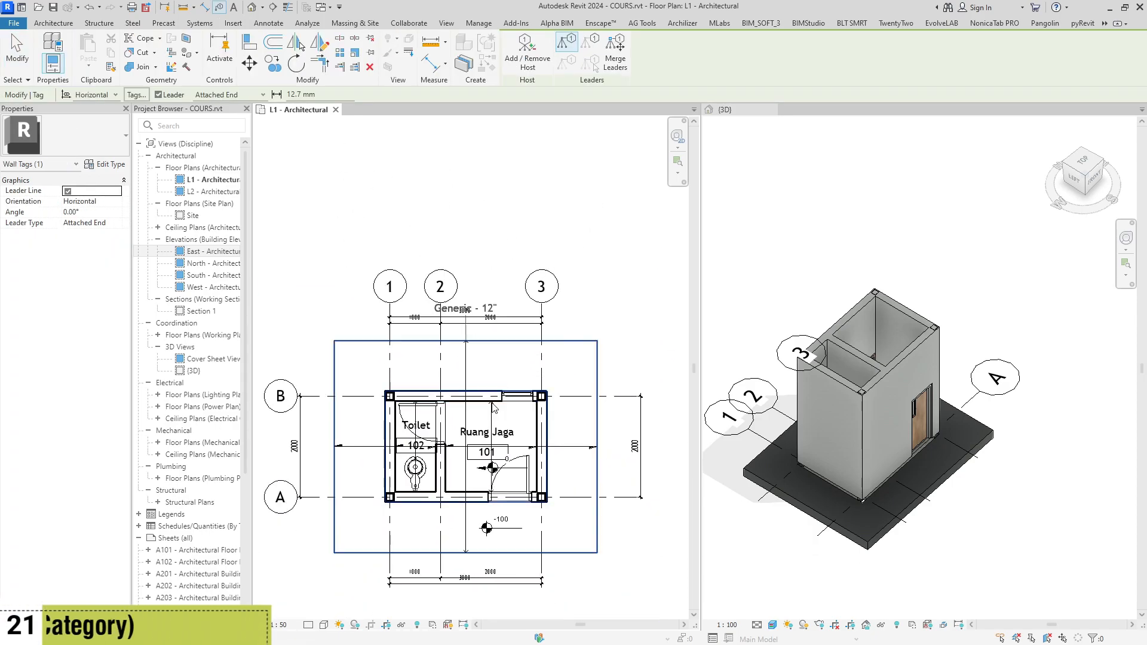
middle_drag(486, 397, 436, 376)
scroll(502, 416, up, 1)
scroll(505, 411, down, 1)
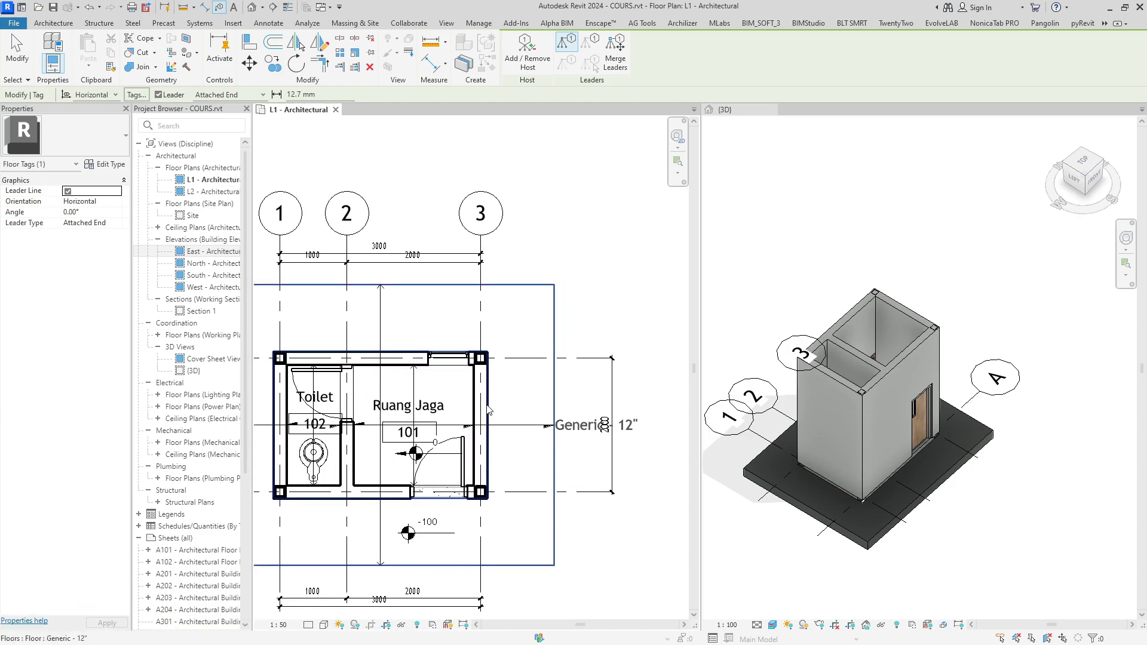
scroll(508, 413, up, 2)
scroll(516, 413, down, 2)
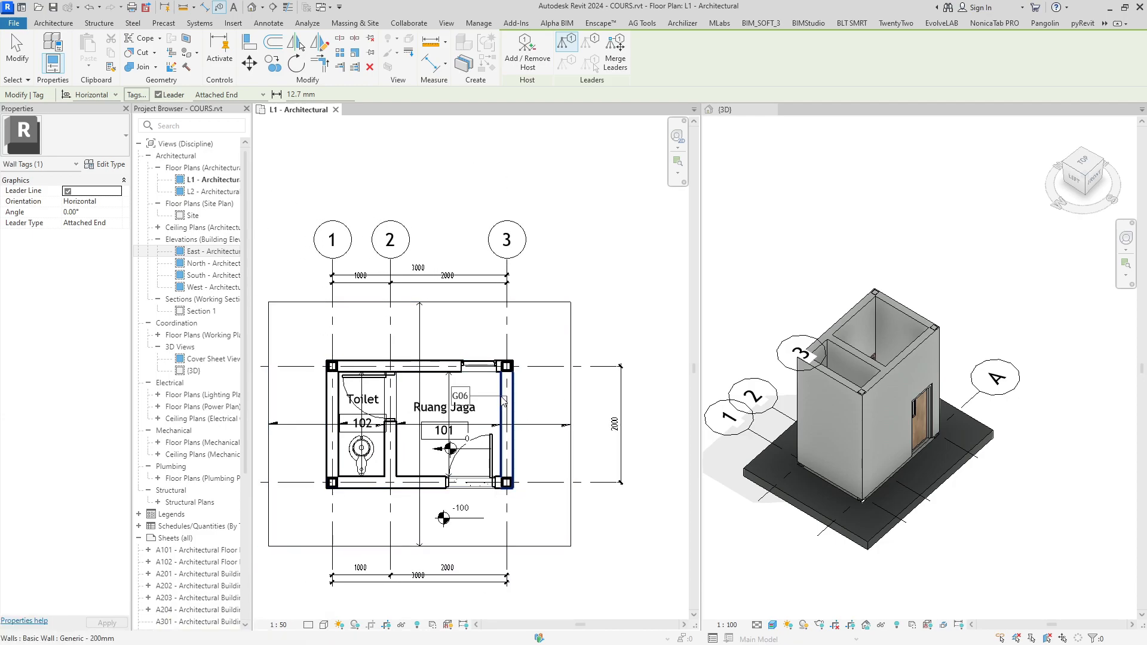
scroll(515, 412, down, 1)
middle_drag(411, 385, 478, 404)
scroll(472, 382, up, 1)
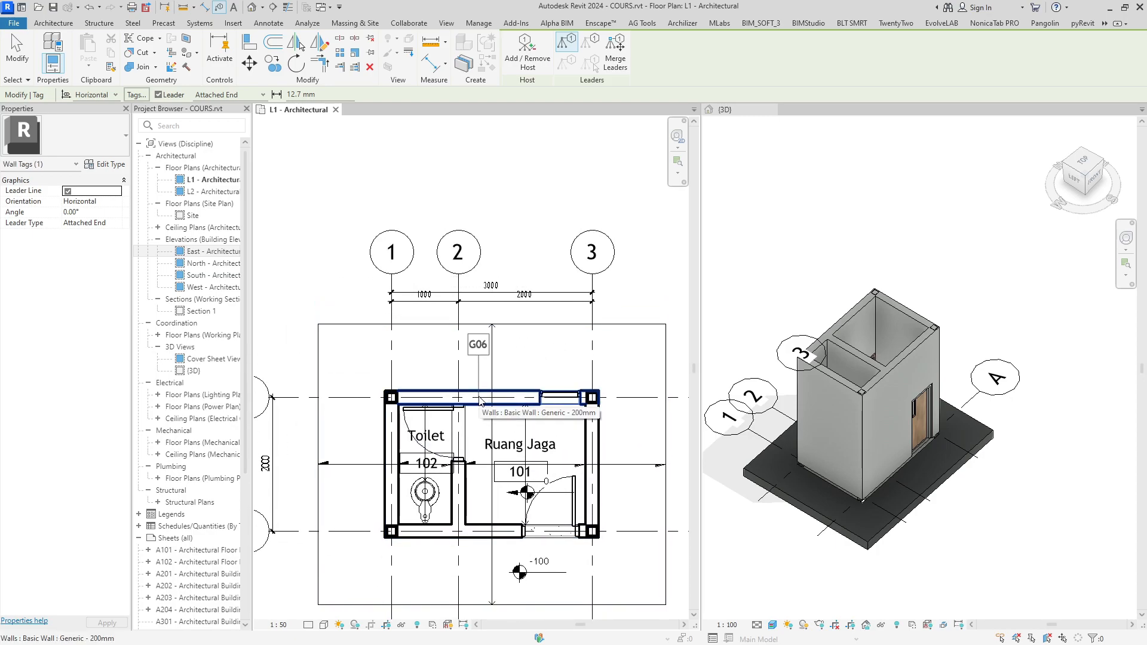
click(479, 401)
scroll(471, 375, up, 2)
scroll(463, 379, down, 1)
middle_drag(513, 394, 503, 380)
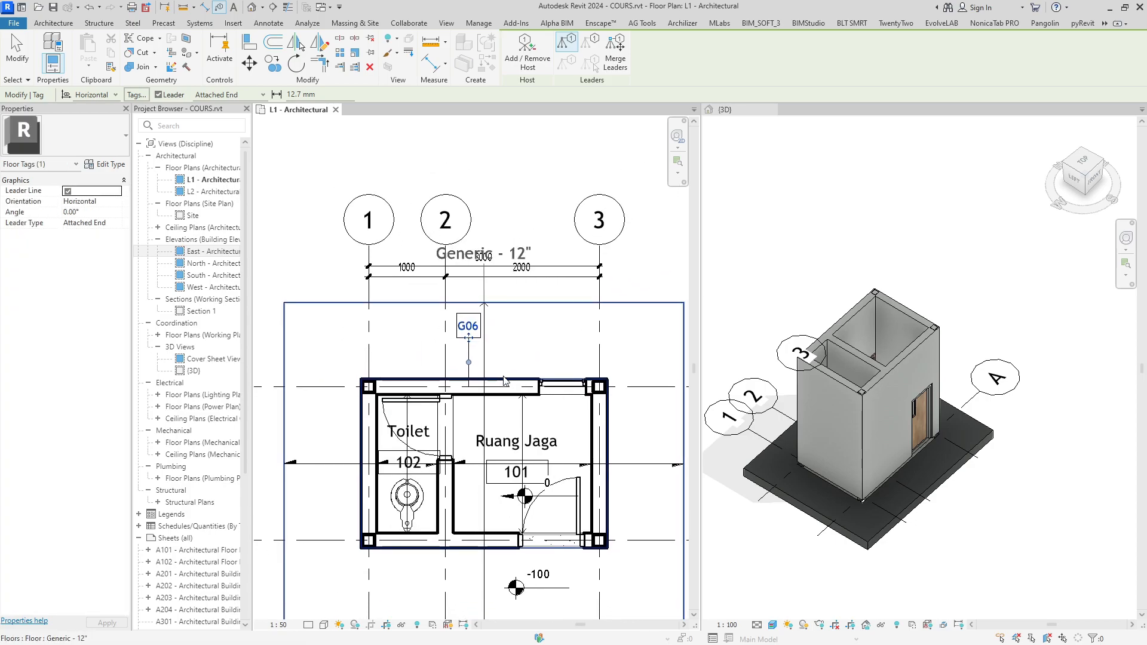
key(Escape)
key(Escape)
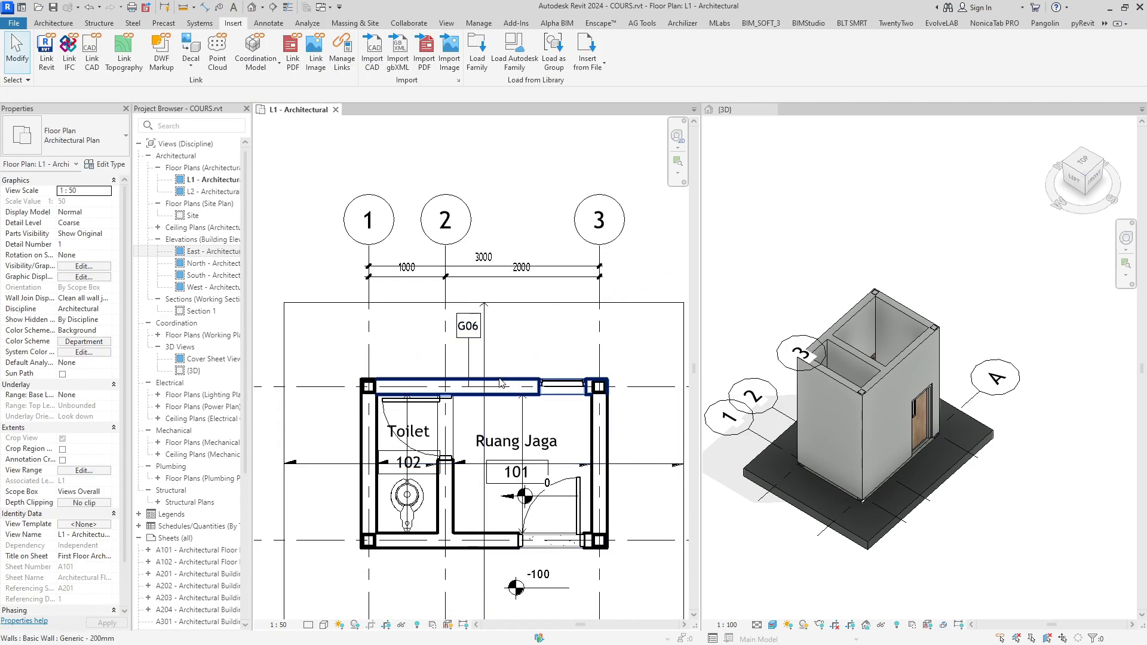
Examine the Type Mark in the type properties of the tagged wall along grid B
click(501, 383)
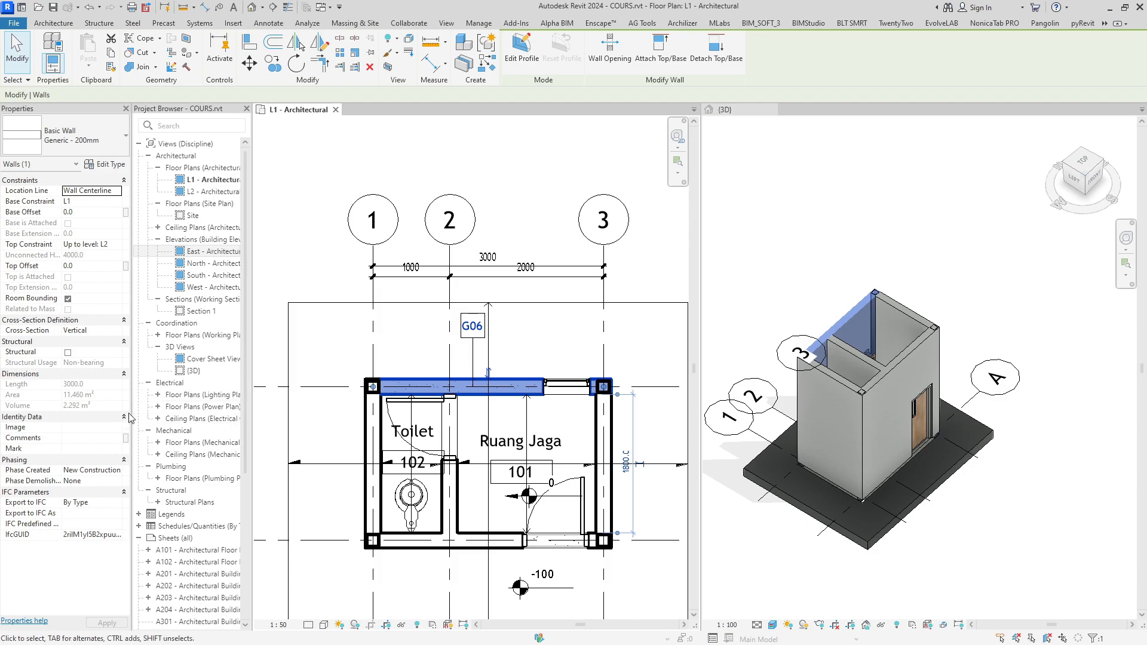
click(106, 165)
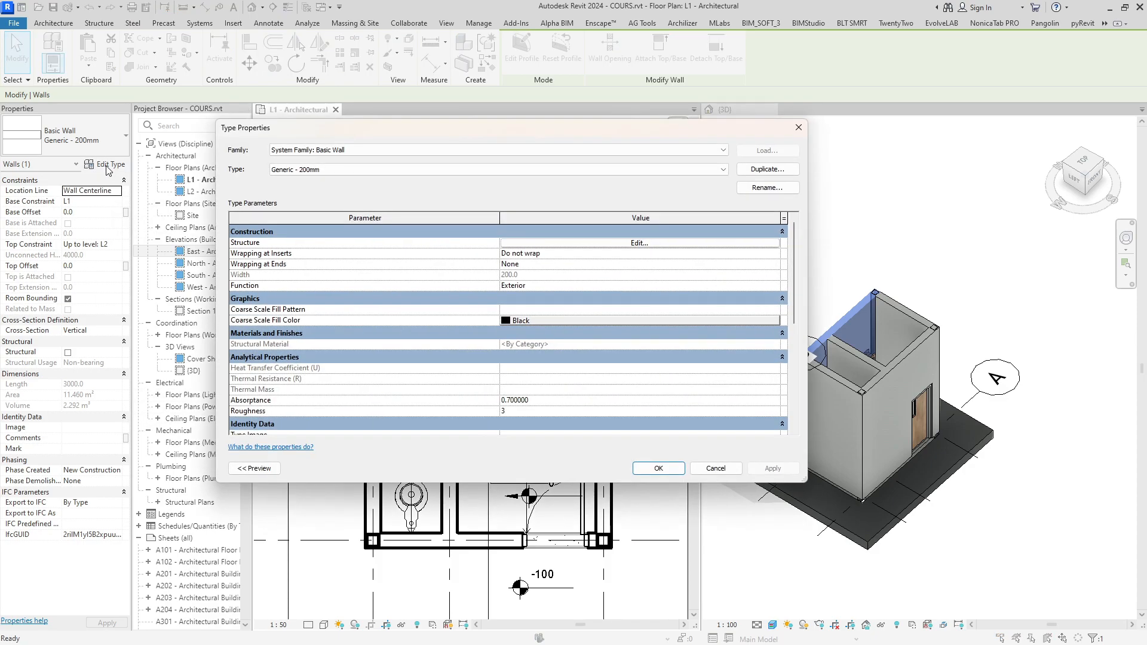
scroll(550, 345, down, 6)
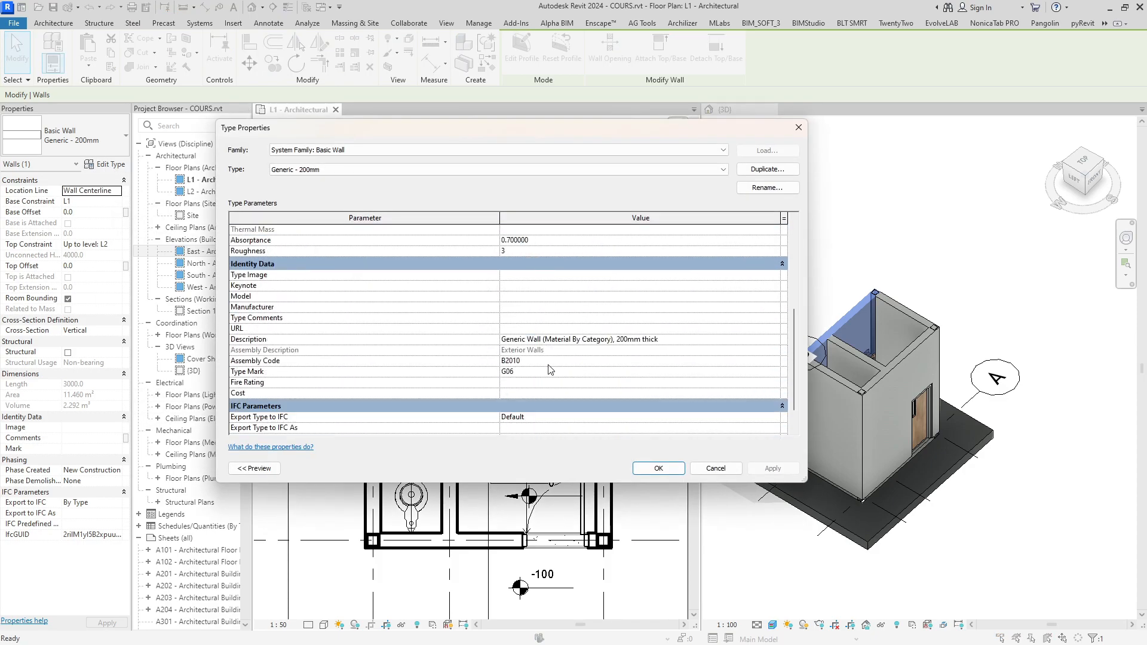
click(538, 342)
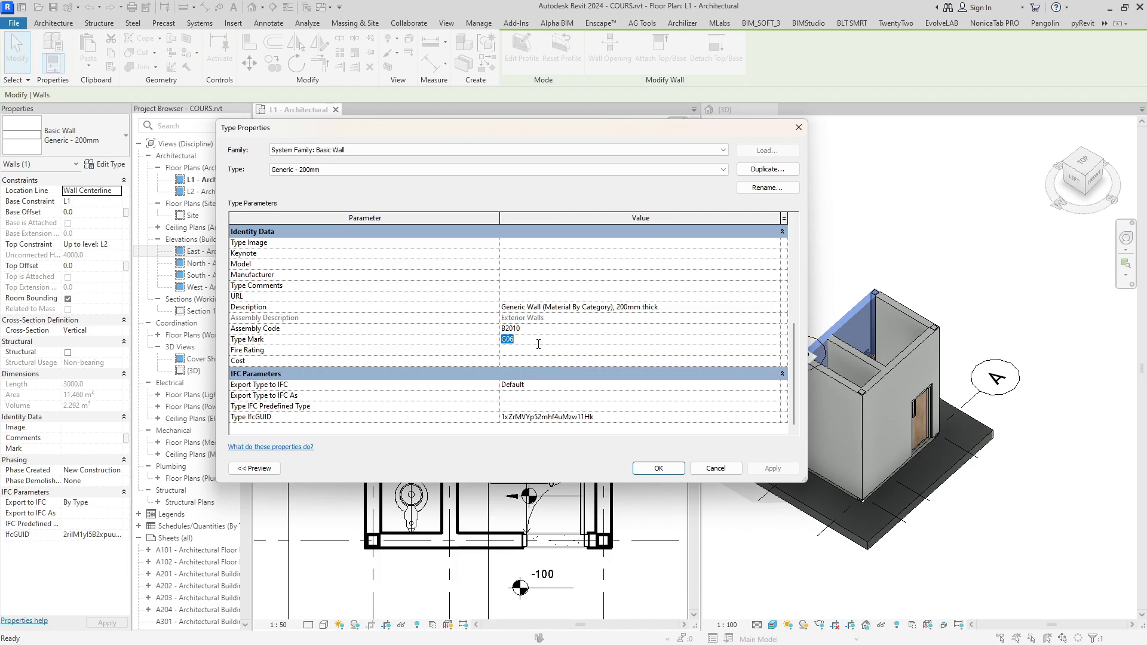
click(658, 468)
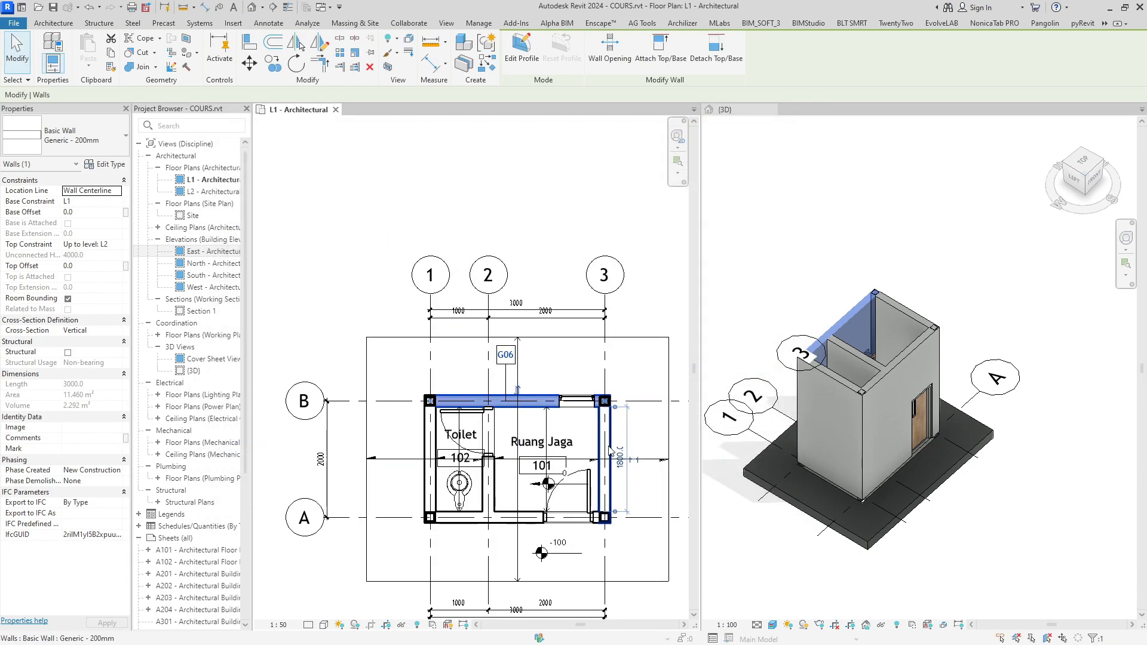
scroll(606, 361, down, 3)
key(Escape)
middle_drag(603, 413, 585, 396)
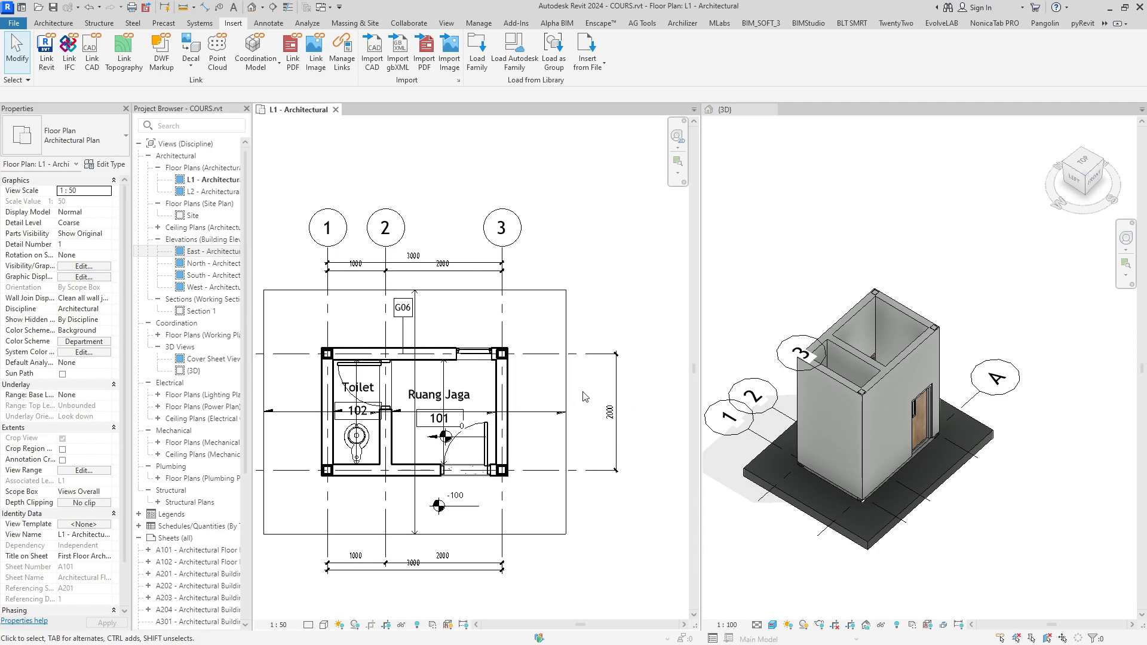
Place the text note "Pos jaga" below the floor plan, plus a second note "Pos Jaga" with an elbowed leader
scroll(587, 407, down, 1)
middle_drag(558, 535, 514, 465)
scroll(579, 482, down, 1)
key(t)
key(x)
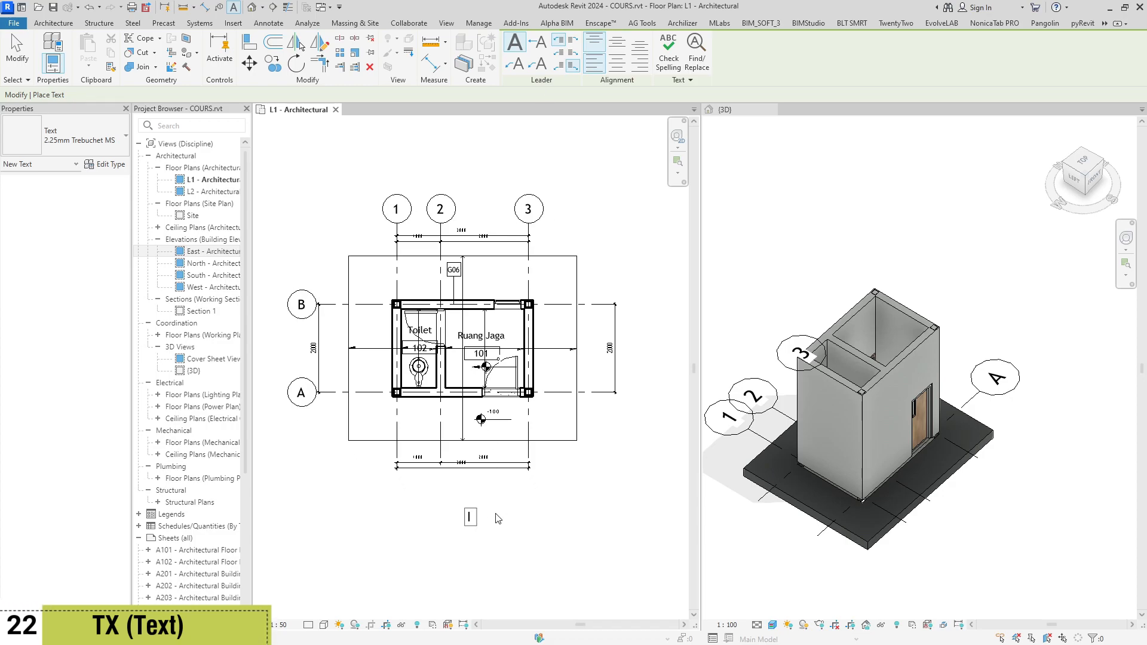
scroll(490, 517, up, 1)
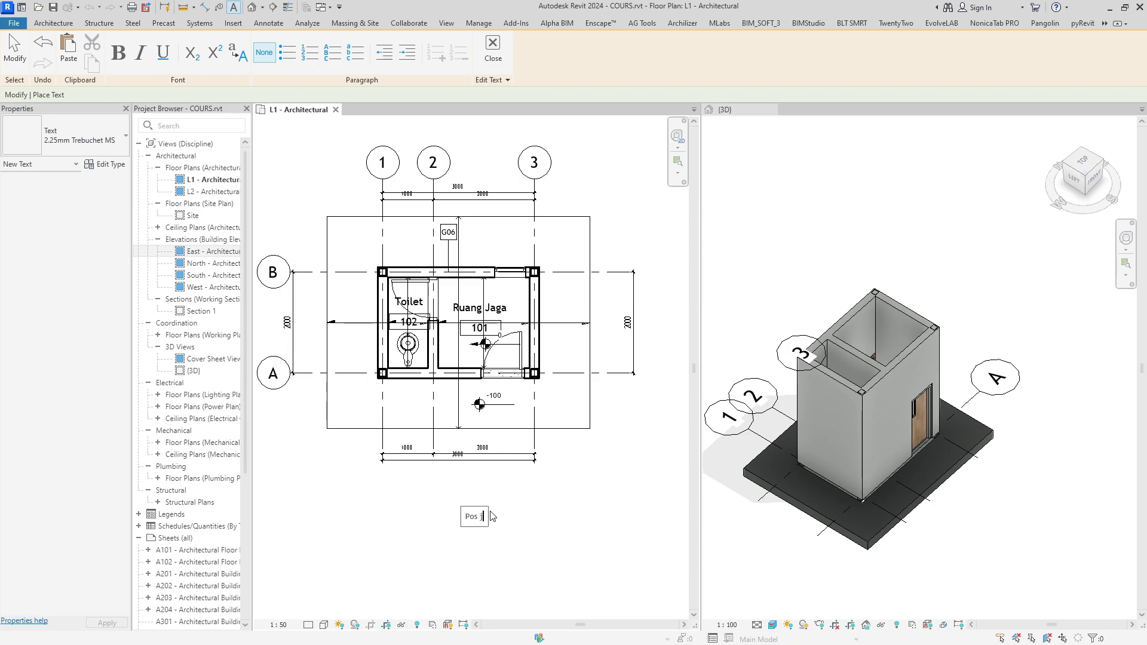
click(543, 561)
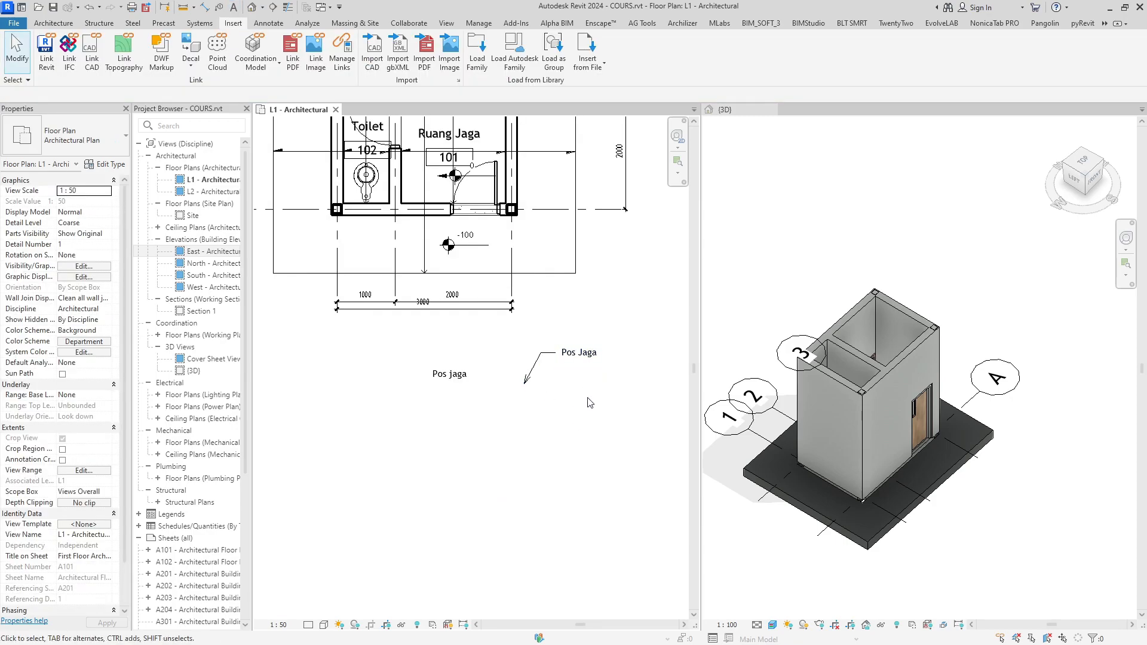
Delete both text notes below the floor plan
drag(592, 416, 379, 335)
middle_drag(394, 362, 409, 391)
key(Delete)
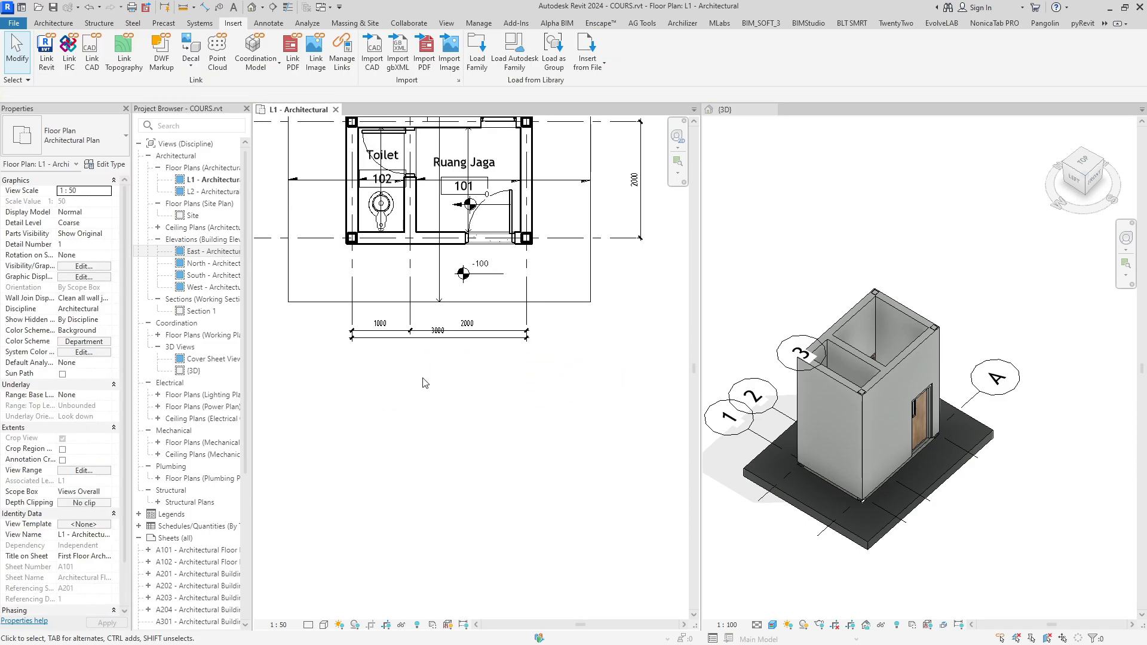
Group the four exterior walls into a model group named "Wall"
scroll(423, 383, down, 1)
scroll(423, 388, up, 1)
middle_drag(448, 200, 472, 319)
scroll(468, 335, up, 1)
middle_drag(622, 437, 609, 473)
scroll(605, 458, up, 1)
click(542, 353)
scroll(550, 350, up, 2)
middle_drag(553, 327, 582, 344)
scroll(554, 356, down, 1)
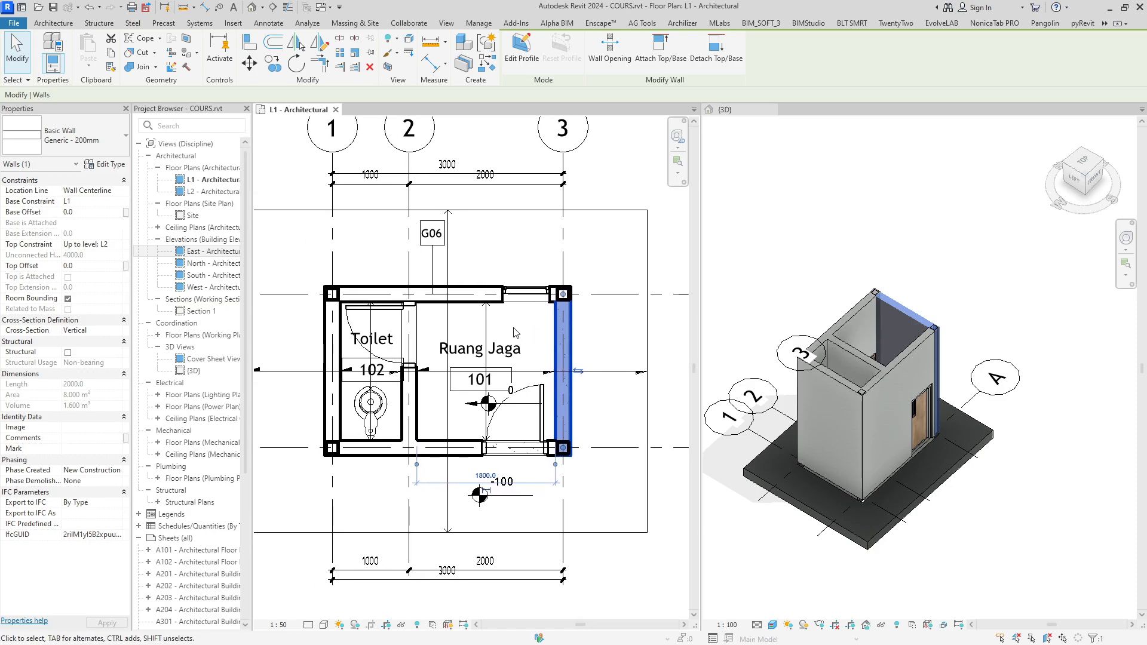
ctrl+click(490, 294)
middle_drag(472, 347, 496, 323)
ctrl+click(357, 316)
middle_drag(358, 315, 356, 279)
ctrl+click(465, 391)
scroll(523, 312, up, 2)
scroll(523, 312, down, 2)
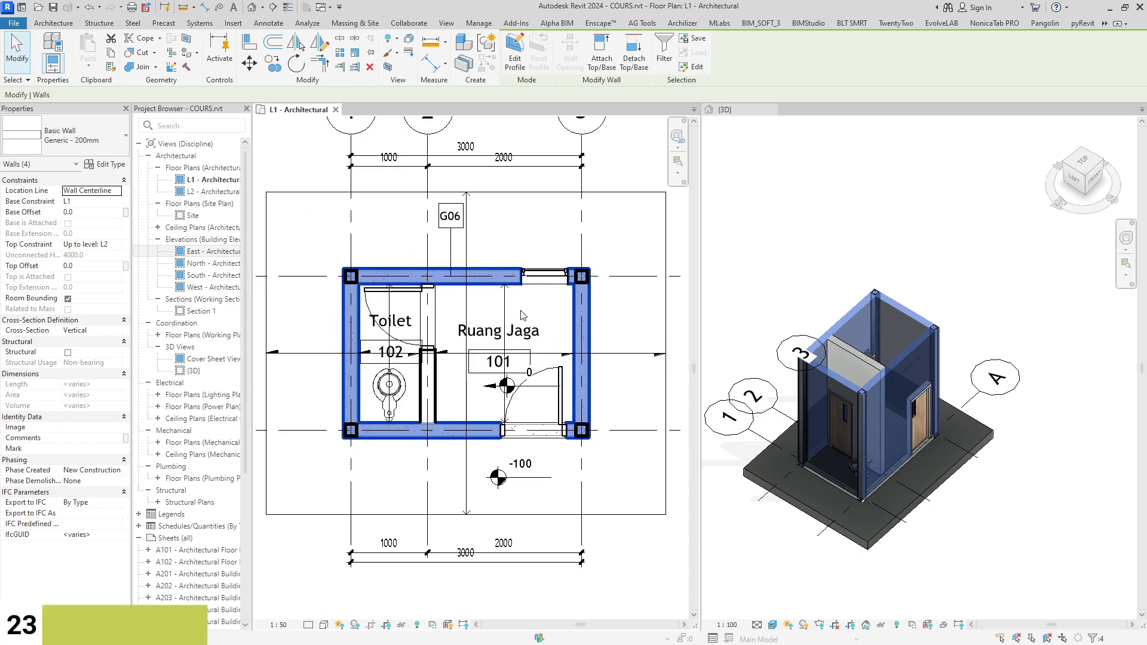
key(g)
key(p)
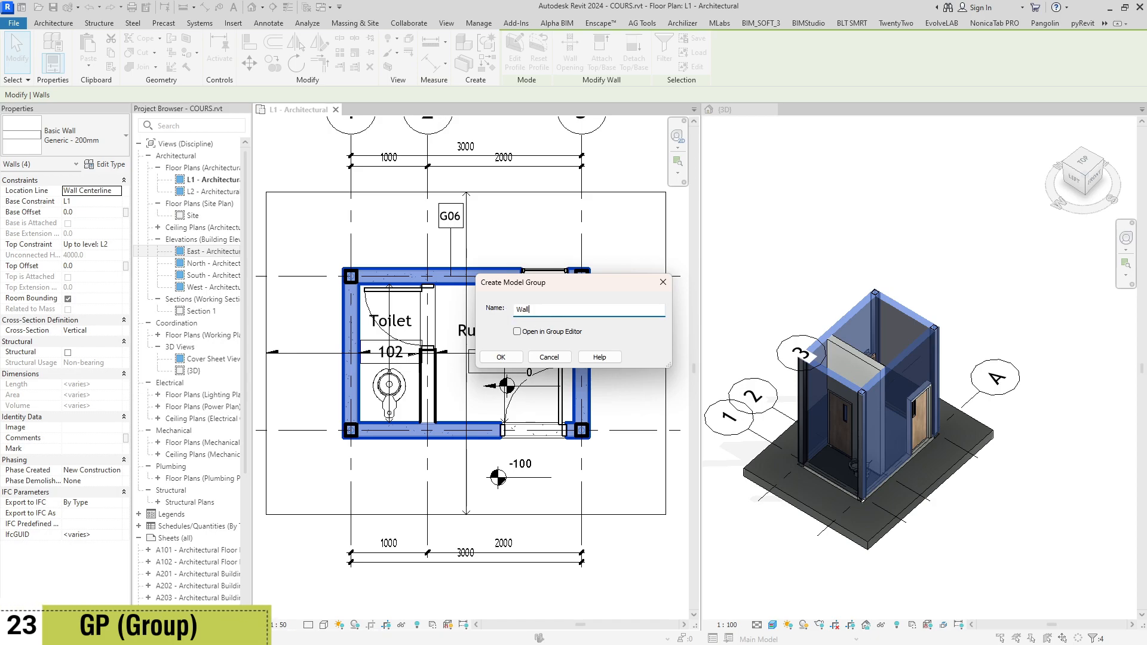
text(Wall)
middle_drag(482, 466, 468, 430)
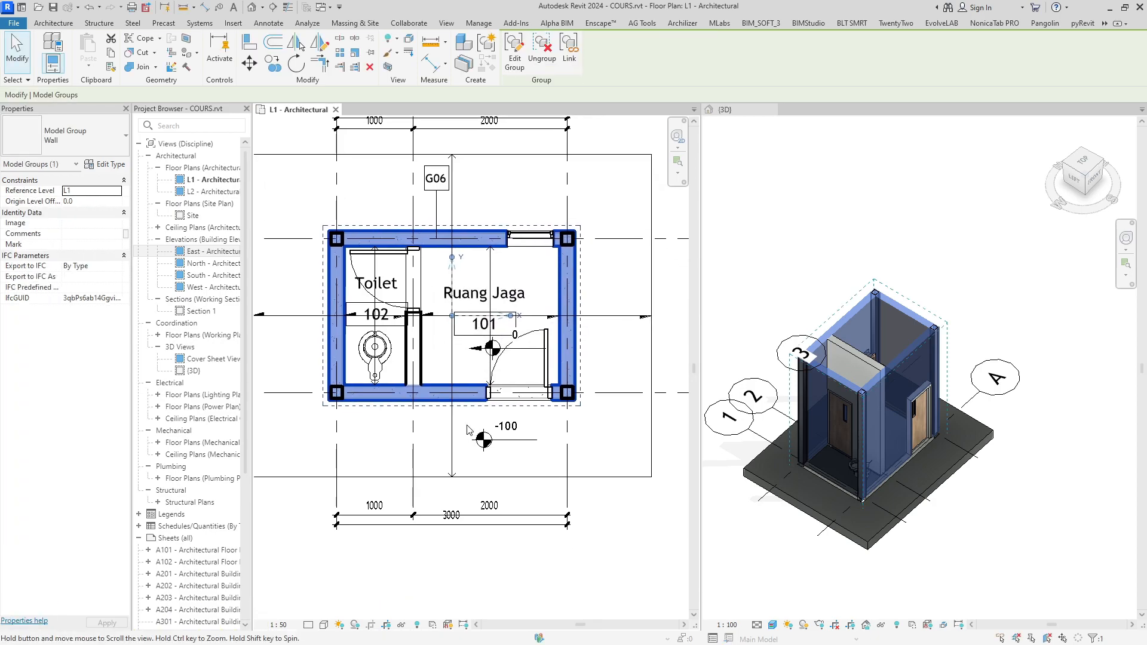
Edit the Wall group and add the partition wall between Toilet and Ruang Jaga to it
middle_drag(615, 456, 620, 479)
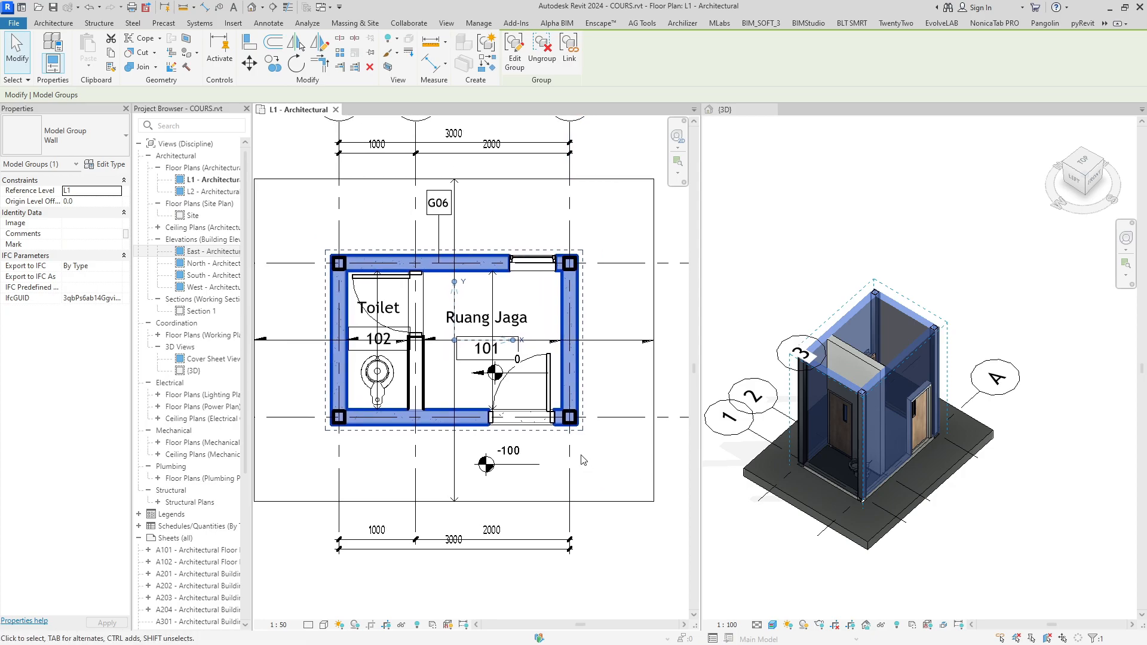
key(g)
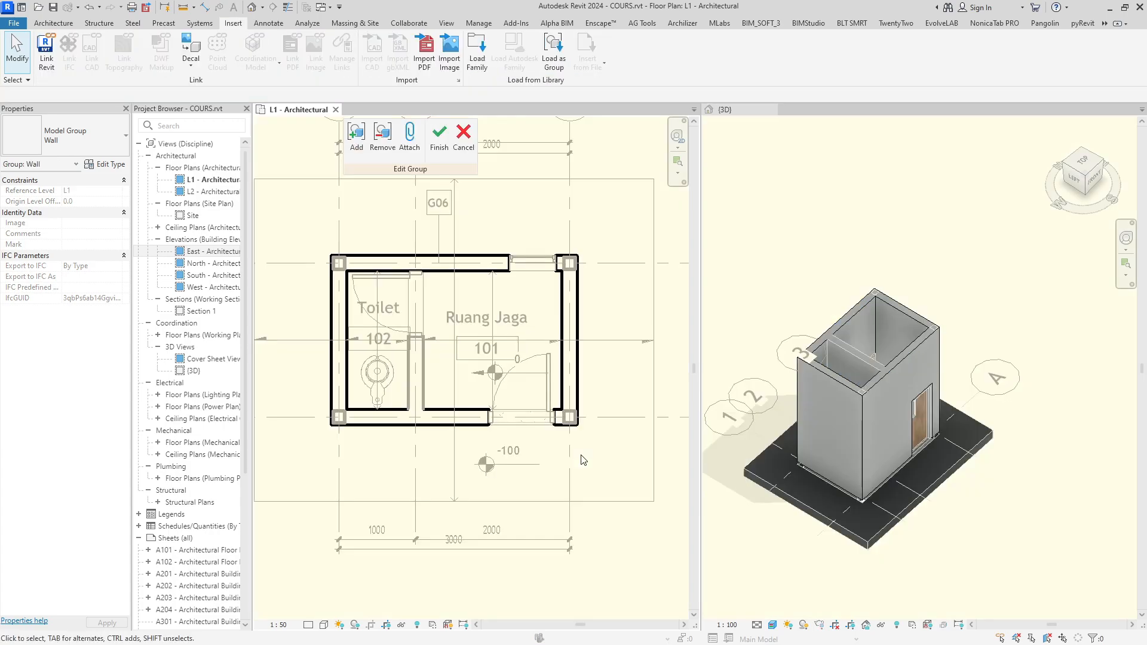
scroll(533, 464, down, 1)
click(461, 297)
scroll(481, 328, up, 1)
click(479, 322)
middle_drag(477, 320, 499, 362)
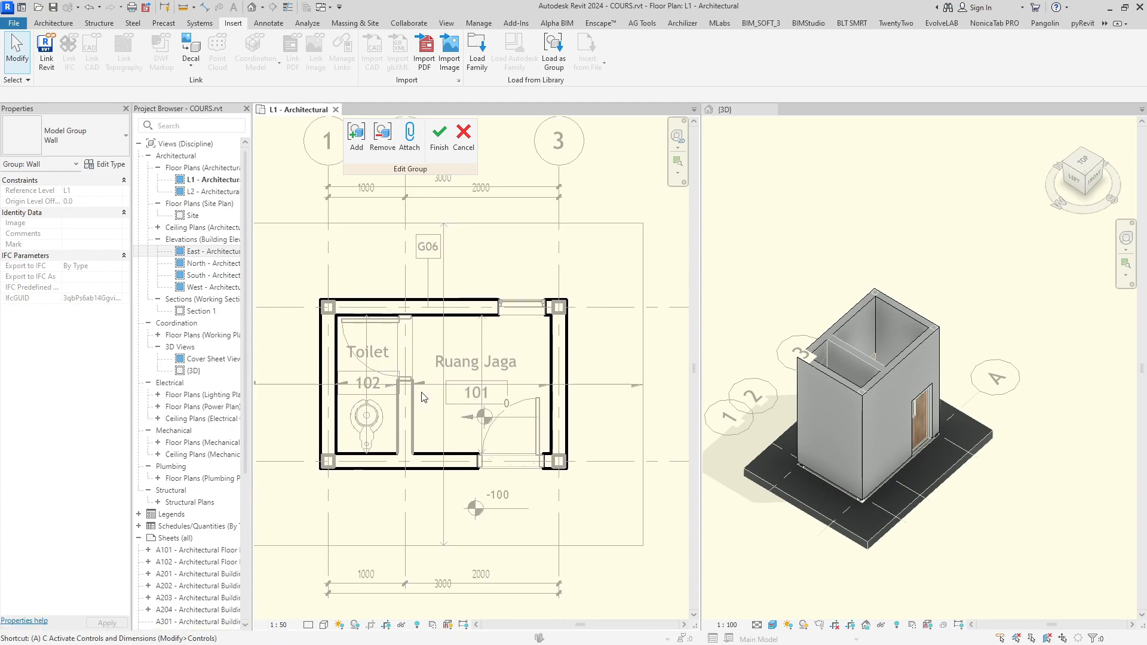
key(a)
key(p)
middle_drag(390, 396, 413, 398)
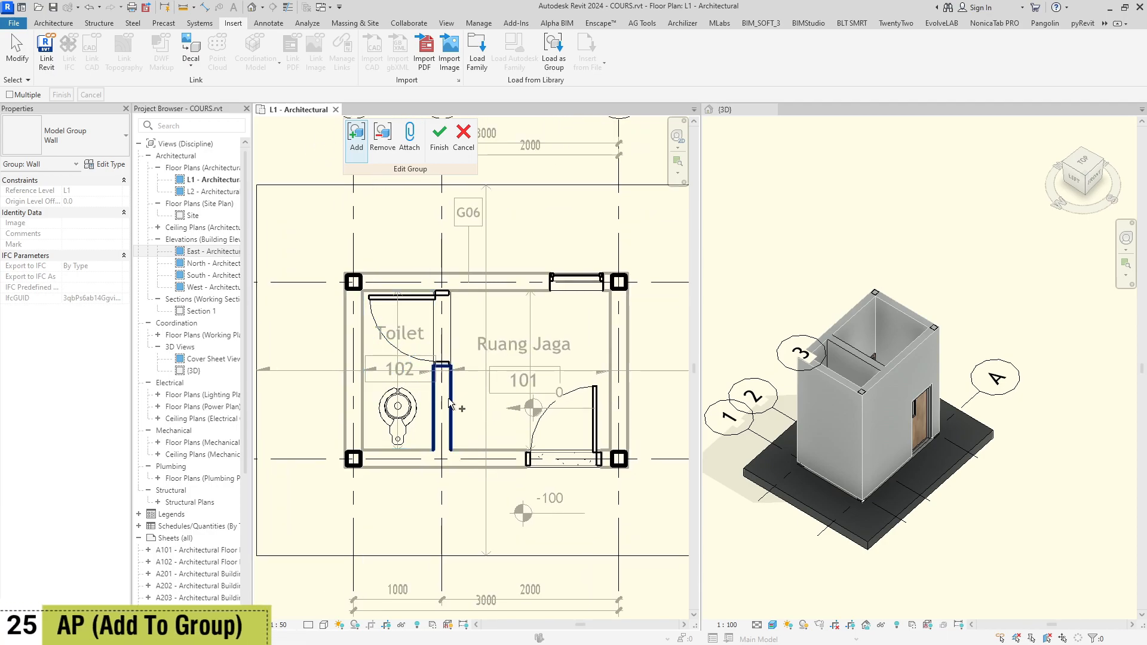
scroll(412, 397, up, 1)
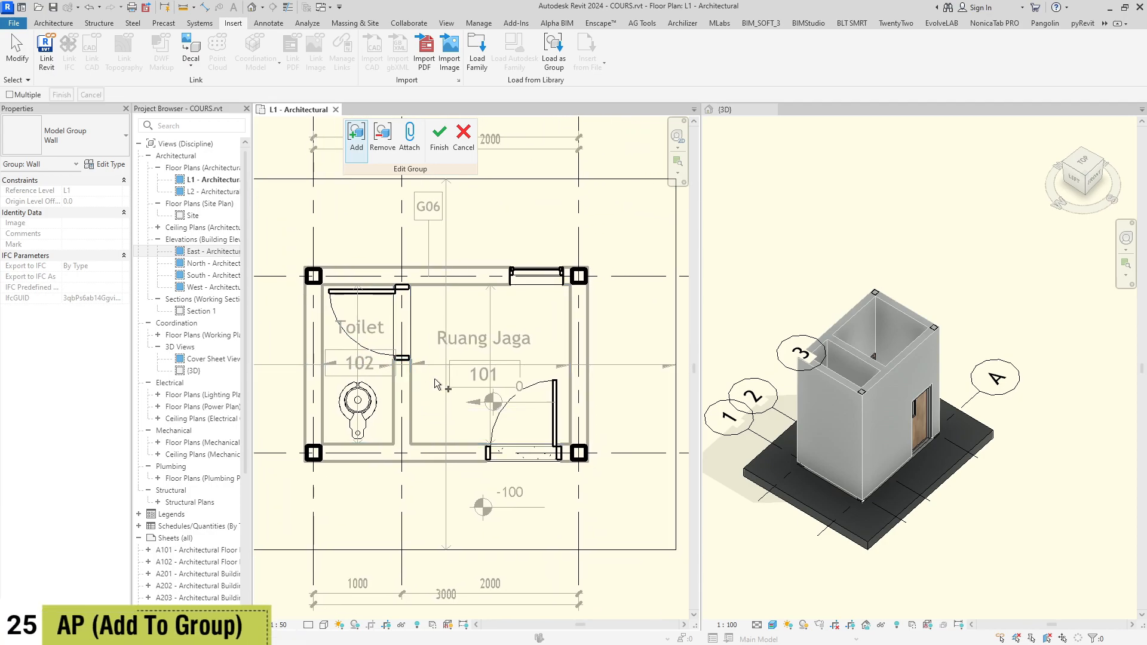
key(Escape)
Select the added partition wall to check it, clear the selection, and finish editing the Wall group
click(410, 398)
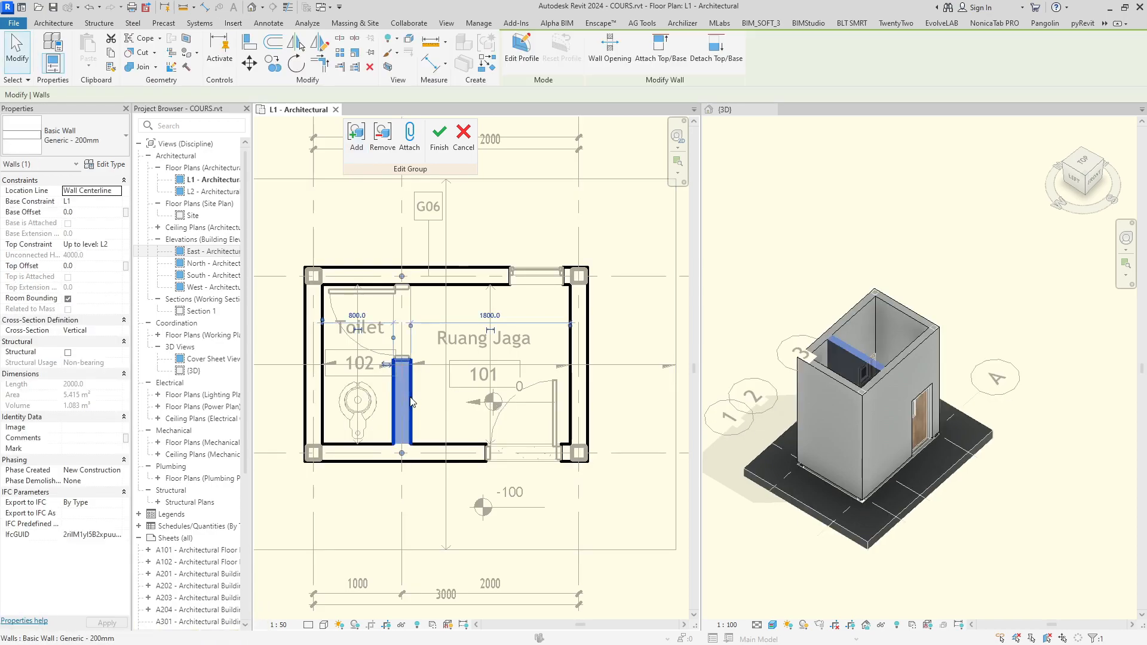
scroll(424, 395, down, 1)
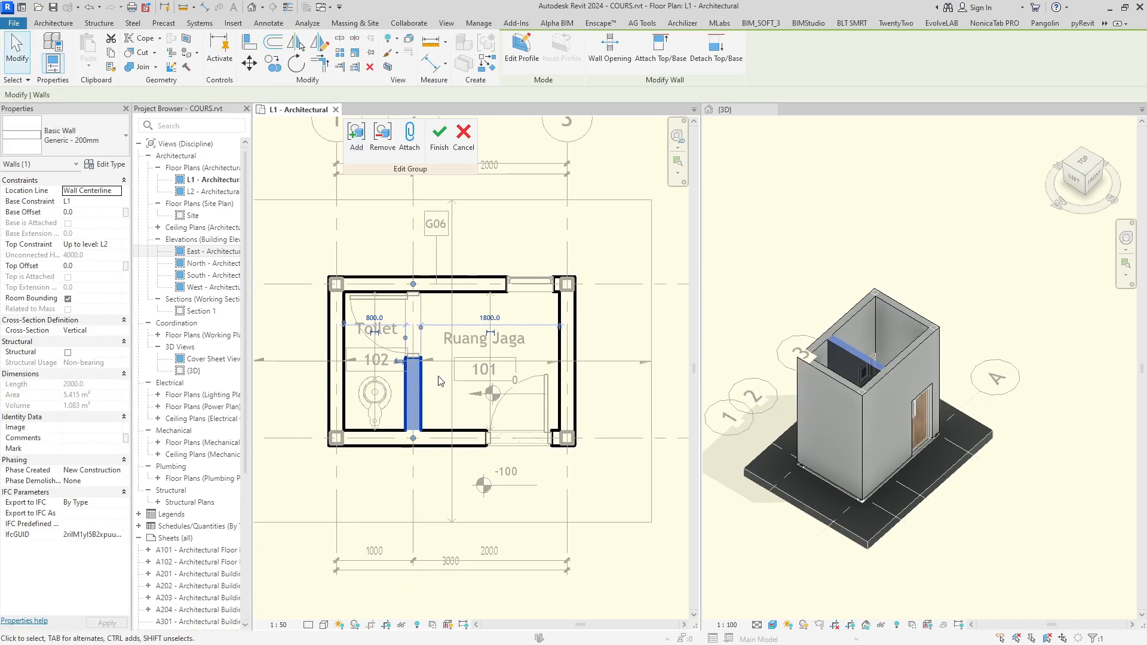
mouse_move(444, 398)
middle_down()
mouse_move(427, 419)
mouse_move(455, 417)
mouse_move(451, 397)
middle_up()
click(443, 407)
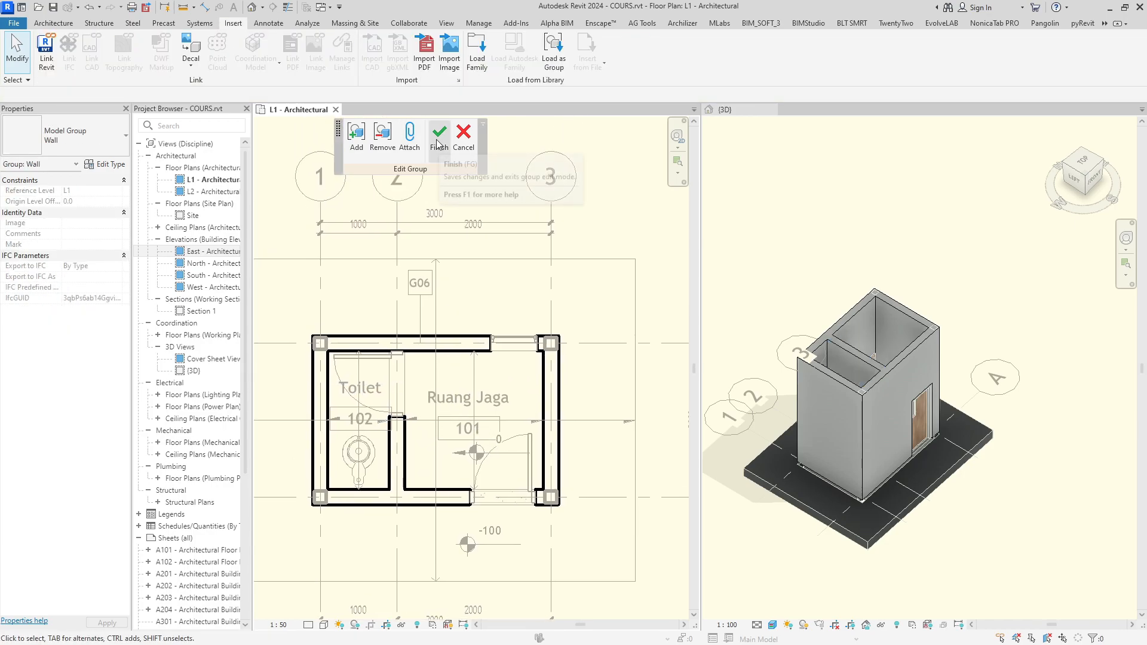
middle_drag(468, 323, 484, 305)
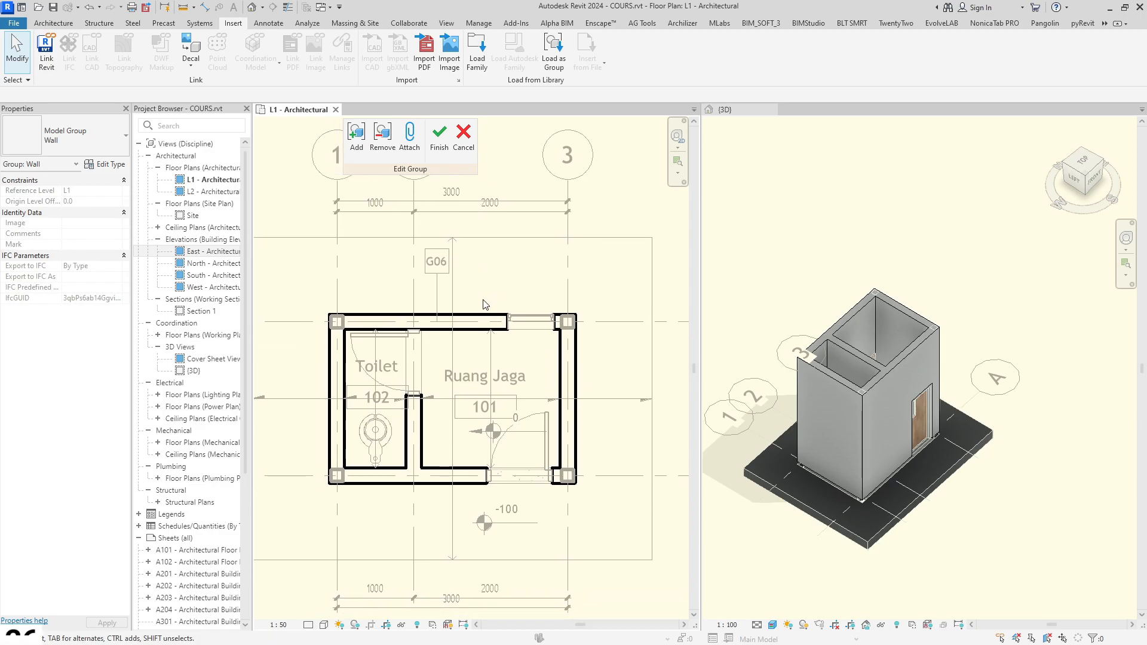
key(f)
key(g)
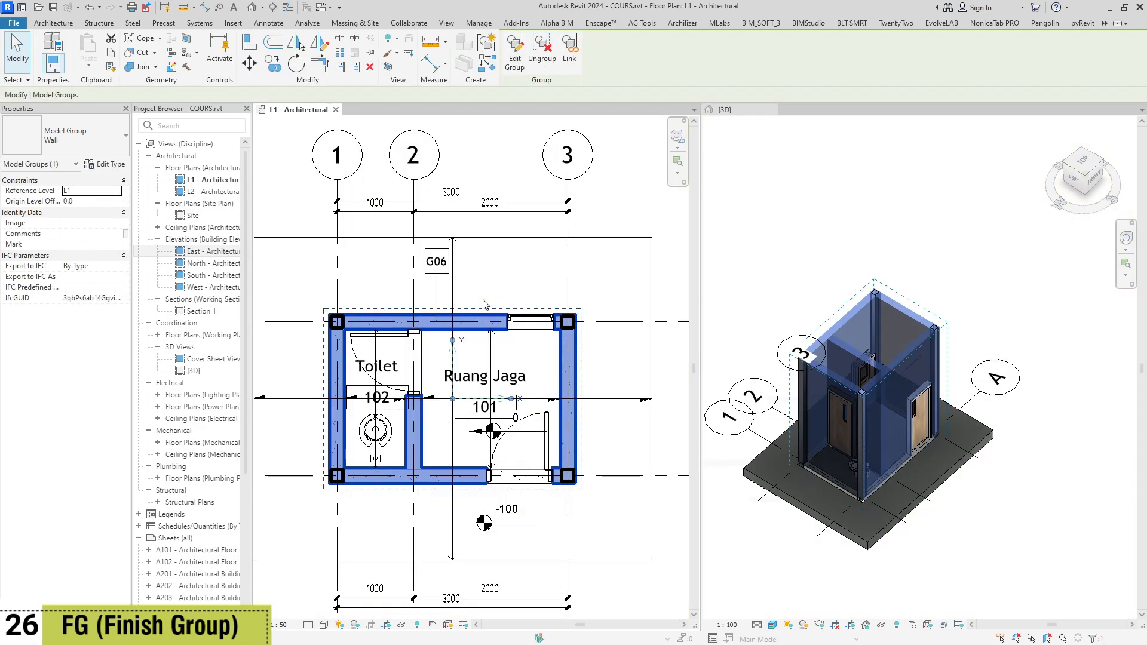
Ungroup the Wall model group in the floor plan
middle_drag(492, 304, 502, 286)
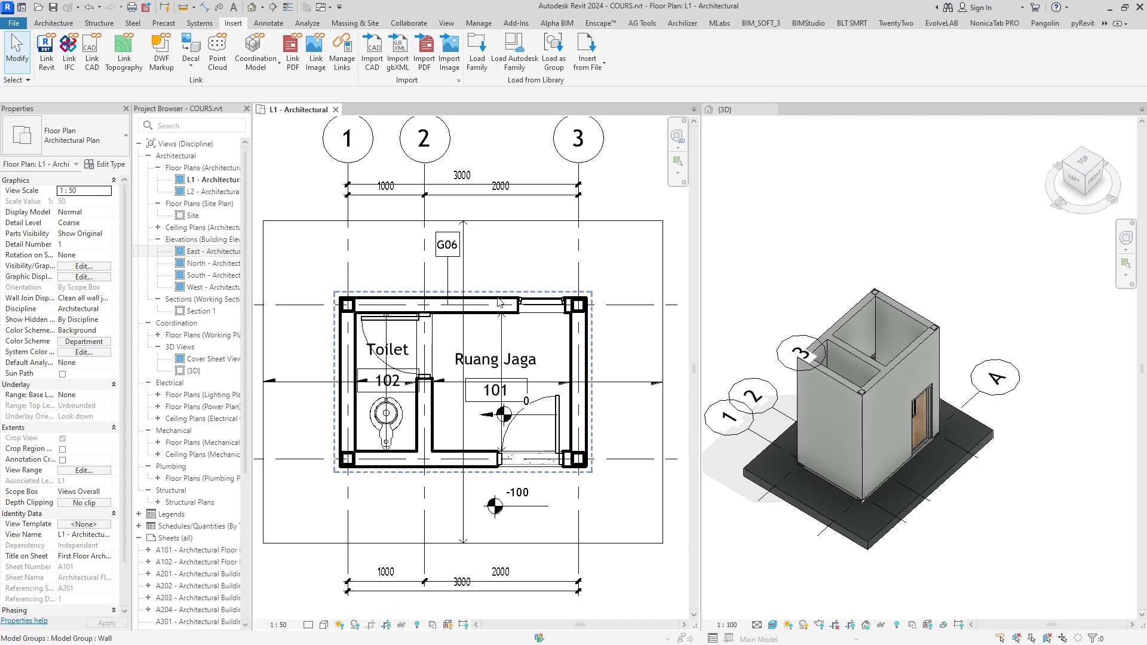
click(499, 302)
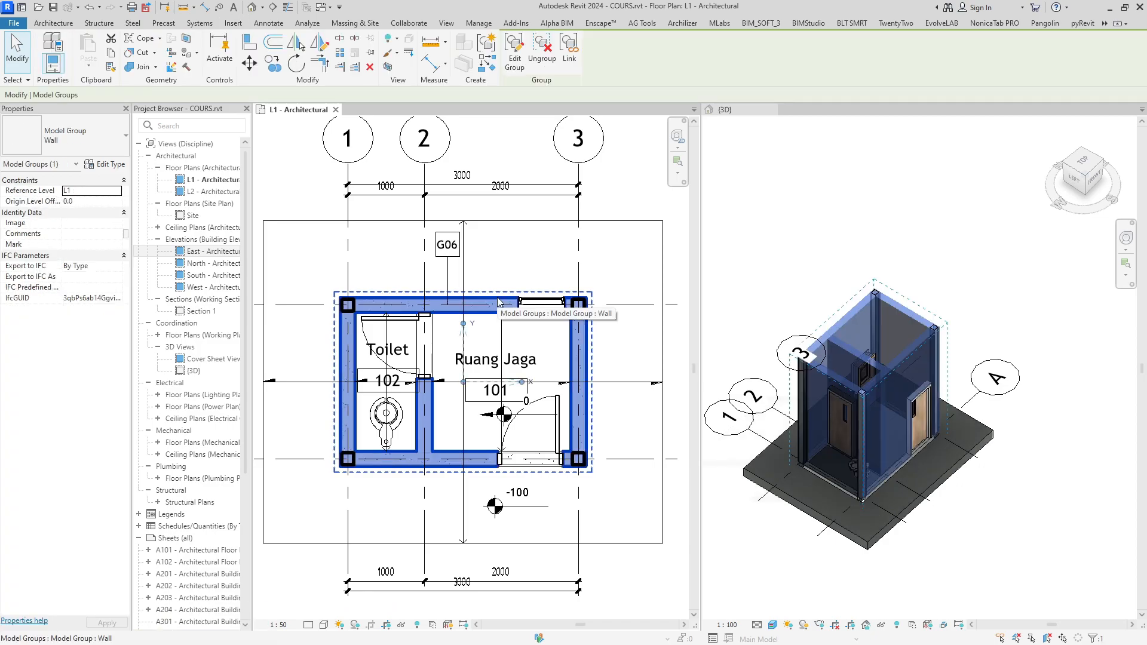
key(u)
key(g)
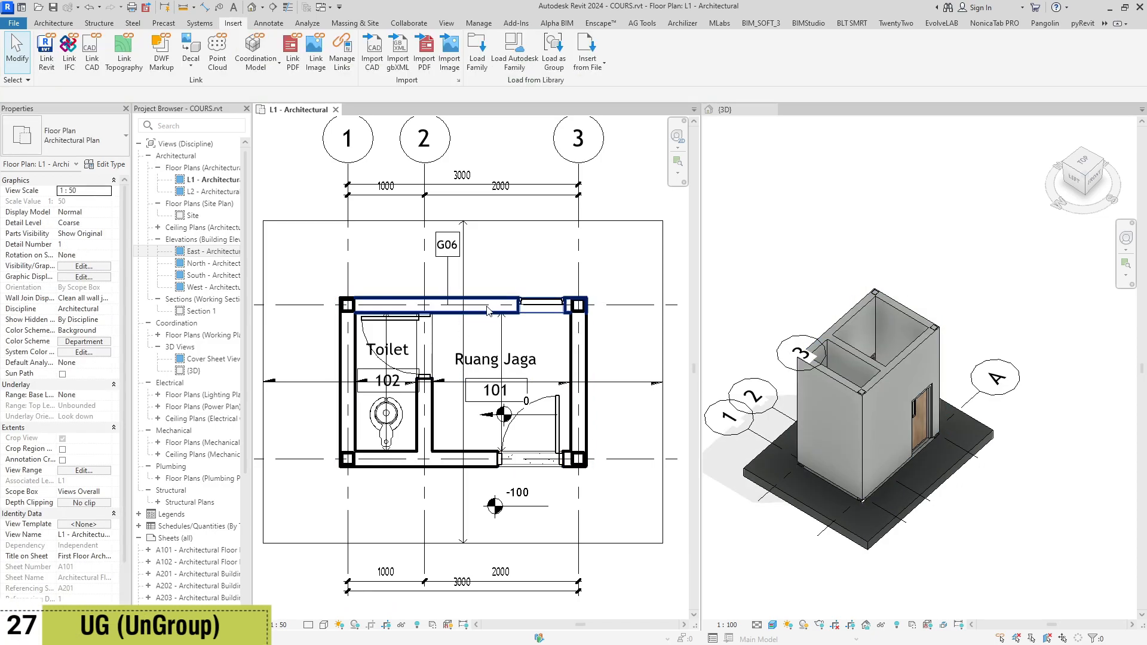
scroll(499, 278, down, 2)
scroll(537, 391, up, 1)
scroll(538, 391, down, 2)
middle_drag(532, 418, 503, 442)
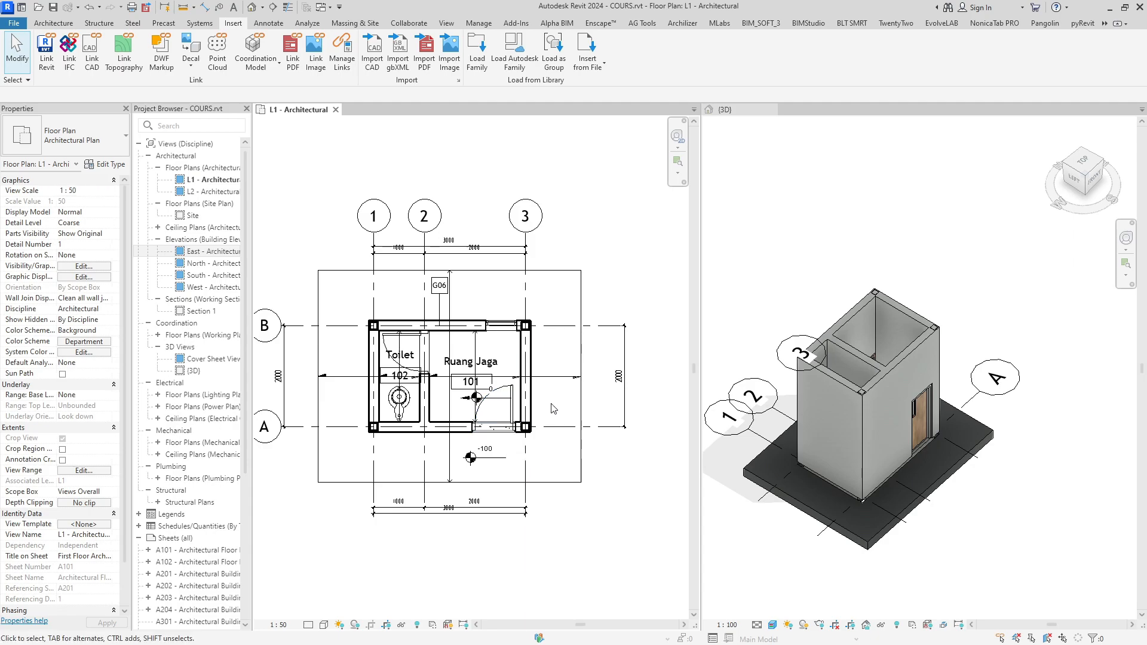
middle_drag(548, 540, 562, 520)
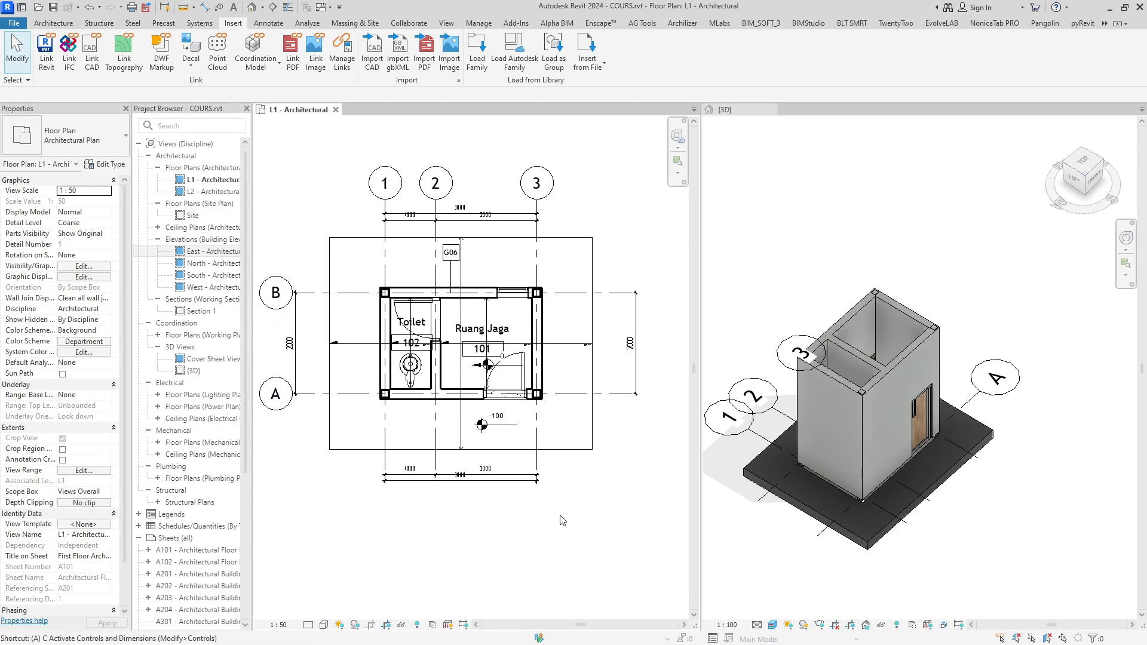
key(a)
key(l)
scroll(561, 521, down, 1)
key(Escape)
middle_drag(627, 326, 624, 326)
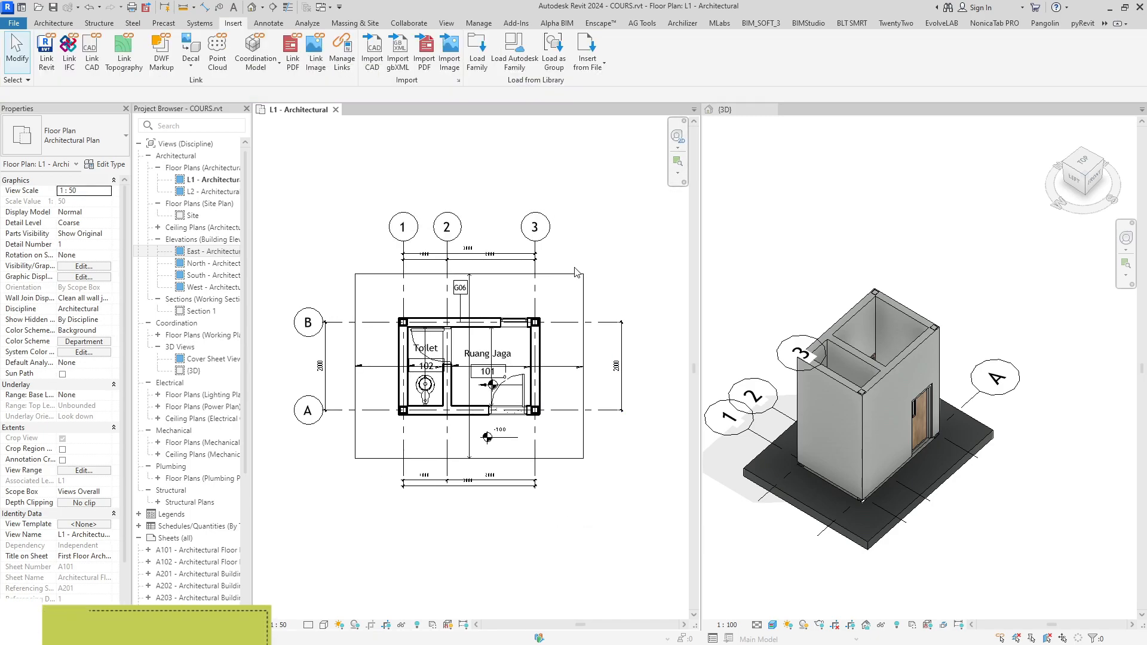
click(1109, 79)
middle_drag(469, 194, 472, 161)
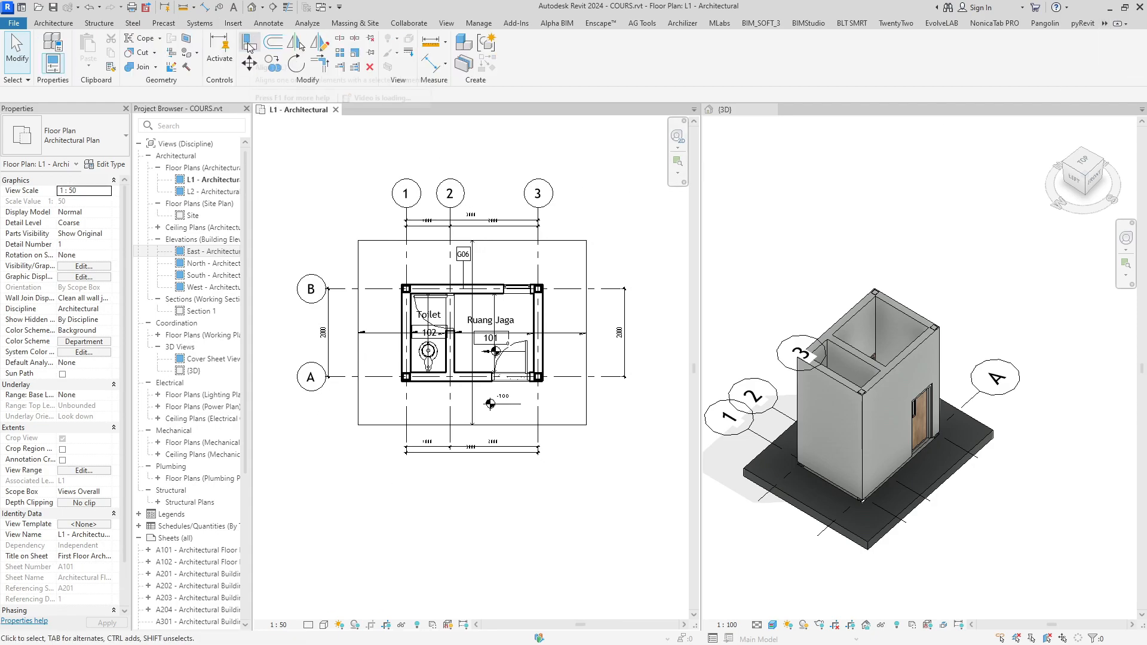
Draw a short vertical wall in the empty area below the floor plan
middle_drag(593, 464, 501, 426)
scroll(505, 461, up, 1)
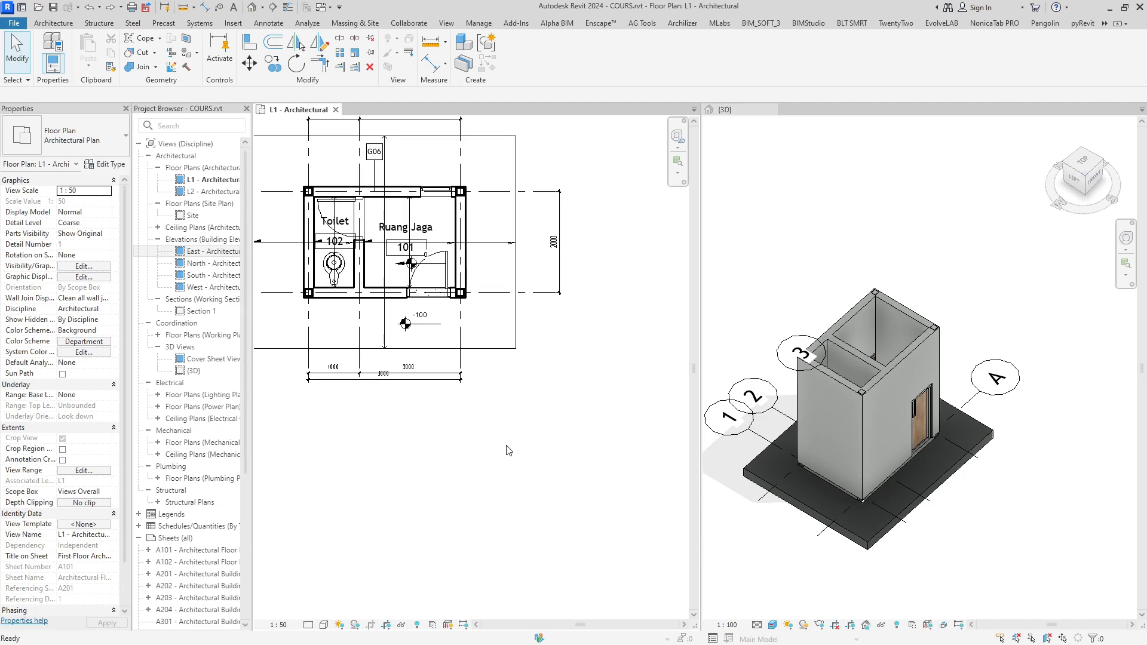
key(w)
key(a)
click(451, 432)
click(451, 488)
key(Escape)
key(Escape)
scroll(481, 467, up, 1)
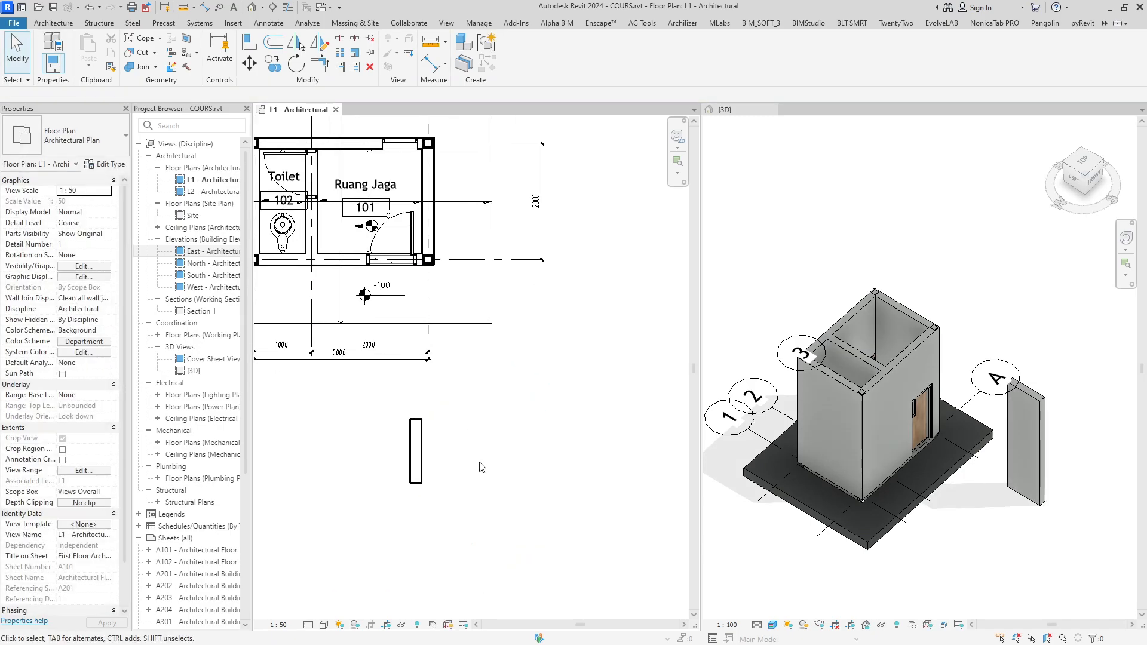
Draw a vertical reference plane of similar length to the right of the short loose wall
key(r)
key(p)
click(495, 475)
click(494, 412)
key(Escape)
key(Escape)
middle_drag(486, 453, 477, 441)
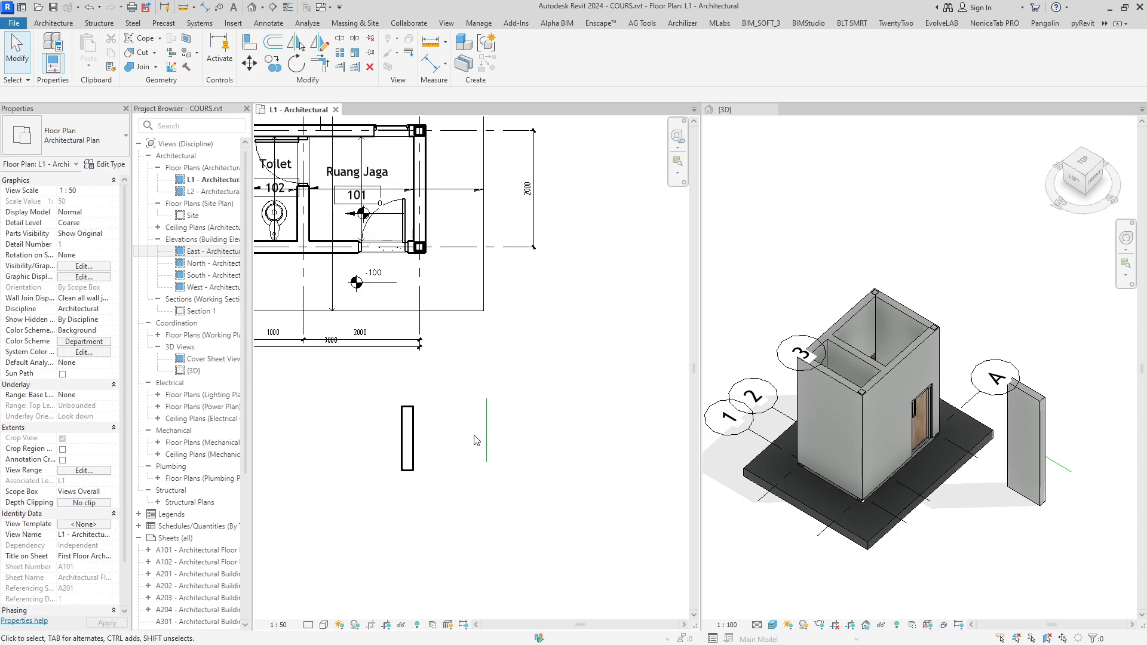
Align the centerline of the short loose wall to the vertical reference plane
key(a)
key(l)
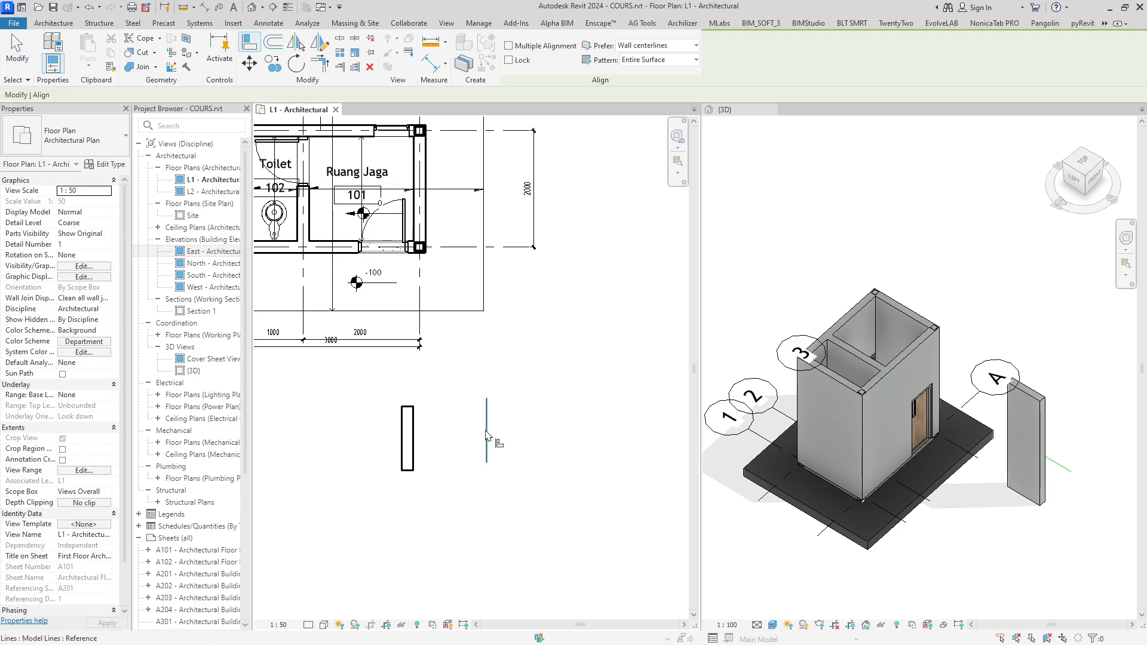
middle_drag(443, 441, 444, 438)
click(410, 436)
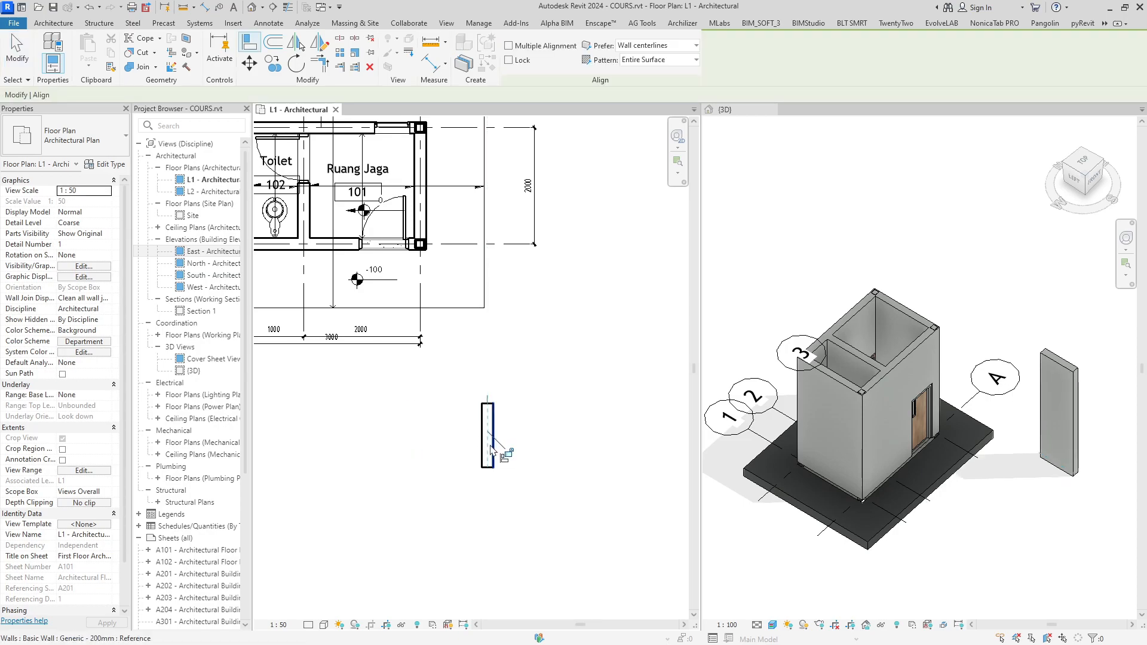
scroll(498, 427, up, 1)
key(Escape)
key(Escape)
drag(515, 425, 459, 392)
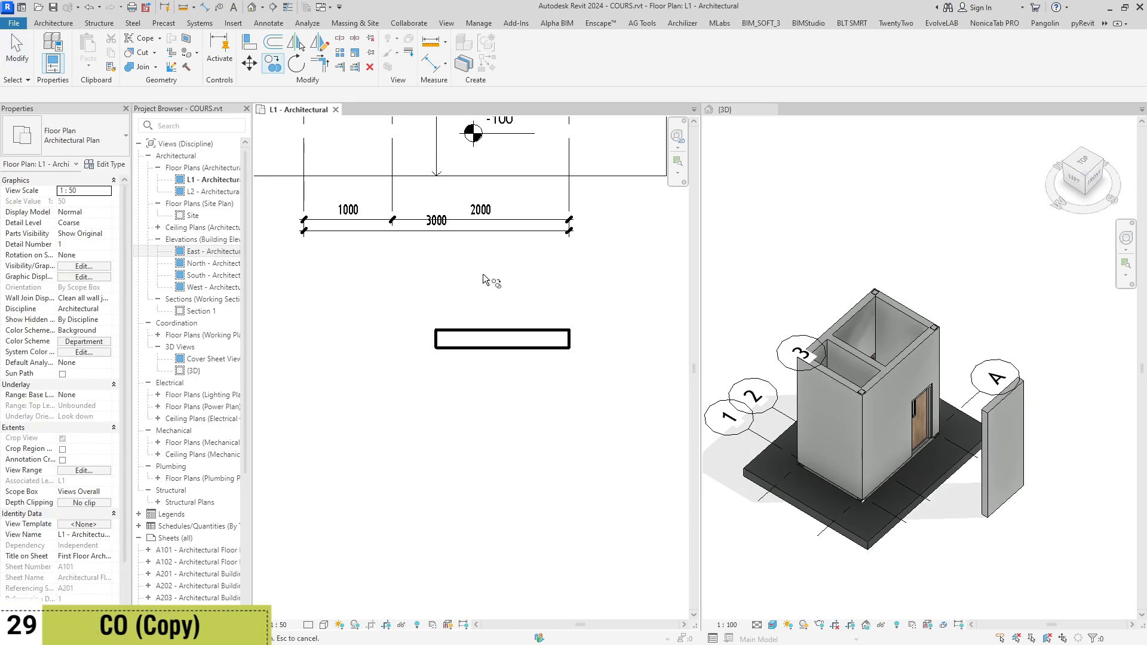
Make two copies of the loose horizontal wall straight down, the first about 600 mm below it
scroll(483, 280, down, 1)
click(510, 325)
key(Return)
click(508, 335)
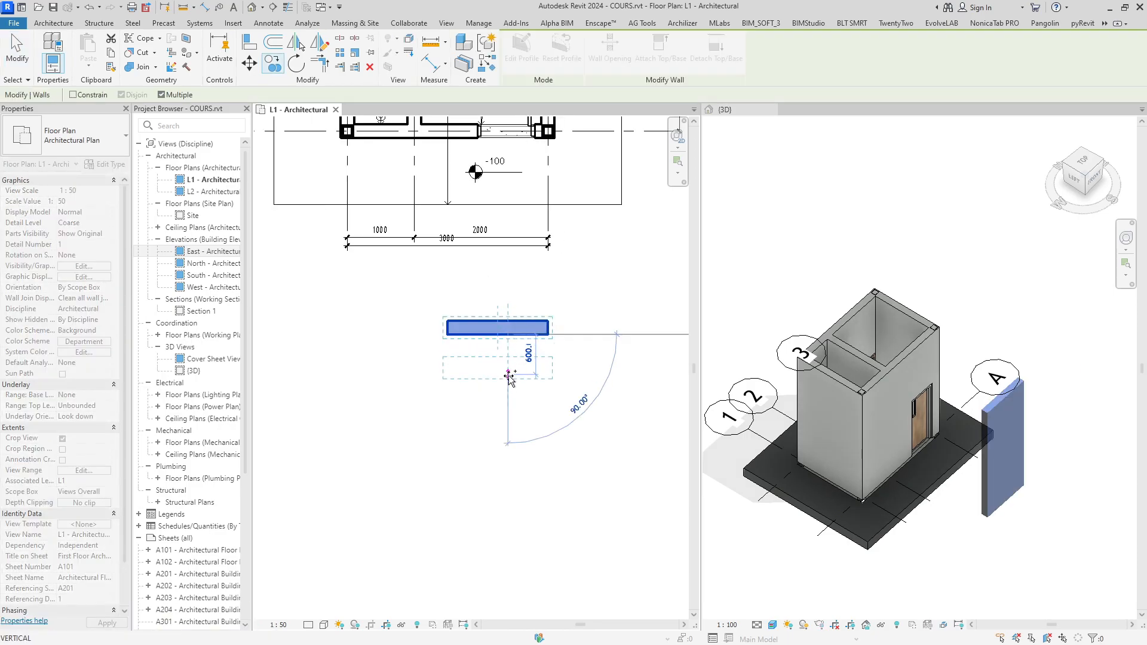
click(509, 375)
click(509, 408)
key(Escape)
key(Escape)
Delete the two wall copies below the original horizontal wall
drag(549, 425, 503, 359)
key(Delete)
middle_drag(505, 363, 507, 377)
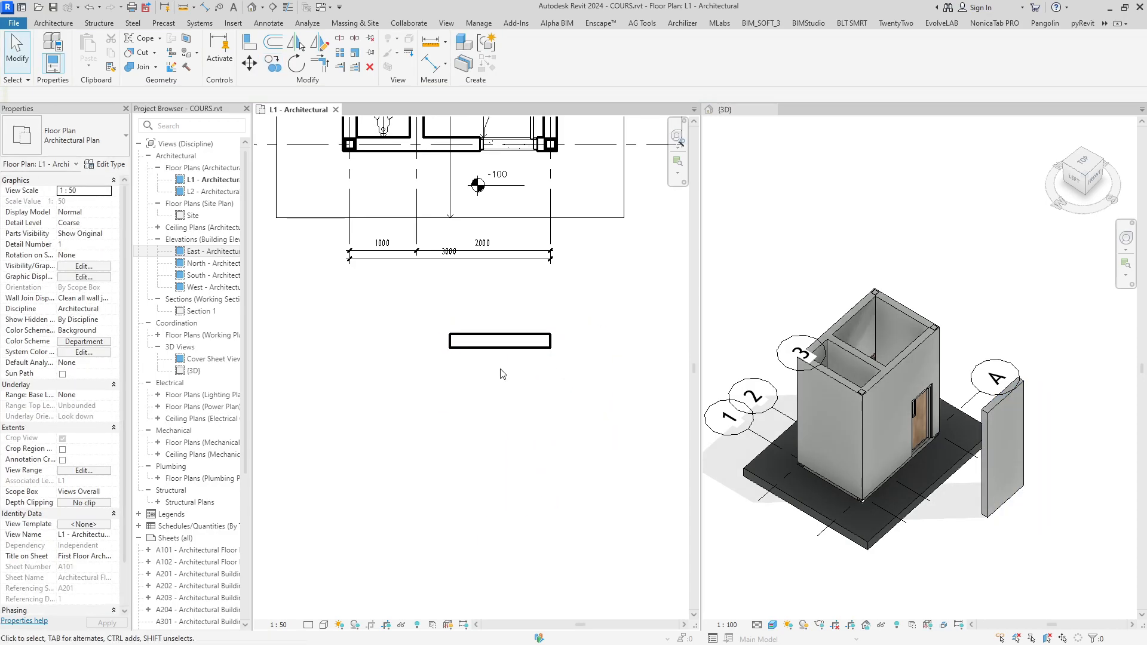
Copy the horizontal wall a short distance straight down and delete that copy
click(272, 60)
click(490, 341)
key(Return)
click(490, 348)
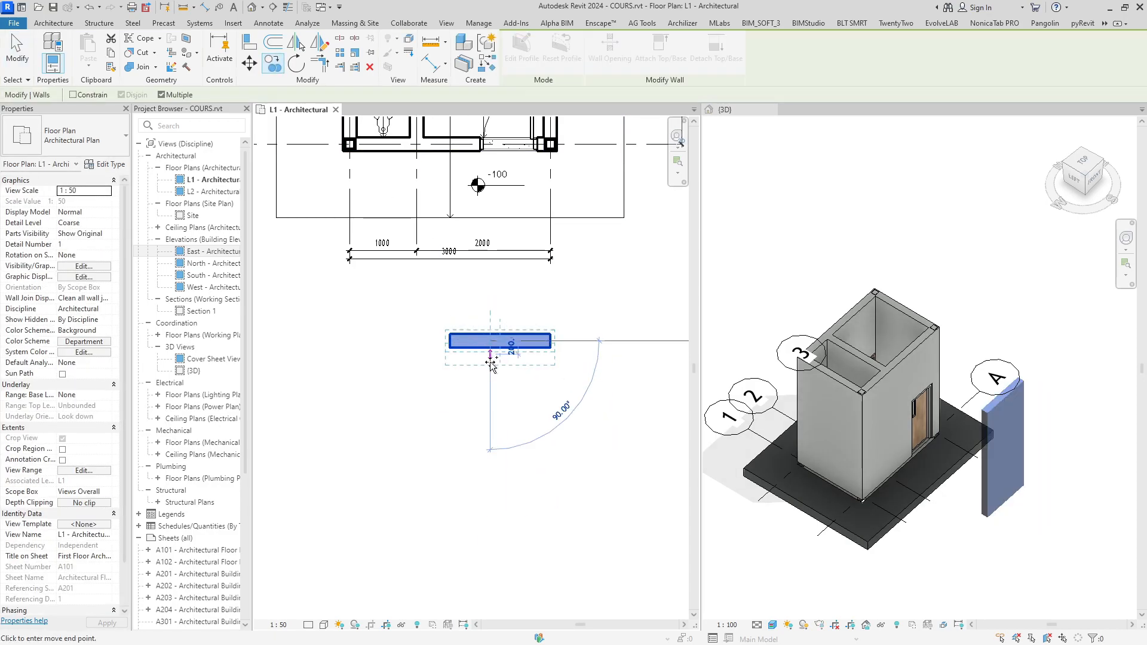
click(492, 381)
key(Delete)
middle_drag(516, 407, 501, 398)
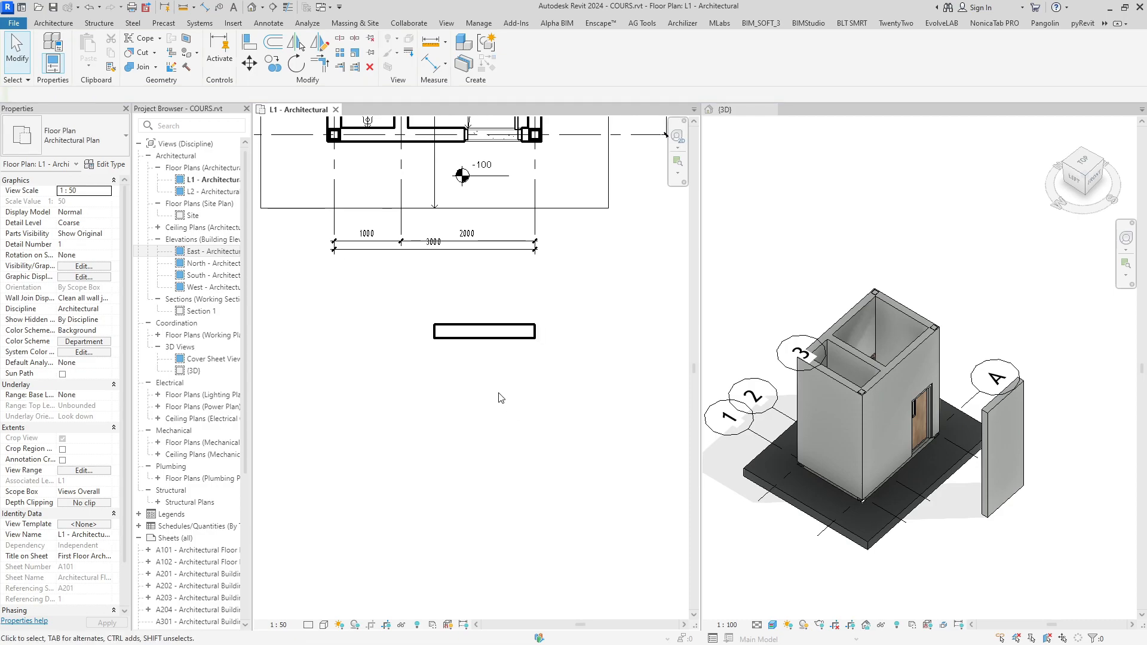
Copy the horizontal wall to a point farther below it and remove the new copy
key(c)
key(c)
click(500, 333)
key(Return)
click(503, 338)
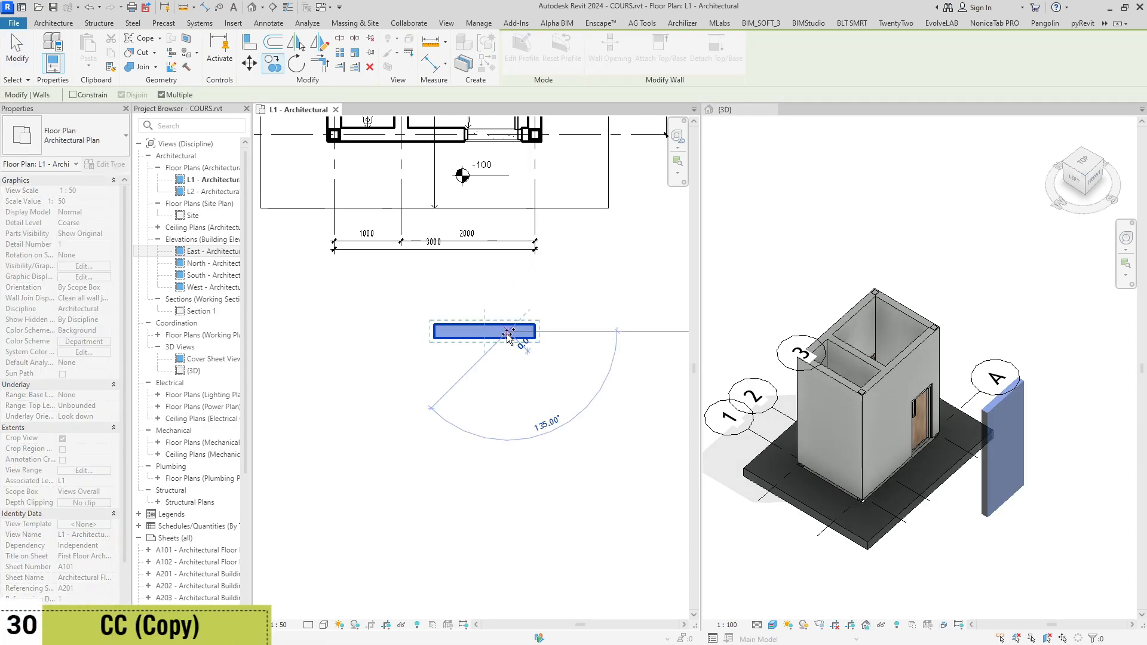
click(503, 404)
drag(537, 358, 494, 422)
key(Delete)
middle_drag(520, 416, 517, 415)
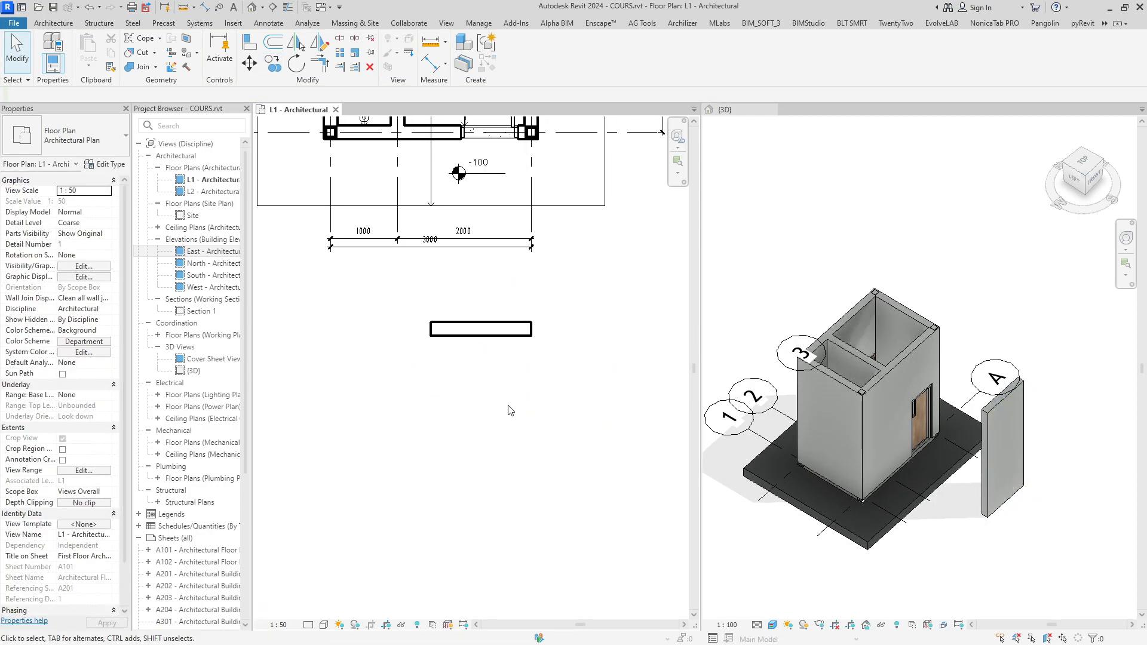
key(c)
key(p)
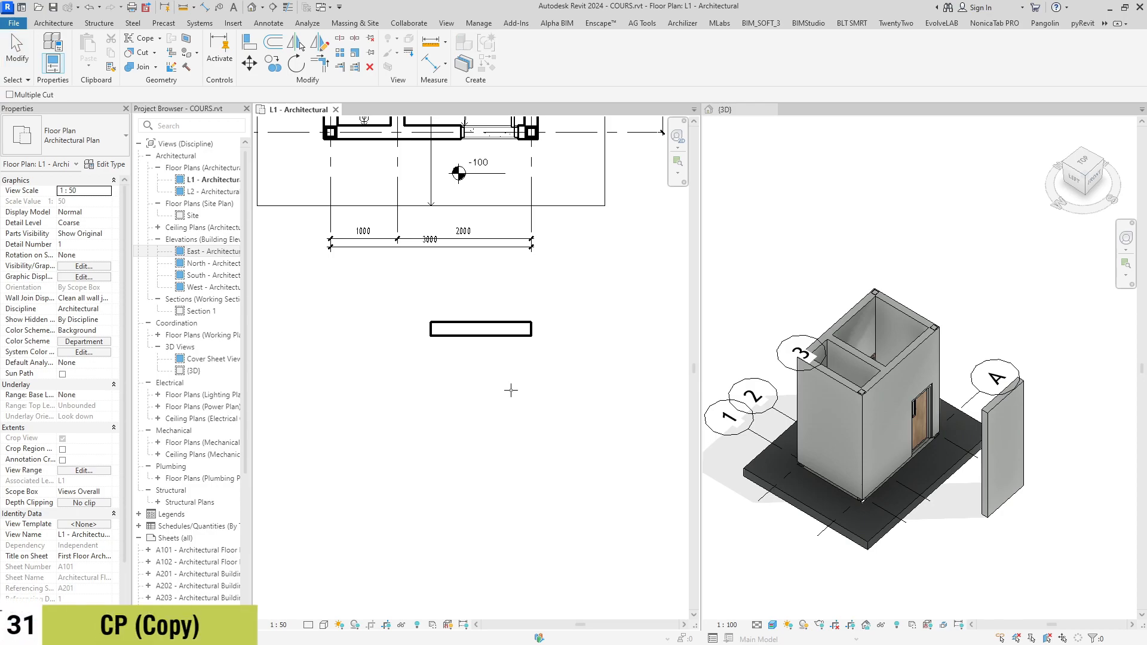
key(Escape)
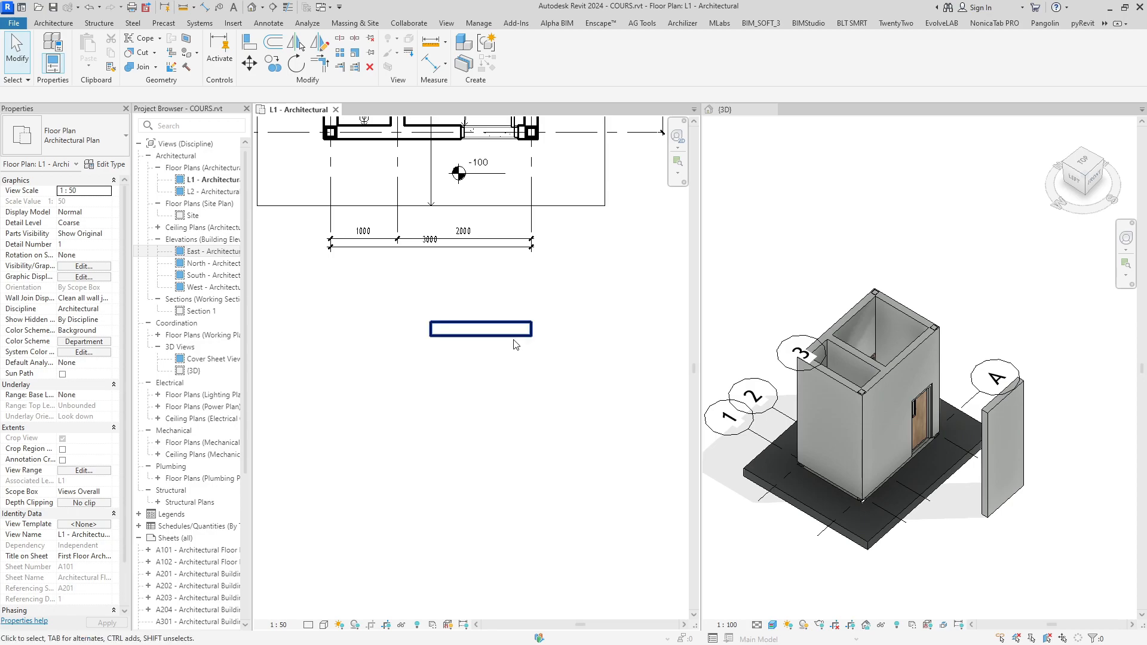
Use Create Similar on the horizontal wall to draw a three-segment hooked wall chain below it, the first segment matching its length
click(513, 333)
key(c)
key(s)
click(428, 388)
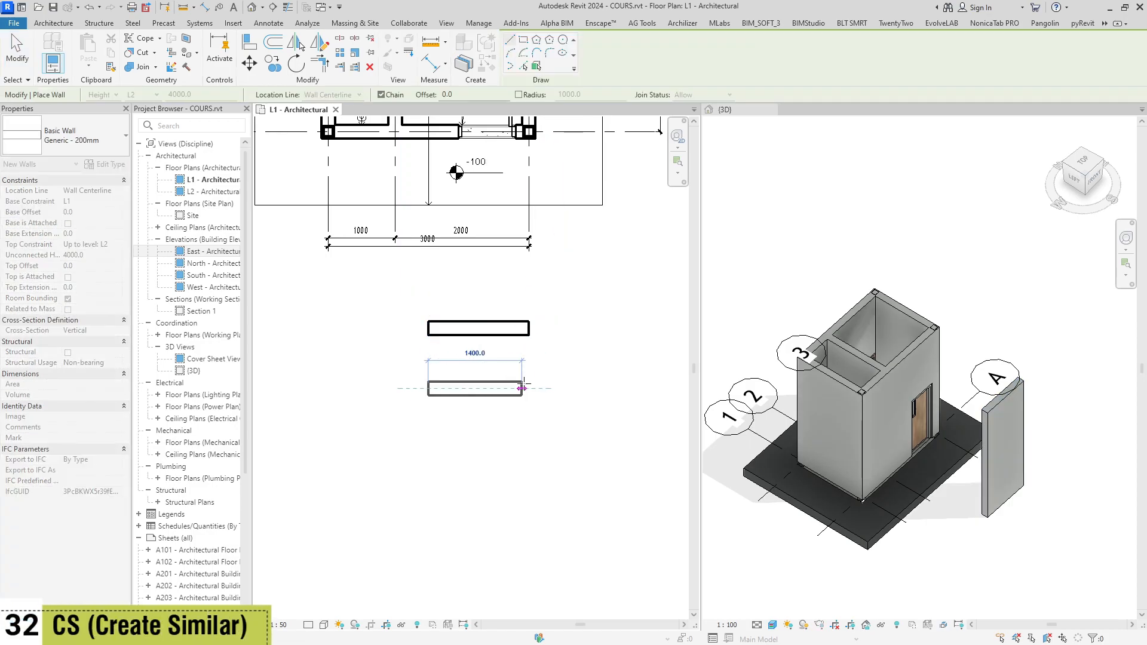
click(529, 388)
click(529, 442)
click(462, 437)
scroll(474, 437, down, 1)
key(Escape)
key(Escape)
Use Create Similar on the structural column at grid A-1 to place a column below the plan, about 500 mm outside grid 1
middle_drag(408, 238, 435, 307)
scroll(435, 308, down, 1)
click(409, 282)
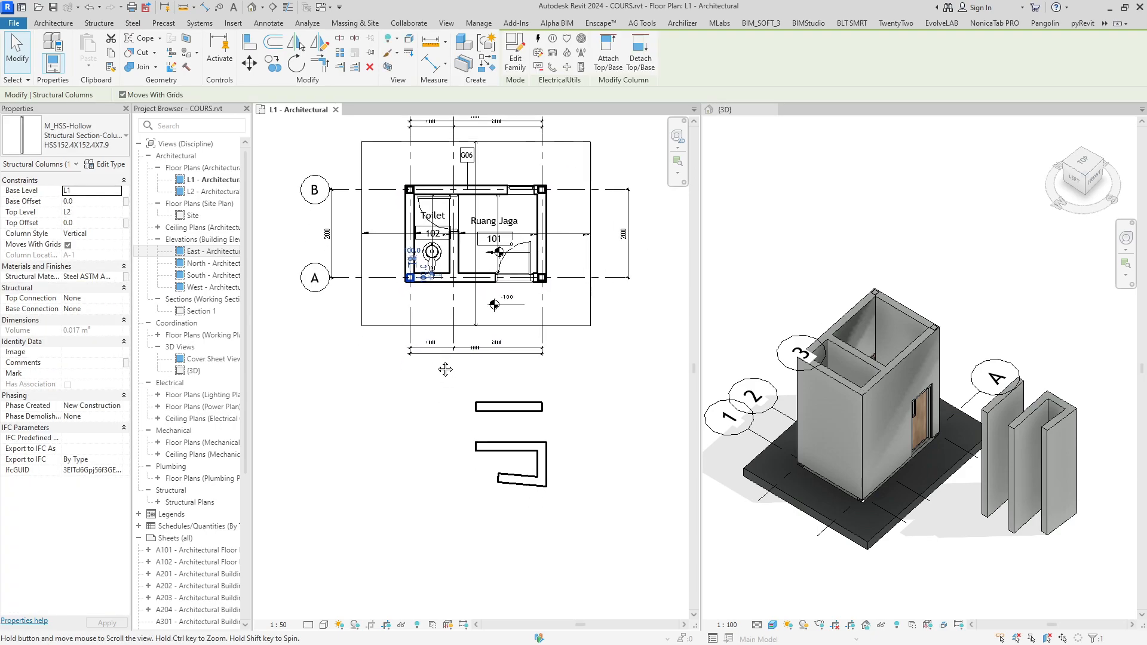
middle_drag(443, 374, 463, 337)
scroll(446, 392, up, 2)
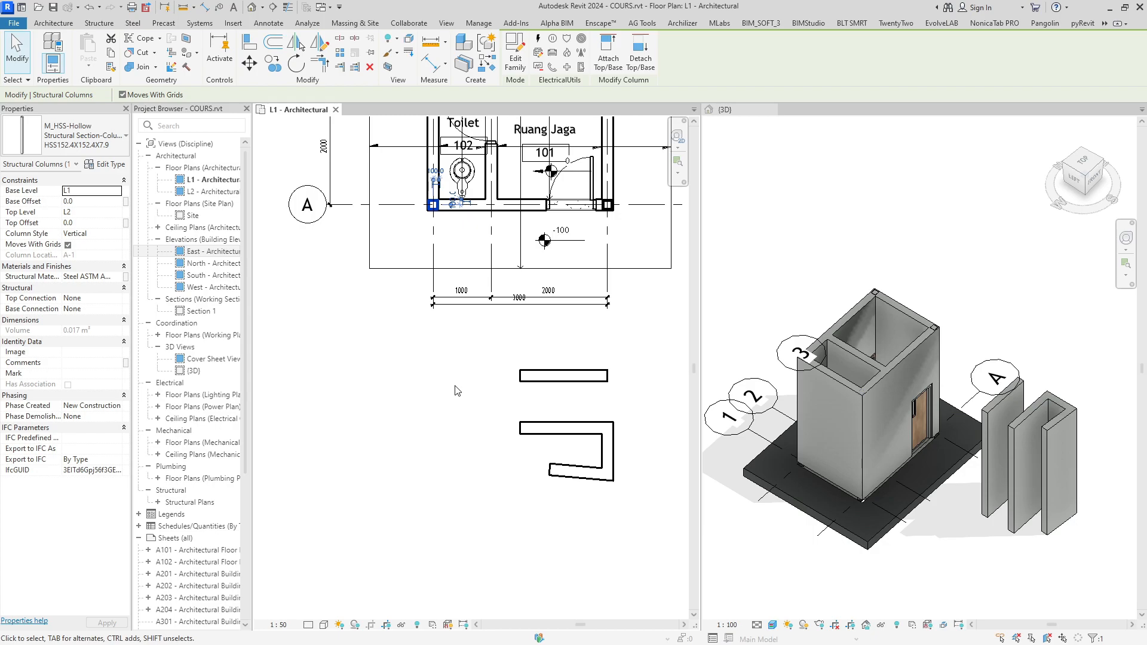
key(l)
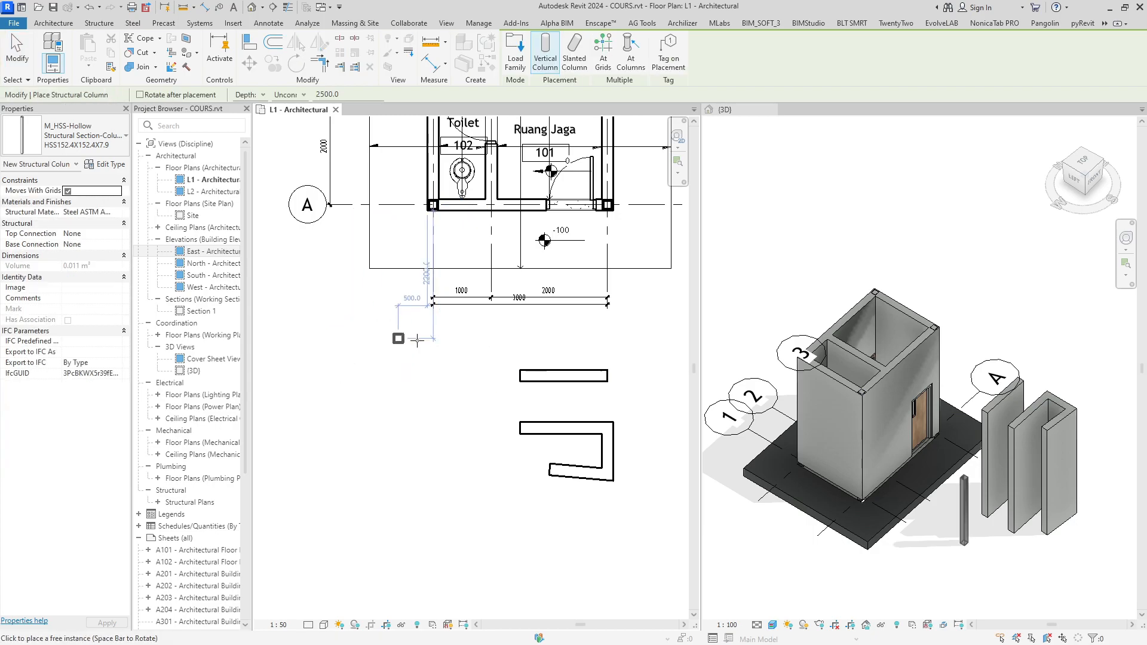
key(Escape)
Delete all the loose walls below the floor plan and undo the deletion
middle_drag(466, 382, 415, 367)
drag(454, 341, 610, 526)
key(Delete)
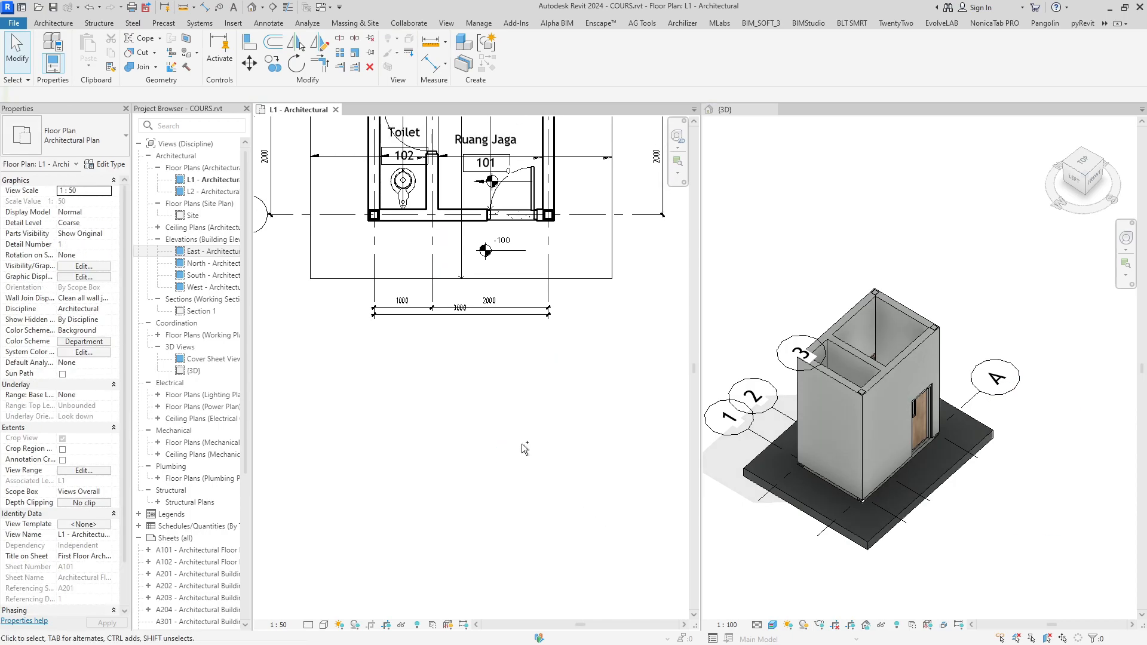
key(ctrl+z)
Delete the hooked wall chain below the plan, leaving the single horizontal wall
drag(565, 396, 466, 468)
key(Delete)
scroll(526, 454, up, 2)
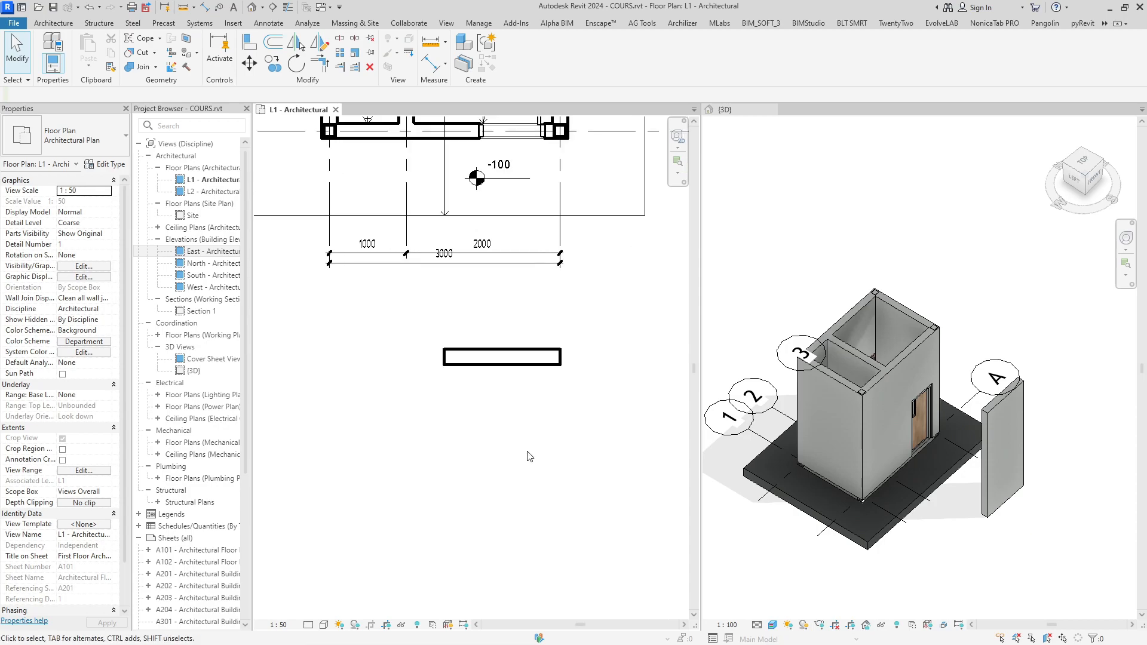
Run the Delete command on the loose horizontal wall and undo it
middle_drag(529, 456, 538, 477)
key(d)
key(e)
click(549, 387)
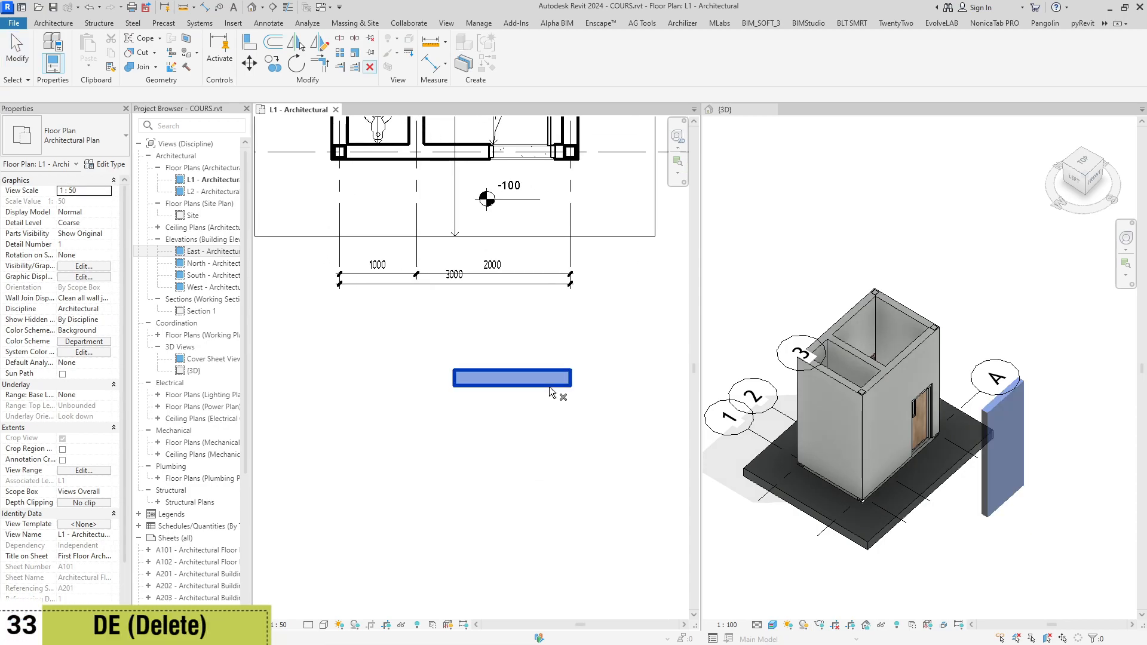
key(ctrl+z)
Select the loose horizontal wall, delete it, and restore it by undoing
click(532, 368)
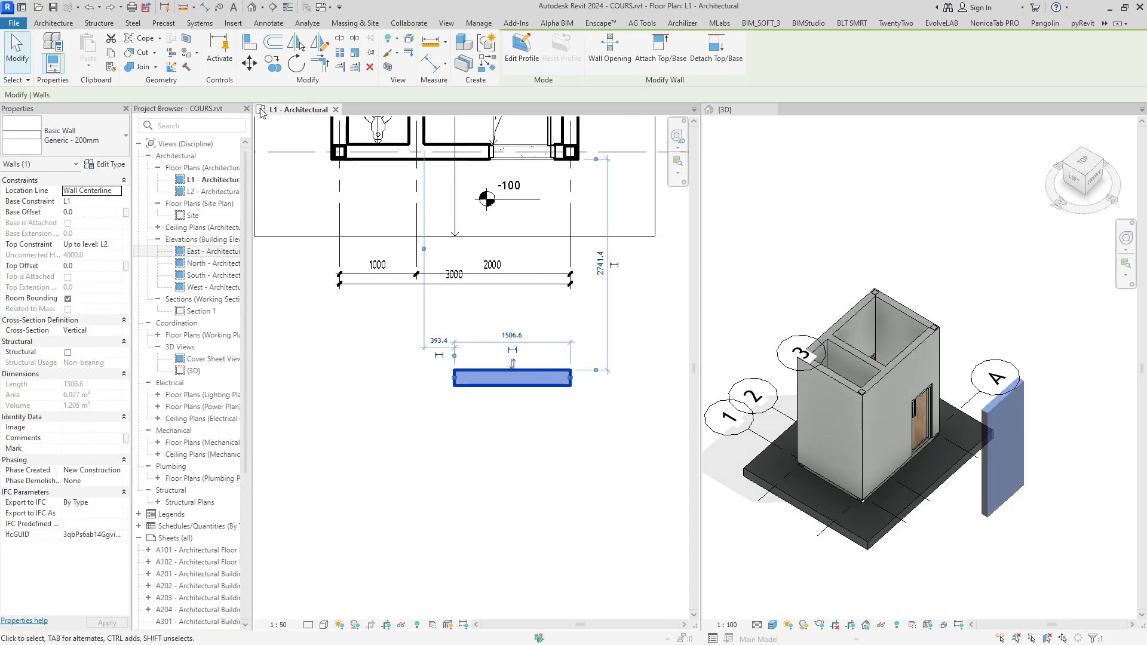
click(370, 67)
scroll(531, 374, up, 2)
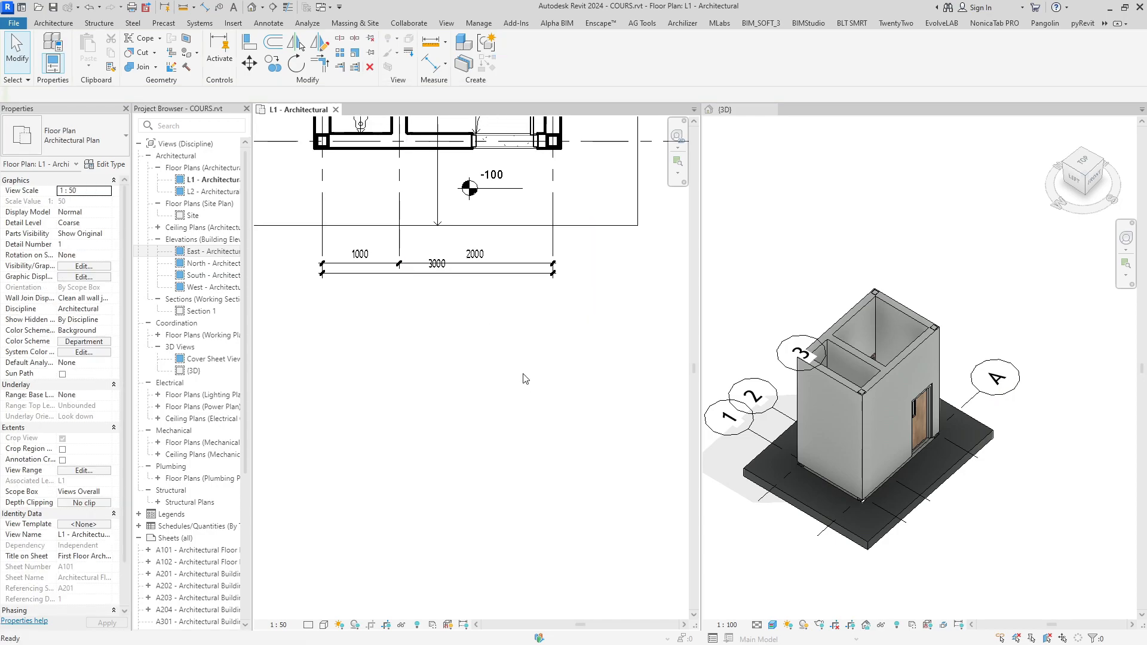
scroll(541, 371, down, 2)
key(ctrl+z)
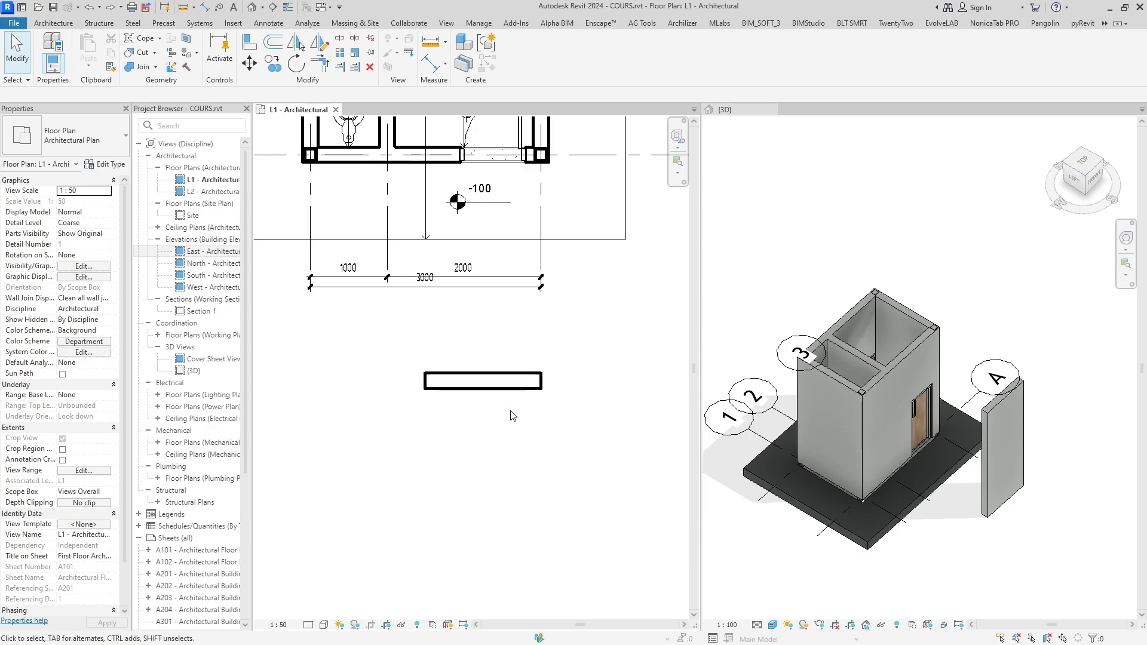
Mirror a copy of the horizontal wall about a horizontal axis drawn below it along the wall's full length
scroll(511, 415, up, 1)
mouse_move(511, 416)
middle_down()
mouse_move(481, 304)
mouse_move(480, 325)
middle_up()
click(480, 295)
key(d)
key(m)
click(406, 333)
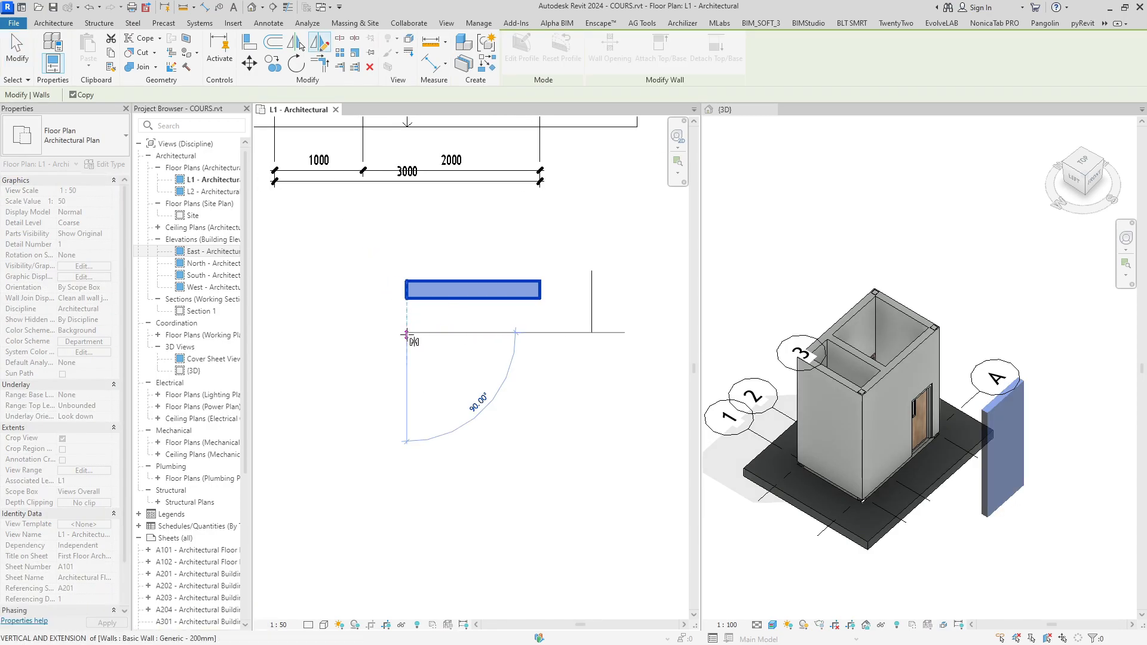
click(541, 333)
key(Escape)
middle_drag(512, 332, 504, 345)
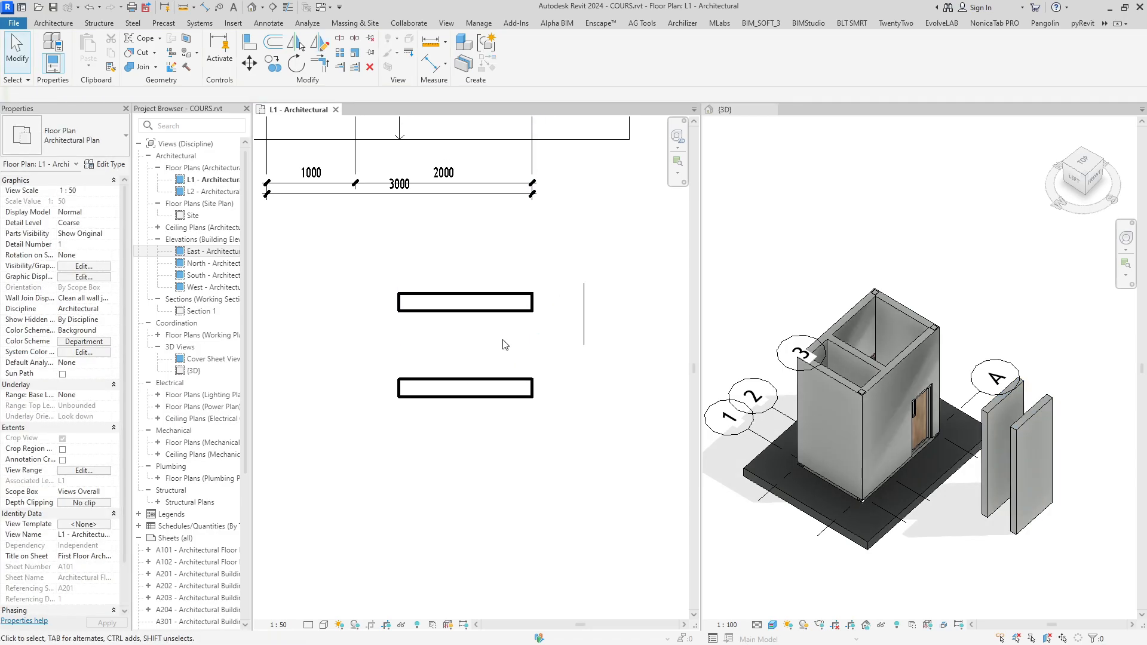
Mirror a copy of the upper loose wall below the plan about the vertical detail line beside it
key(m)
key(m)
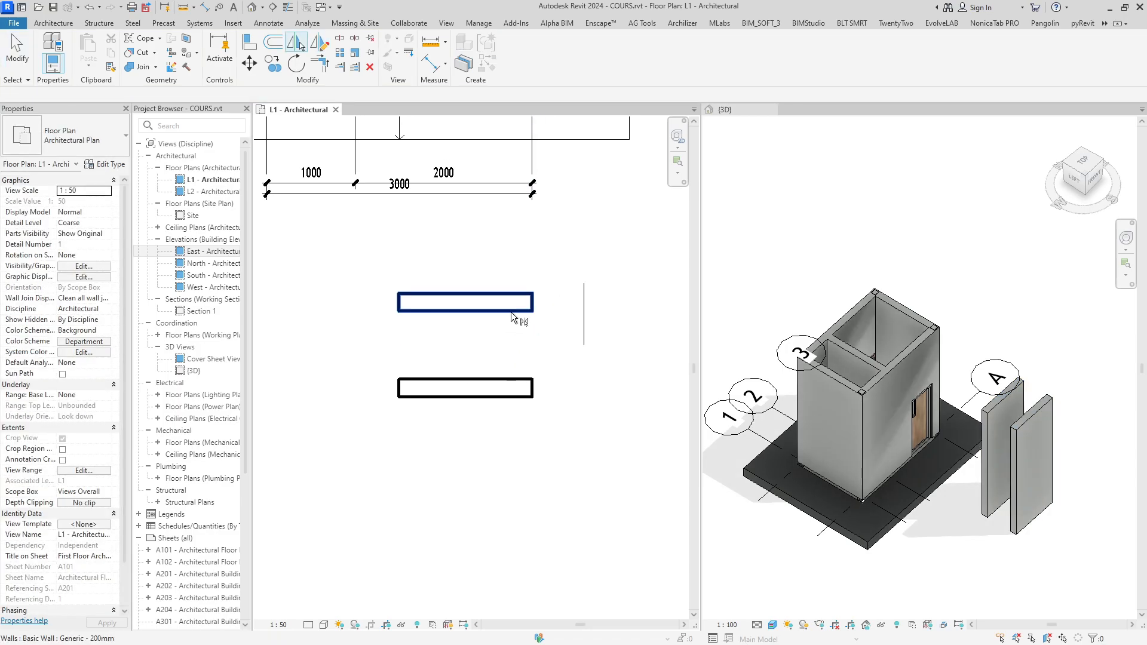
click(511, 310)
middle_drag(573, 320, 529, 328)
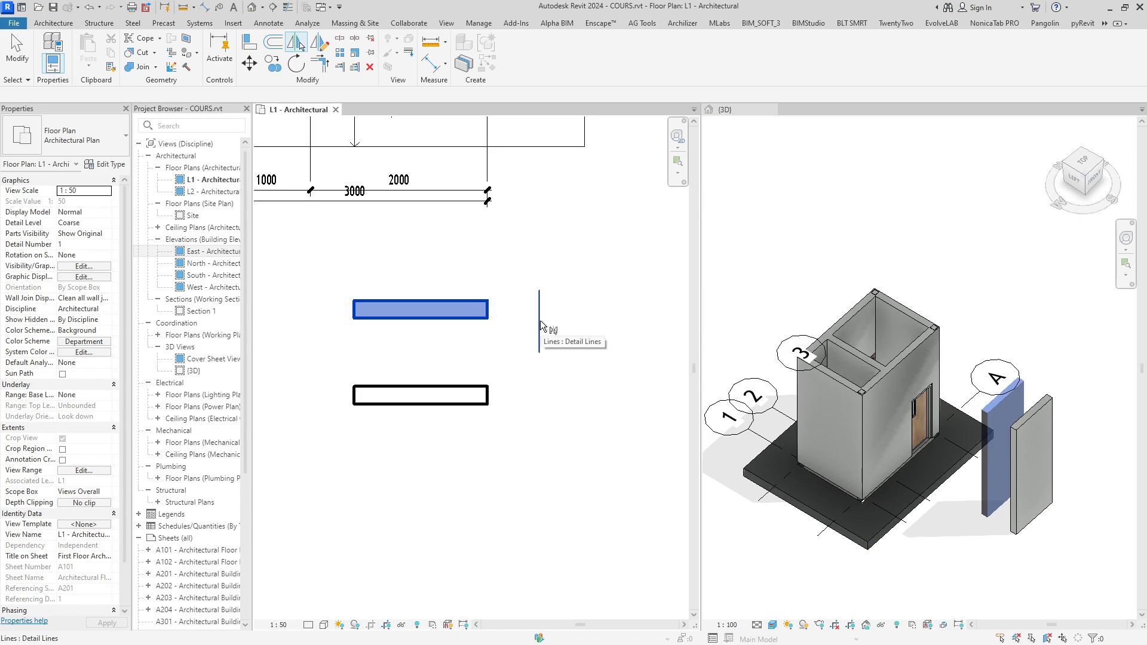
key(Escape)
scroll(544, 323, down, 4)
scroll(496, 339, up, 1)
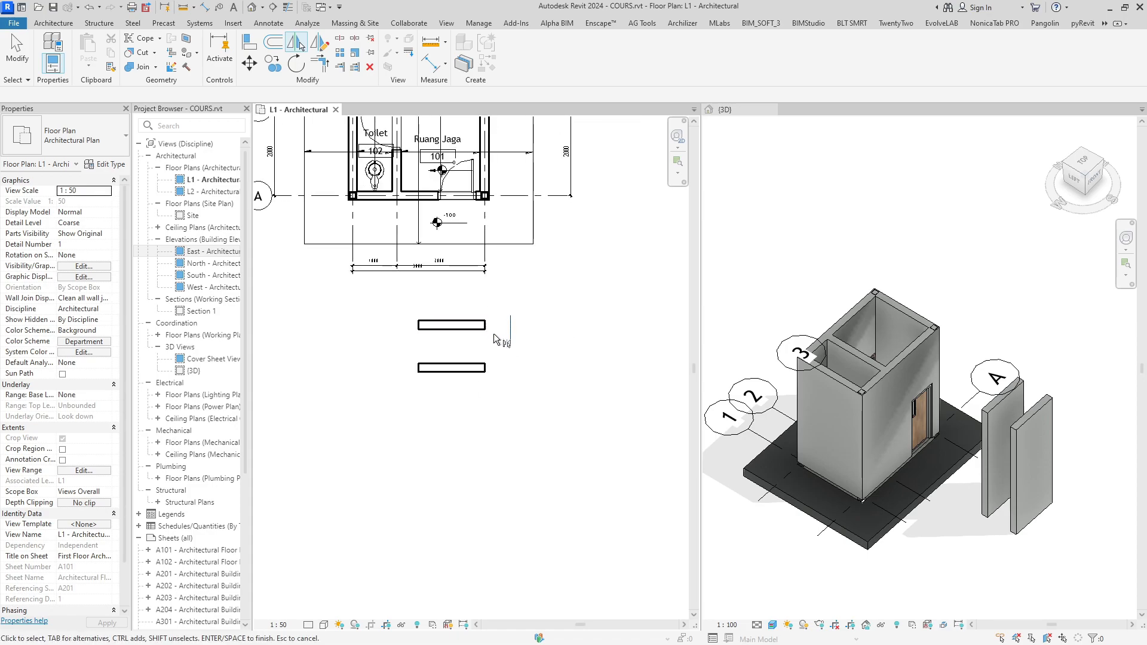
click(491, 330)
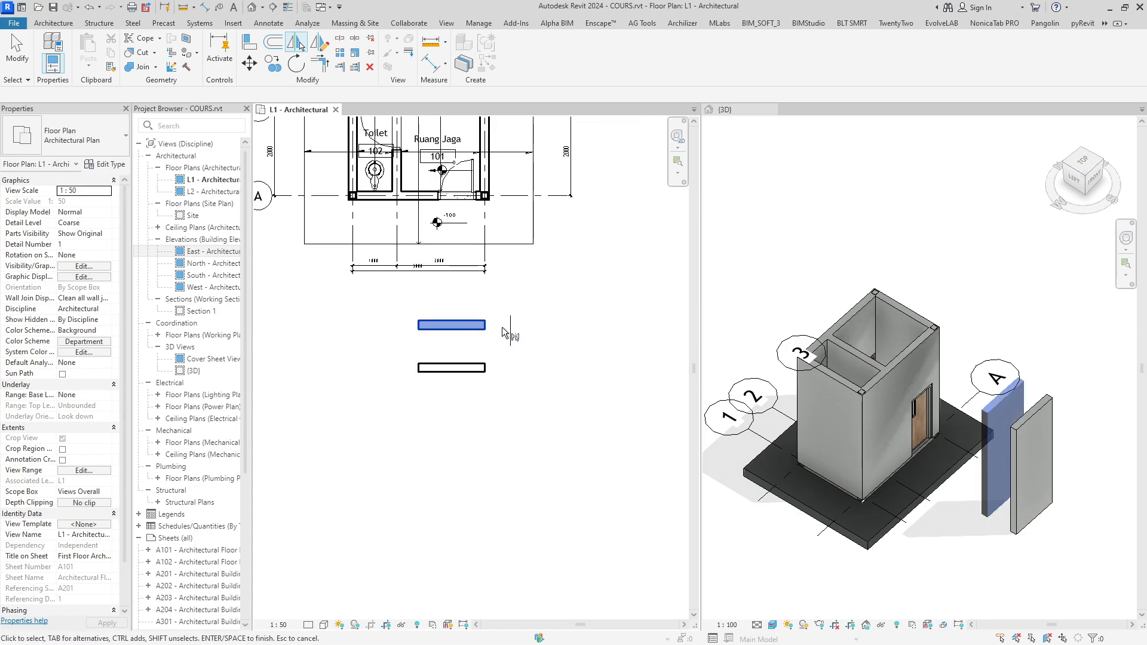
click(511, 332)
middle_drag(560, 376, 556, 384)
click(565, 385)
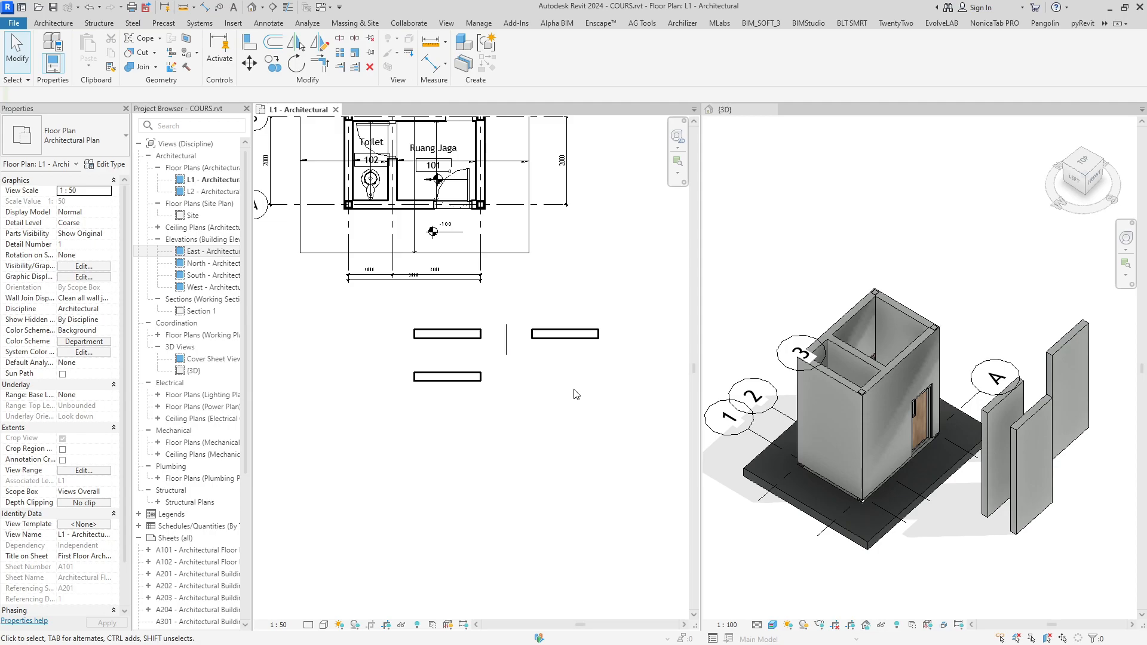
Delete the three loose walls and the vertical detail line below the plan
drag(564, 385, 443, 325)
key(Delete)
scroll(492, 359, up, 2)
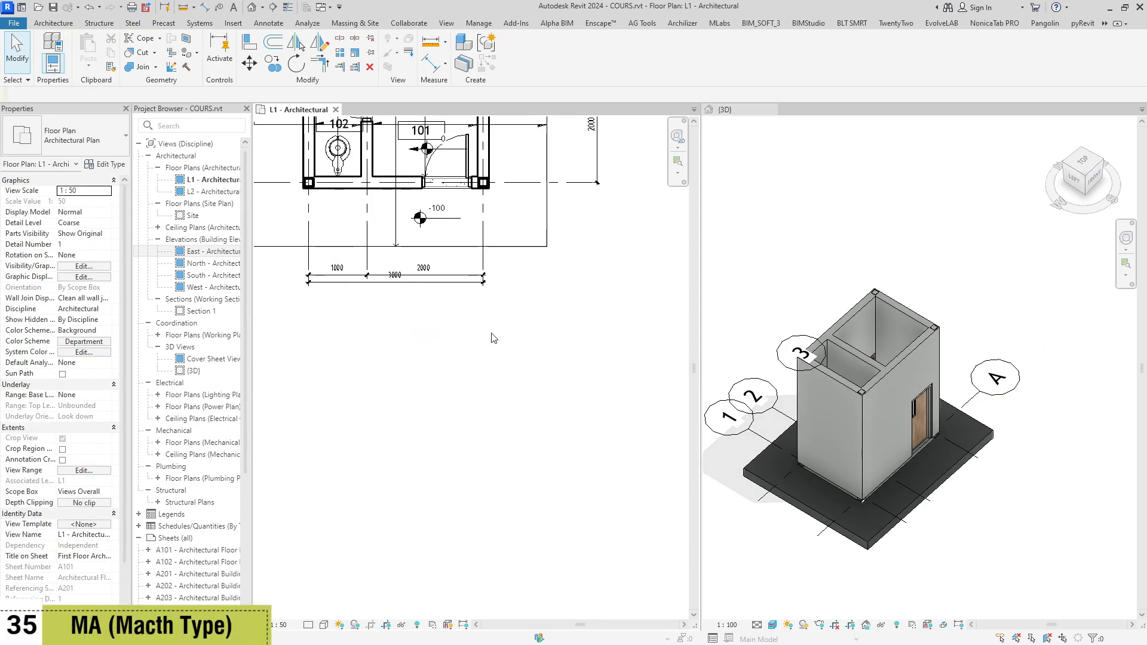
key(m)
key(a)
scroll(490, 361, up, 1)
middle_drag(490, 364, 529, 418)
key(Escape)
Ungroup the guardhouse's wall model group from the 3D view
middle_drag(529, 282, 528, 371)
scroll(527, 348, up, 1)
middle_click(872, 442)
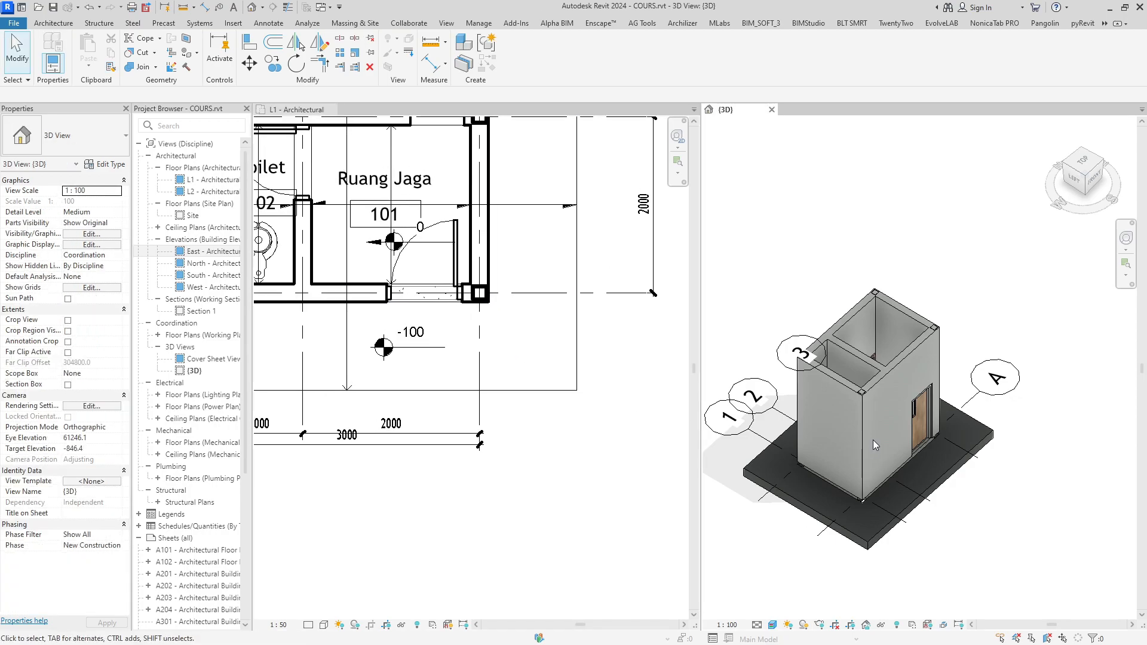
shift+middle_drag(871, 442, 863, 392)
click(866, 371)
scroll(866, 375, up, 2)
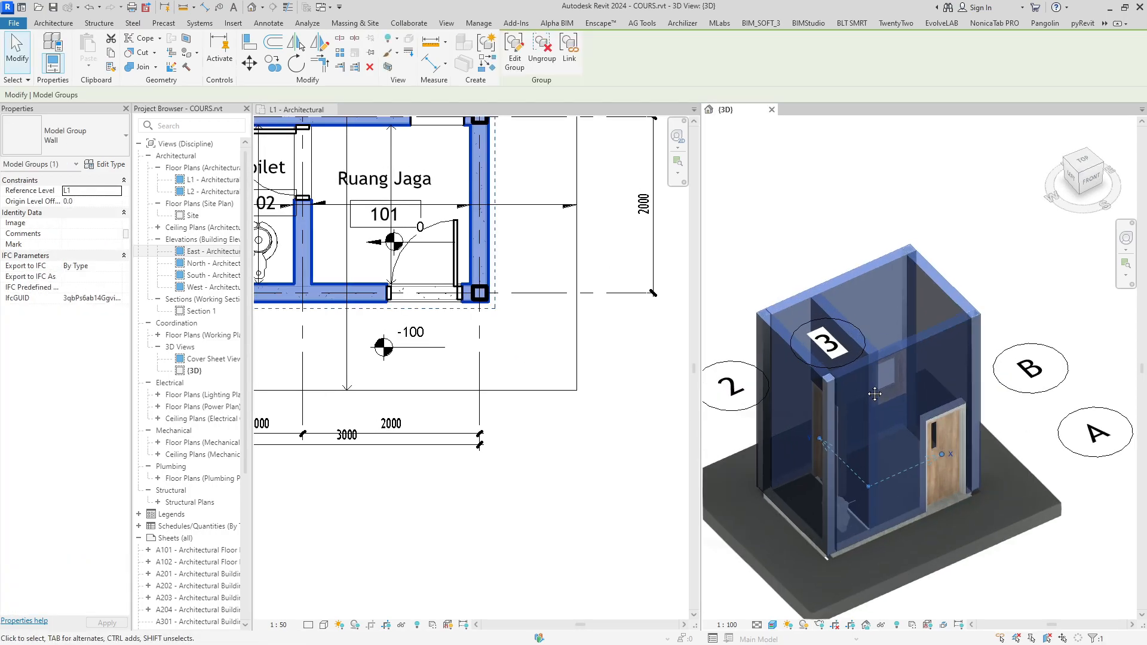
click(542, 52)
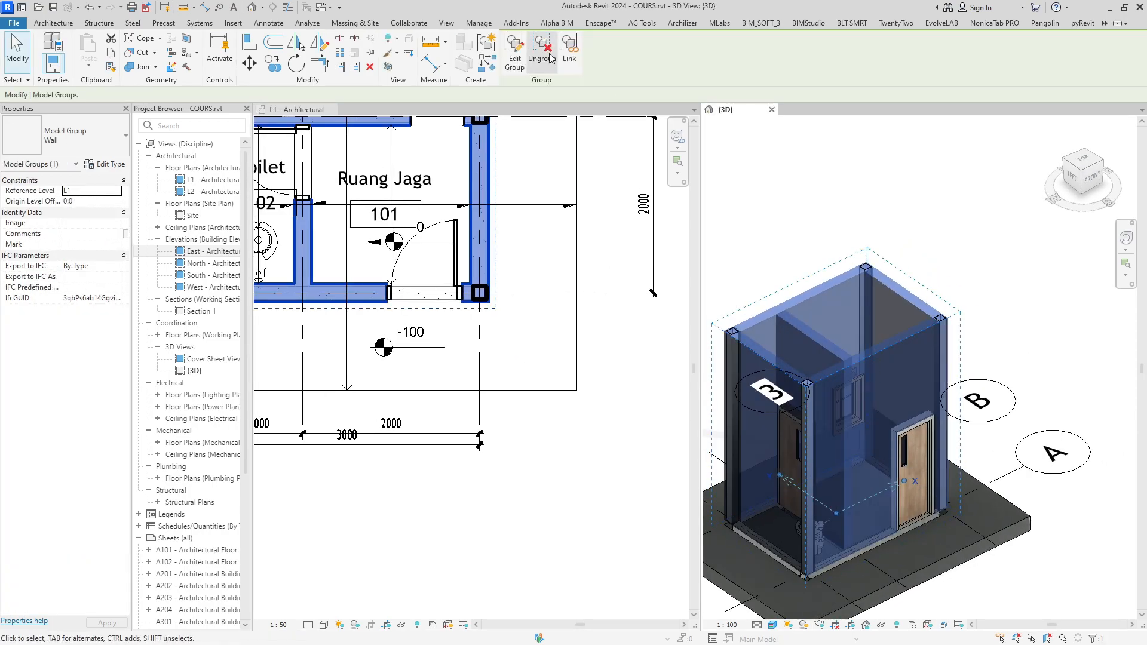
key(Escape)
Change the front wall containing the entrance door to the Generic - 100mm type, dismissing the door error
click(865, 371)
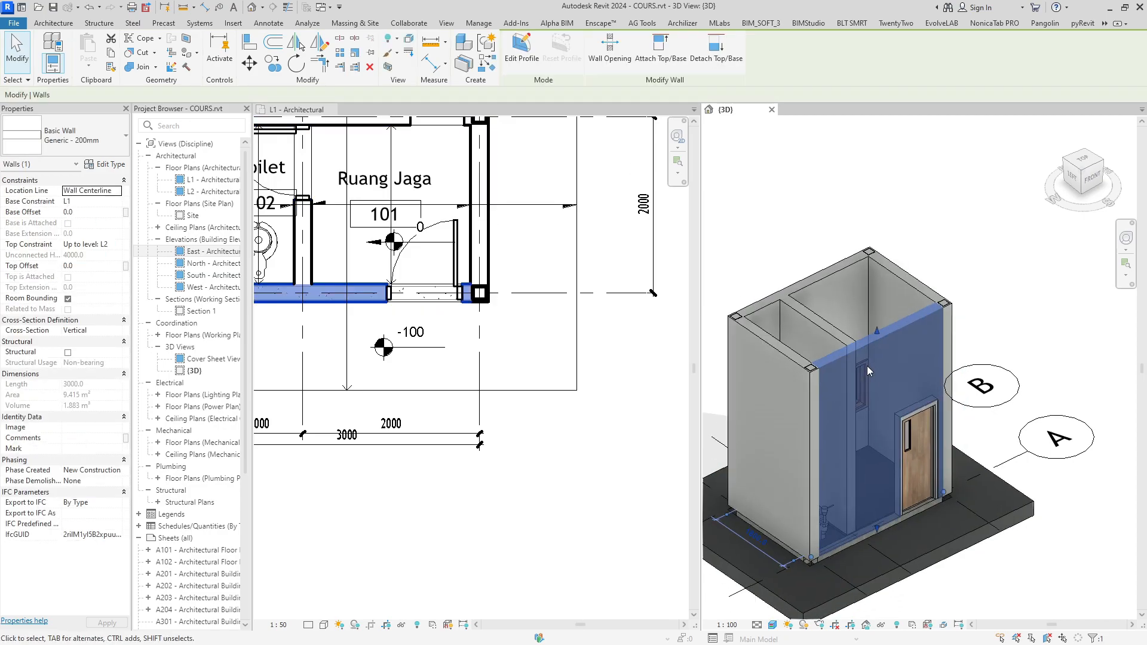
scroll(866, 367, up, 2)
click(72, 136)
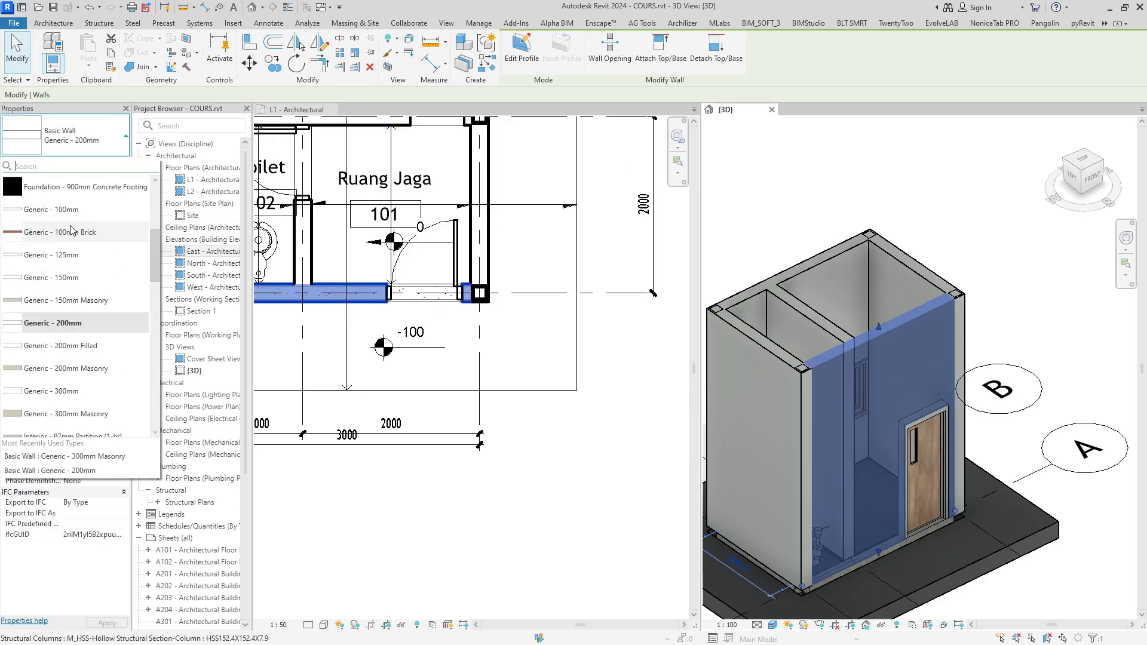
click(66, 210)
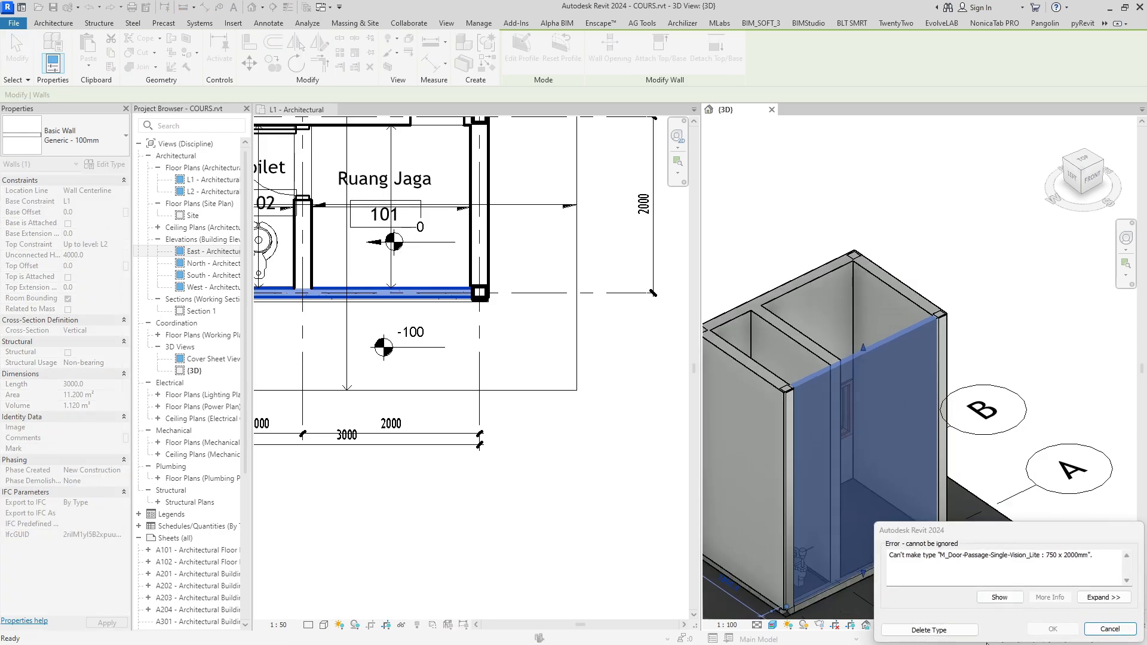
click(1110, 629)
scroll(879, 374, down, 1)
scroll(879, 374, up, 3)
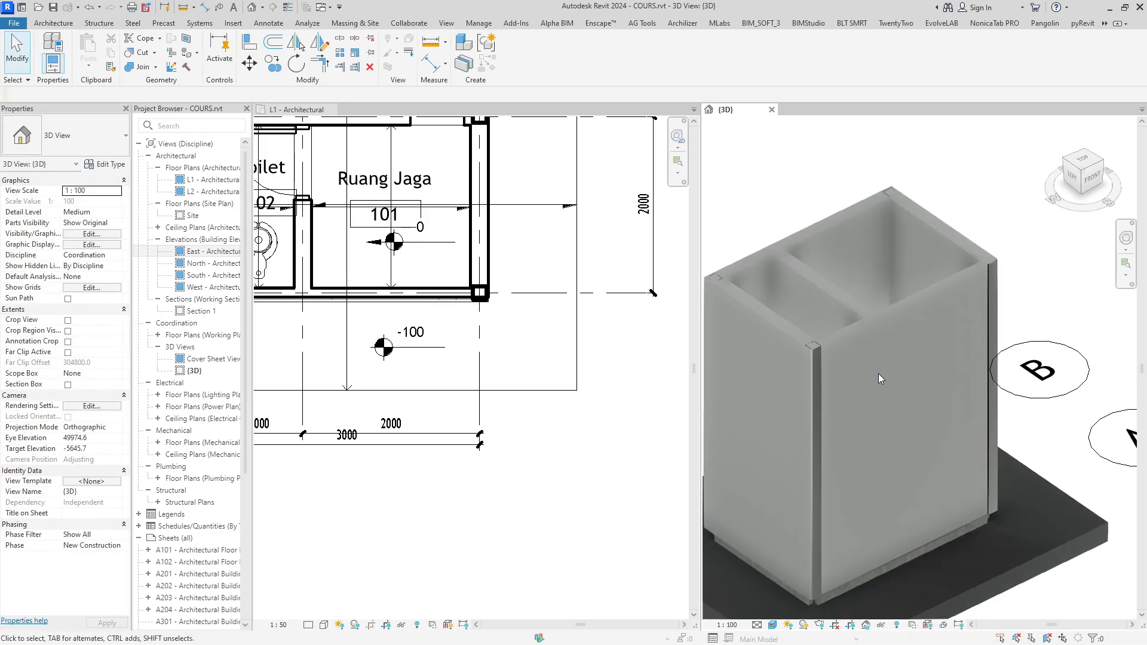
Match the front wall's type to the adjoining Generic - 200mm side wall using Match Type in the 3D view
middle_drag(878, 374, 902, 367)
key(m)
key(a)
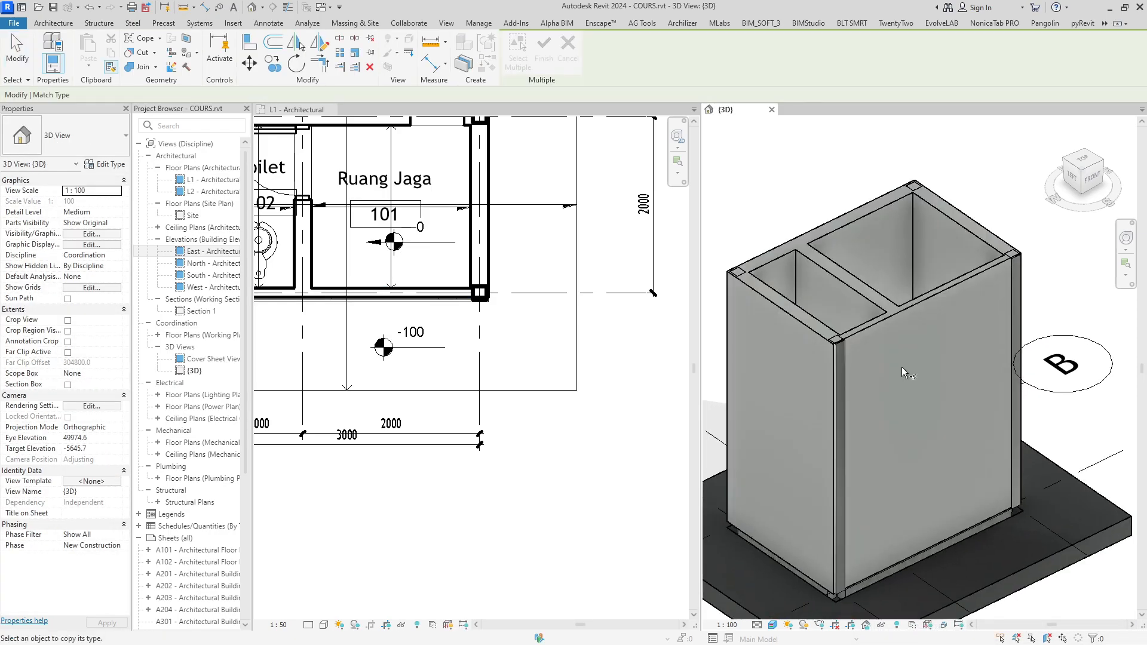
middle_drag(780, 306, 768, 230)
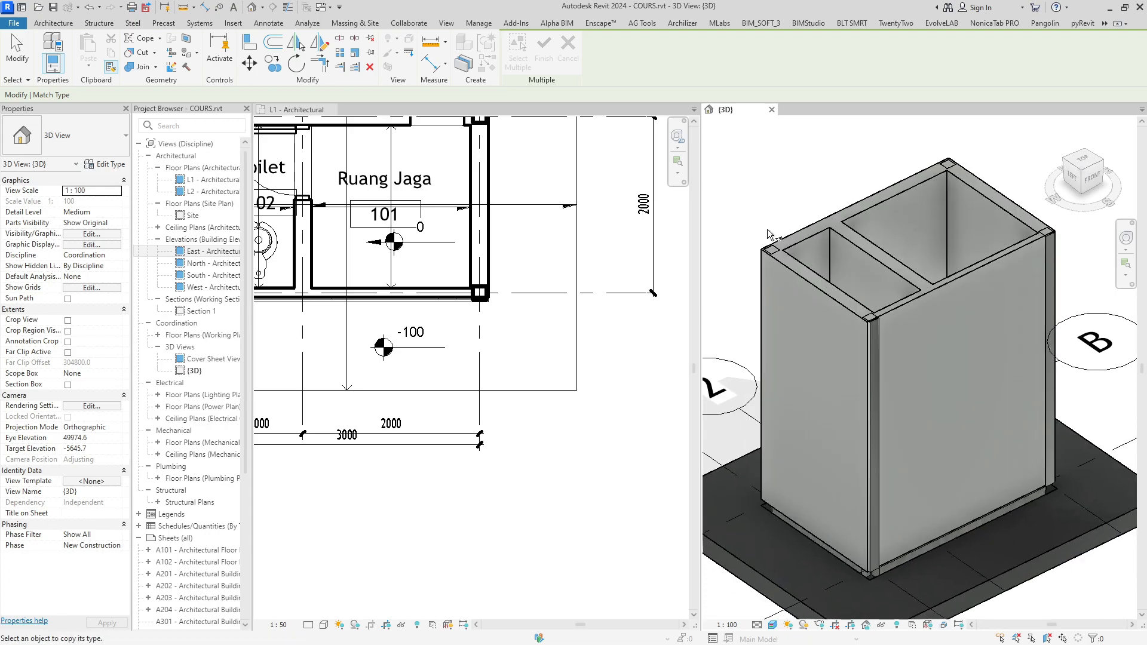
click(826, 296)
middle_drag(927, 296, 860, 311)
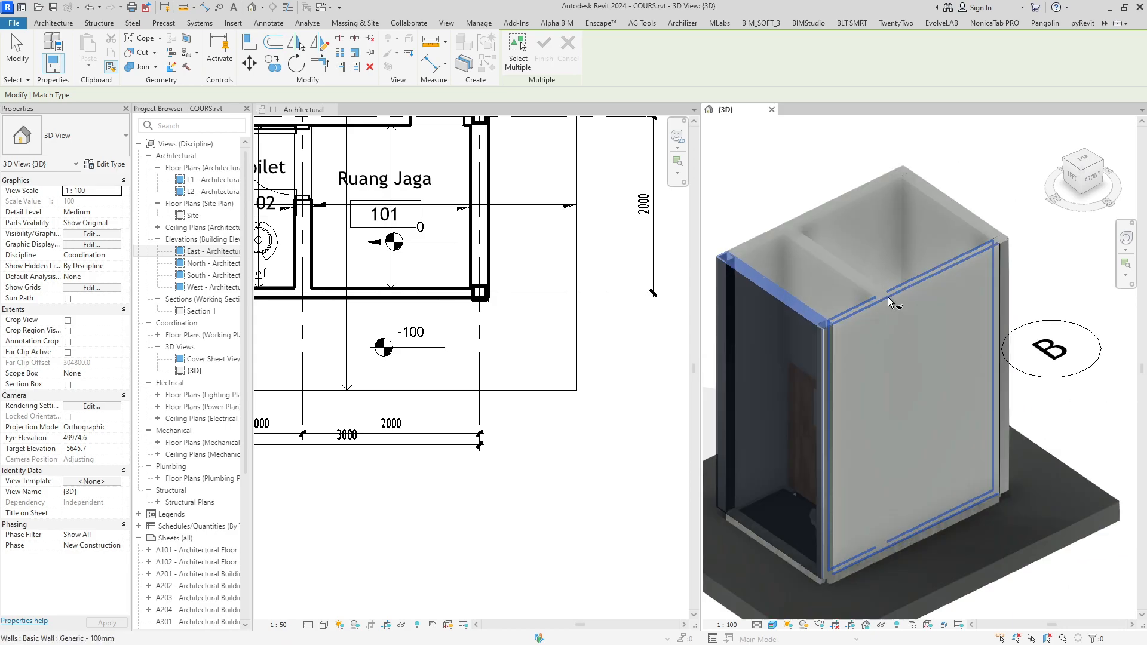
click(894, 299)
scroll(876, 332, down, 3)
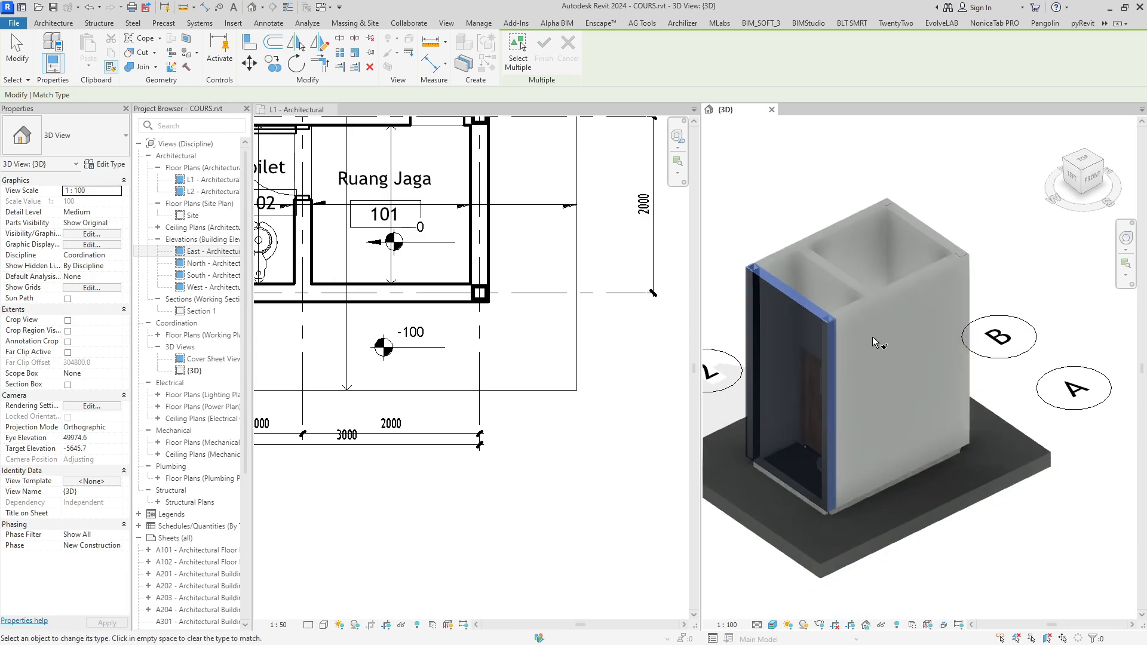
key(Escape)
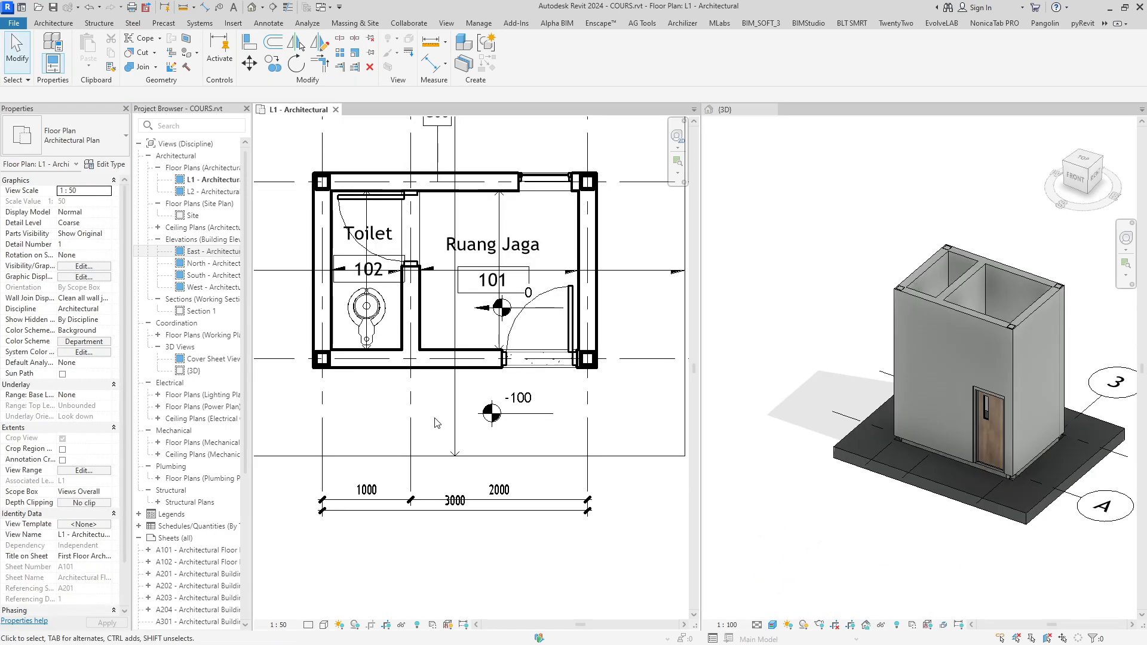
Try to move the wall on grid B outward to the floor slab's edge, and undo the attempt
scroll(441, 418, down, 1)
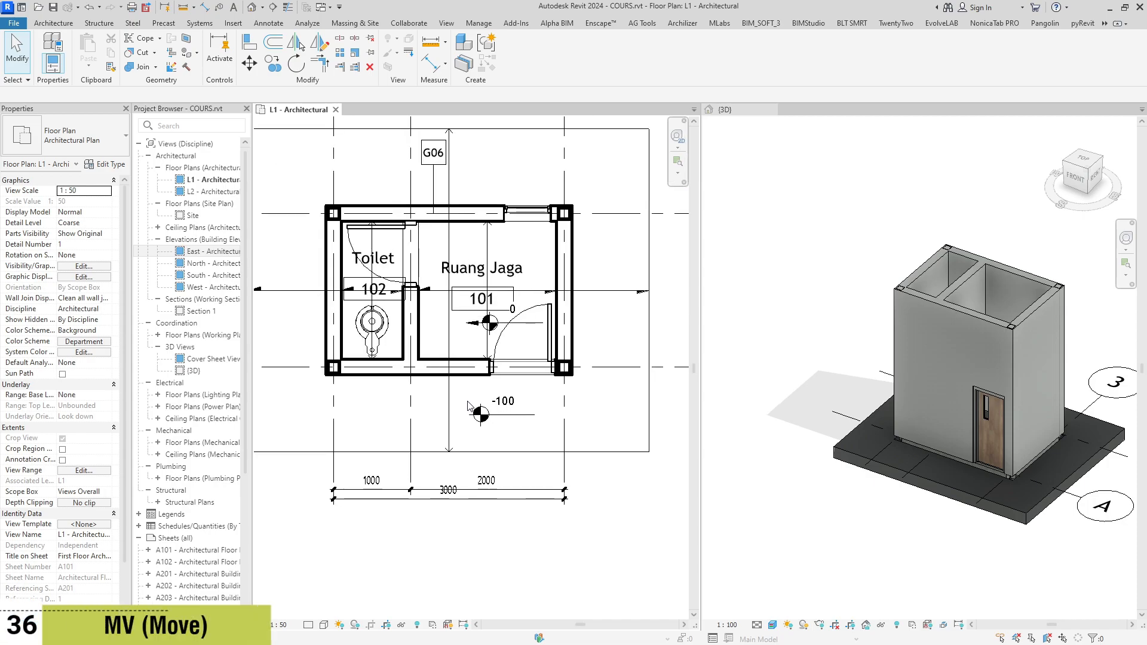
middle_drag(471, 388, 476, 440)
scroll(475, 440, up, 1)
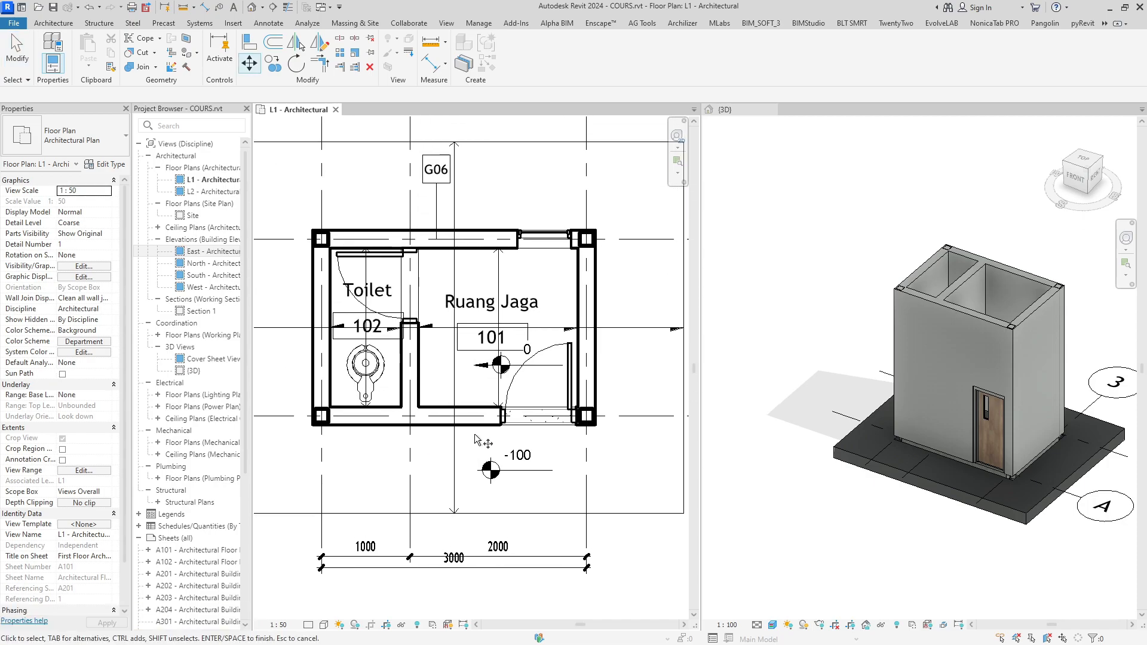
scroll(475, 441, down, 1)
click(480, 319)
middle_drag(480, 320, 473, 376)
scroll(473, 376, down, 1)
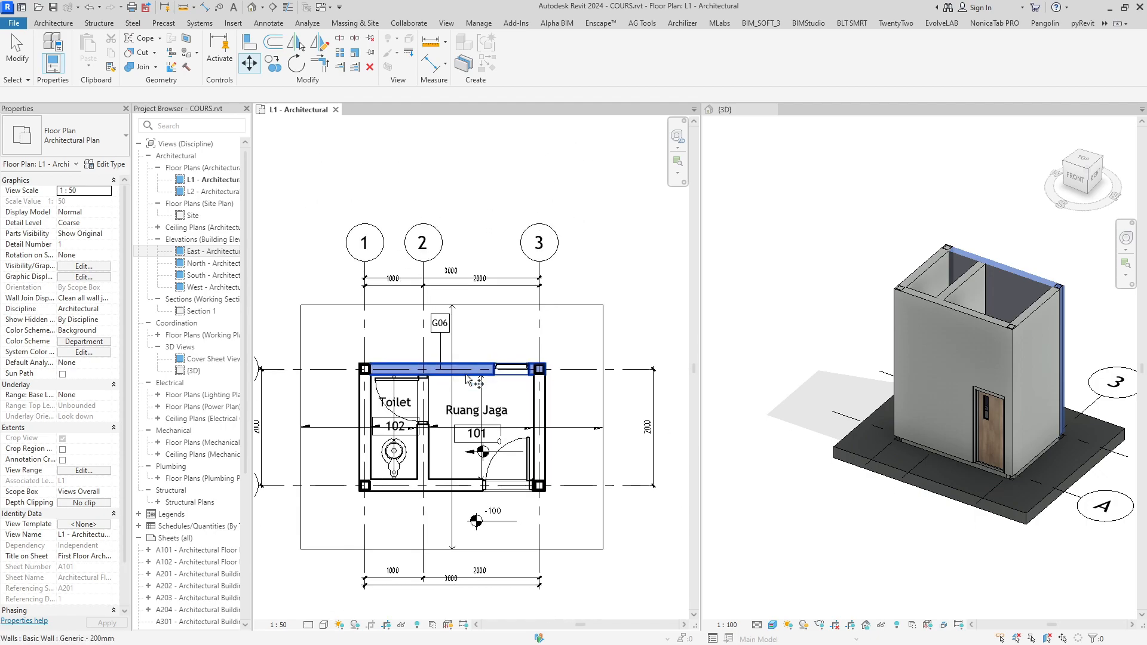
key(Return)
click(473, 370)
click(476, 306)
click(599, 367)
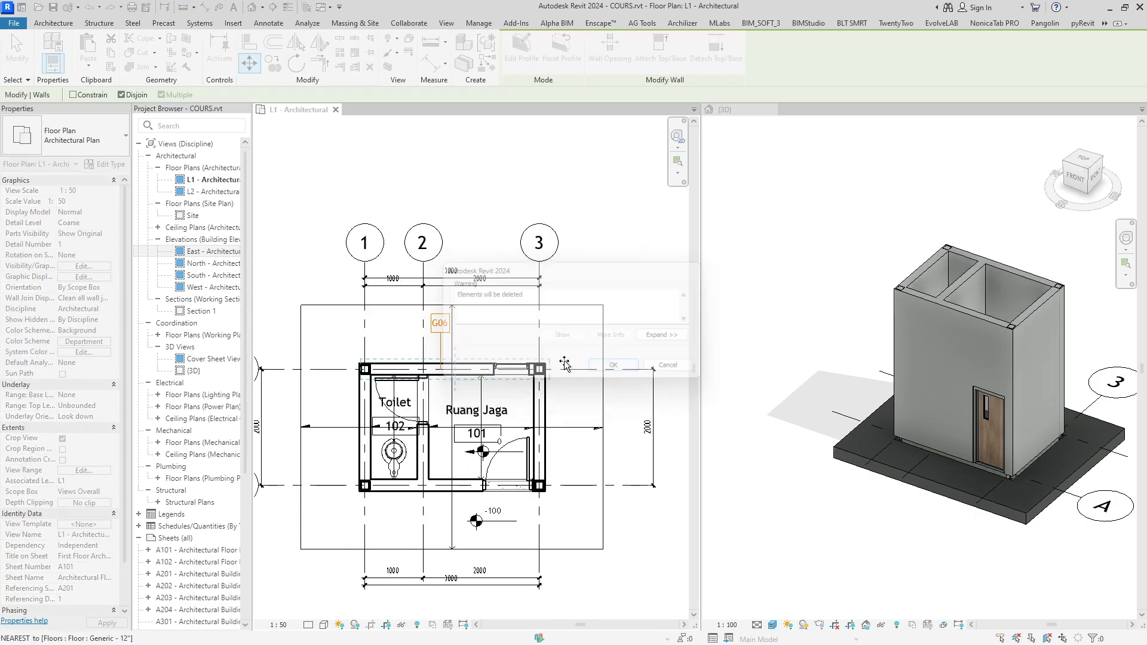
scroll(544, 377, down, 1)
key(ctrl+z)
scroll(543, 383, up, 1)
Draw a short horizontal wall 1100 mm long below the plan
middle_drag(514, 616, 560, 398)
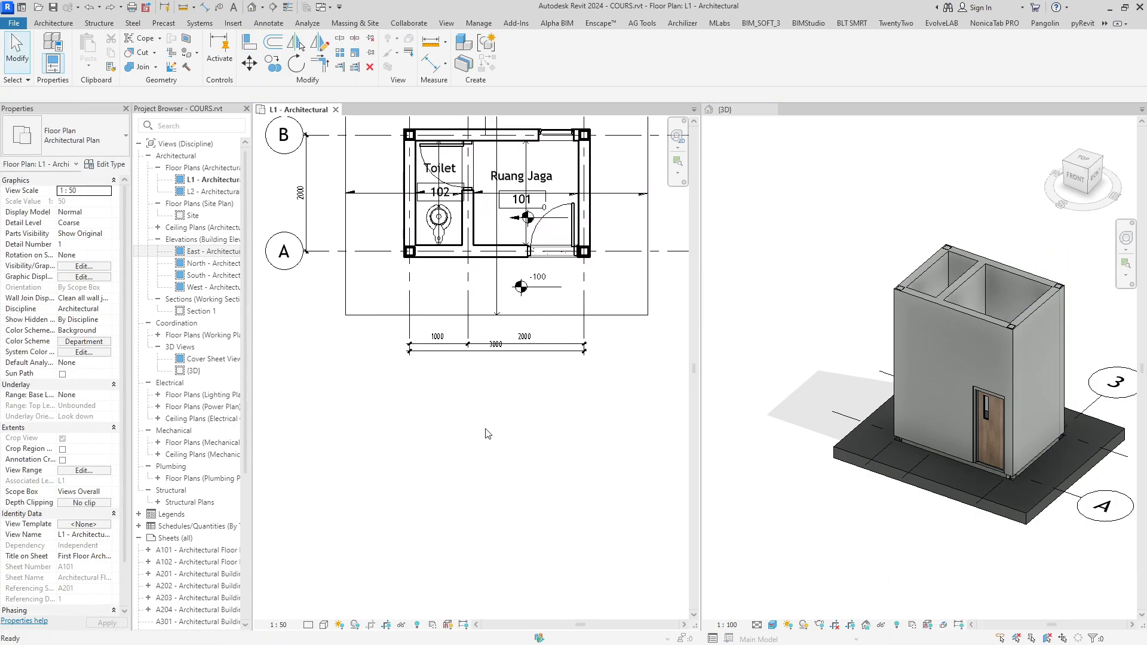
key(w)
key(a)
click(474, 428)
click(539, 427)
key(Escape)
key(Escape)
middle_drag(515, 461, 511, 450)
Move the short wall down and to the left within the empty area below the plan, and delete it
click(517, 424)
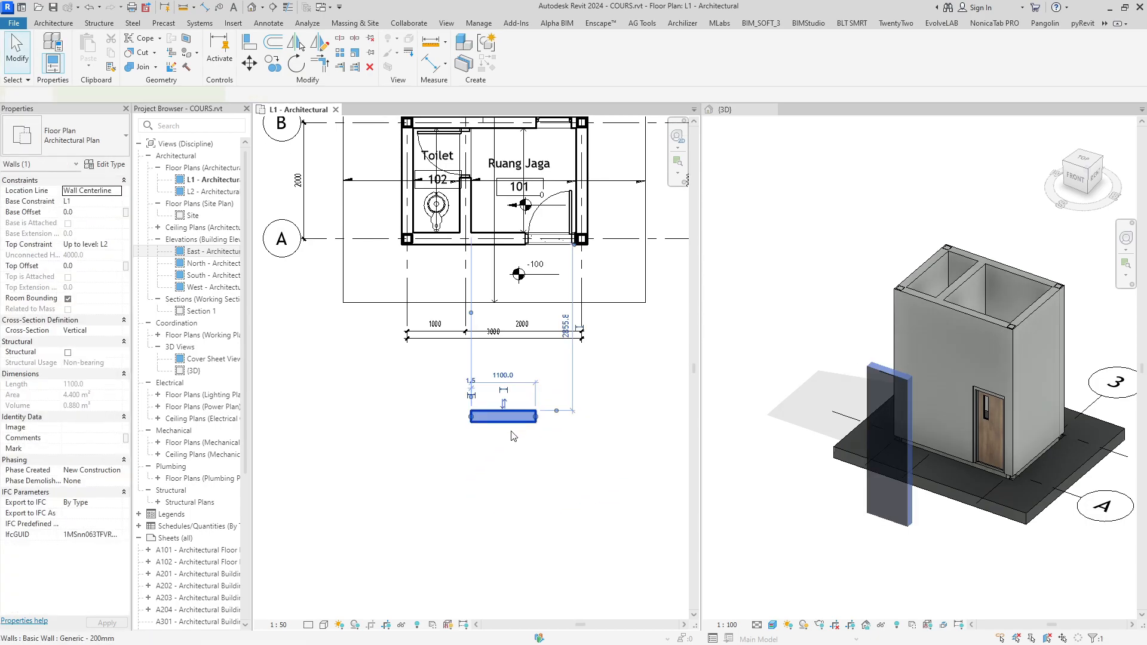
scroll(528, 442, down, 1)
key(m)
key(v)
click(528, 443)
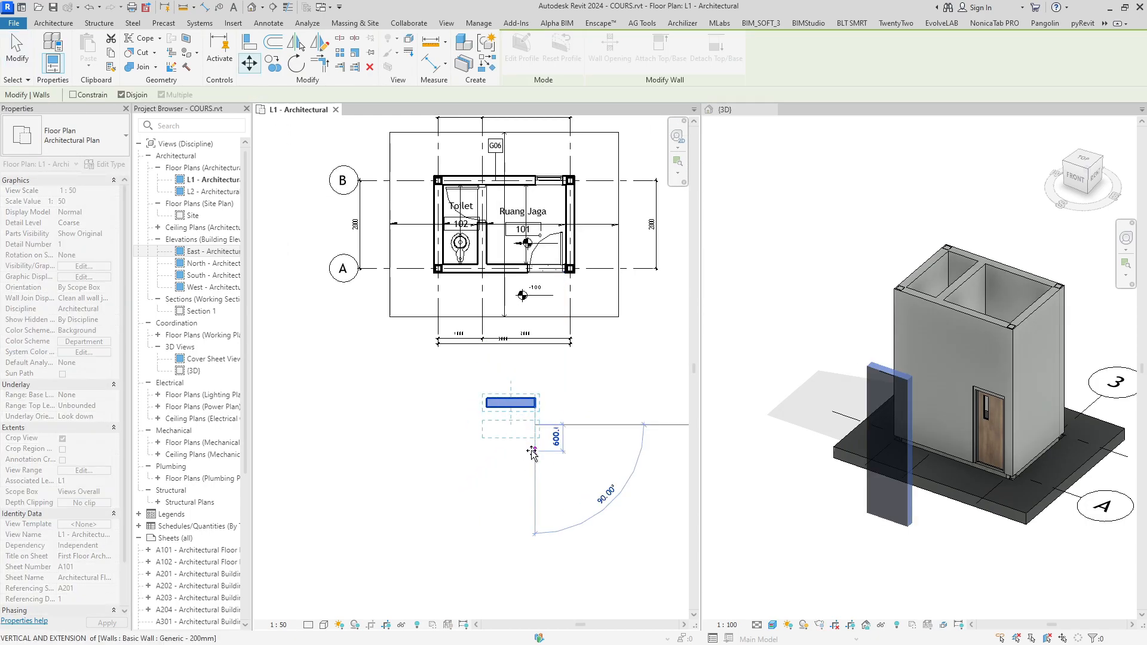
click(527, 470)
key(m)
key(v)
key(Escape)
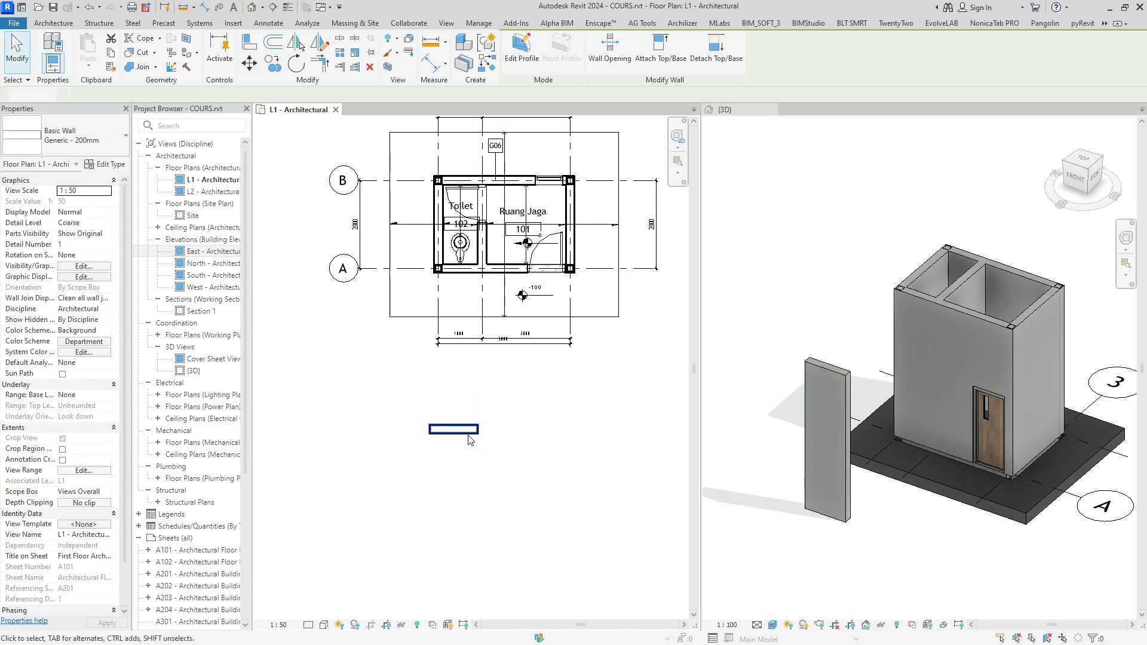
key(Delete)
middle_drag(511, 475, 520, 492)
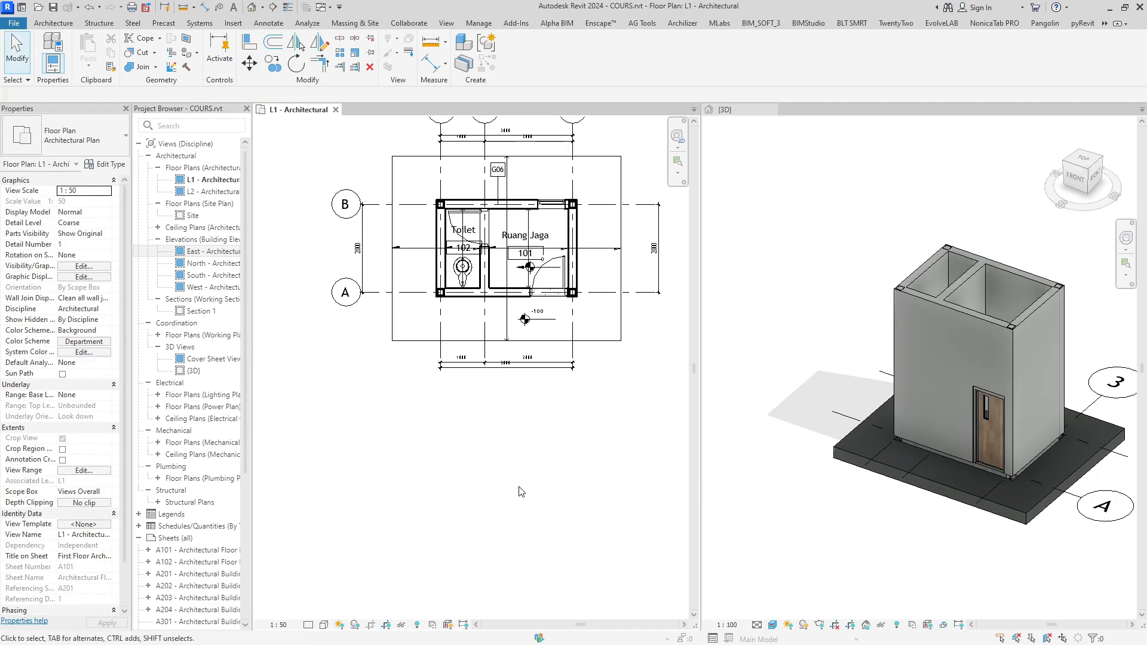
key(o)
key(f)
scroll(532, 453, up, 3)
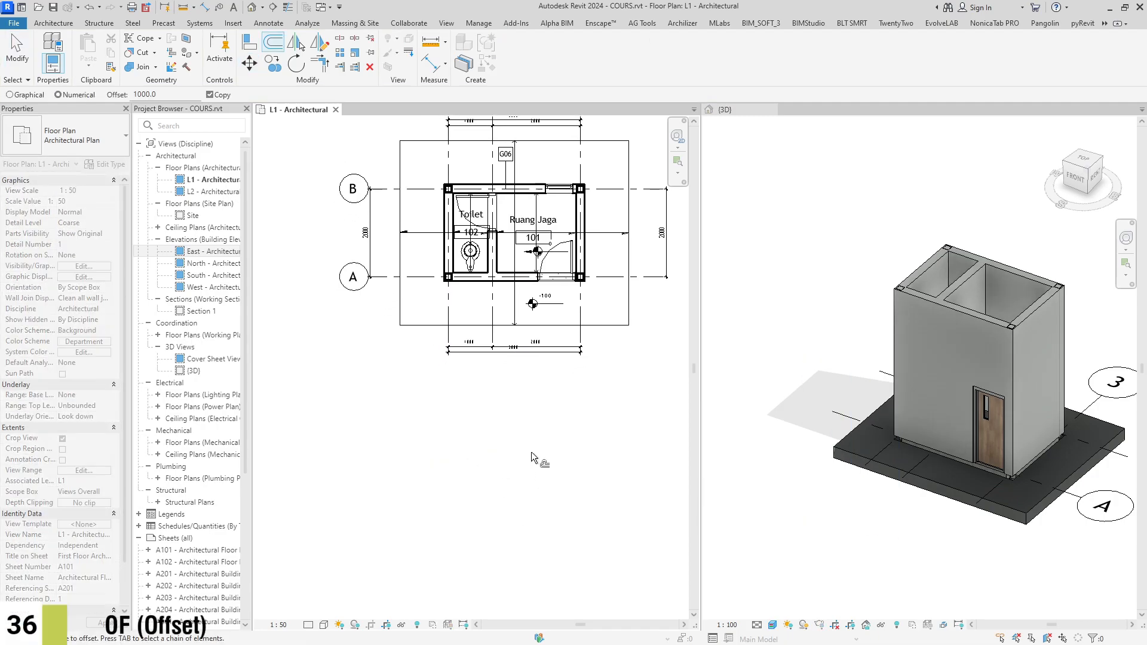
middle_drag(530, 454, 517, 456)
Draw a short horizontal model line in the empty area below the plan
key(l)
key(i)
click(483, 432)
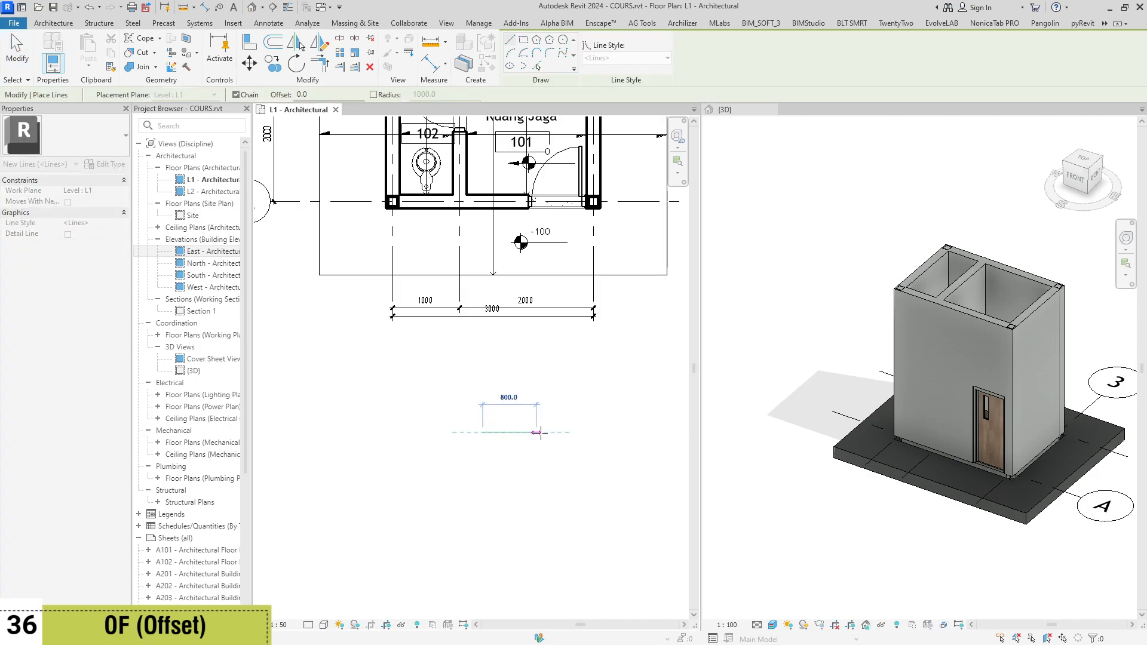
click(542, 432)
key(Escape)
key(Escape)
Offset a copy of the model line 1000 mm upward
key(f)
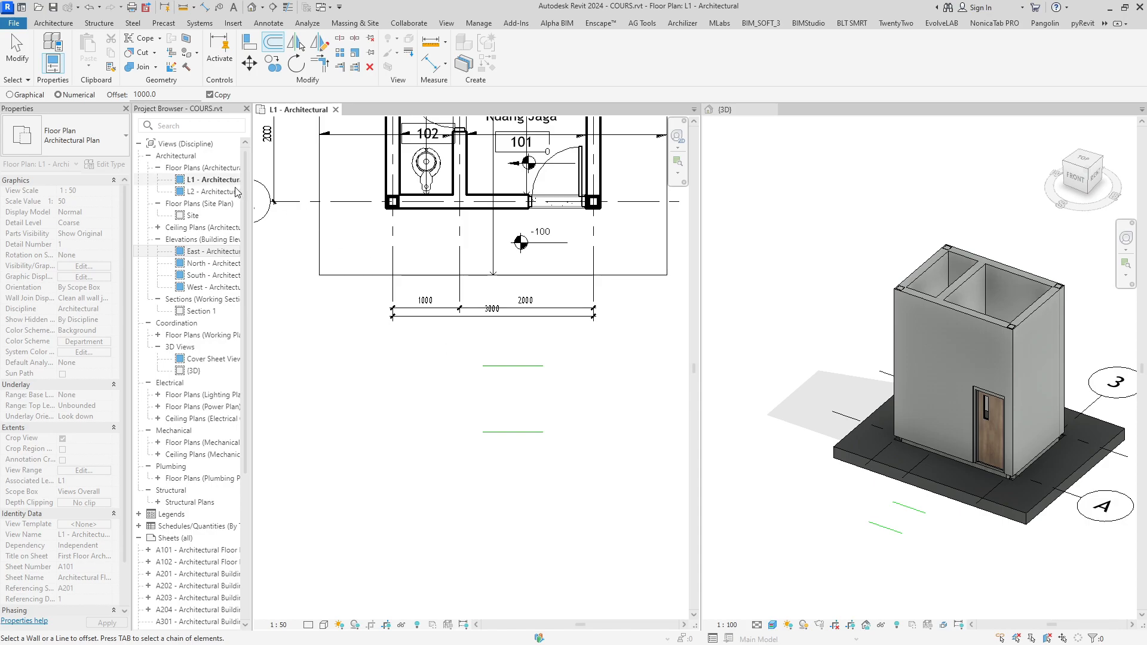
scroll(521, 425, up, 2)
middle_drag(459, 346, 437, 335)
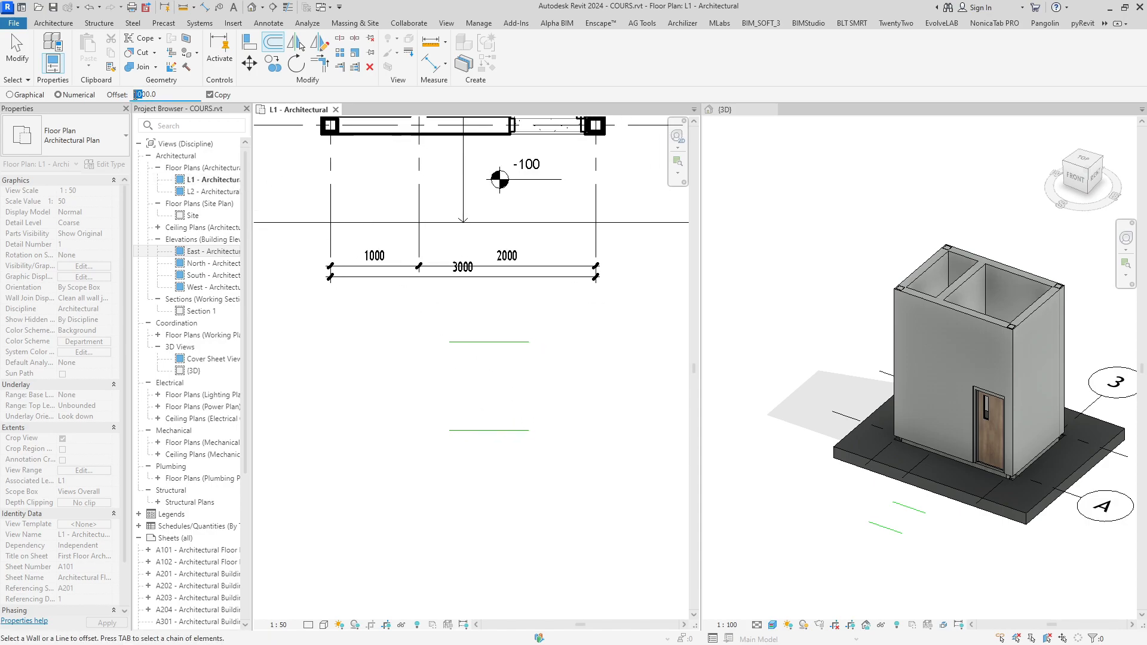
Set the offset distance to 100 mm and offset the lower model line downward as a copy
middle_drag(450, 360, 447, 343)
scroll(460, 373, up, 2)
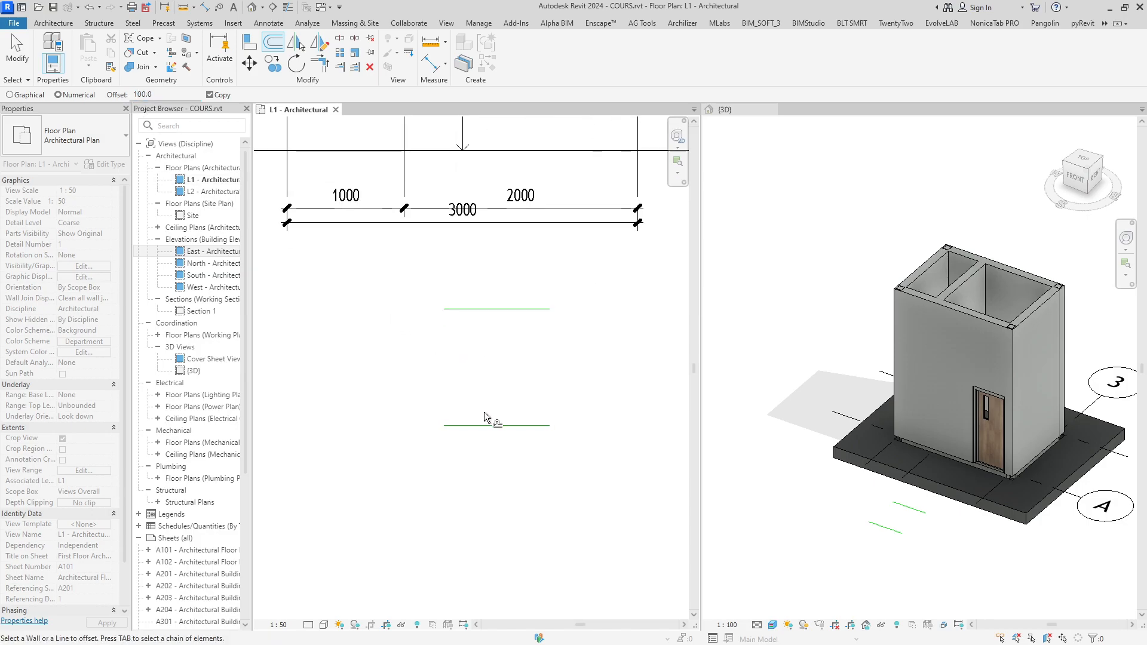
click(492, 439)
click(496, 458)
key(Escape)
Delete all the model lines below the plan
key(d)
key(e)
drag(502, 500, 399, 230)
key(d)
key(e)
middle_drag(517, 472, 509, 440)
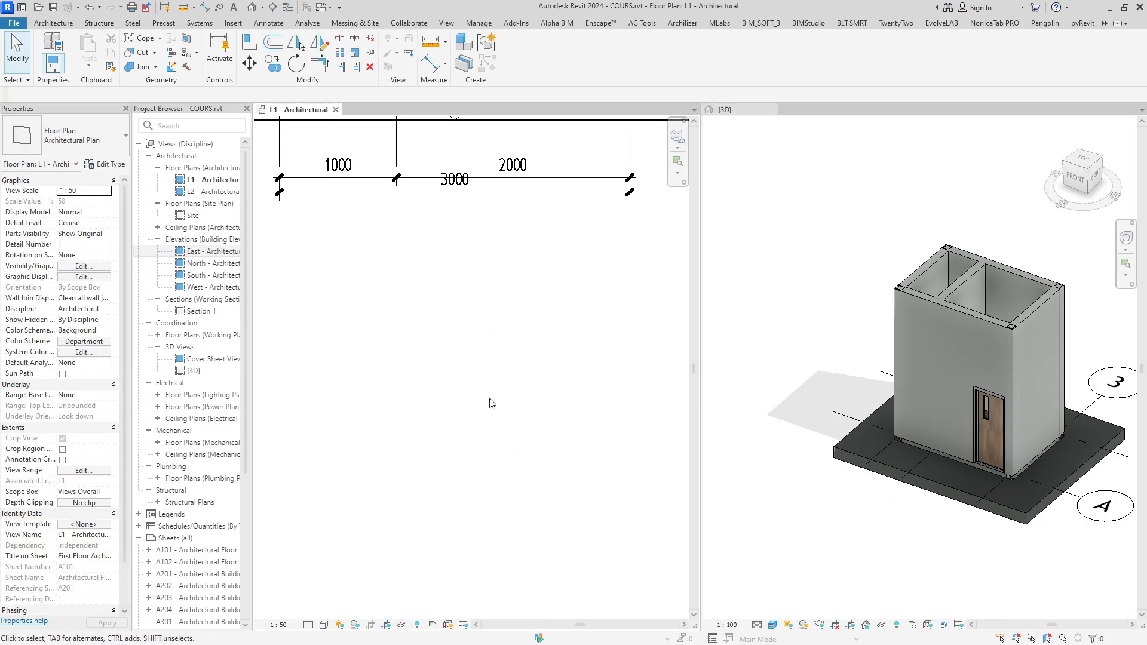
Pin the lower exterior wall of the guardhouse plan
middle_drag(490, 402, 523, 425)
scroll(528, 417, down, 3)
middle_drag(520, 167, 495, 374)
click(486, 354)
scroll(484, 365, up, 3)
key(Escape)
scroll(489, 370, down, 1)
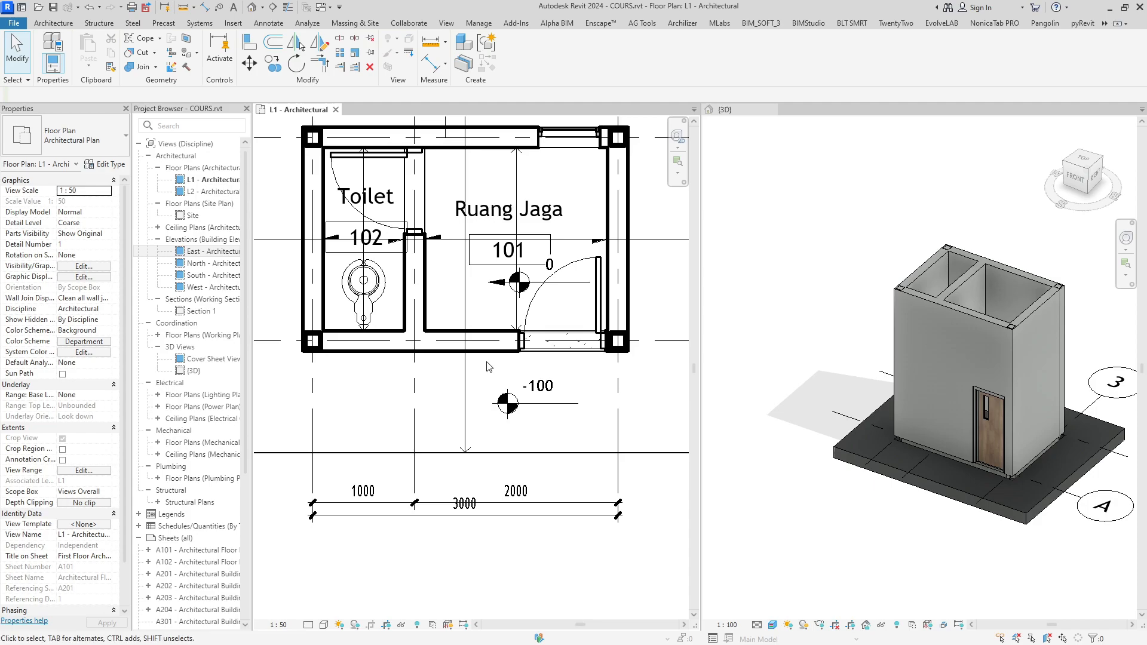
key(p)
key(n)
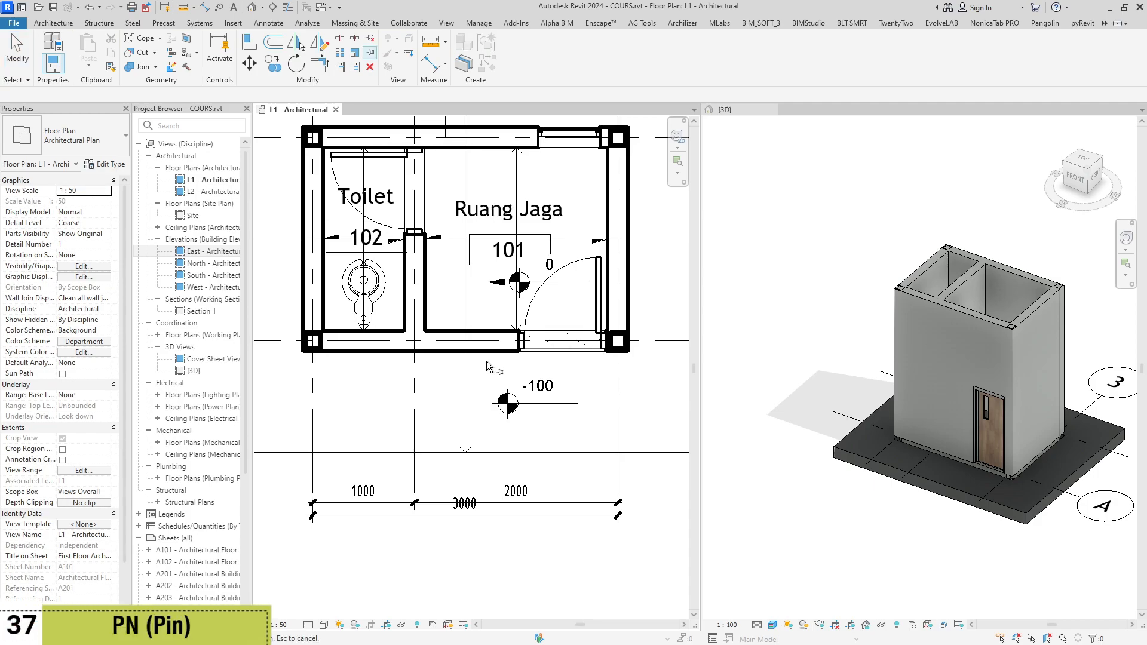
click(493, 352)
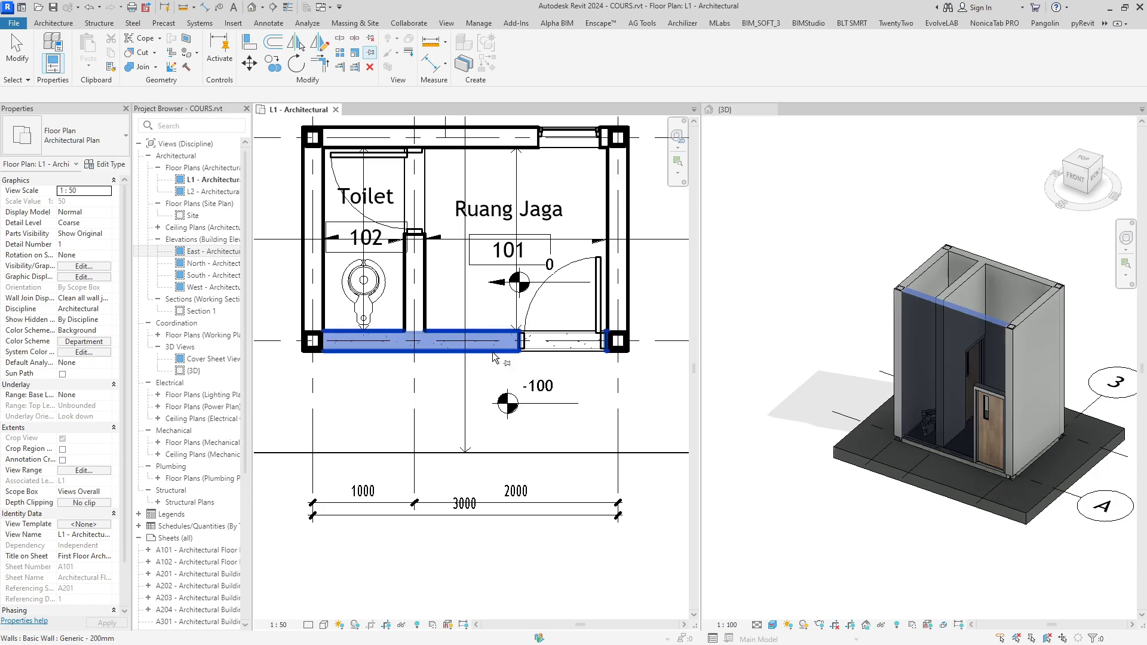
scroll(520, 346, down, 2)
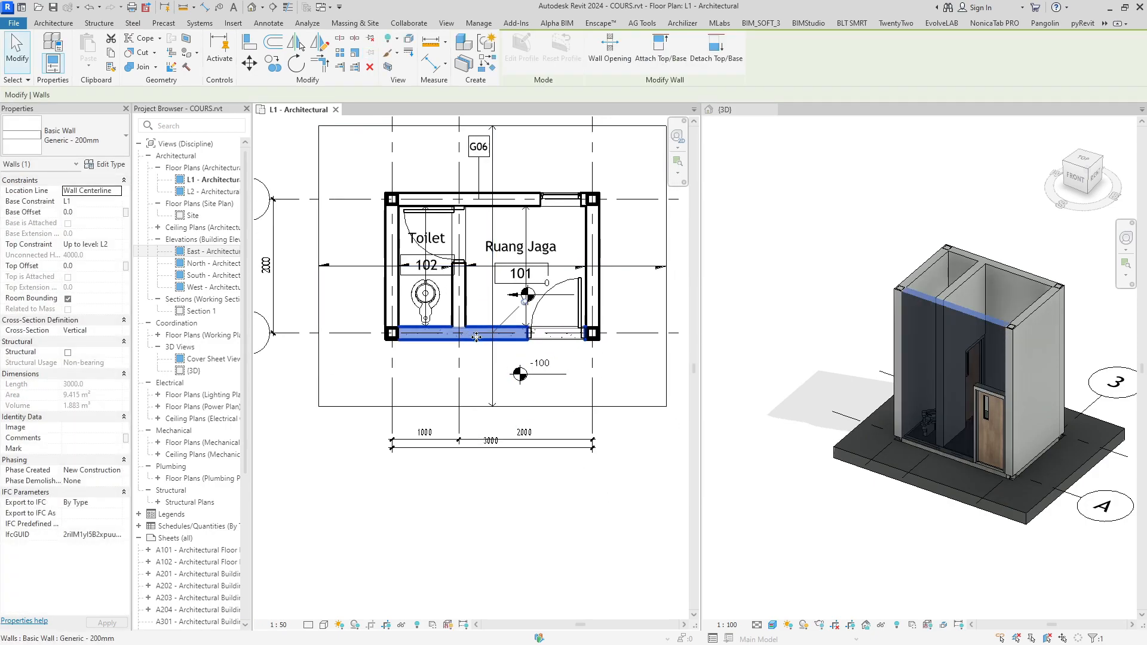
scroll(478, 340, up, 1)
middle_drag(482, 338, 473, 371)
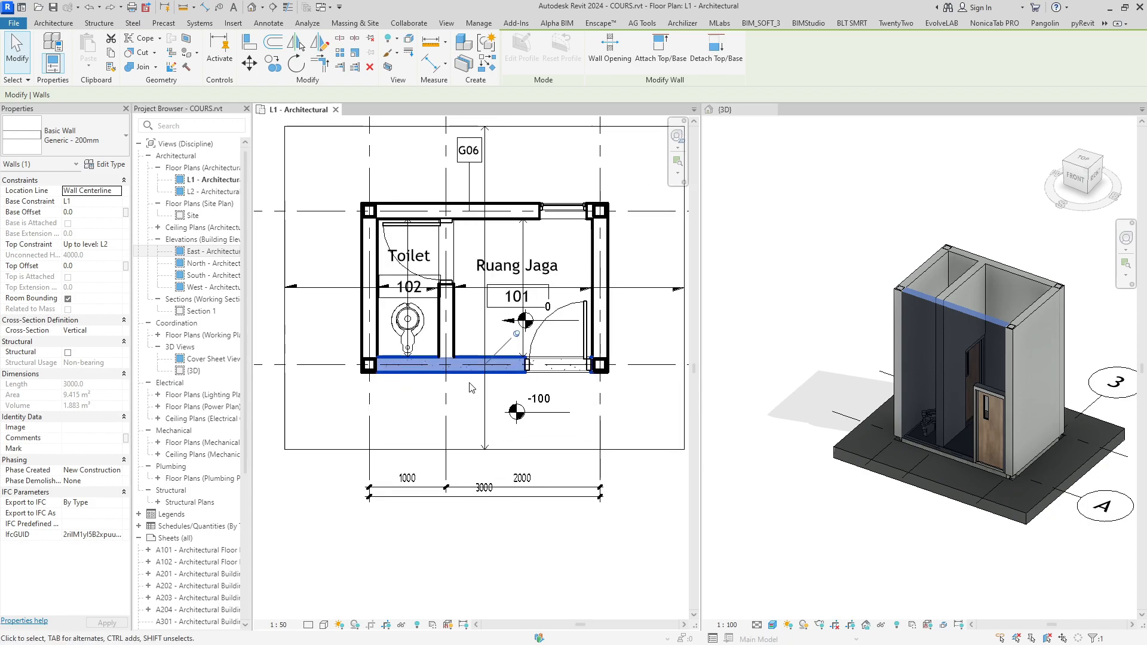
Unpin the lower exterior wall of the guardhouse plan
key(u)
key(p)
click(482, 493)
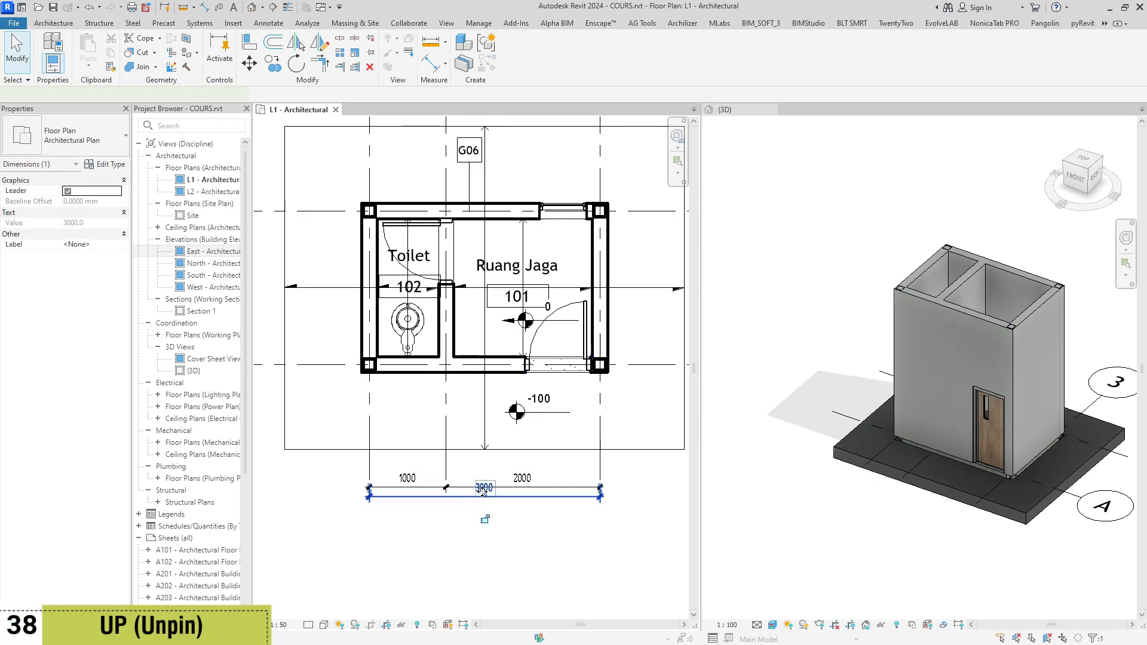
Paint the front and right exterior wall faces in the 3D view with the green Boundary Conditions material
click(822, 504)
scroll(822, 514, down, 2)
scroll(822, 526, up, 1)
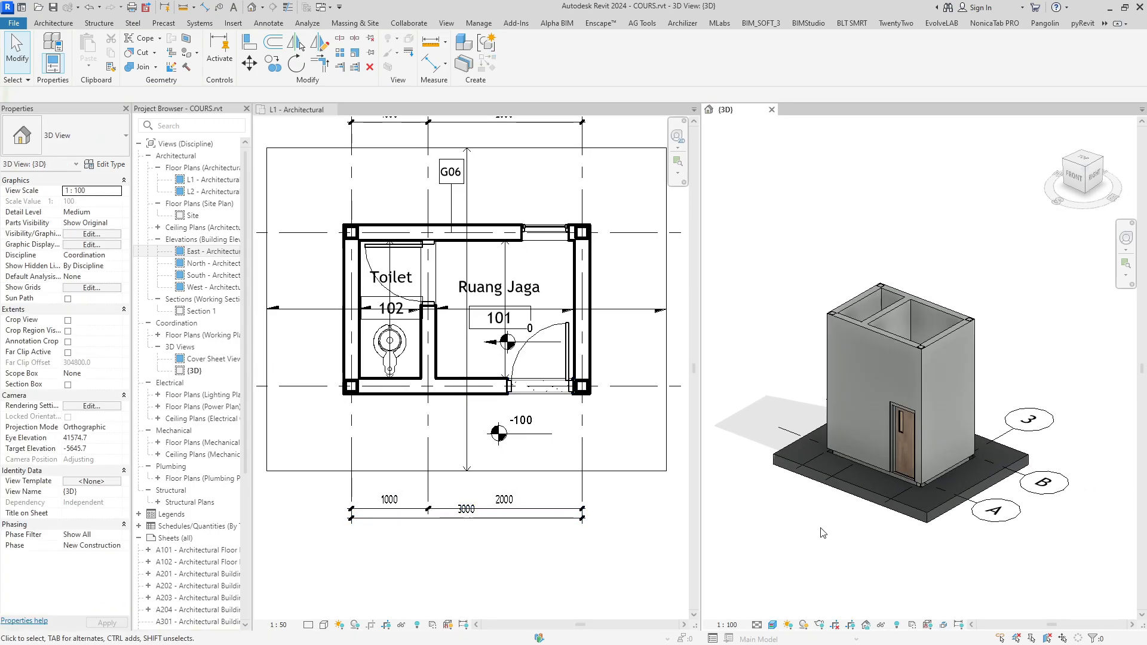
key(p)
key(t)
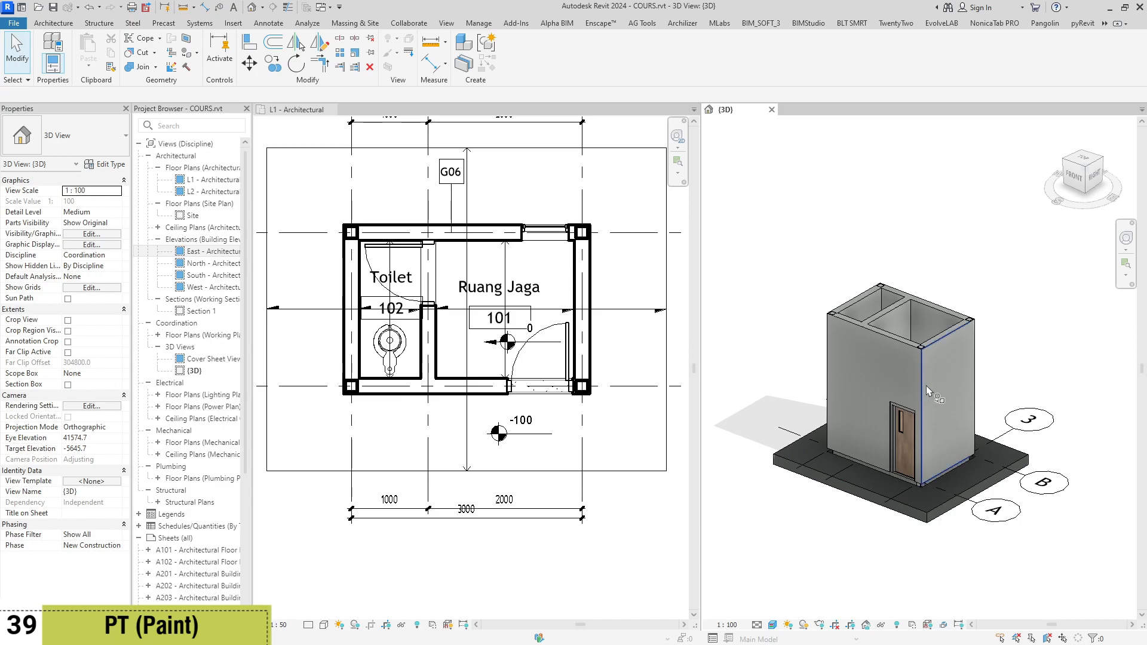
scroll(925, 392, up, 1)
mouse_move(948, 413)
middle_down()
mouse_move(896, 418)
mouse_move(910, 430)
mouse_move(878, 377)
mouse_move(947, 359)
middle_up()
click(78, 194)
scroll(897, 395, down, 1)
click(879, 378)
click(828, 365)
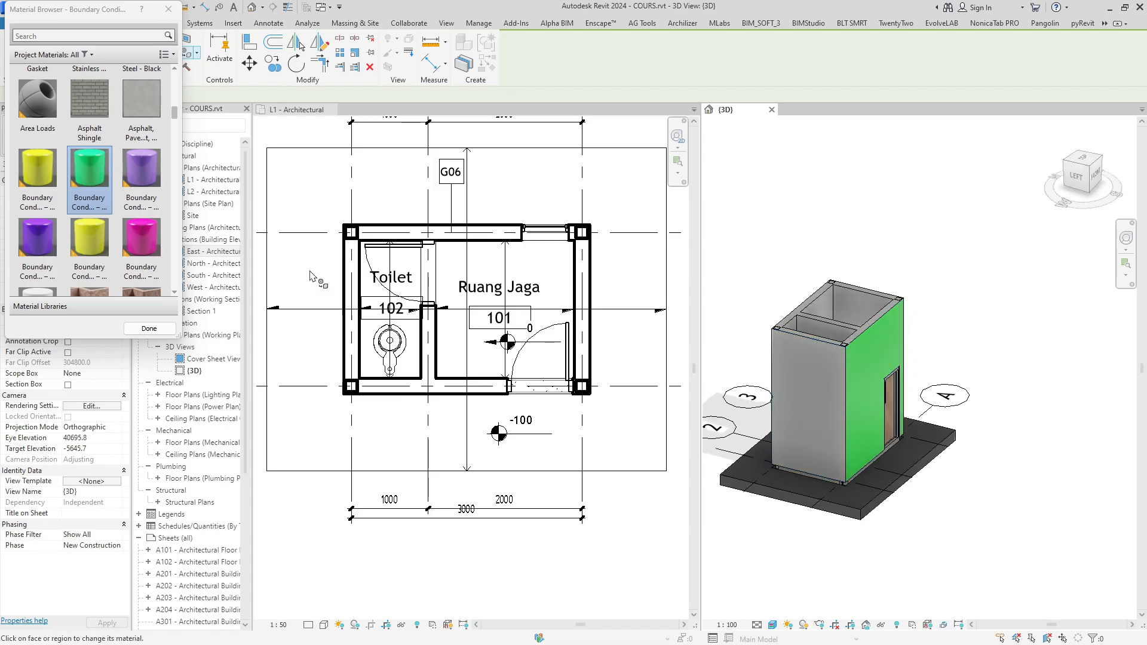
Paint the left and back exterior wall faces with the yellow Boundary Conditions material and end the Paint command
click(79, 235)
click(830, 395)
shift+middle_drag(830, 395, 993, 417)
click(796, 389)
shift+middle_drag(797, 389, 992, 410)
shift+middle_drag(754, 387, 785, 363)
scroll(786, 363, up, 2)
key(Escape)
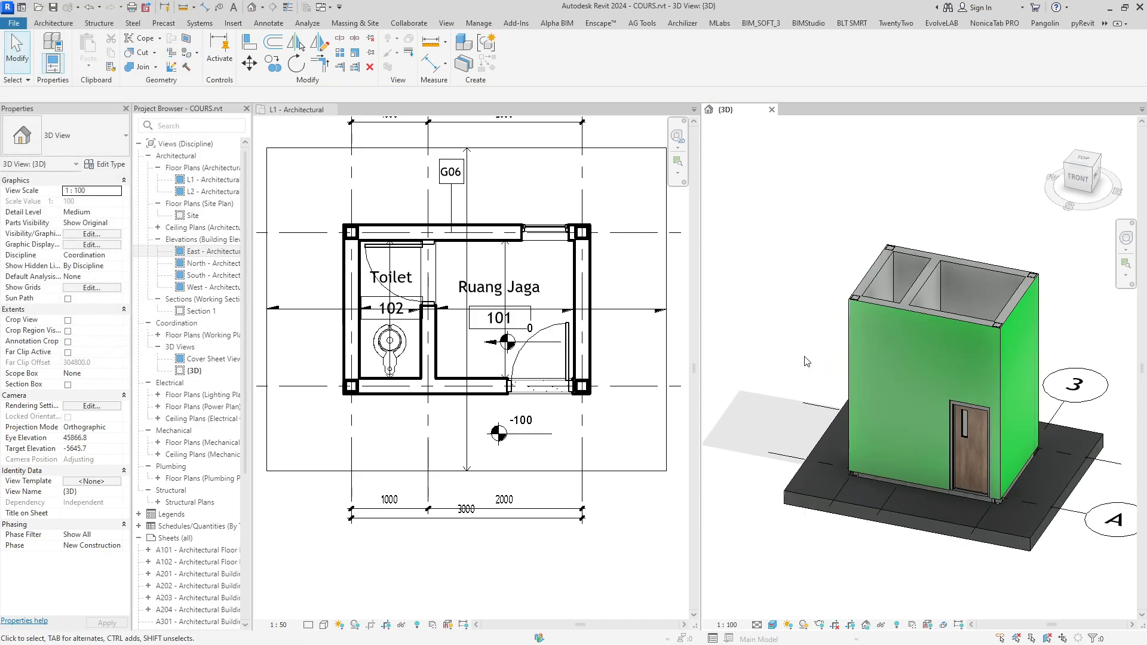
click(609, 383)
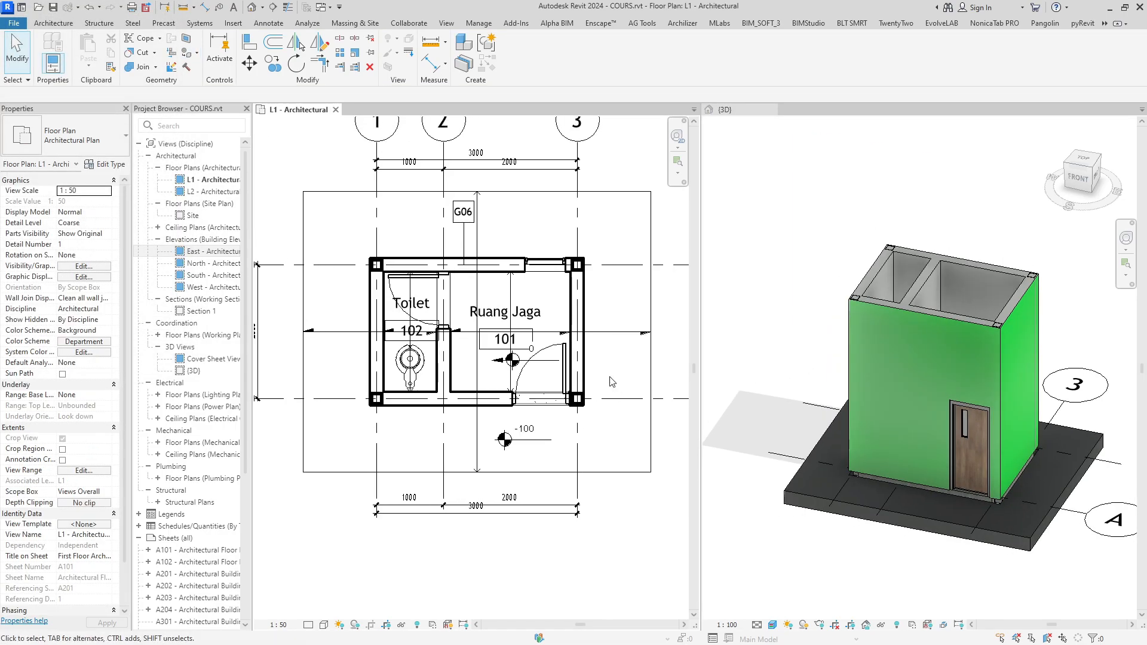
key(r)
key(e)
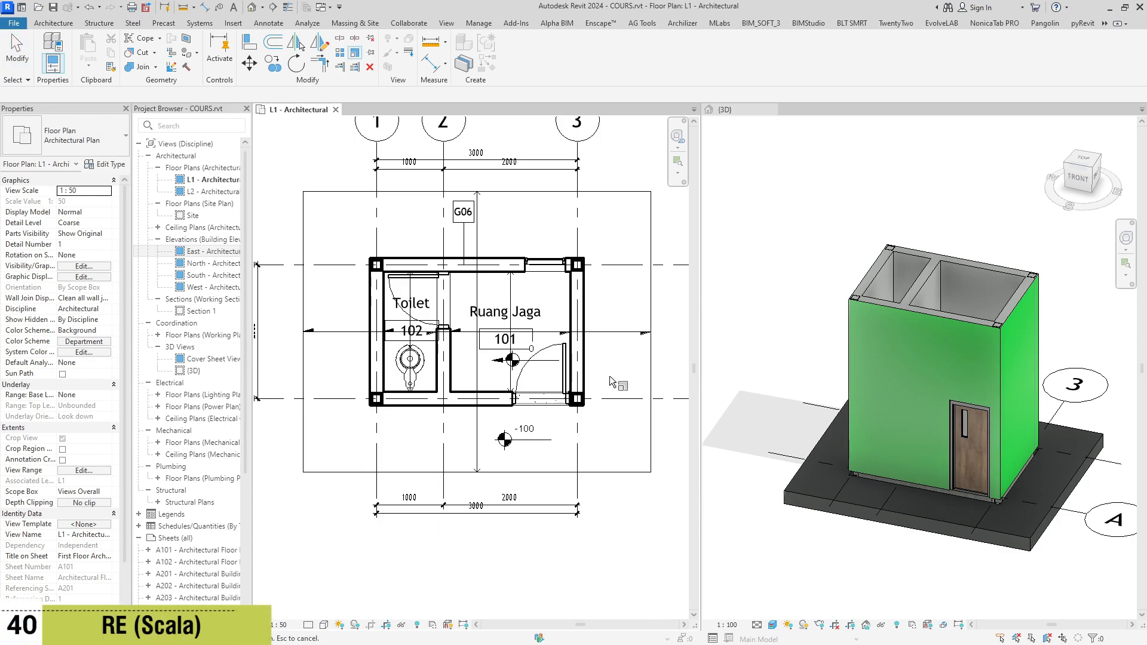
click(1105, 23)
click(1113, 70)
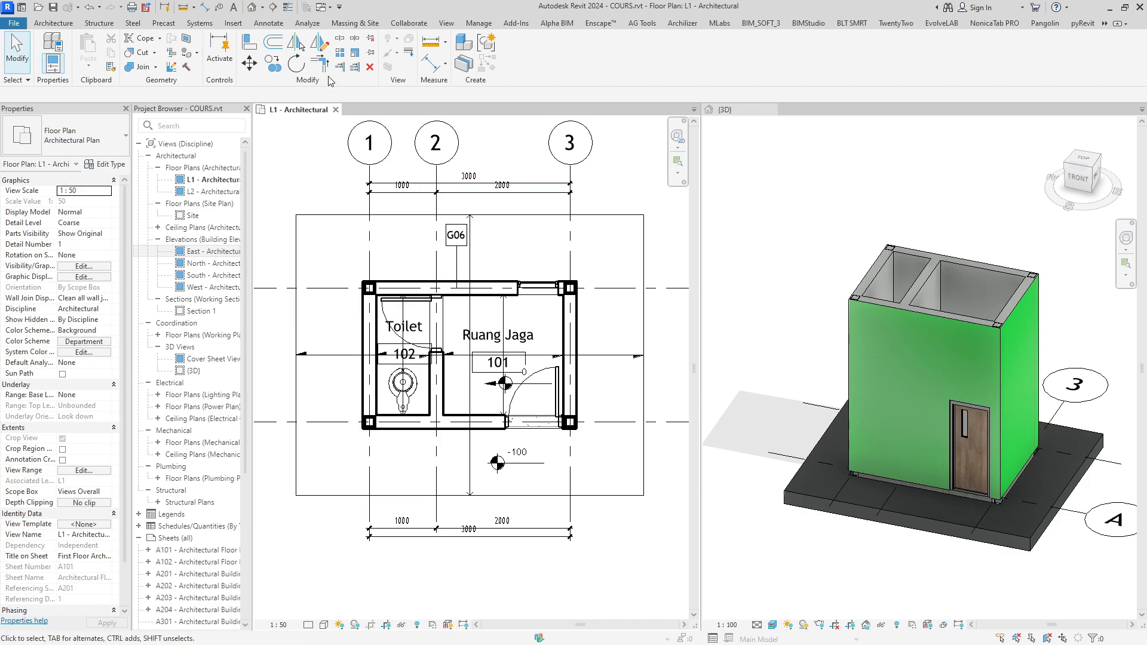
click(355, 54)
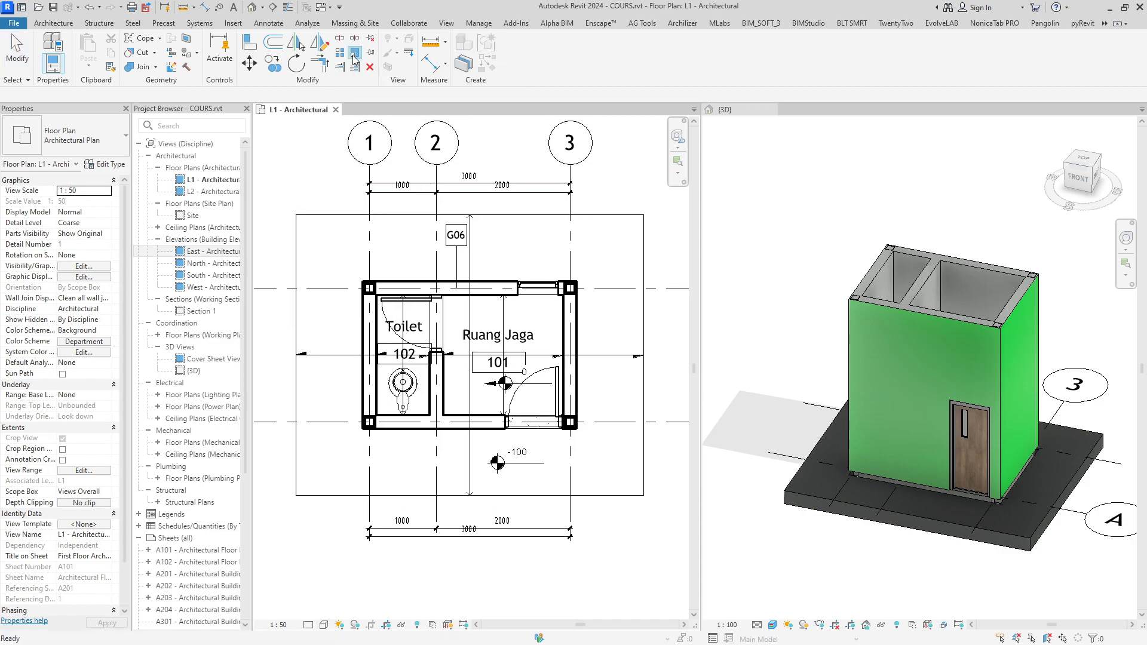
scroll(465, 245, down, 1)
middle_drag(458, 280, 470, 264)
scroll(494, 263, up, 2)
scroll(496, 263, down, 2)
middle_drag(497, 302, 491, 284)
middle_drag(504, 409, 513, 325)
key(Escape)
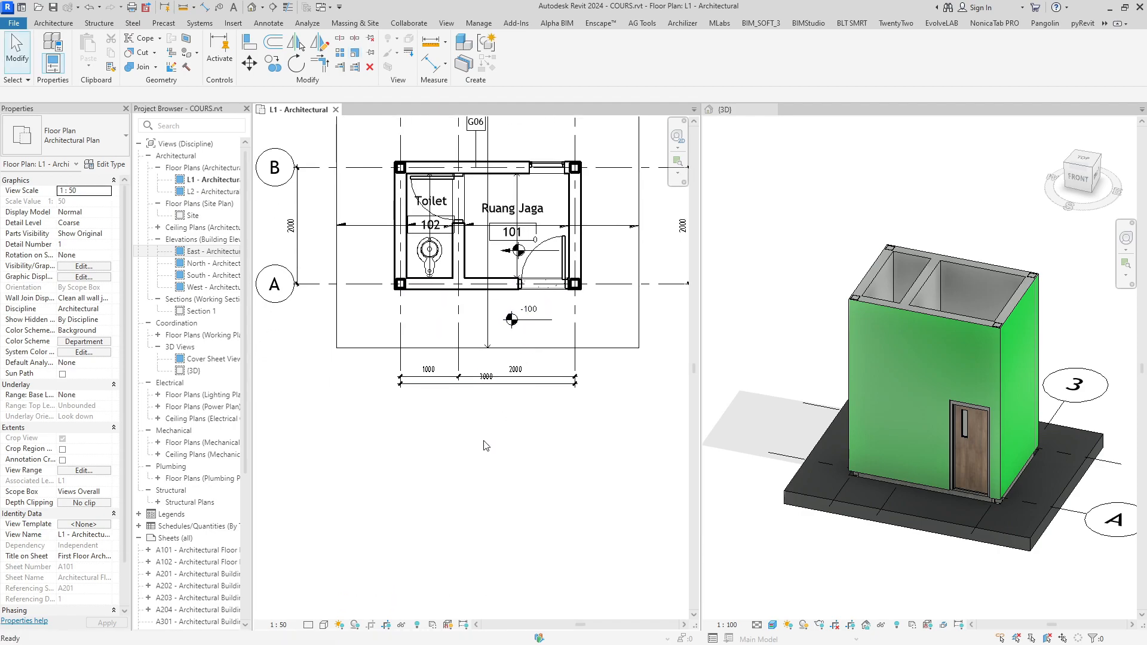
Draw a short horizontal detail line in the empty area below the plan
scroll(486, 442, up, 2)
middle_drag(485, 448, 486, 412)
key(ctrl+v)
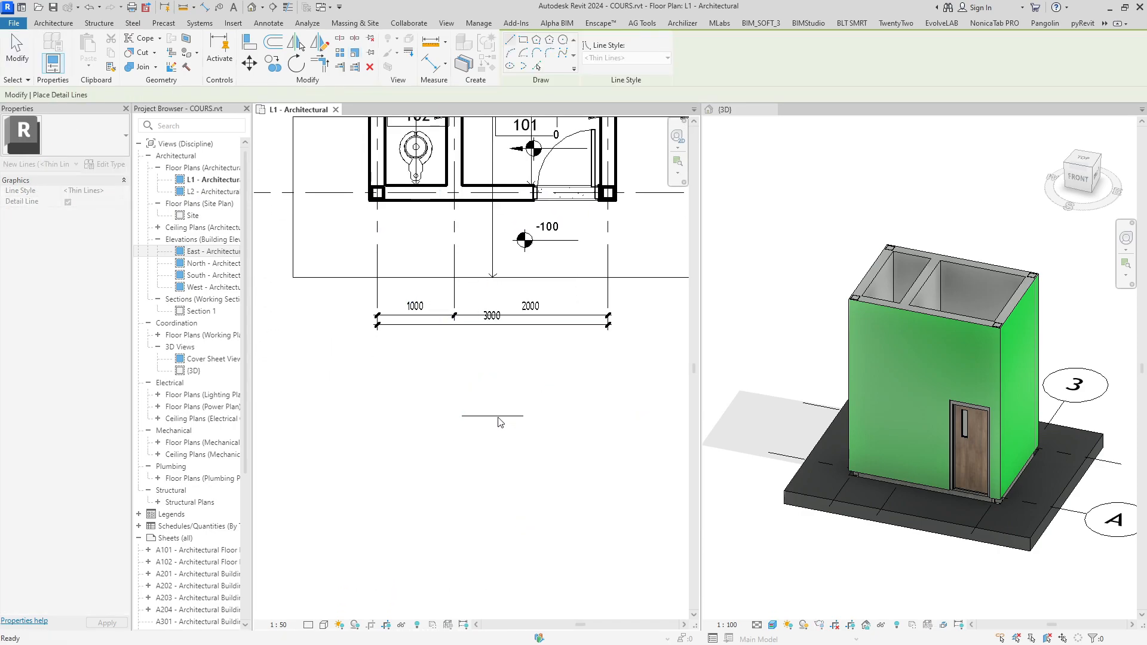
click(487, 411)
scroll(487, 425, up, 1)
Scale the detail line up graphically from its left endpoint to a length of about 1680 mm
key(r)
key(e)
click(460, 400)
click(530, 400)
click(608, 401)
scroll(566, 416, down, 2)
middle_drag(565, 416, 512, 415)
key(Escape)
Delete the scaled detail line below the plan
click(534, 412)
scroll(523, 415, up, 3)
scroll(525, 415, up, 1)
scroll(510, 394, down, 2)
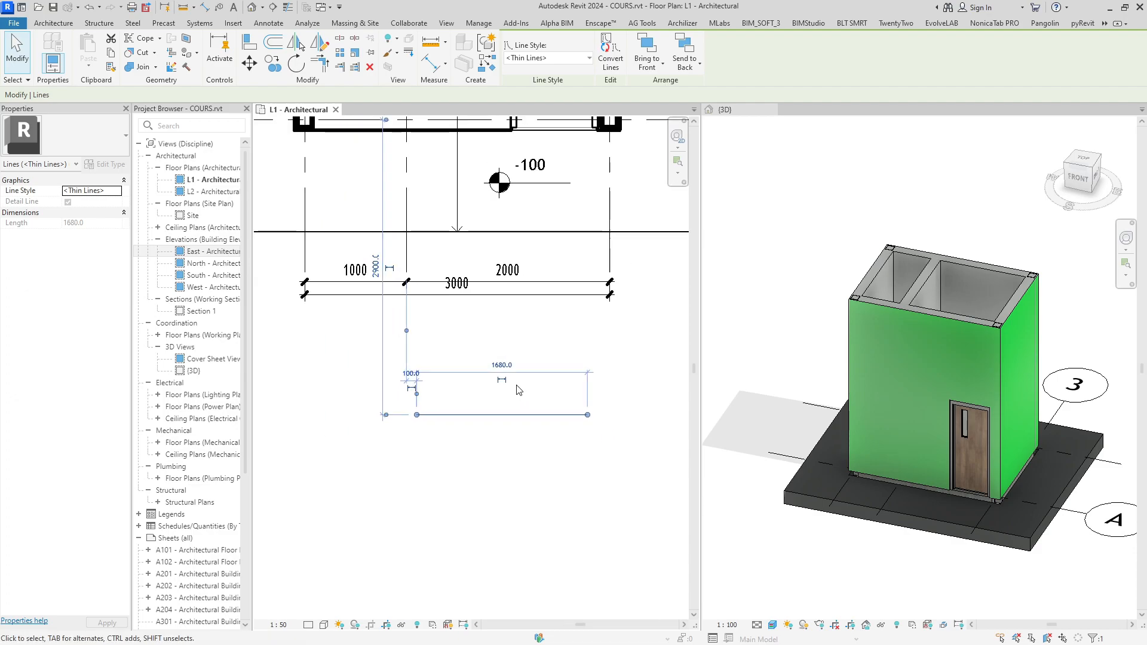
key(Delete)
scroll(519, 403, down, 3)
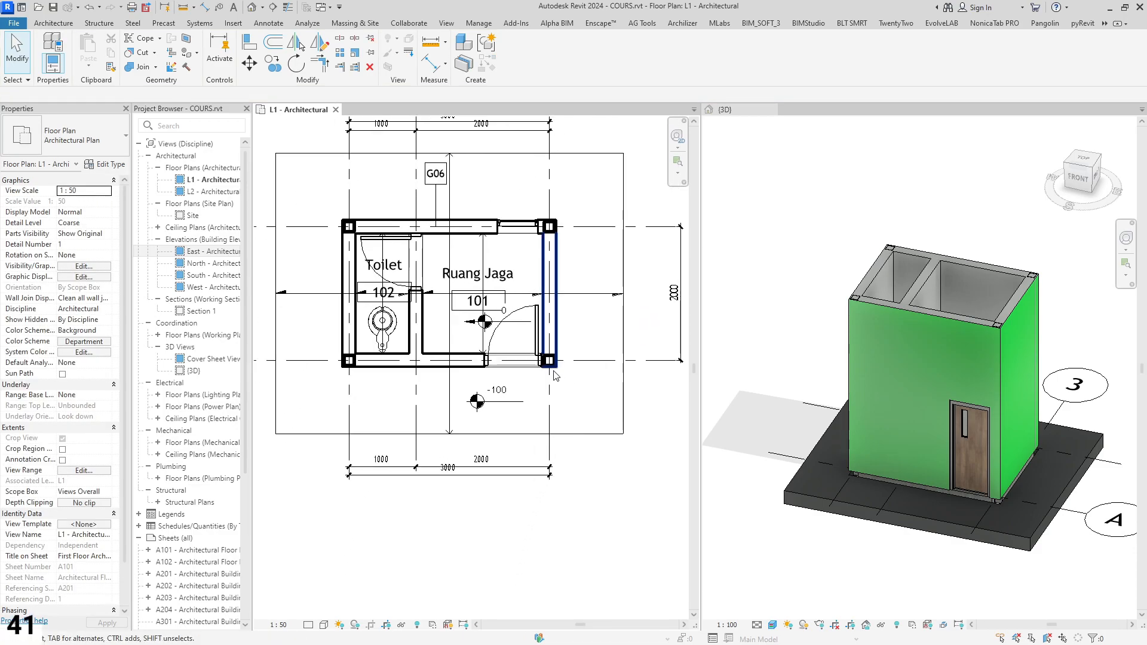
Draw a short wall below the plan and stretch its lower end so it stands vertical and 1080 mm long
scroll(525, 408, up, 3)
mouse_move(536, 389)
middle_down()
mouse_move(530, 460)
mouse_move(493, 450)
middle_up()
key(w)
key(a)
click(521, 407)
key(Escape)
key(Escape)
click(488, 447)
drag(474, 471, 476, 534)
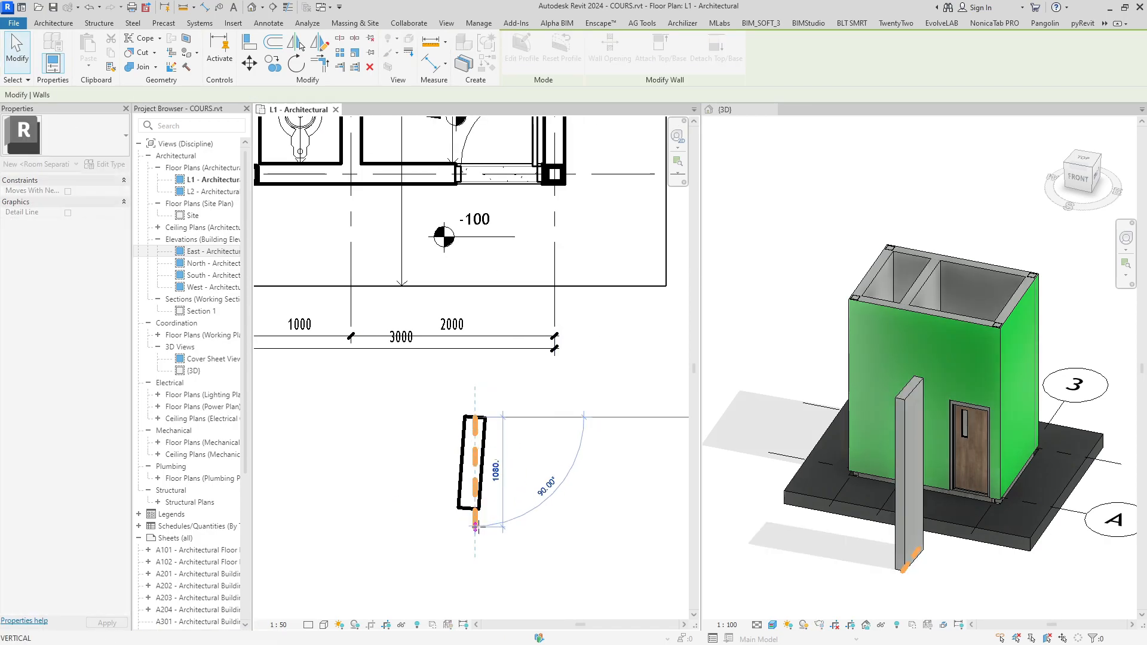
Rotate the short wall 90° about its center
scroll(523, 442, down, 1)
middle_drag(555, 475, 544, 480)
click(296, 63)
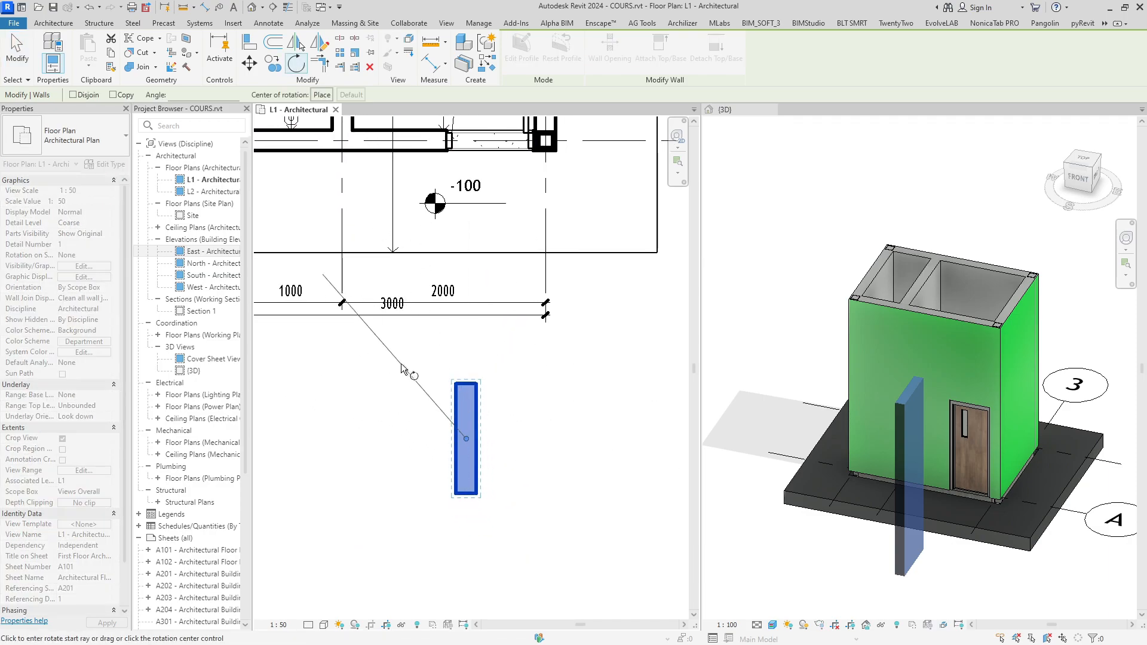
click(470, 380)
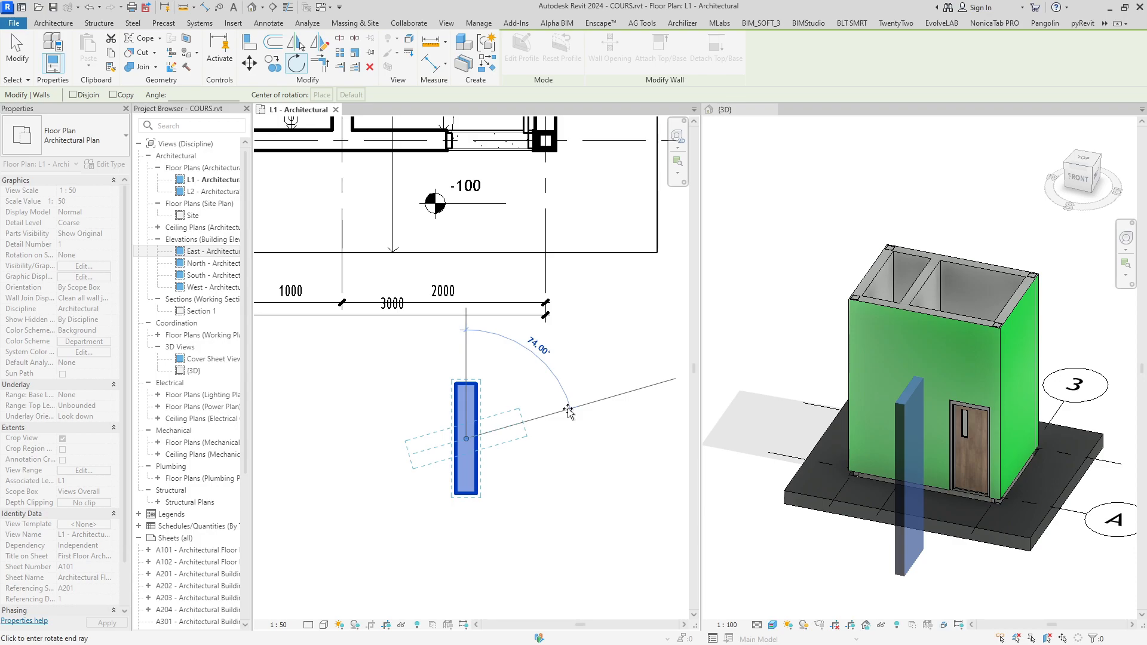
text(90)
key(Return)
scroll(488, 413, down, 2)
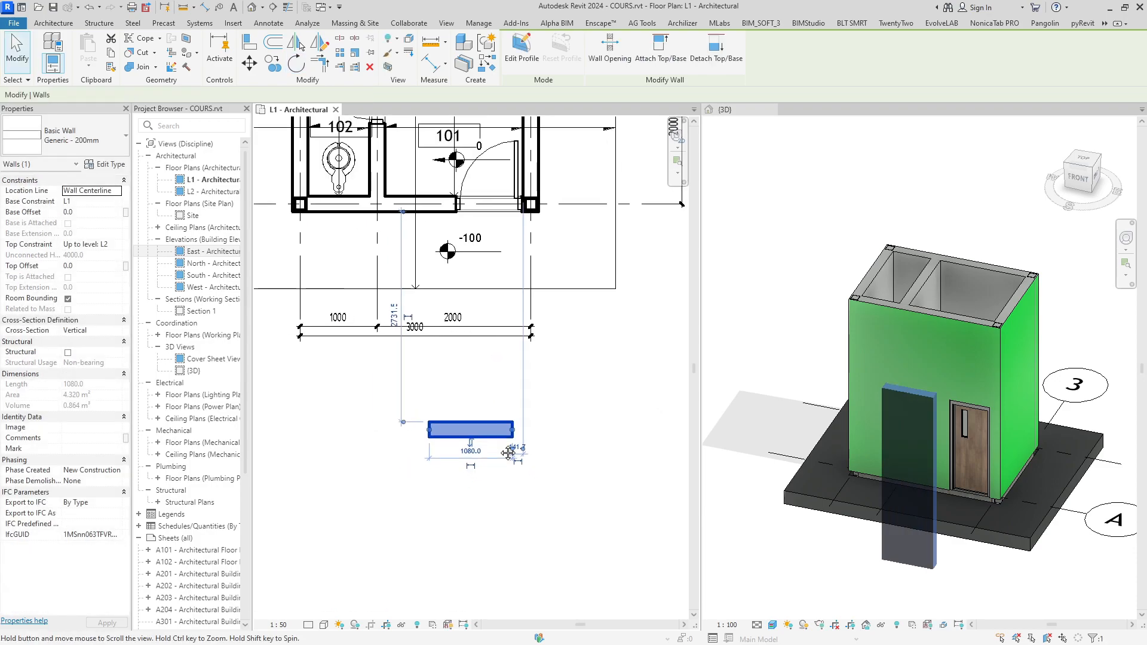
Rotate a copy of the short wall 45° about its center, keeping the original
scroll(504, 456, up, 1)
key(r)
key(o)
scroll(445, 382, up, 2)
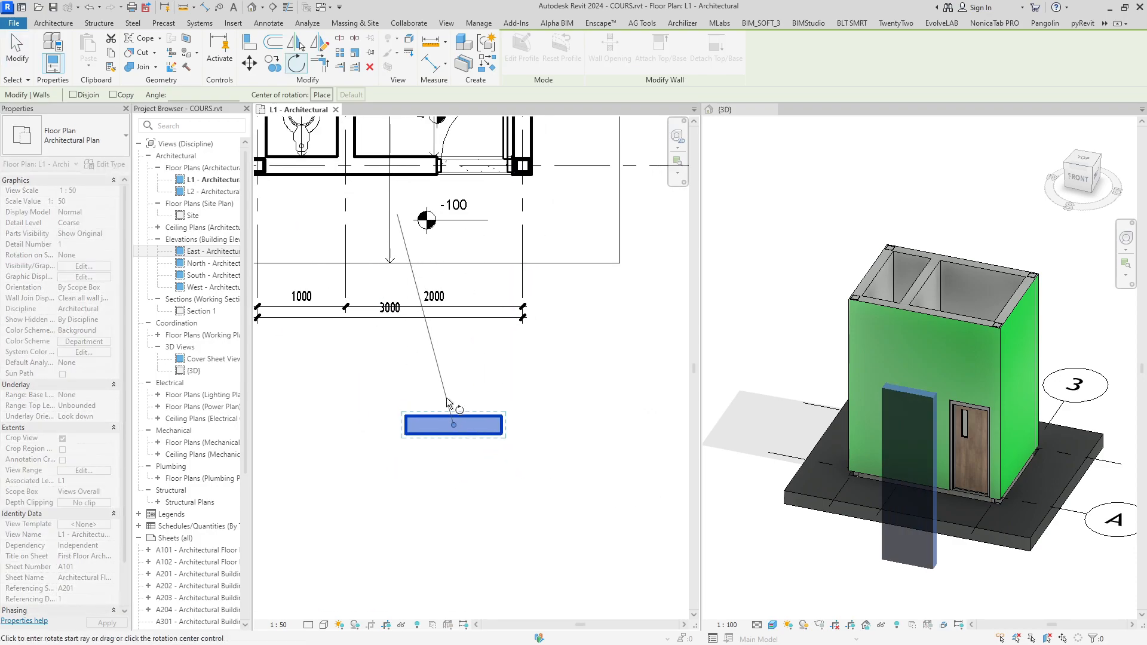
middle_drag(462, 369, 465, 373)
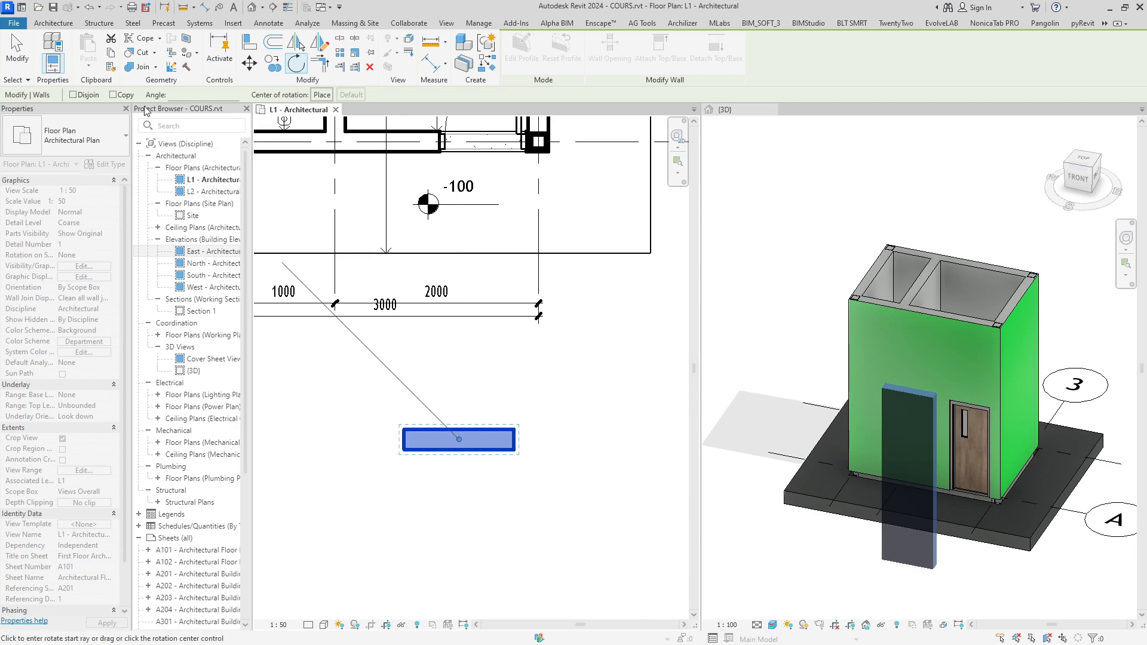
click(113, 94)
middle_drag(453, 357, 434, 329)
click(434, 328)
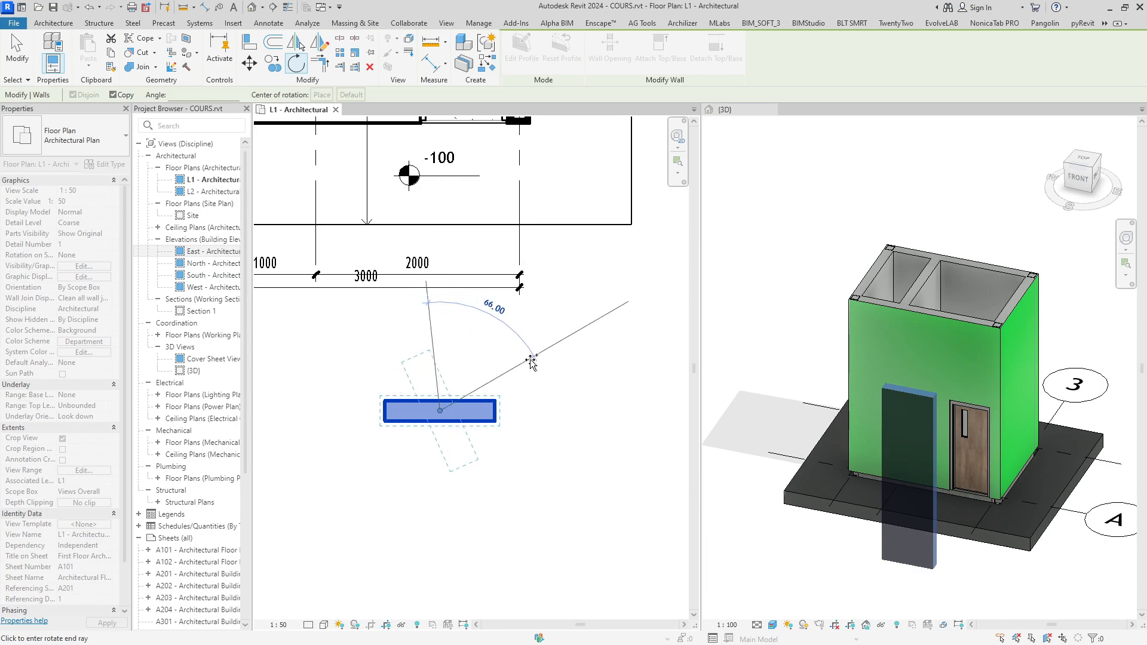
key(Return)
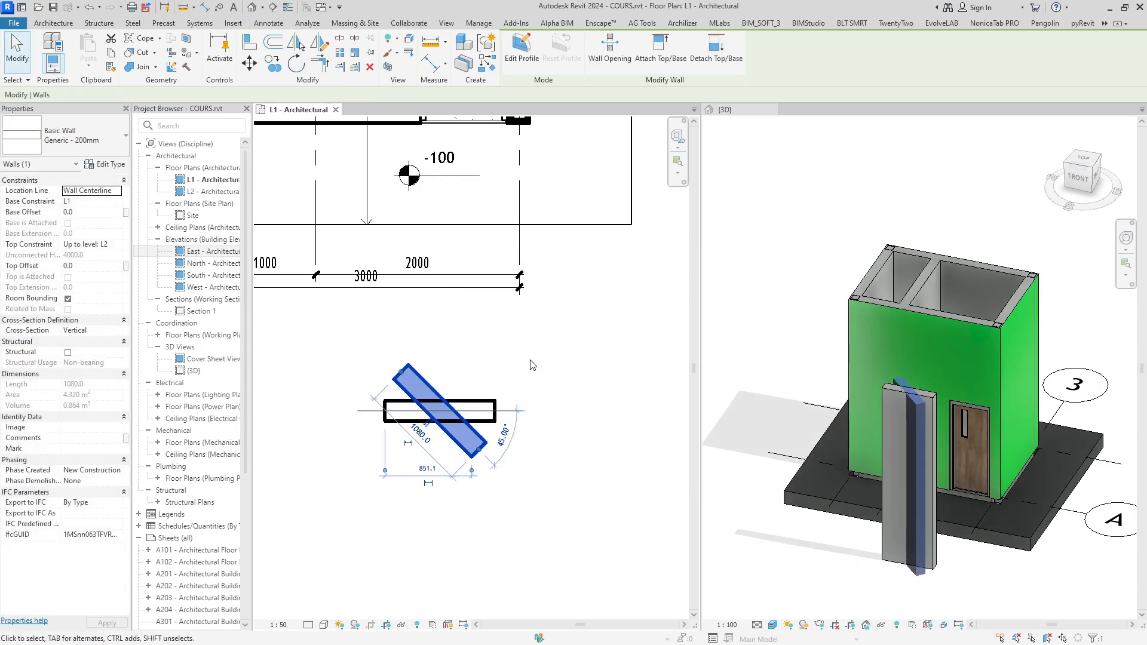
Delete the slanted wall copy below the plan
click(495, 371)
click(416, 382)
key(Delete)
middle_drag(448, 370, 454, 387)
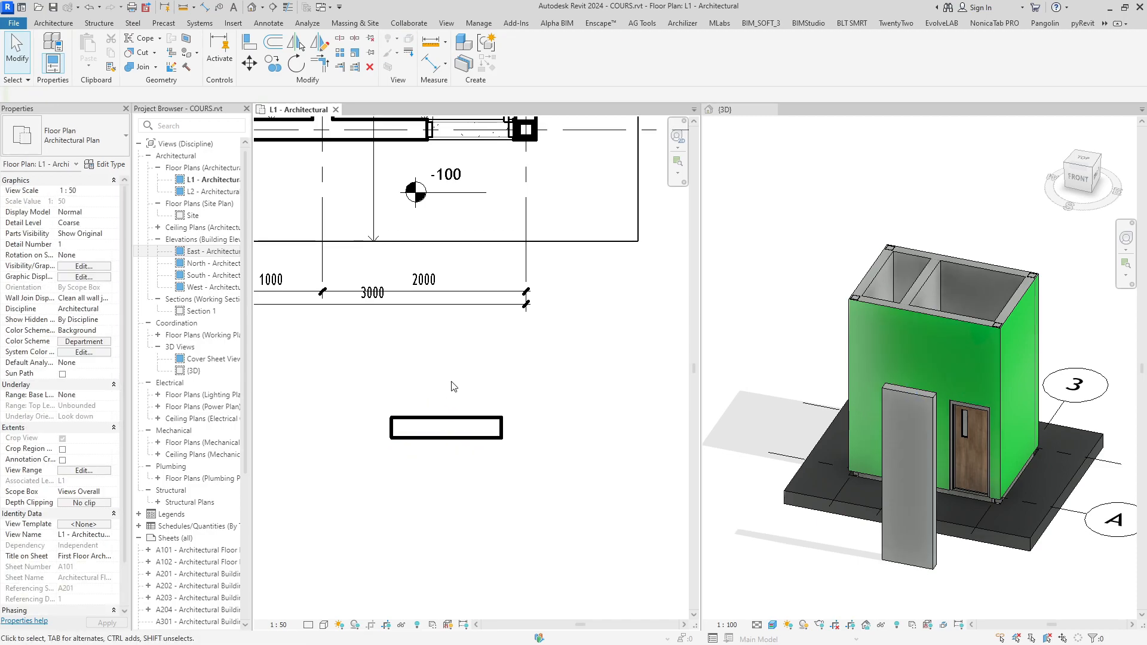
Select all instances of the short wall's type, and clear the selection
scroll(456, 386, down, 1)
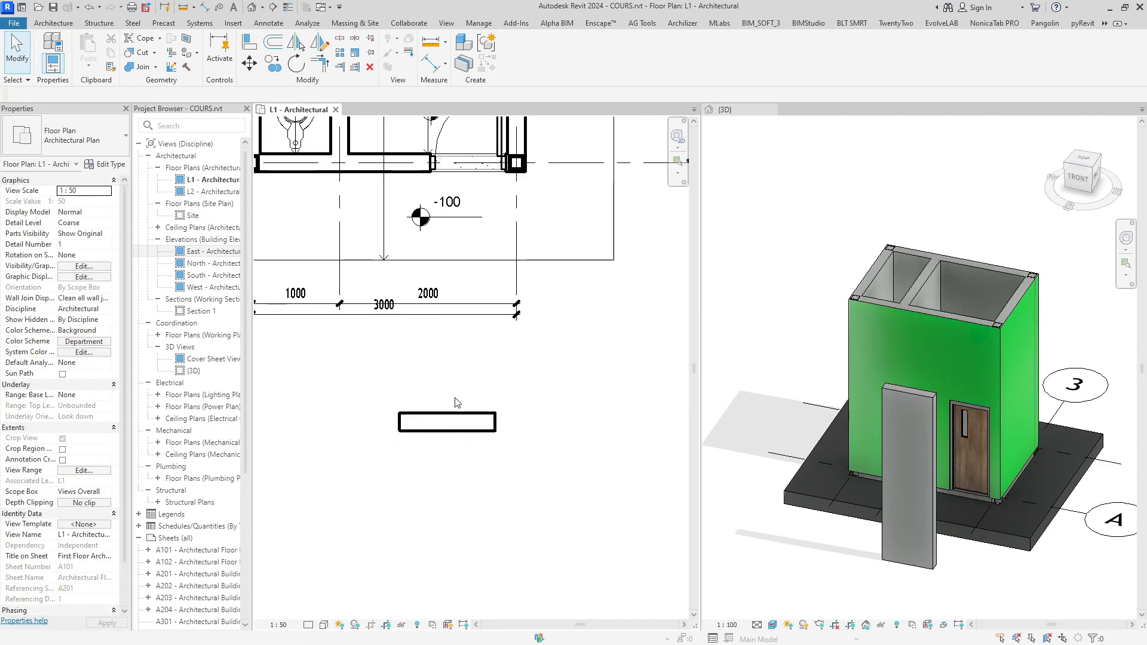
middle_drag(470, 401, 472, 415)
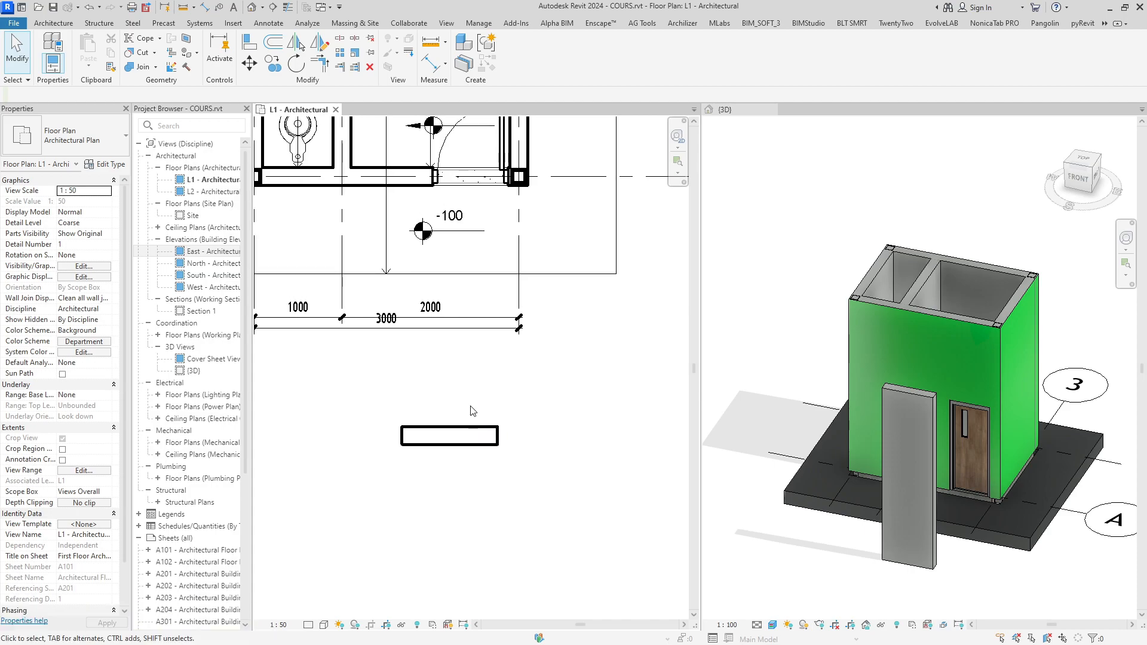
click(472, 430)
scroll(469, 433, up, 2)
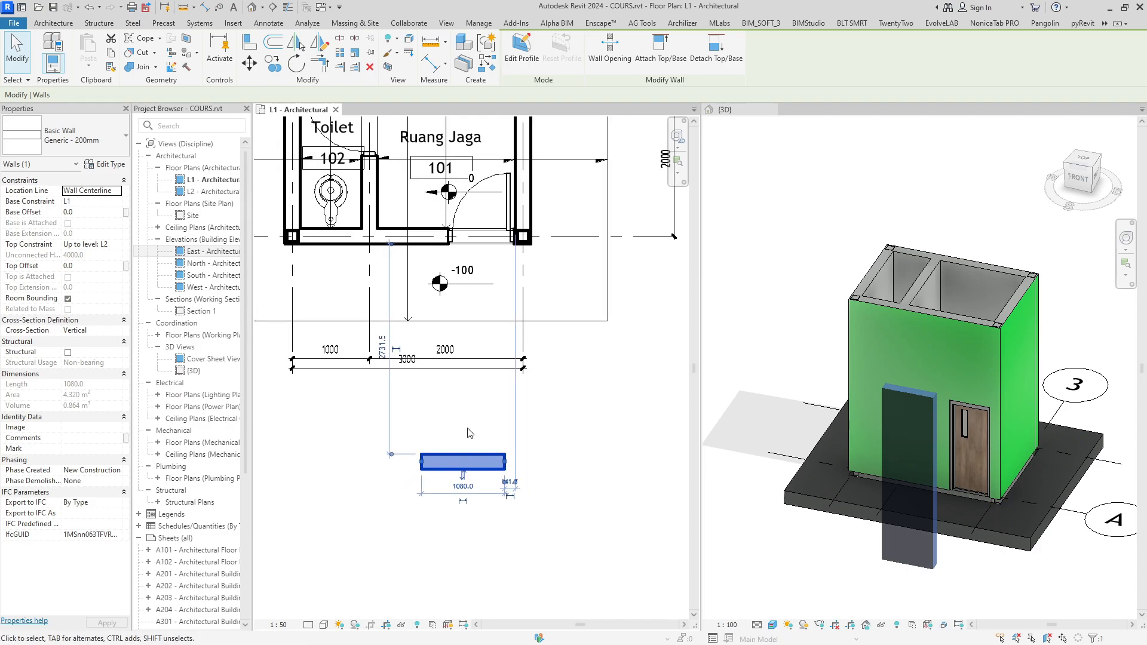
scroll(469, 437, down, 2)
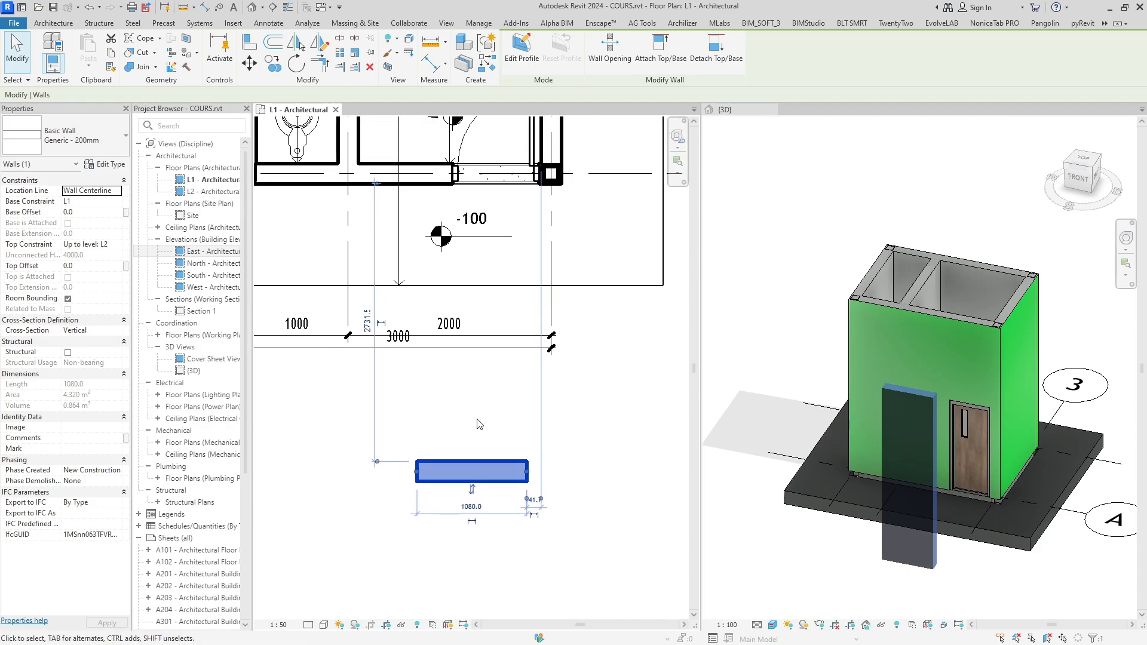
key(s)
key(a)
scroll(478, 424, down, 1)
middle_drag(463, 408, 465, 439)
middle_drag(448, 387, 447, 453)
middle_drag(463, 503, 504, 456)
click(475, 458)
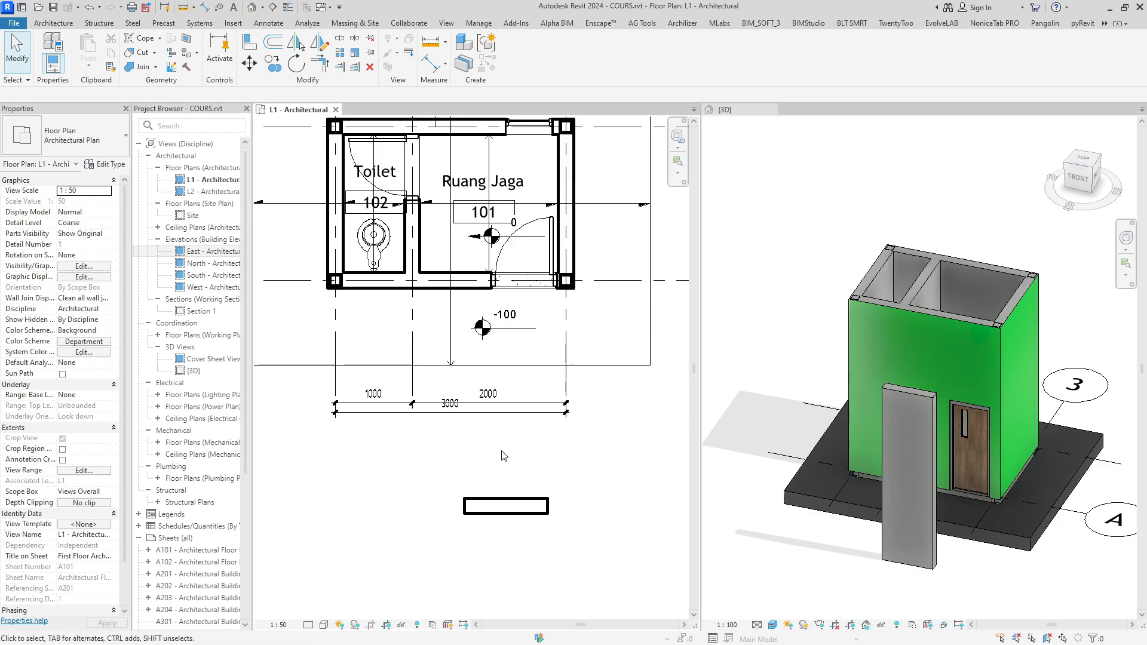
Sketch a Split Face line about 3200 mm long horizontally across the upper part of the yellow back wall
shift+middle_drag(934, 490, 960, 397)
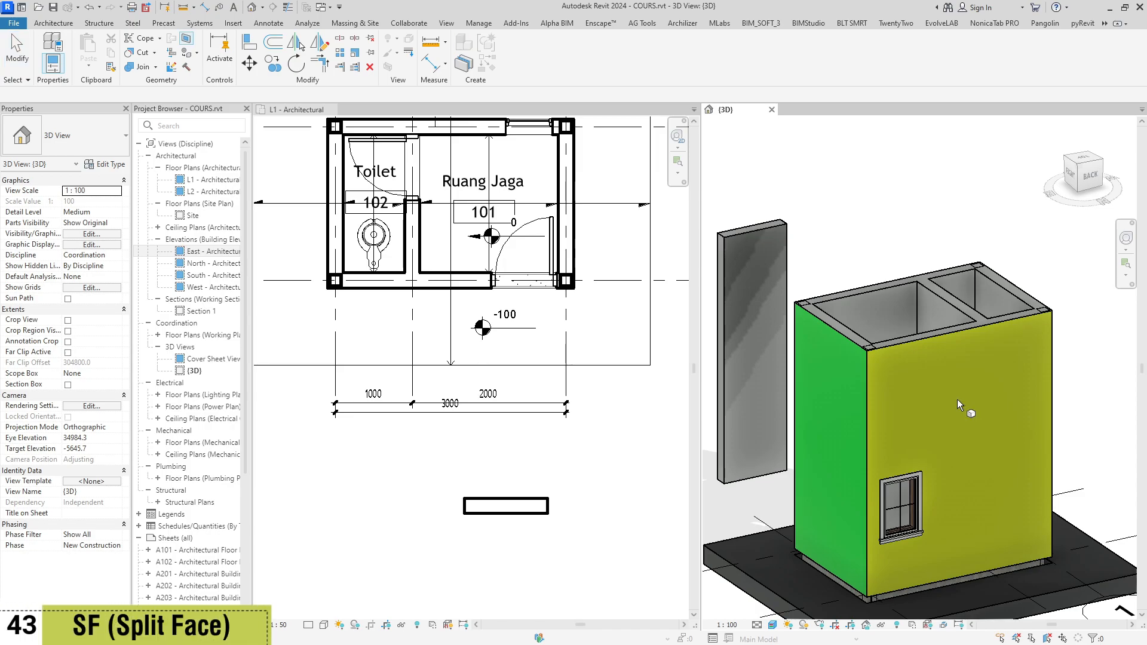
click(938, 338)
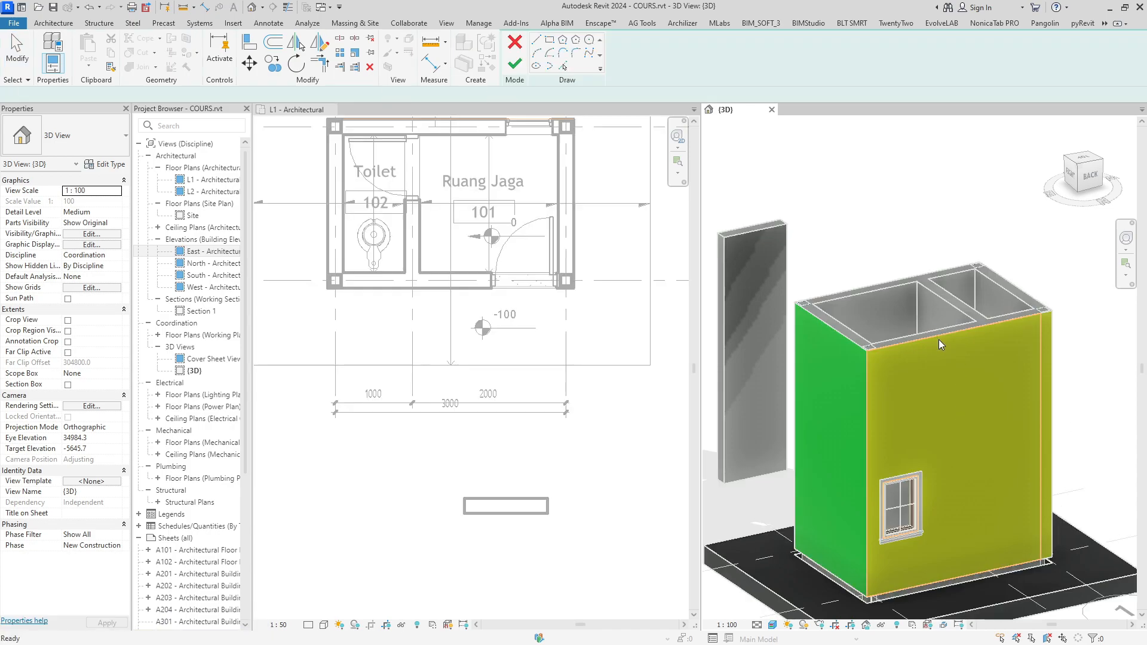
middle_drag(947, 368, 915, 357)
scroll(905, 384, up, 1)
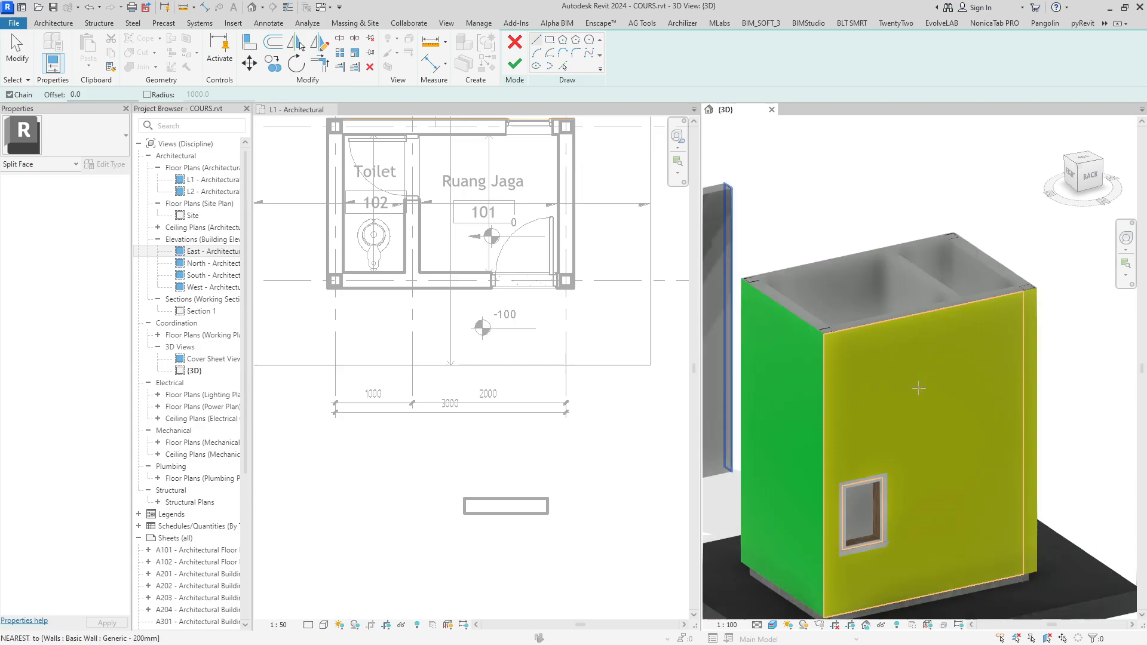
click(828, 411)
shift+middle_drag(828, 412, 885, 334)
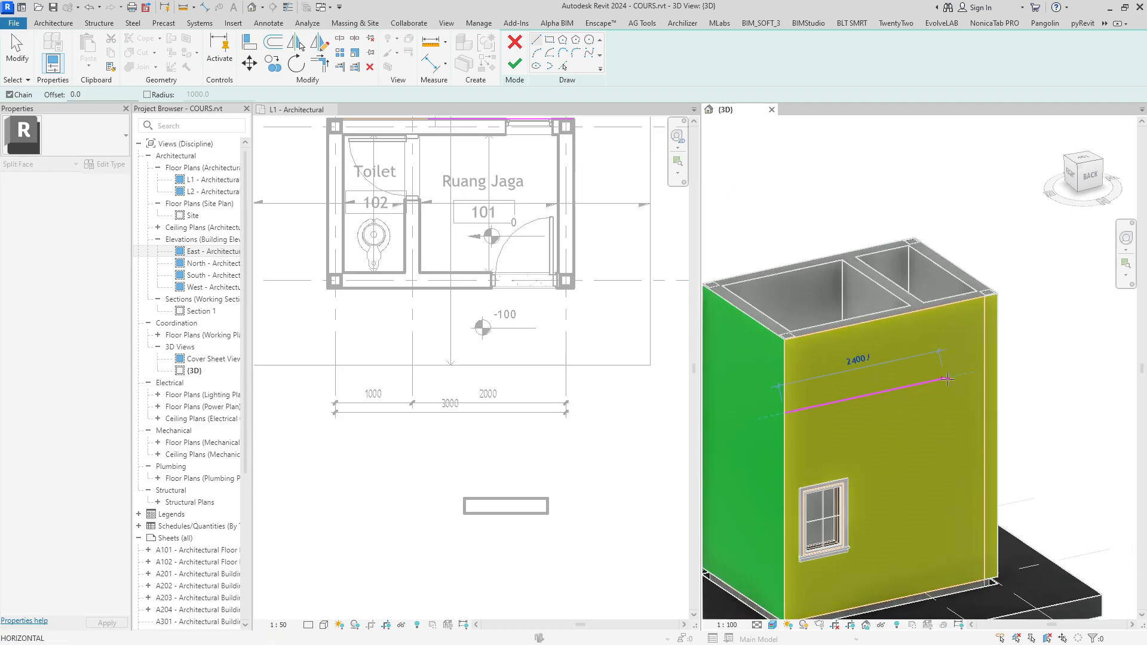
click(986, 369)
key(Escape)
key(Escape)
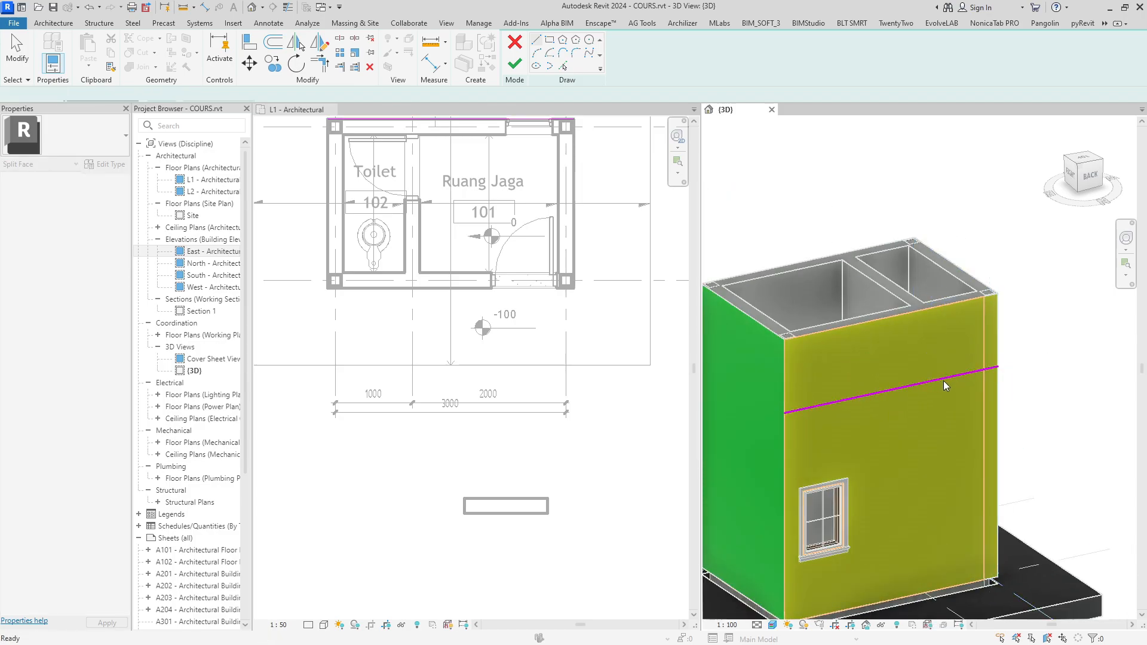
click(515, 64)
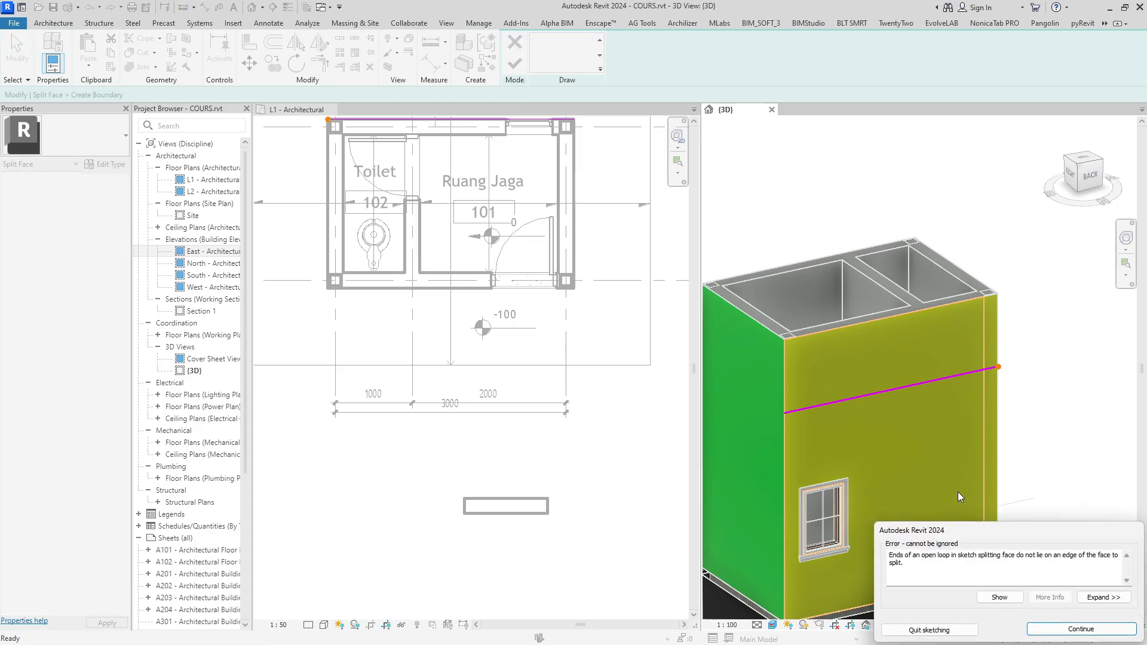
click(1079, 628)
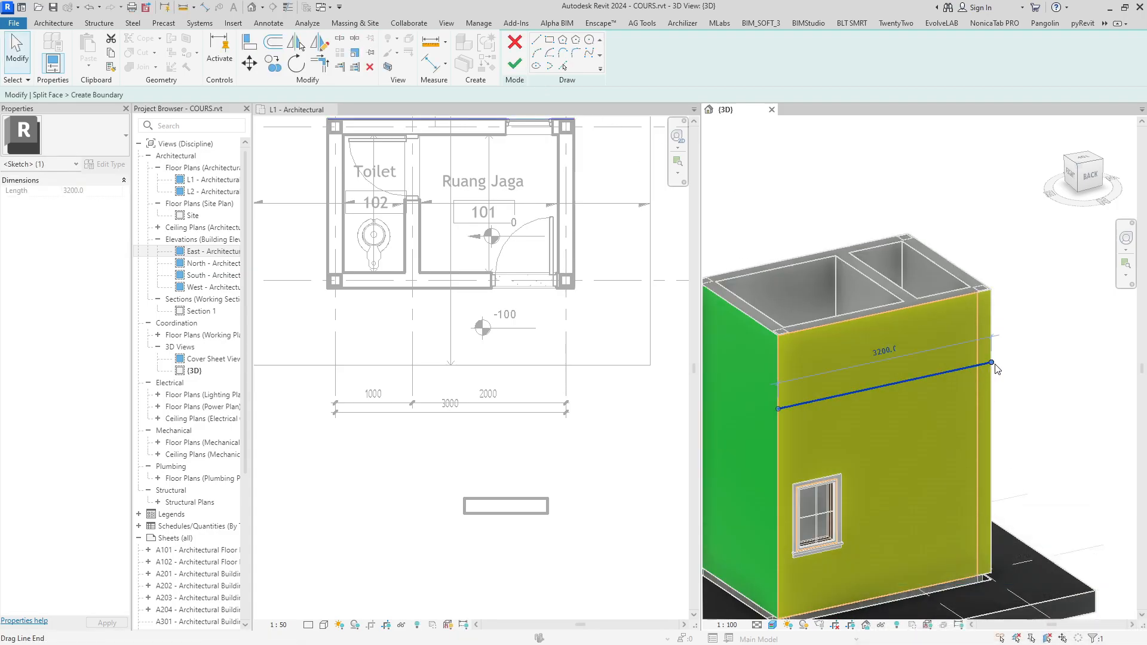
Shorten the split line's end to the vertical edge of the yellow wall face and finish the face split
click(980, 366)
key(Escape)
key(Escape)
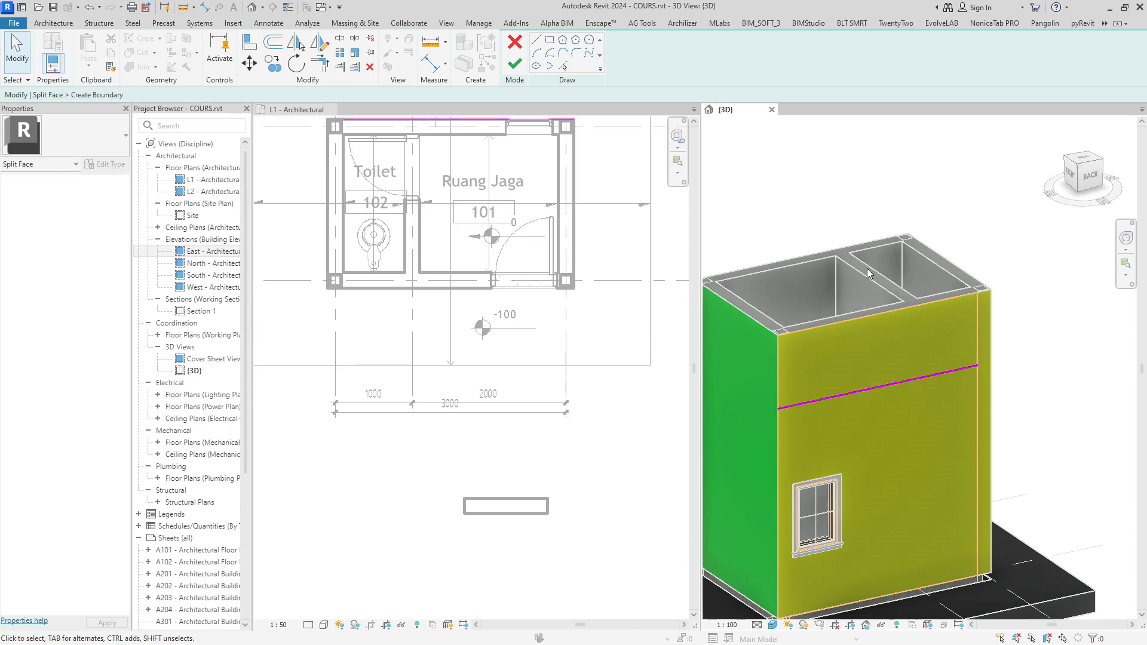
click(516, 63)
middle_drag(897, 417, 819, 346)
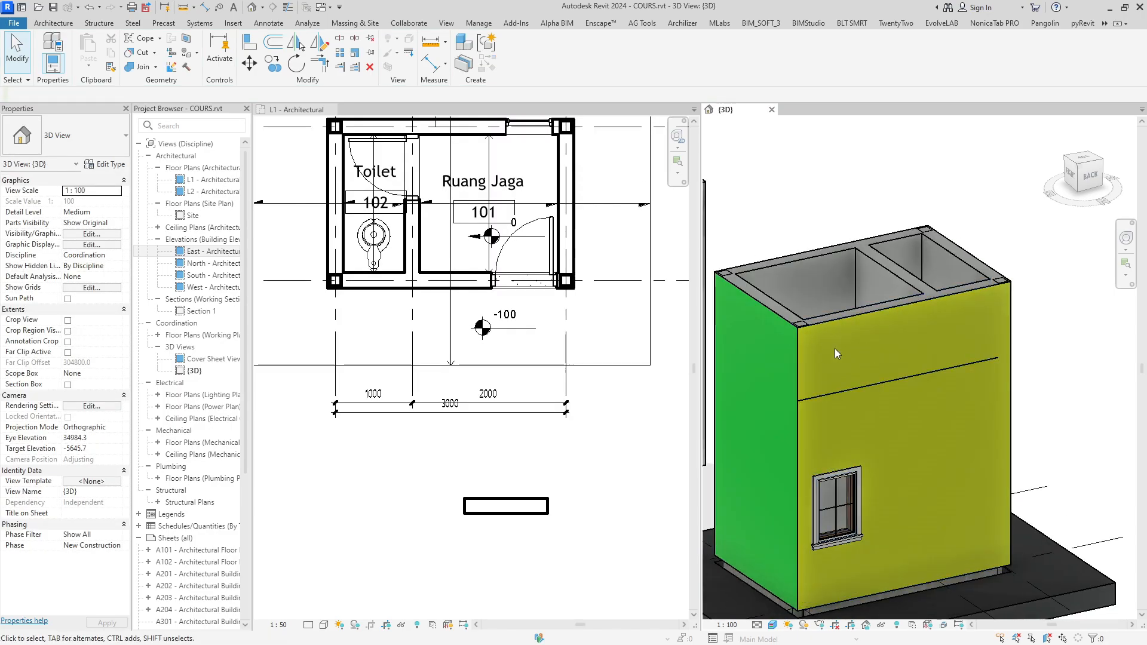
Paint the upper split region of the yellow back wall with the magenta Boundary Condition material
middle_drag(912, 457, 917, 432)
key(p)
key(t)
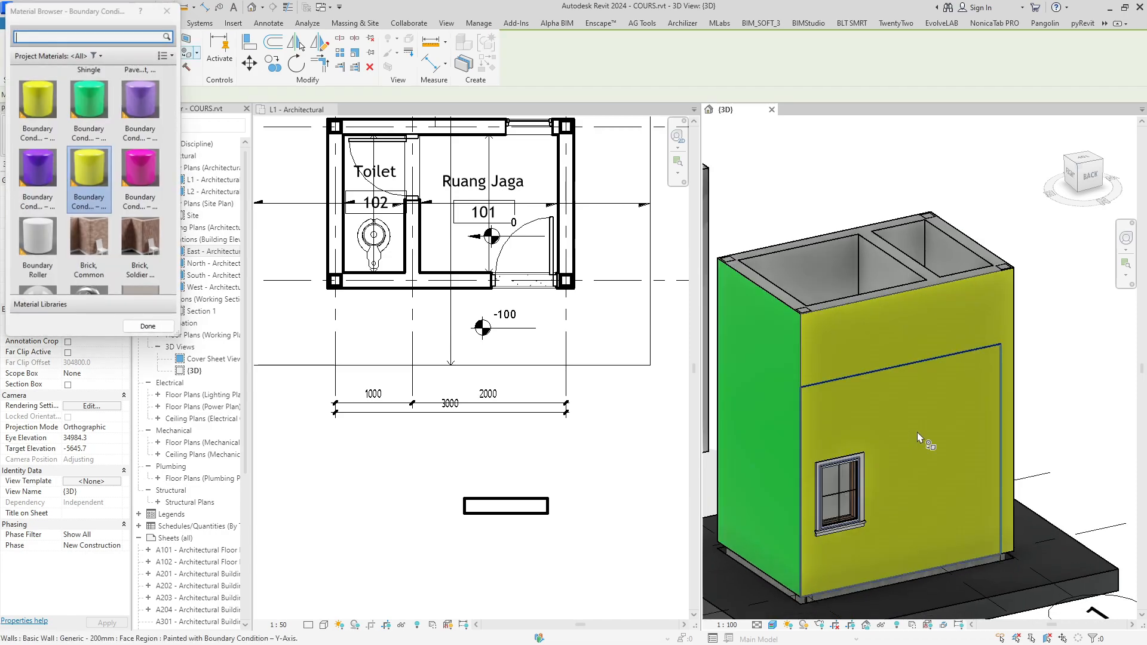
click(148, 177)
click(857, 349)
mouse_move(857, 349)
shift+middle_down()
mouse_move(877, 411)
mouse_move(812, 402)
mouse_move(892, 391)
mouse_move(855, 382)
mouse_move(864, 371)
shift+middle_up()
scroll(877, 410, down, 2)
key(Escape)
Split the green side wall of the guardhouse into two segments along a vertical line near its middle
key(s)
key(l)
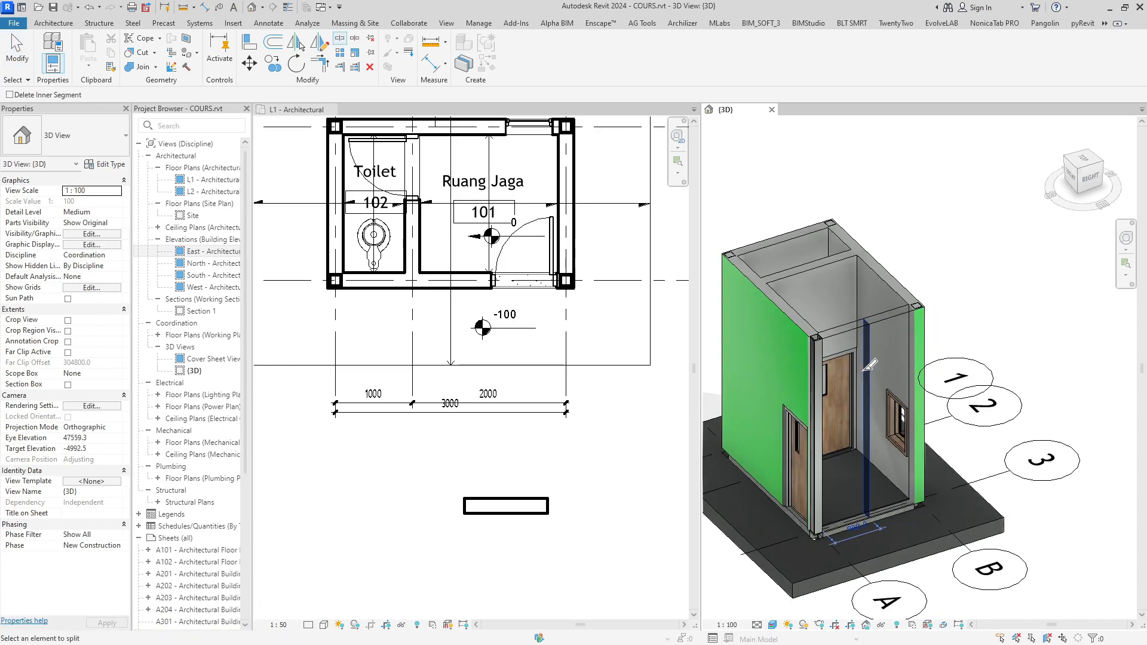
click(863, 371)
key(Escape)
scroll(896, 371, down, 2)
shift+middle_drag(968, 448, 727, 450)
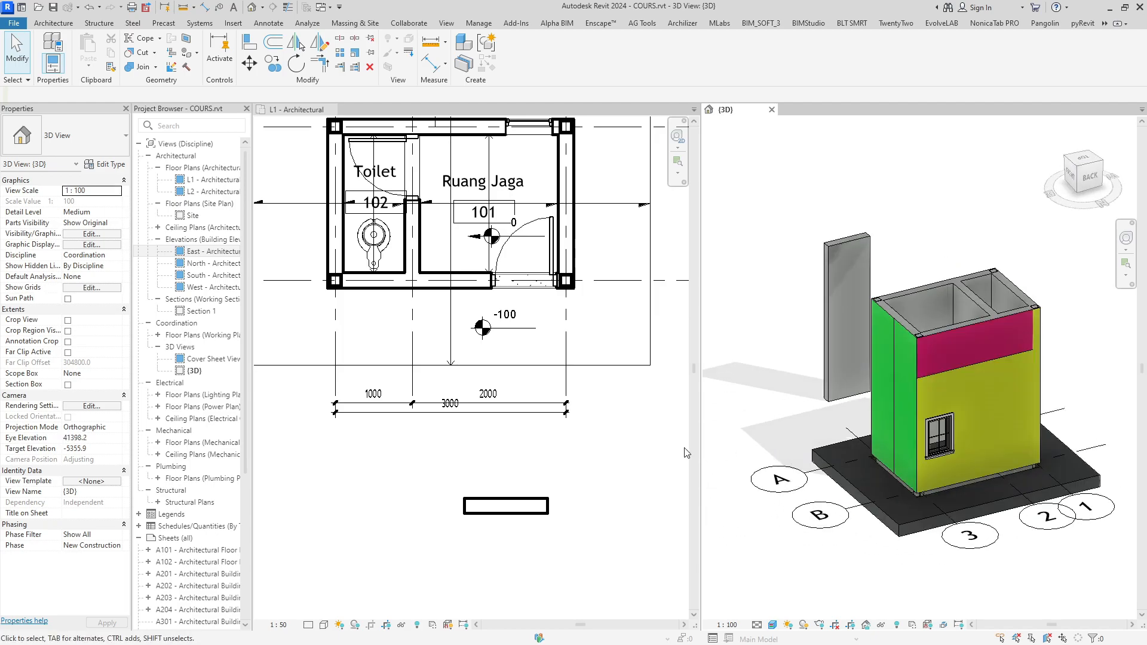
Trim the vertical and horizontal freestanding walls below the floor plan into a corner
click(526, 436)
scroll(508, 435, down, 3)
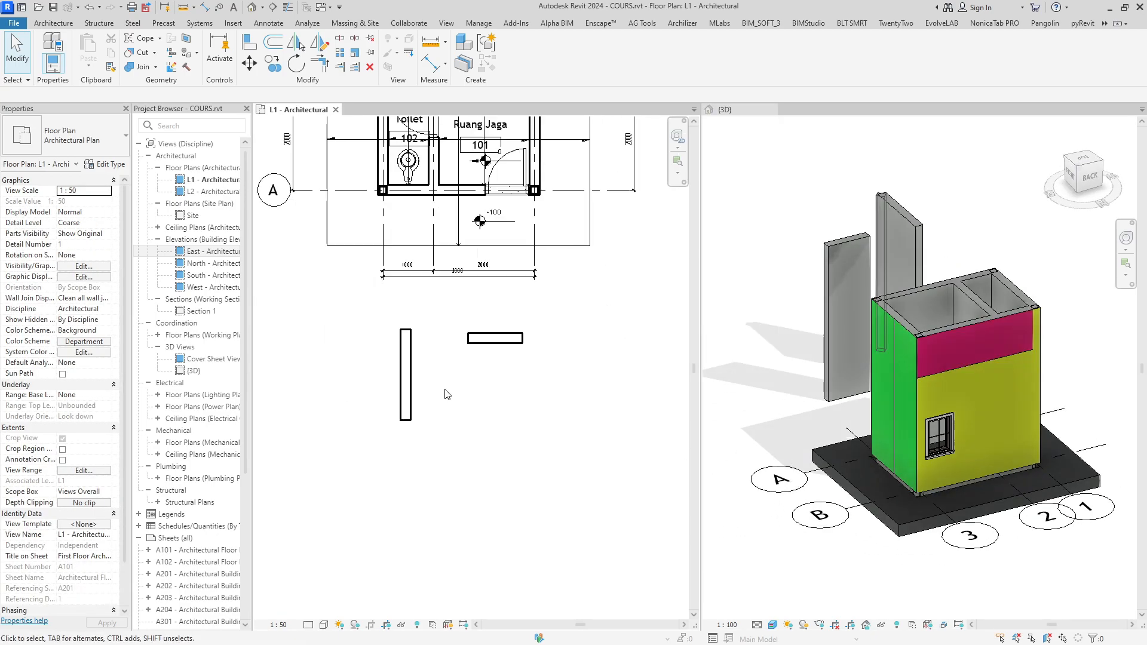
key(t)
key(r)
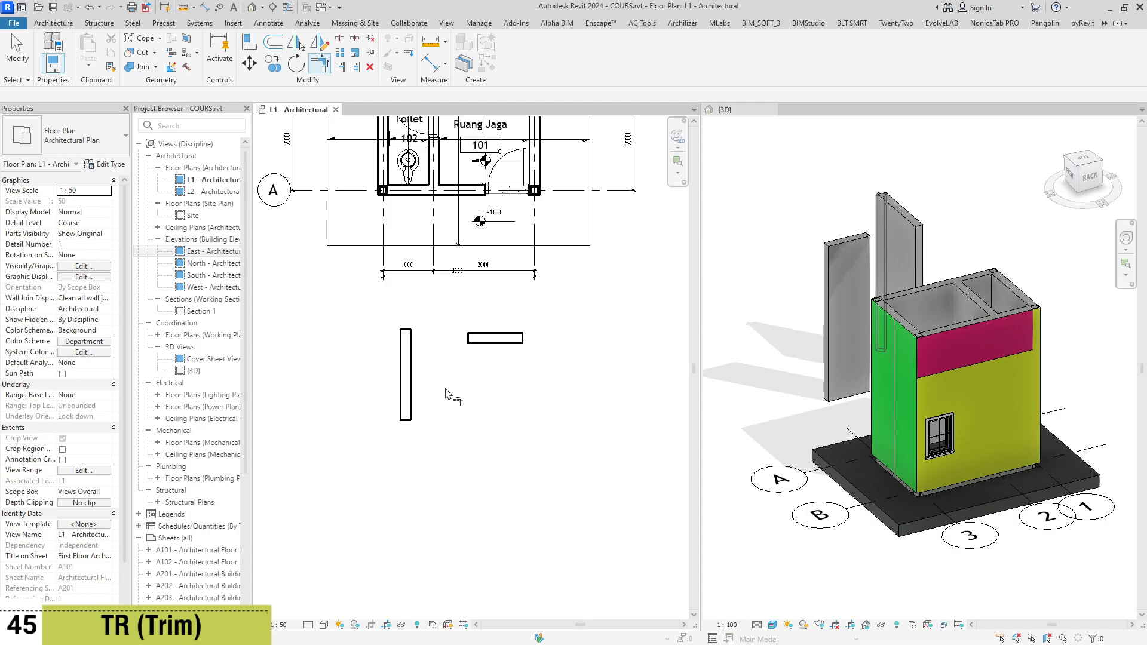
click(411, 388)
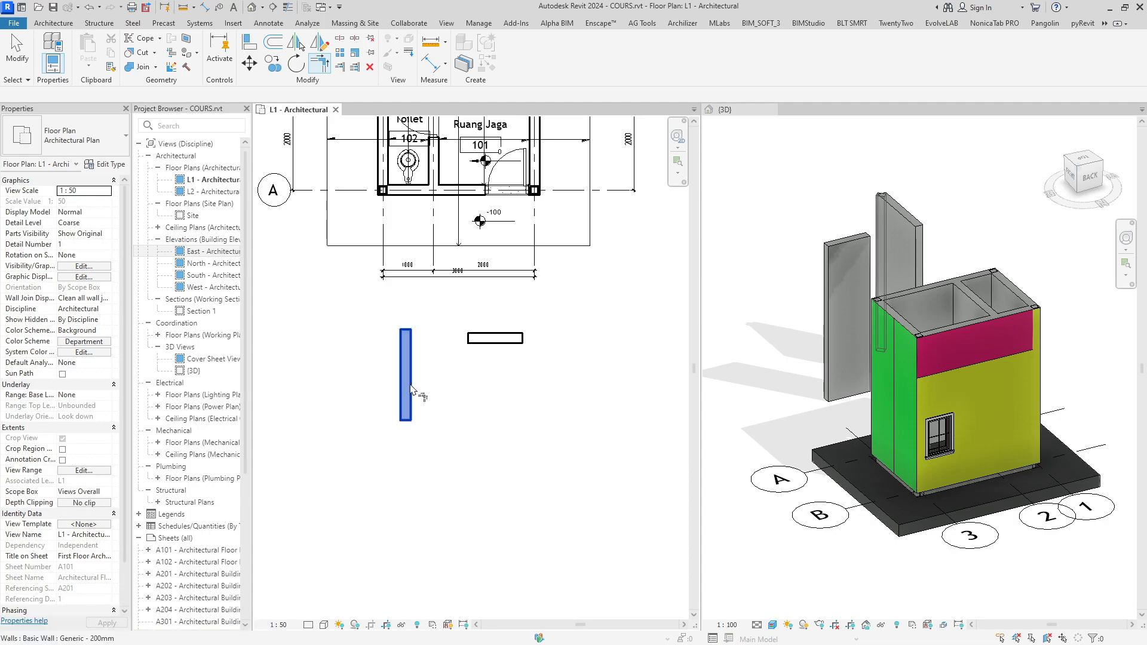
click(481, 344)
key(Escape)
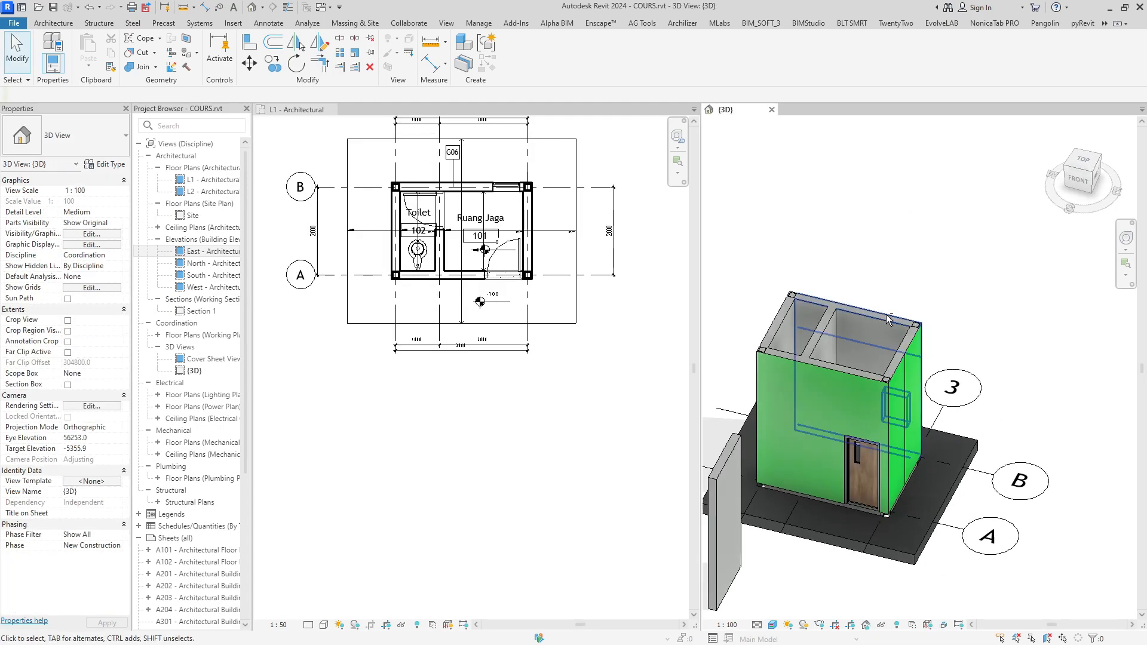
Override the freestanding wall's surface foreground in the 3D view with a solid fill in RGB 255-091-255
shift+middle_drag(886, 314, 820, 274)
scroll(854, 268, up, 3)
click(854, 268)
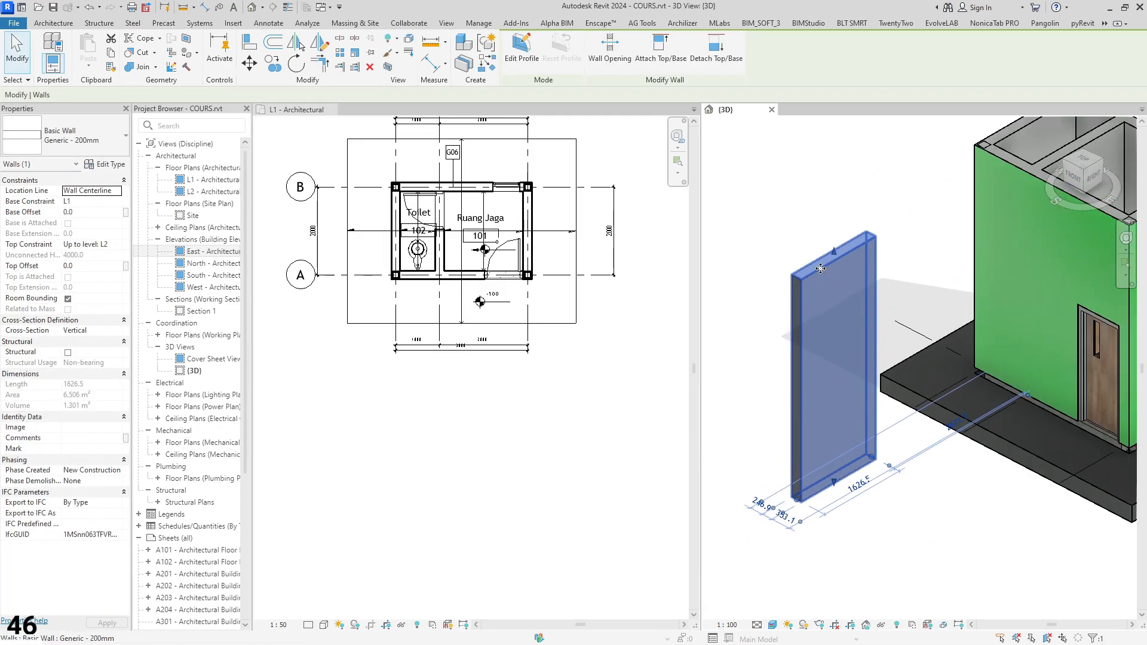
key(e)
key(o)
key(d)
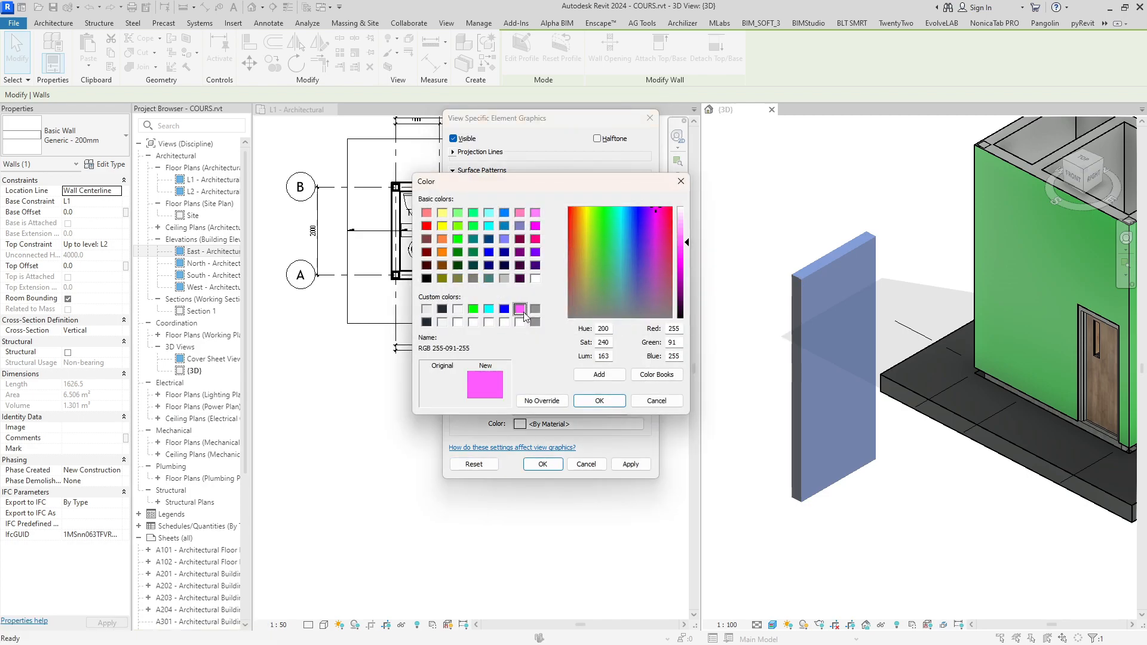
click(599, 400)
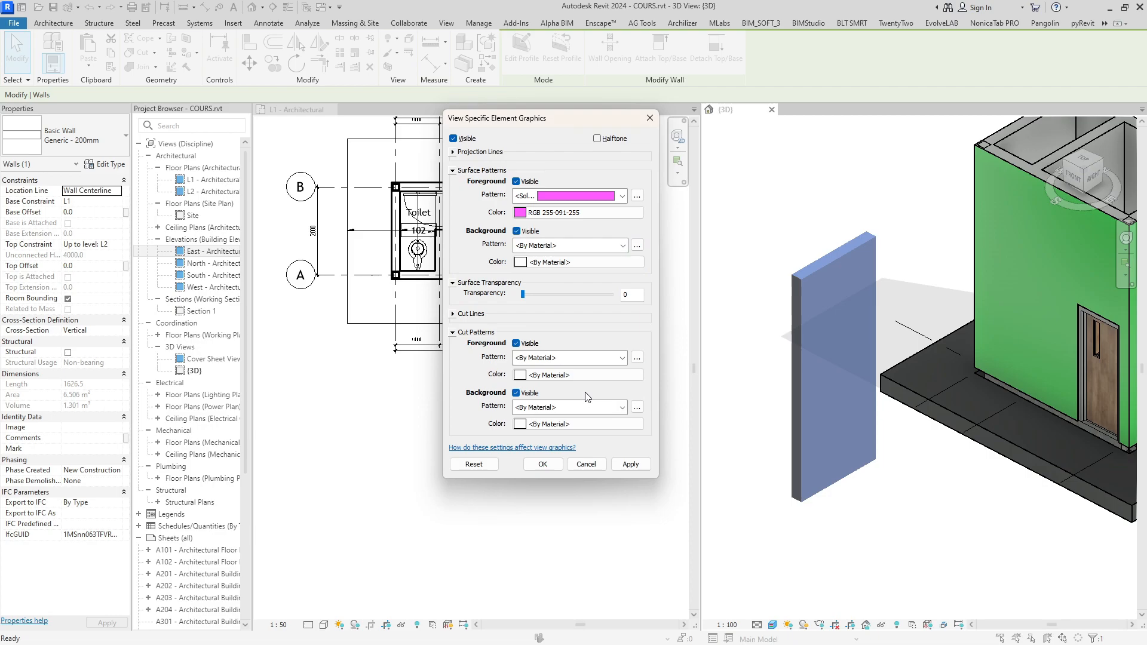
click(630, 464)
click(543, 465)
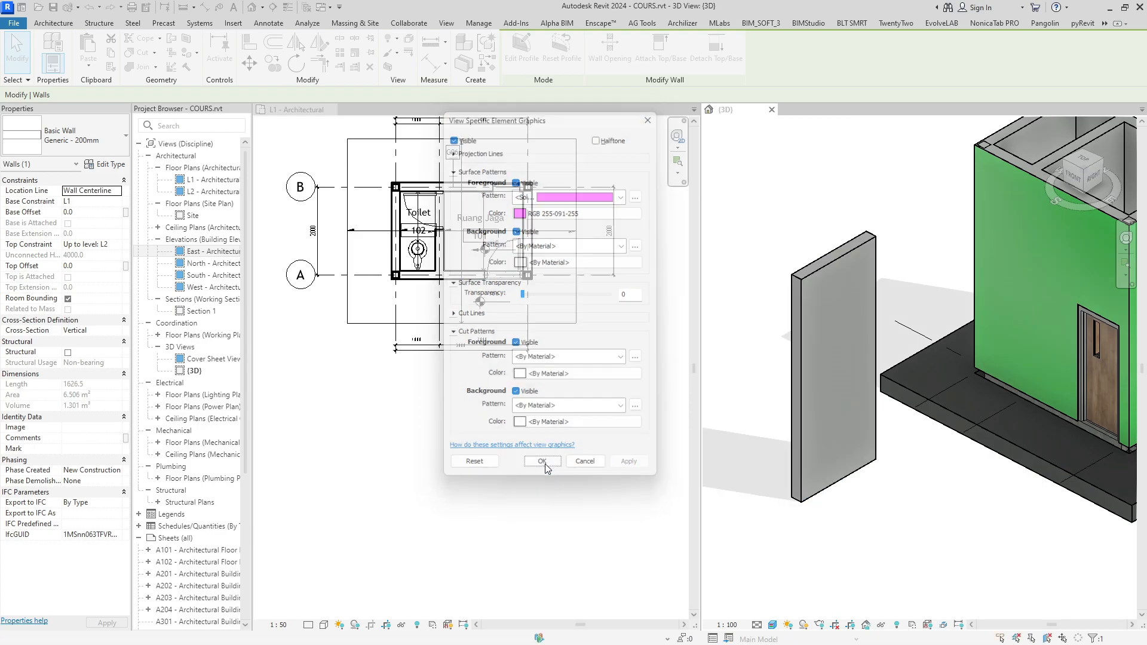
scroll(826, 492, down, 3)
click(816, 518)
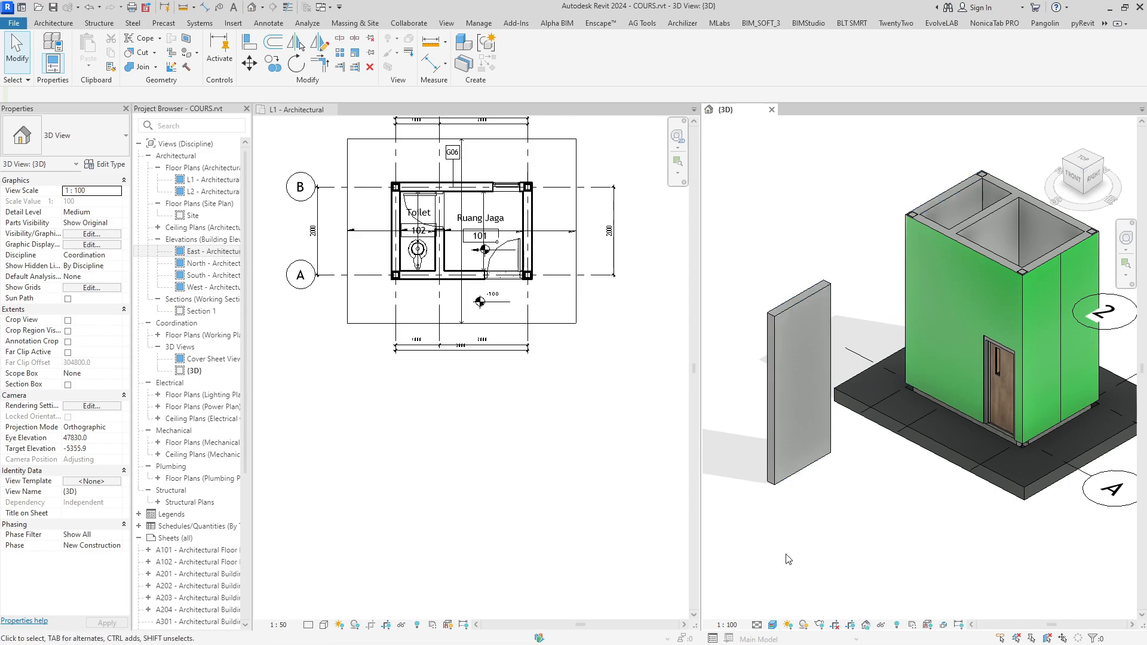
Set the 3D view's visual style to Hidden Line and check the freestanding wall's colour override
click(772, 625)
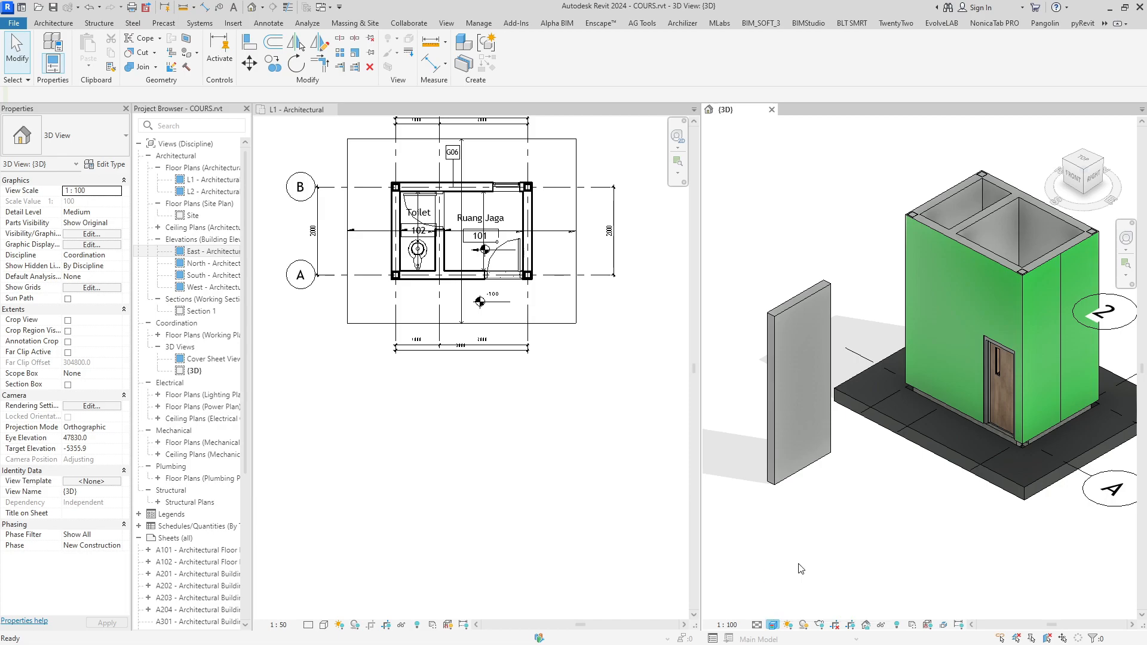
click(800, 564)
shift+middle_drag(908, 466, 831, 463)
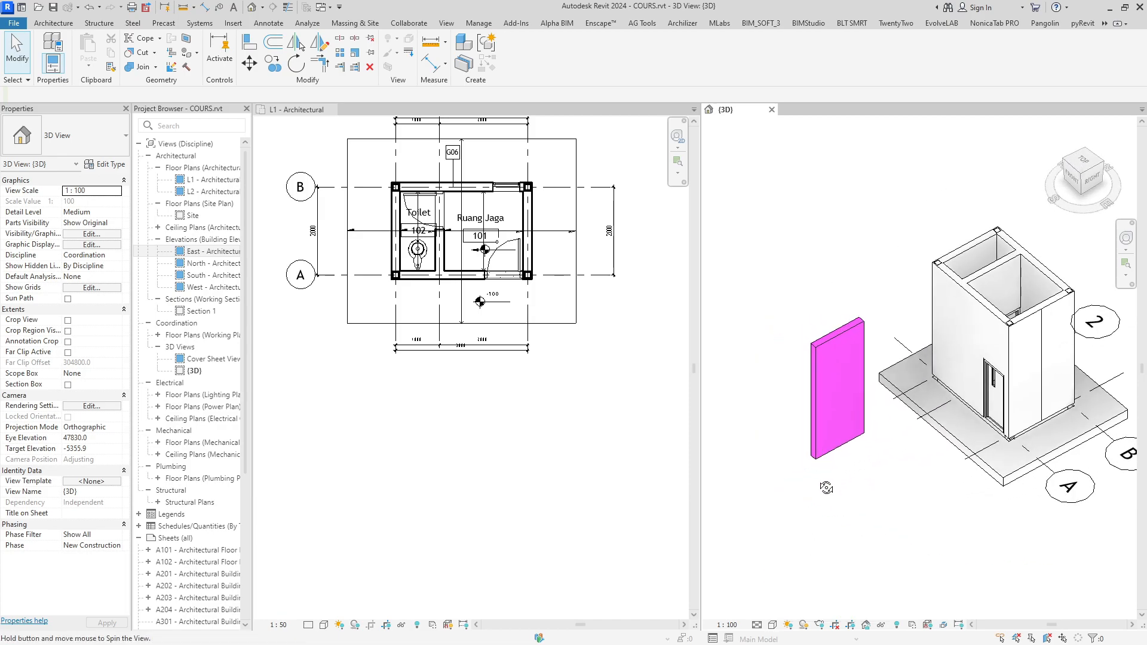
scroll(826, 462, up, 3)
click(836, 478)
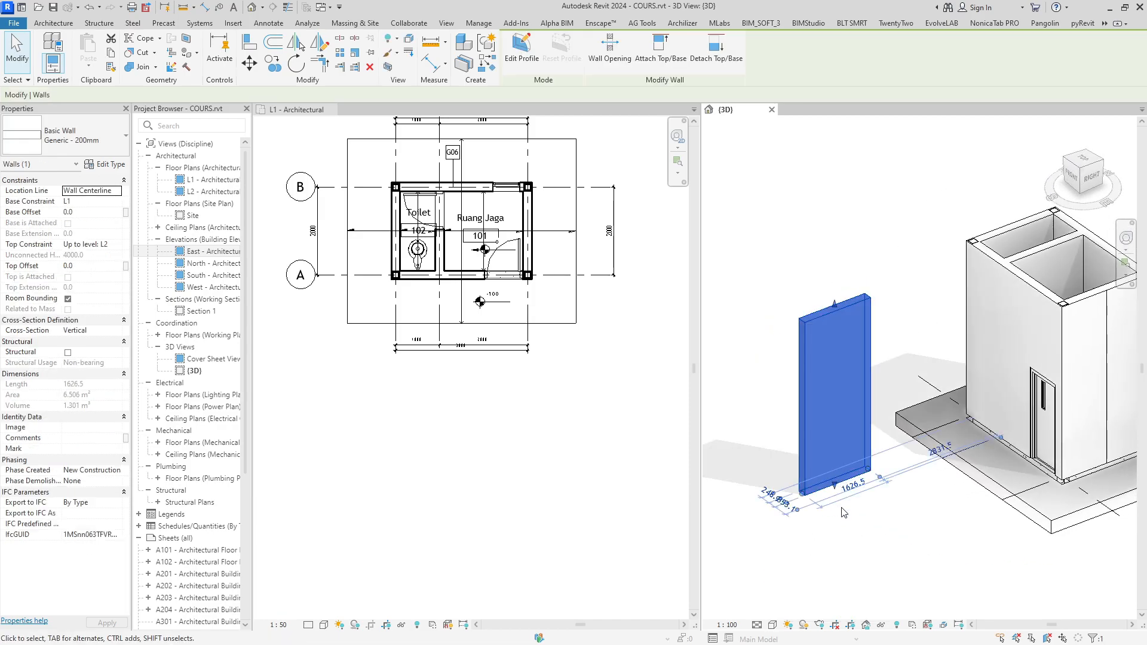
middle_drag(777, 359, 768, 355)
click(767, 343)
middle_drag(805, 281, 798, 334)
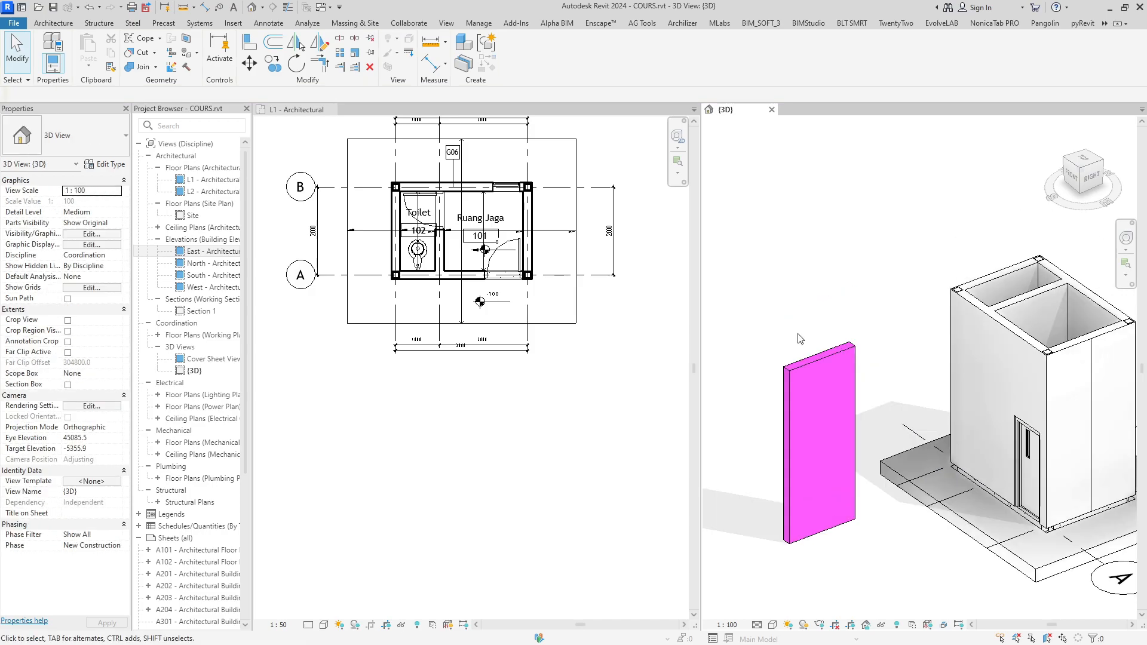
click(801, 359)
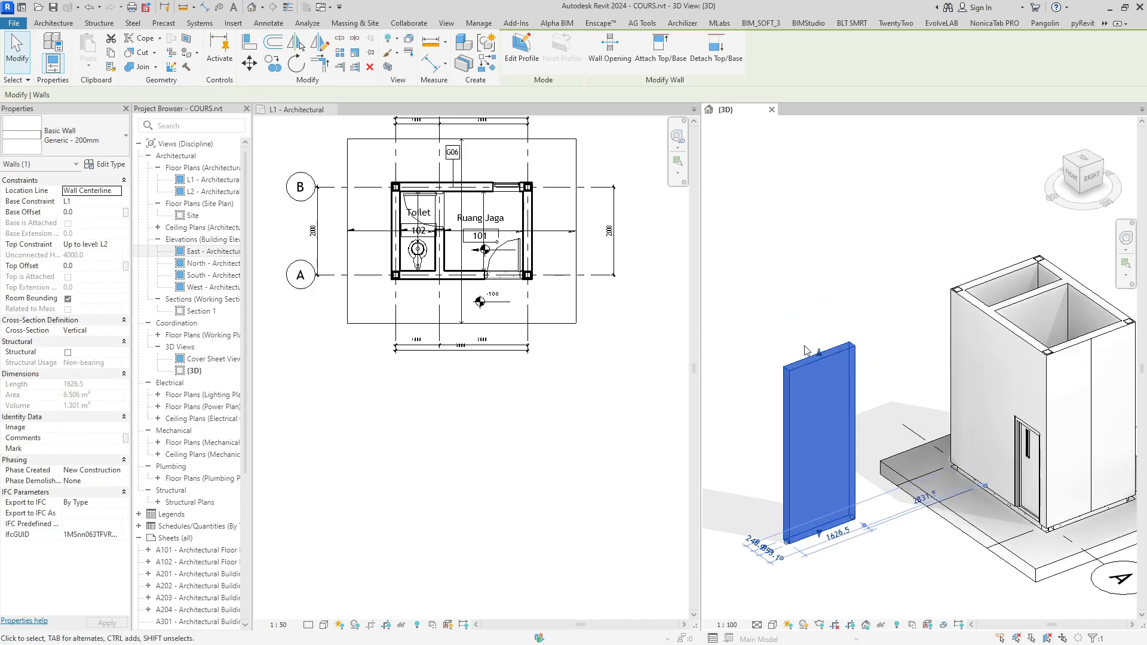
key(g)
key(d)
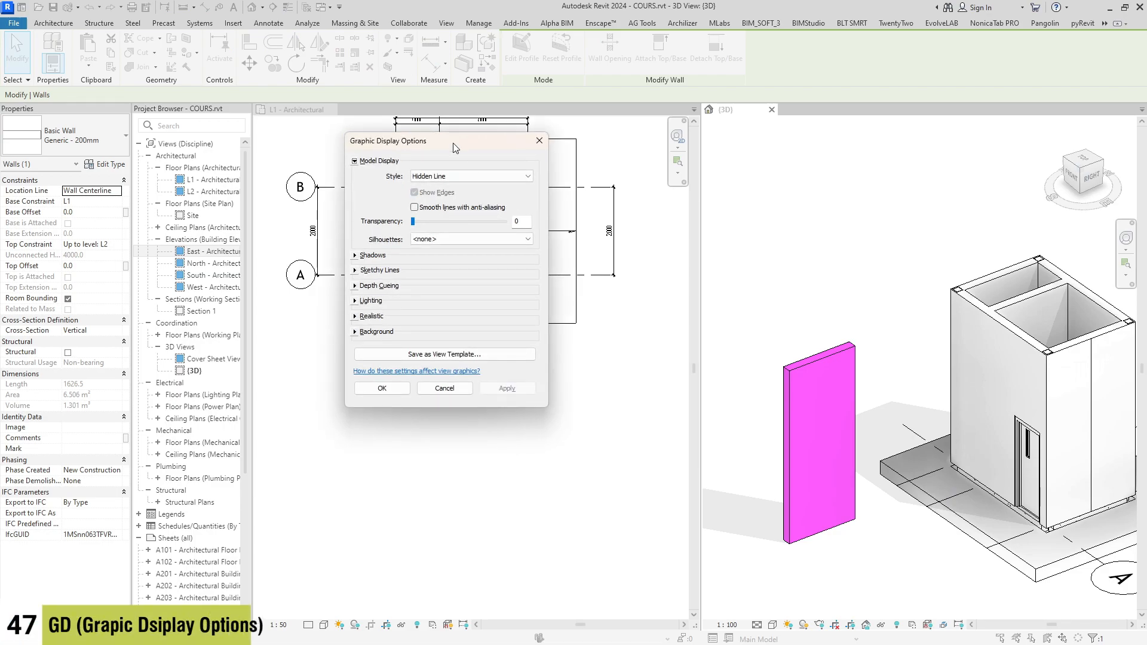
drag(545, 159, 613, 159)
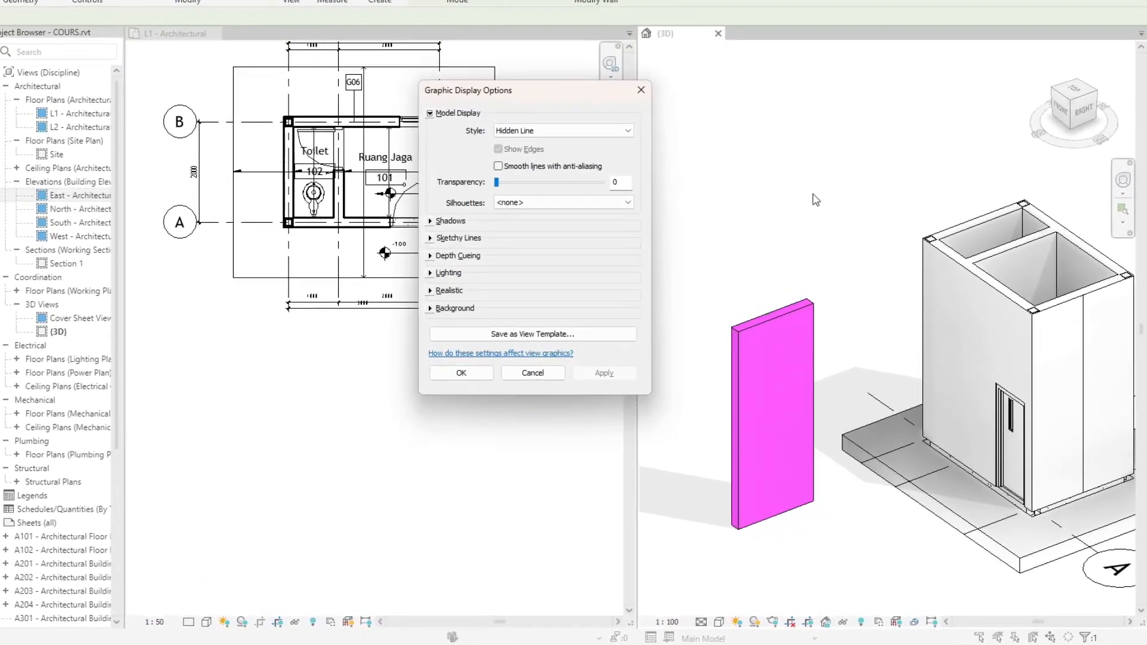
key(Escape)
middle_drag(873, 348, 830, 317)
scroll(790, 305, down, 1)
click(722, 282)
scroll(848, 294, up, 1)
scroll(831, 254, down, 1)
click(882, 160)
middle_drag(882, 161, 882, 207)
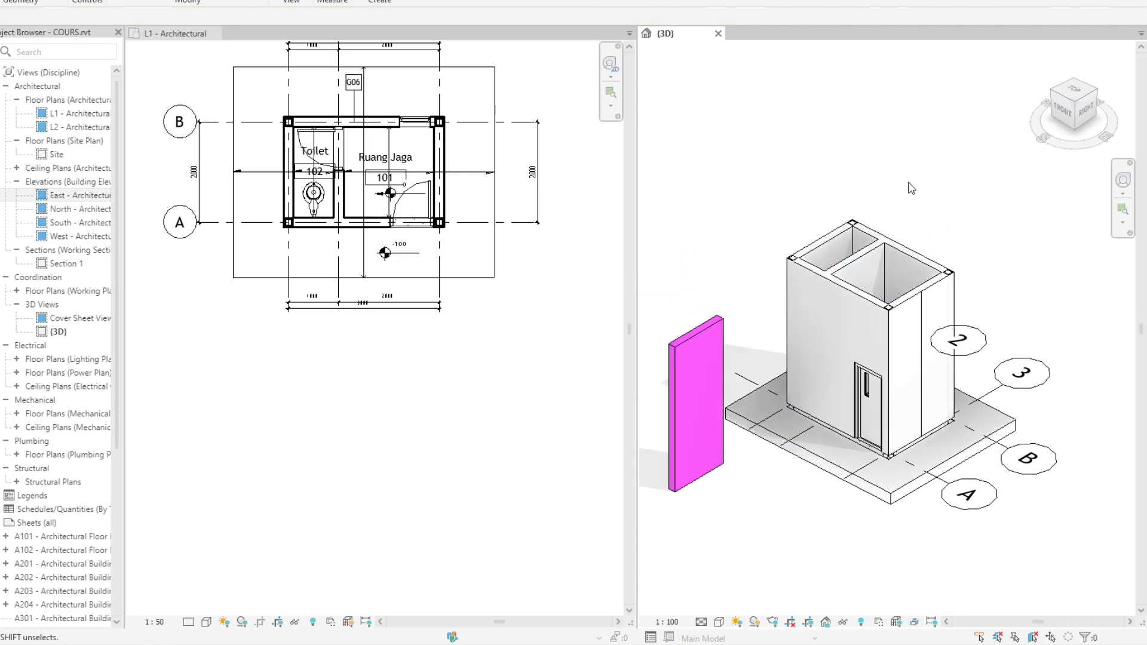
Open the 3D view's Graphic Display Options and examine the lighting settings, including sun setting and shadow intensity
key(g)
key(d)
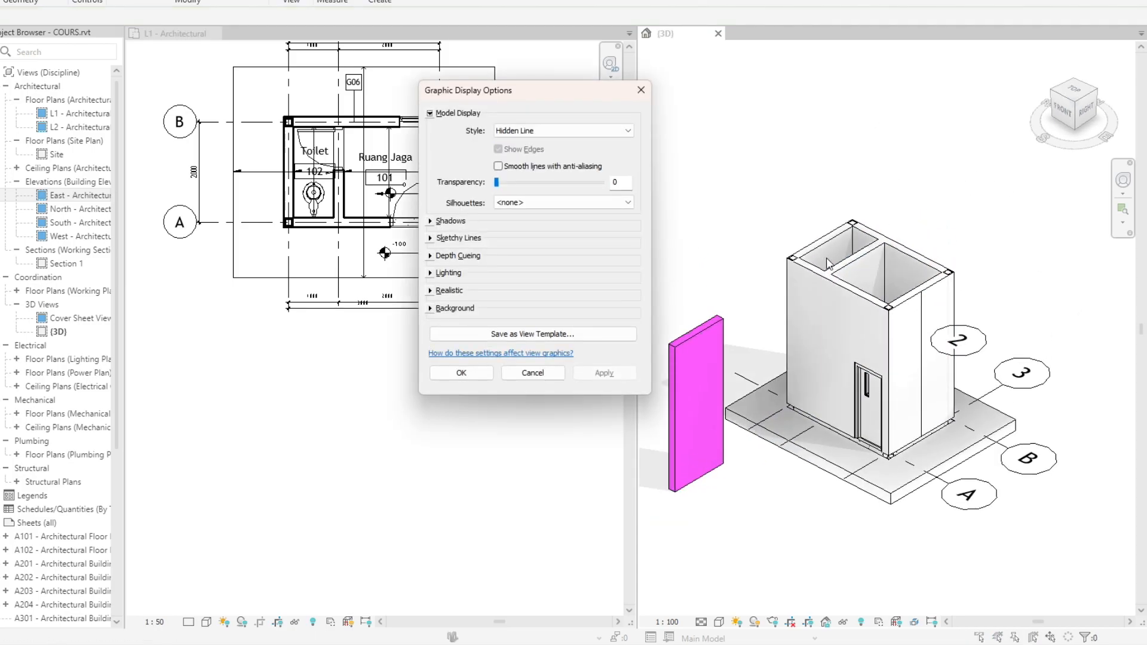
click(438, 275)
click(558, 311)
double_click(615, 391)
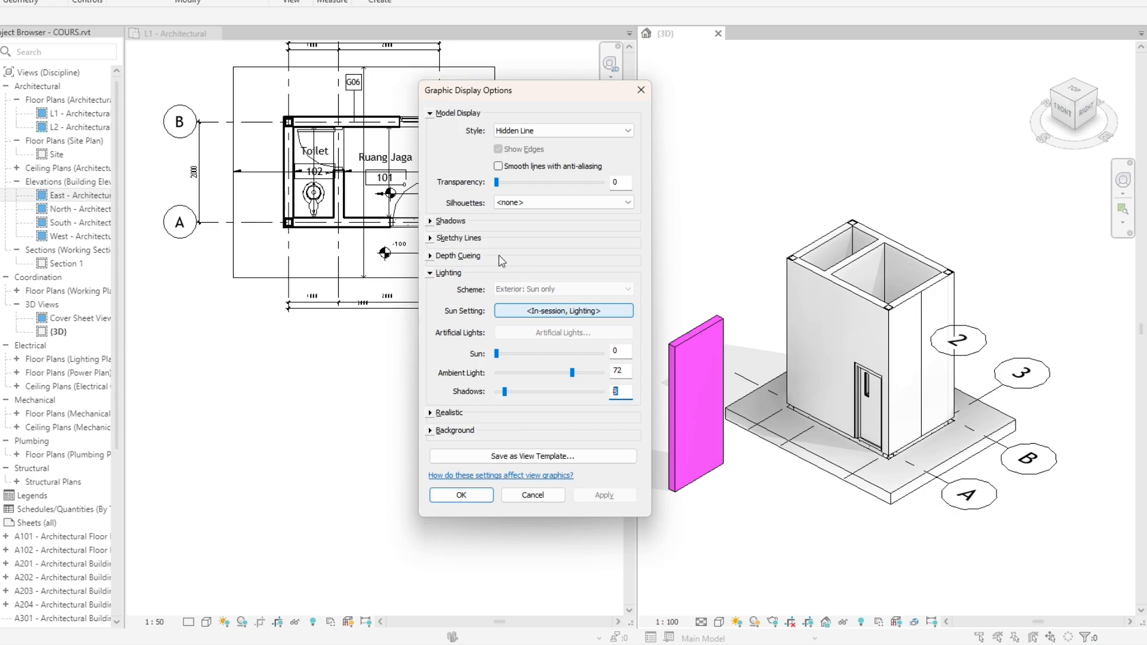
Set the 3D view's background to Sky and apply the graphic display options
click(481, 428)
click(518, 450)
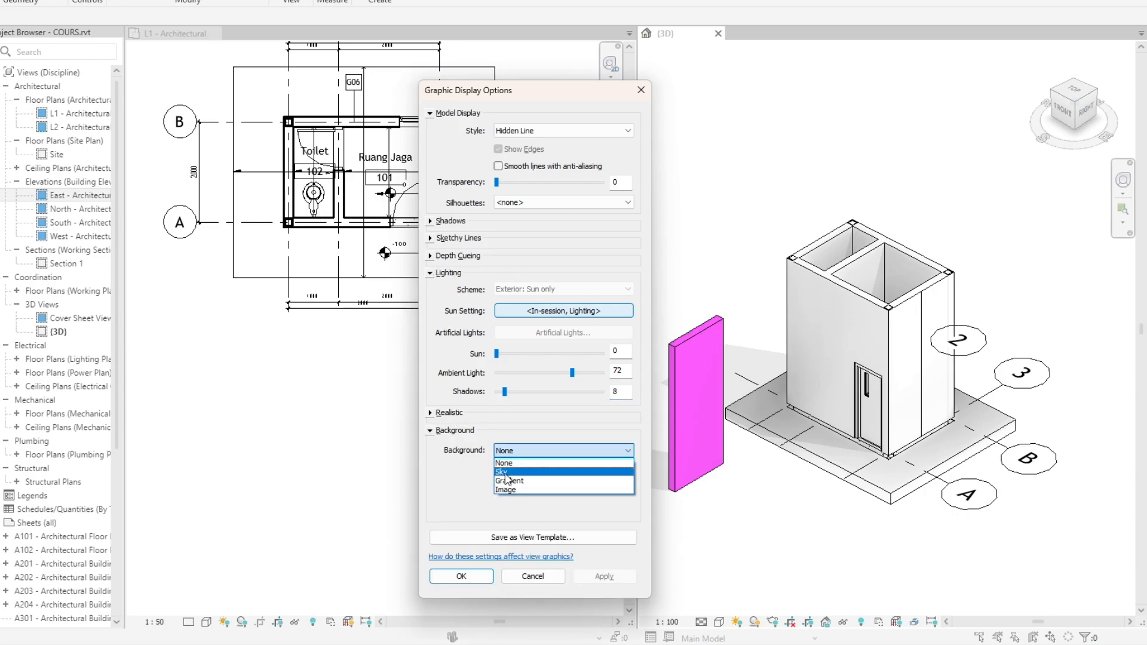
click(512, 475)
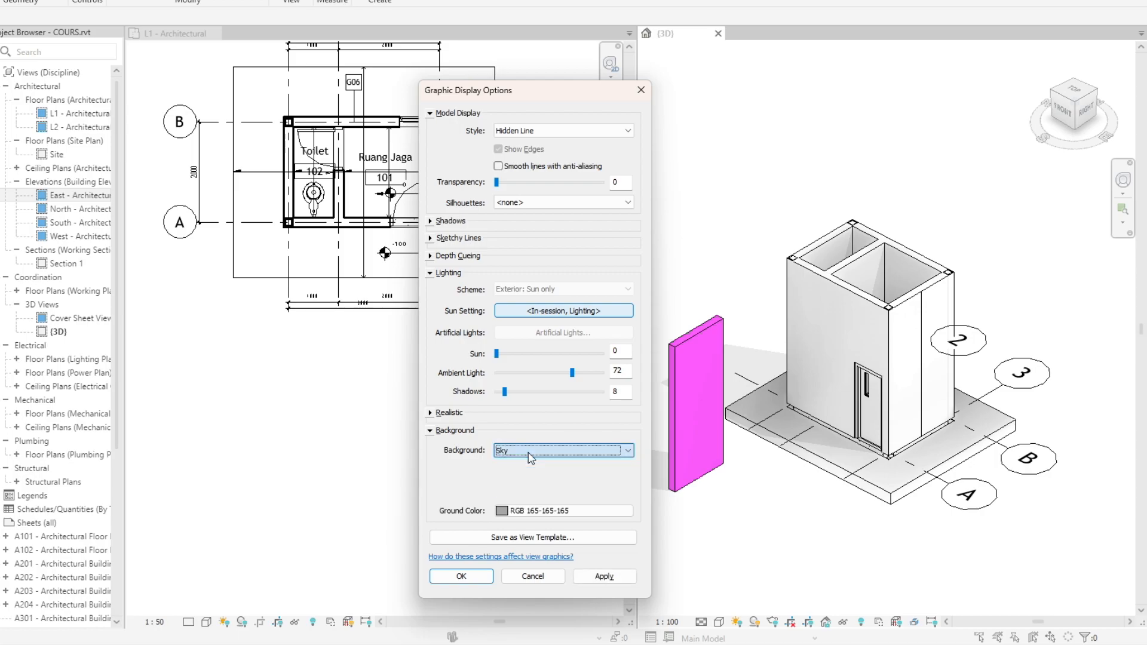
click(605, 576)
click(462, 576)
scroll(807, 414, down, 2)
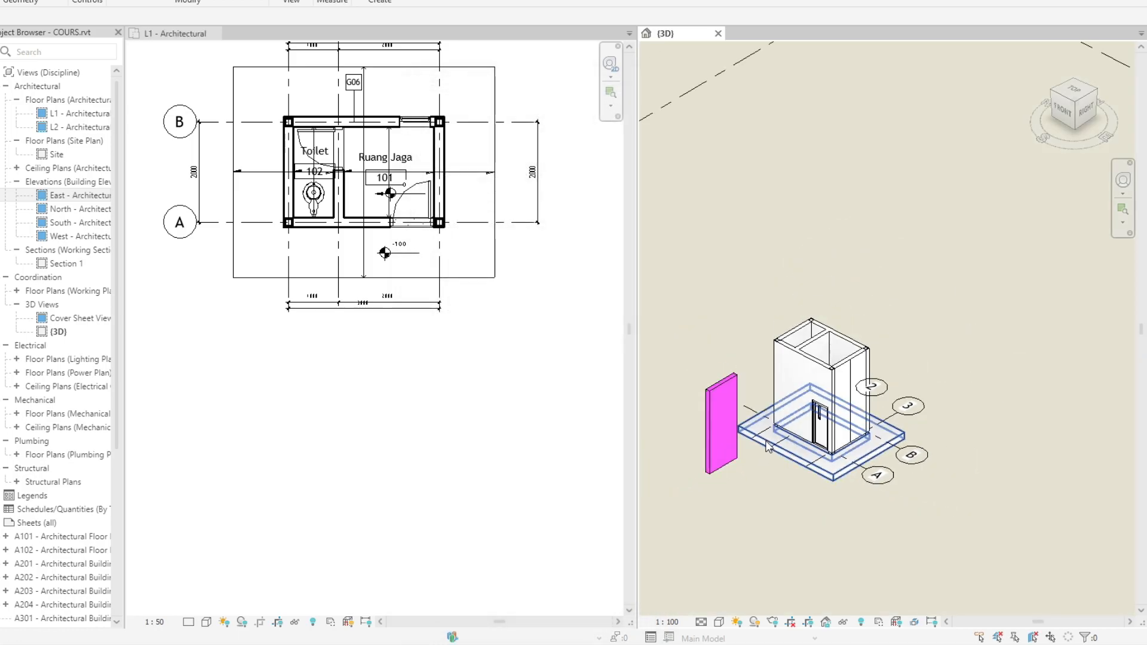
scroll(807, 414, up, 1)
middle_drag(806, 415, 789, 364)
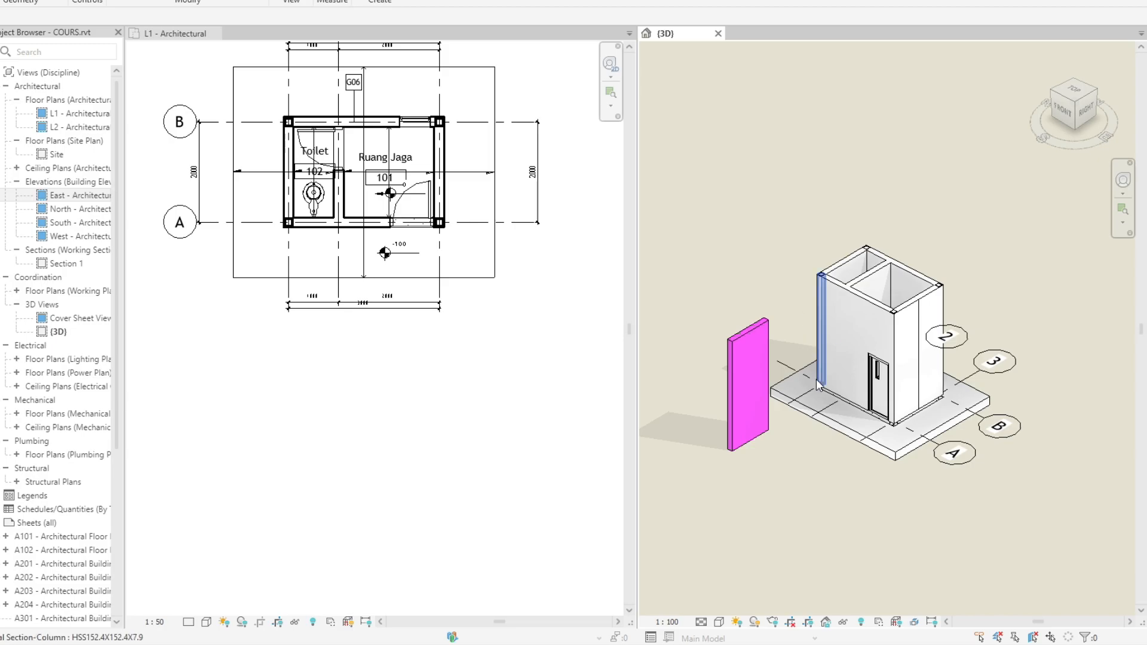
Temporarily hide the entire wall category in the 3D view, using the freestanding wall as the selected element, and inspect the remaining model
click(754, 422)
click(775, 460)
middle_drag(782, 465, 772, 453)
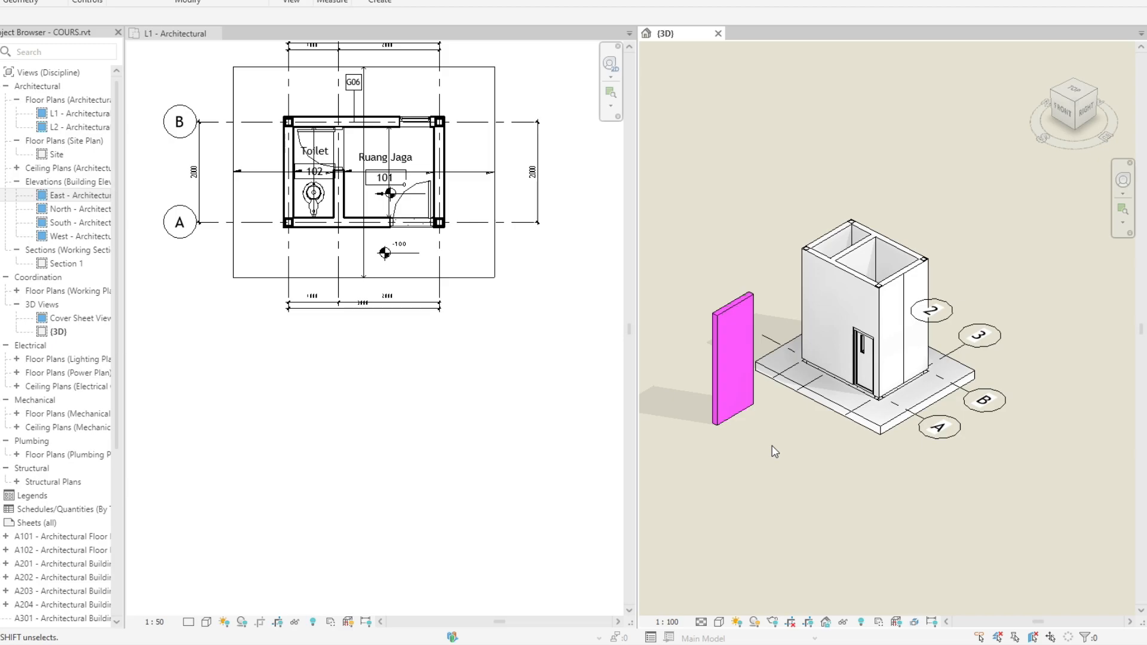
click(749, 425)
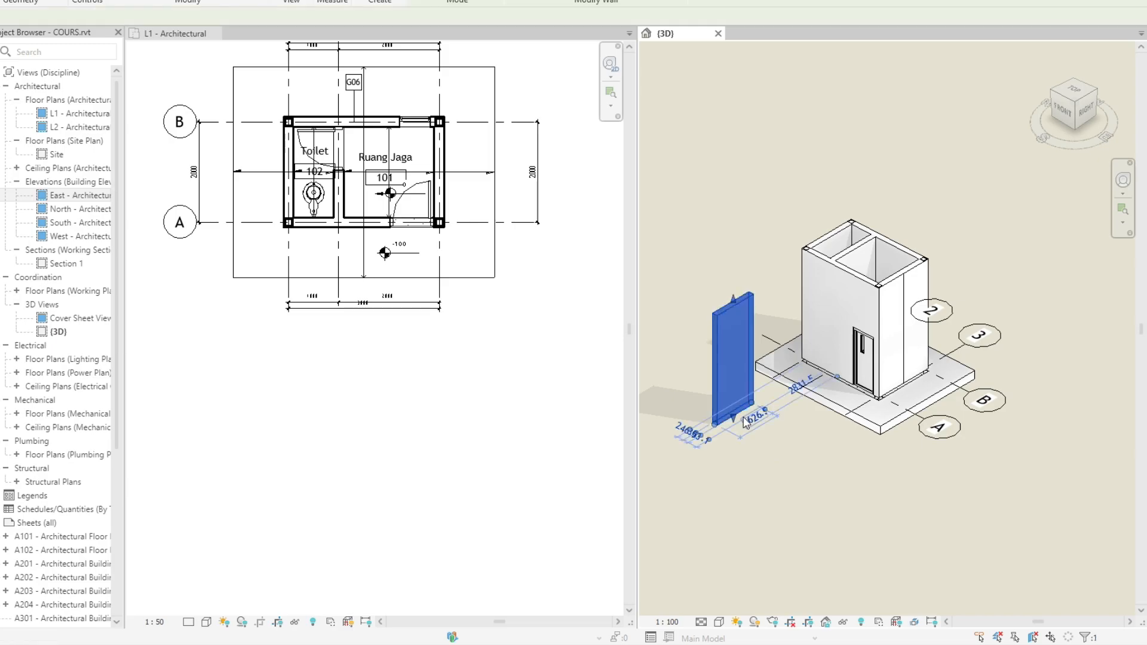
scroll(713, 362, up, 2)
key(h)
key(c)
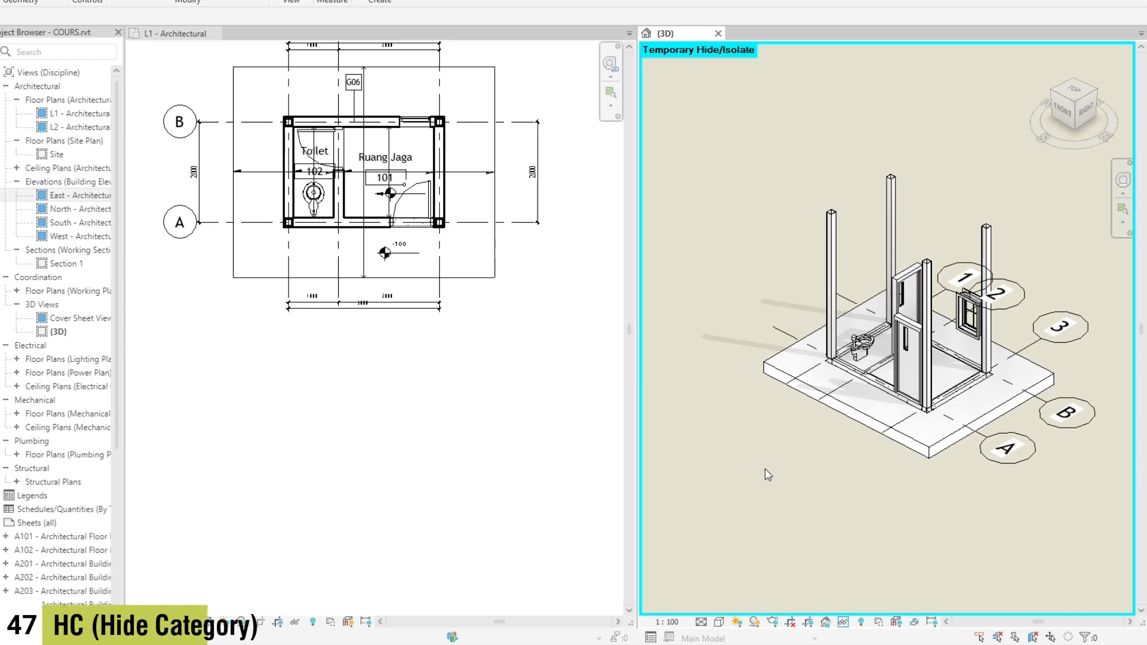
scroll(867, 382, up, 2)
shift+middle_drag(930, 301, 842, 323)
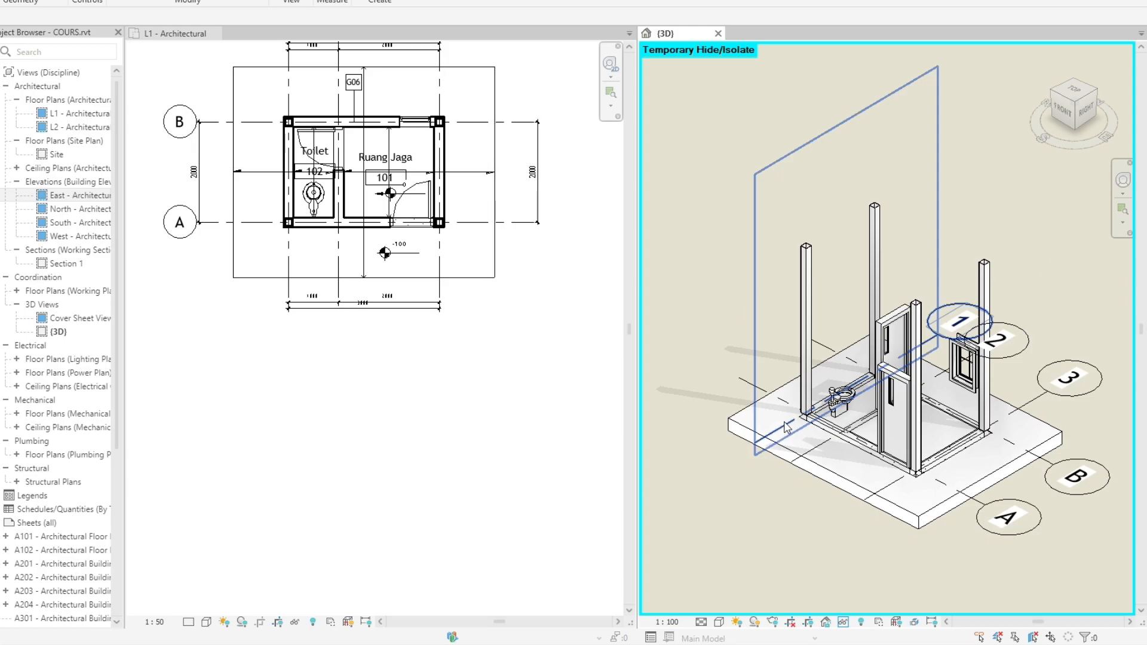
Reset the temporary category hide and temporarily hide only the freestanding wall in the 3D view
key(h)
key(r)
click(739, 412)
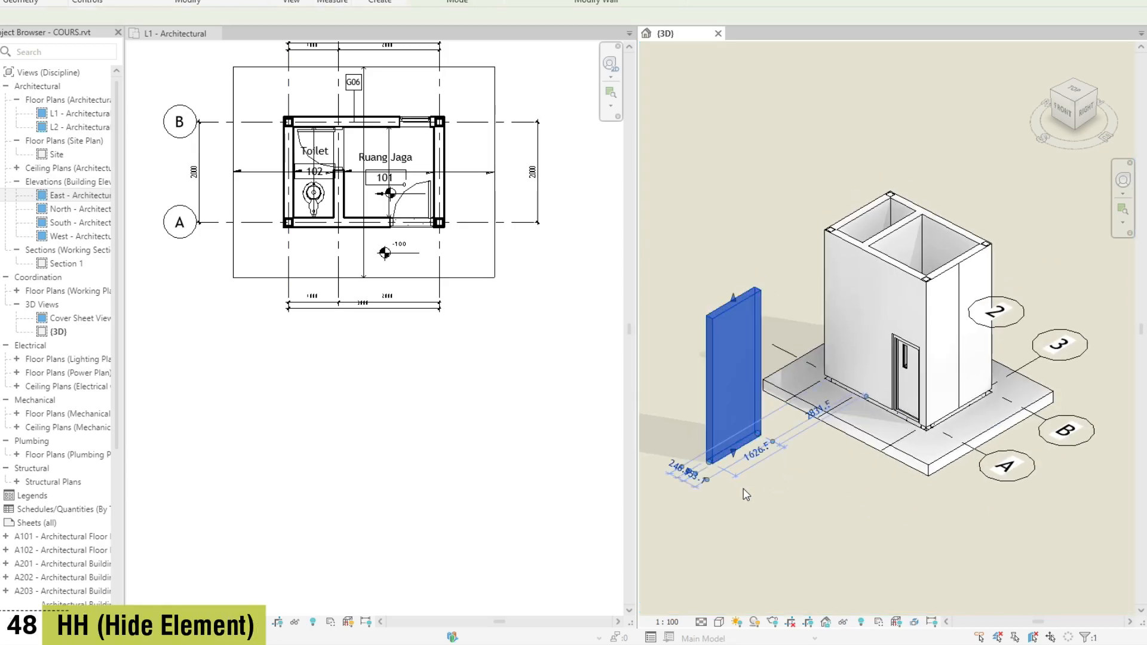
key(h)
key(h)
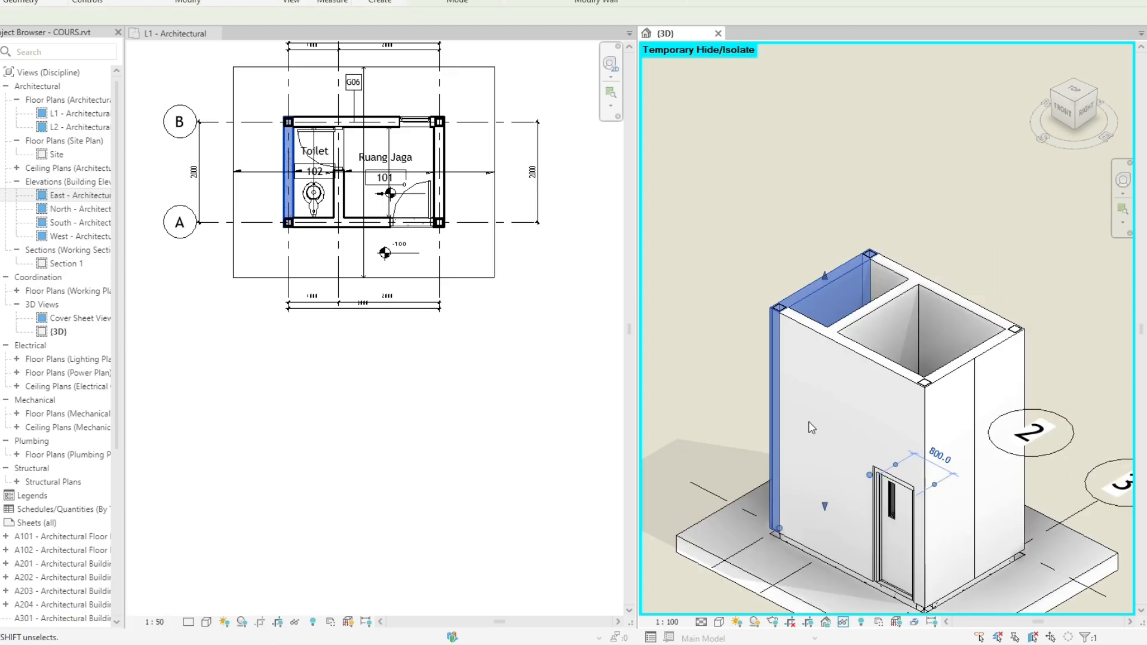
Temporarily isolate the guardhouse's outer toilet wall along grid 1 in the 3D view, and reset the temporary hide/isolate mode
key(h)
key(i)
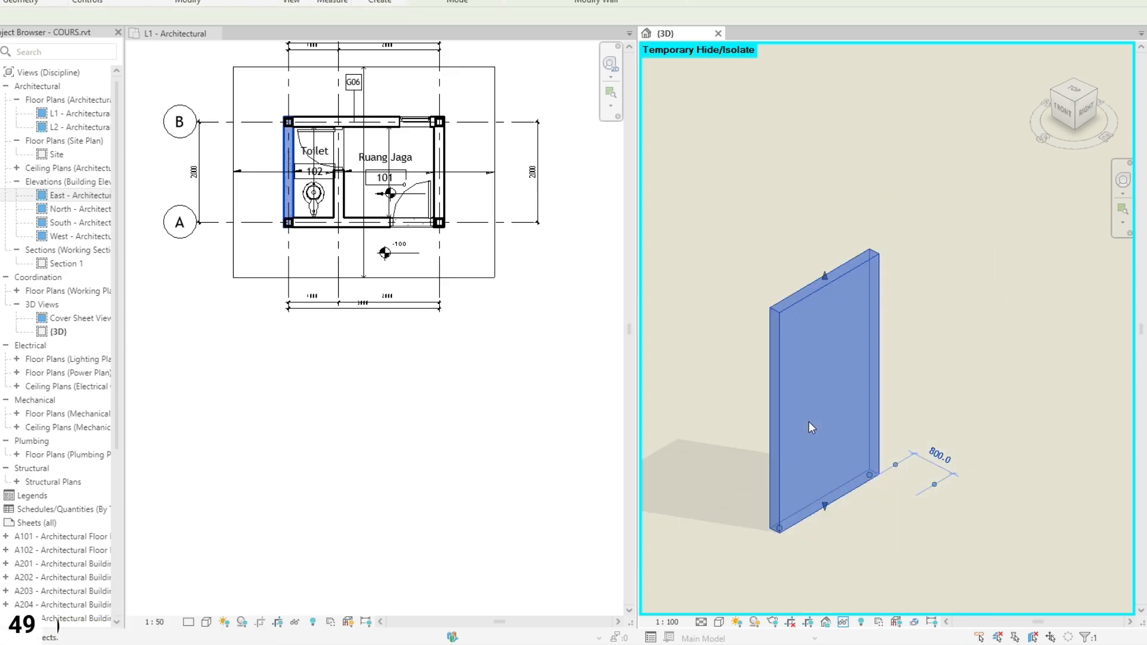
click(751, 378)
click(774, 320)
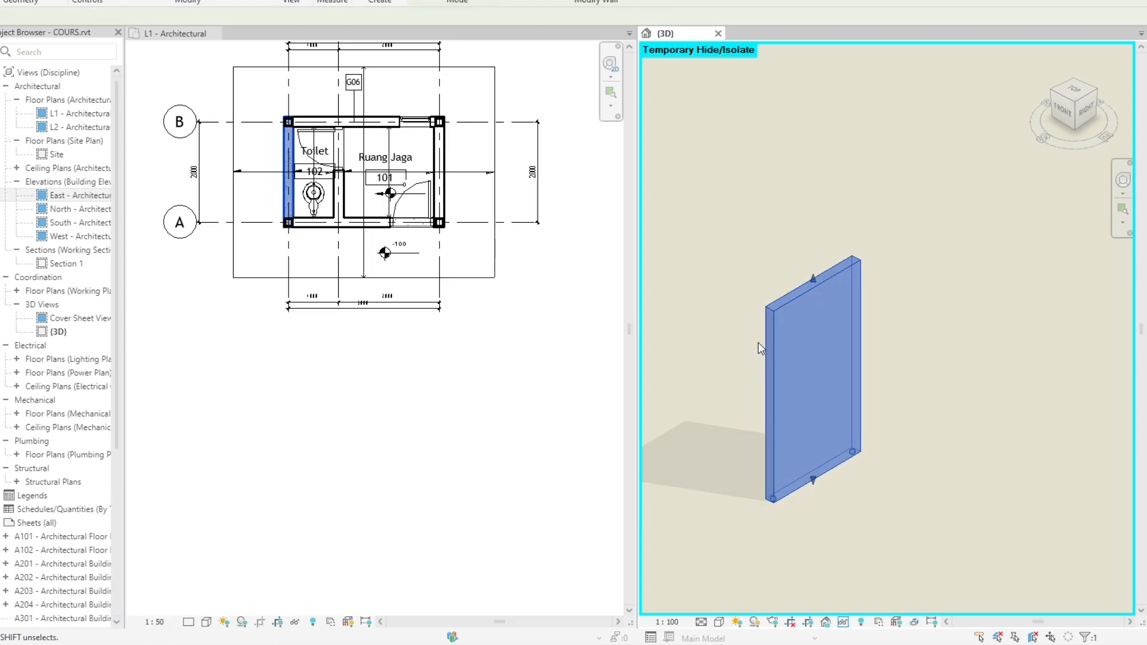
click(751, 379)
key(h)
key(r)
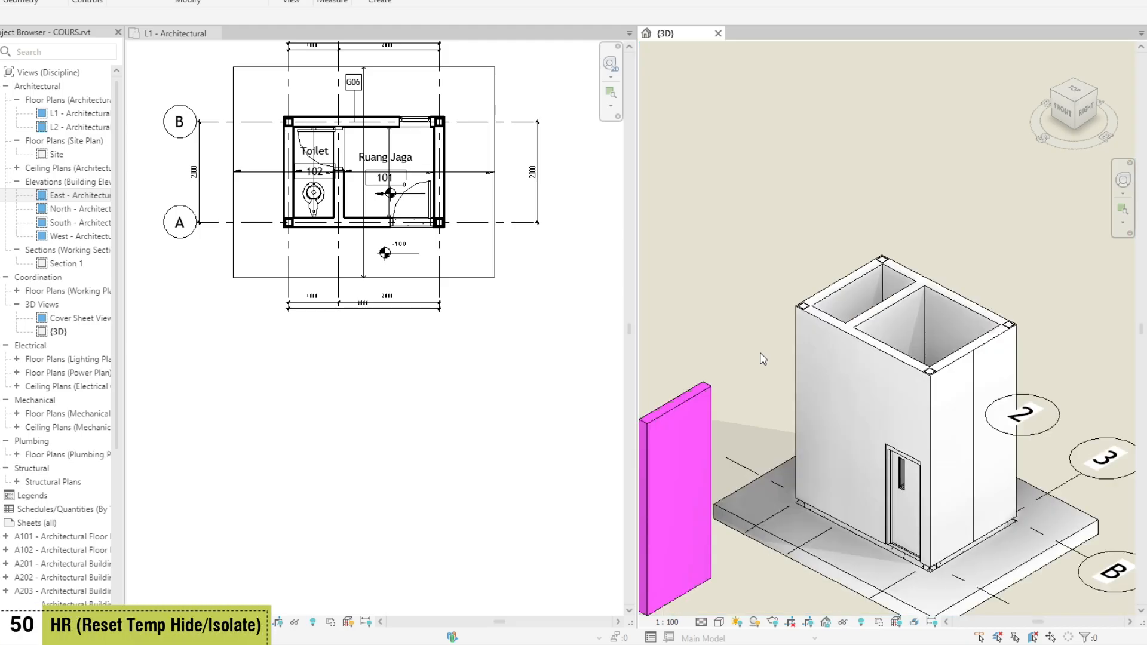
scroll(945, 287, down, 3)
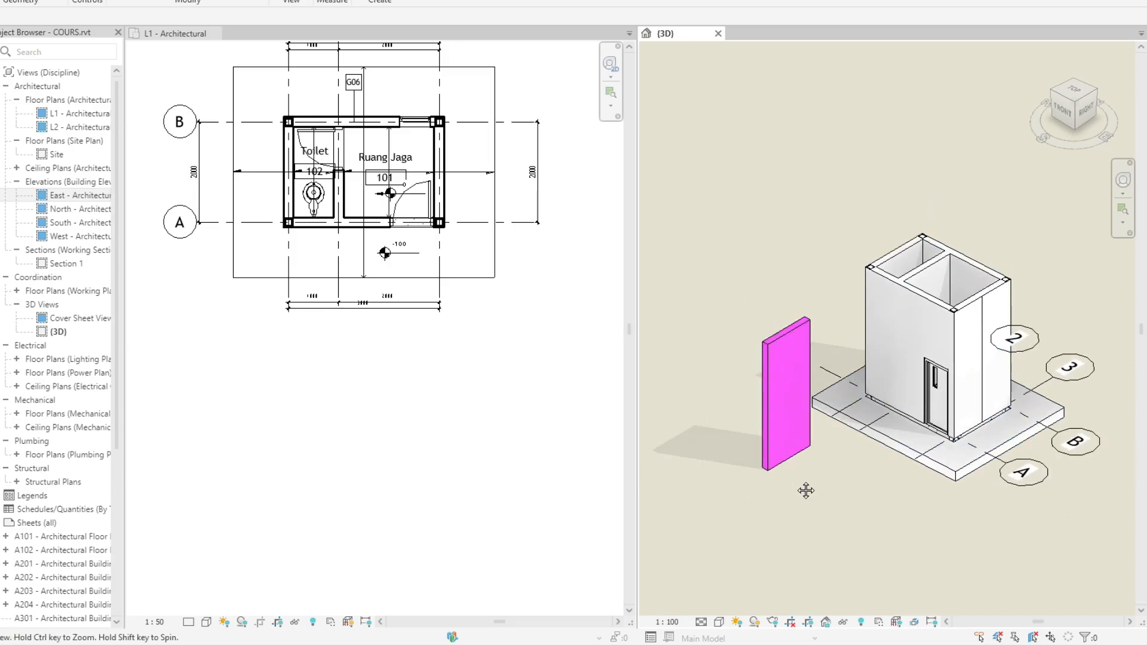
Temporarily isolate the wall category in the 3D view based on the freestanding wall, and reset the temporary hide/isolate mode
scroll(807, 486, up, 1)
click(786, 452)
middle_drag(786, 451, 790, 481)
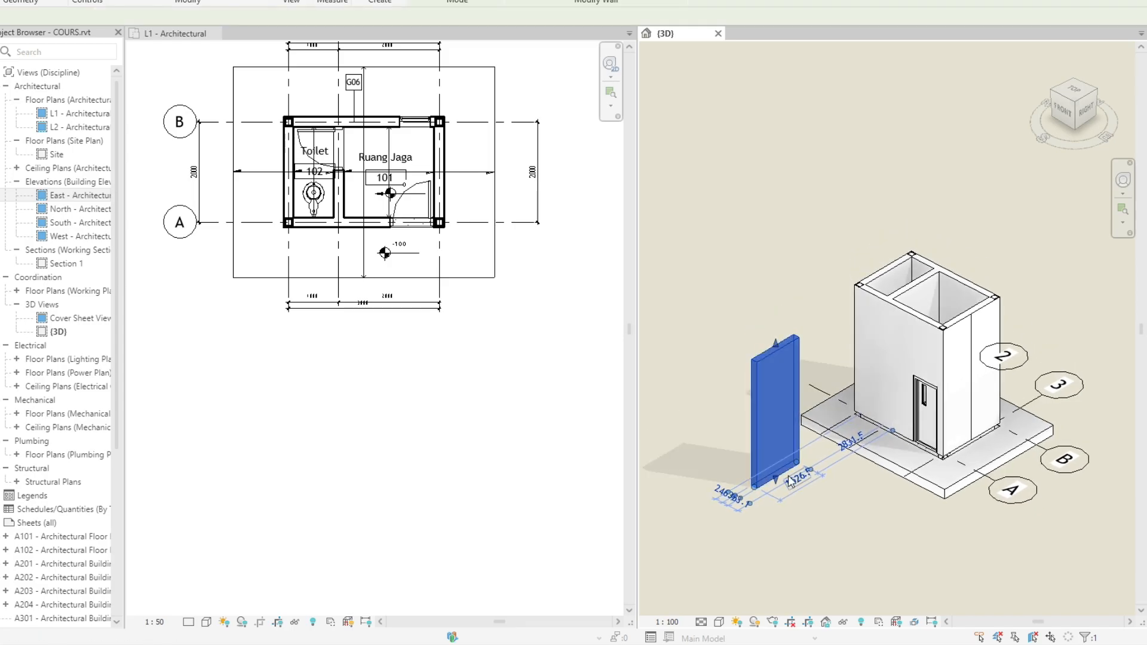
key(i)
key(c)
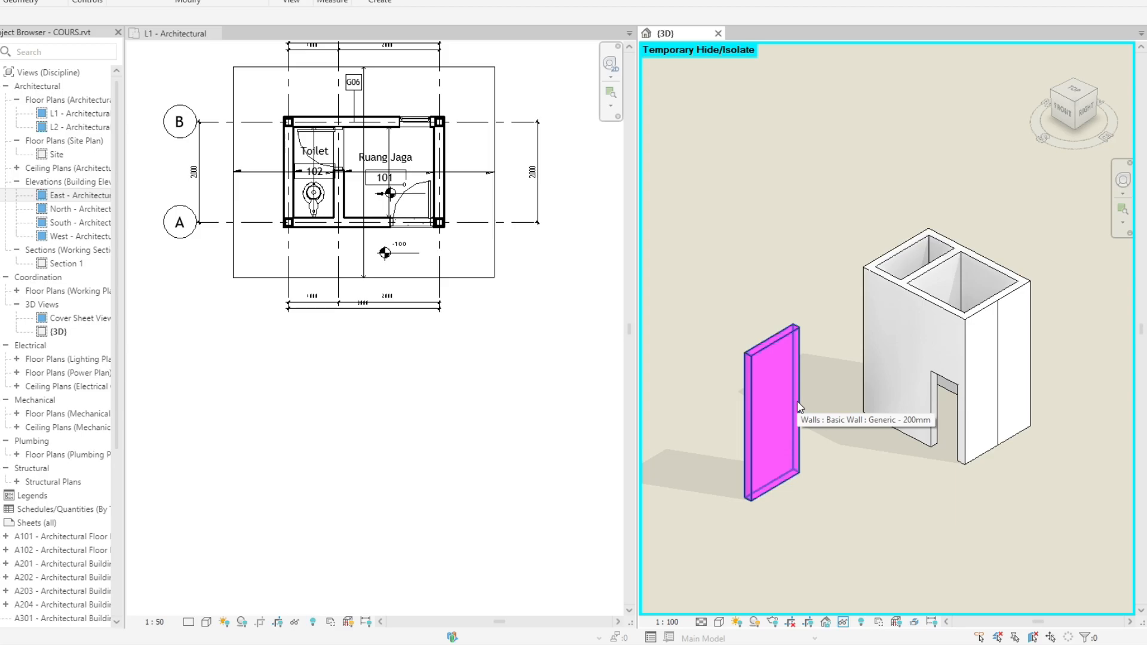
click(797, 401)
click(818, 386)
click(797, 396)
click(816, 386)
key(h)
key(r)
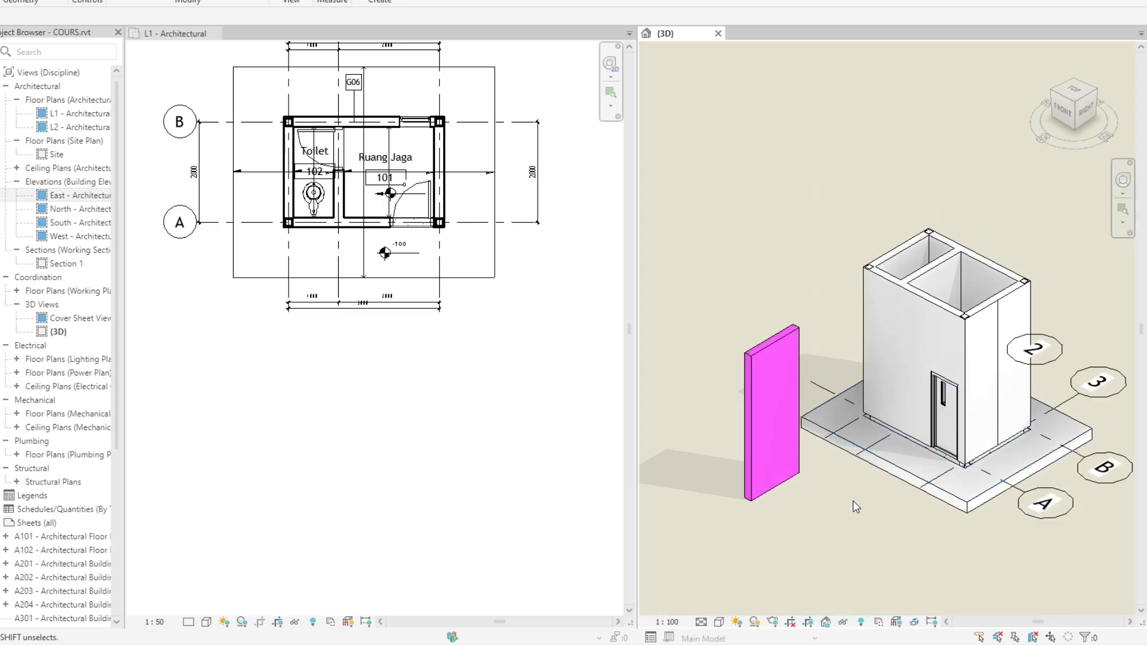
Open the Keyboard Shortcuts list and examine the keys assigned to commands such as Modify and Properties
key(k)
key(s)
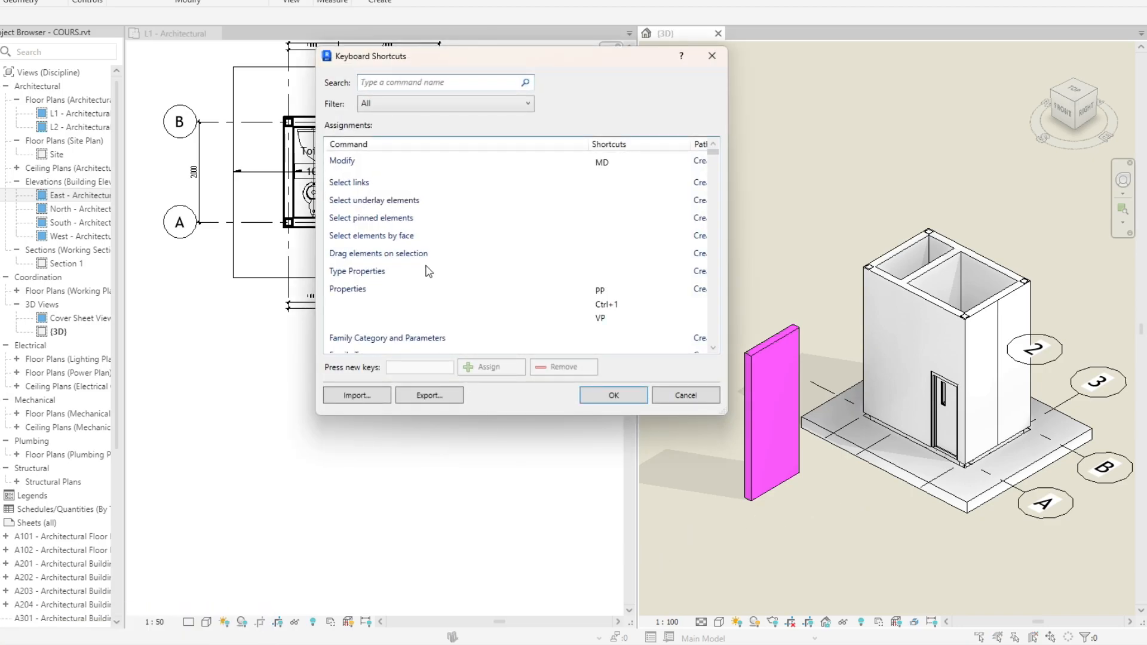
mouse_move(446, 66)
mouse_down()
mouse_move(432, 69)
mouse_move(468, 64)
mouse_move(461, 84)
mouse_move(467, 67)
mouse_up()
scroll(409, 242, down, 7)
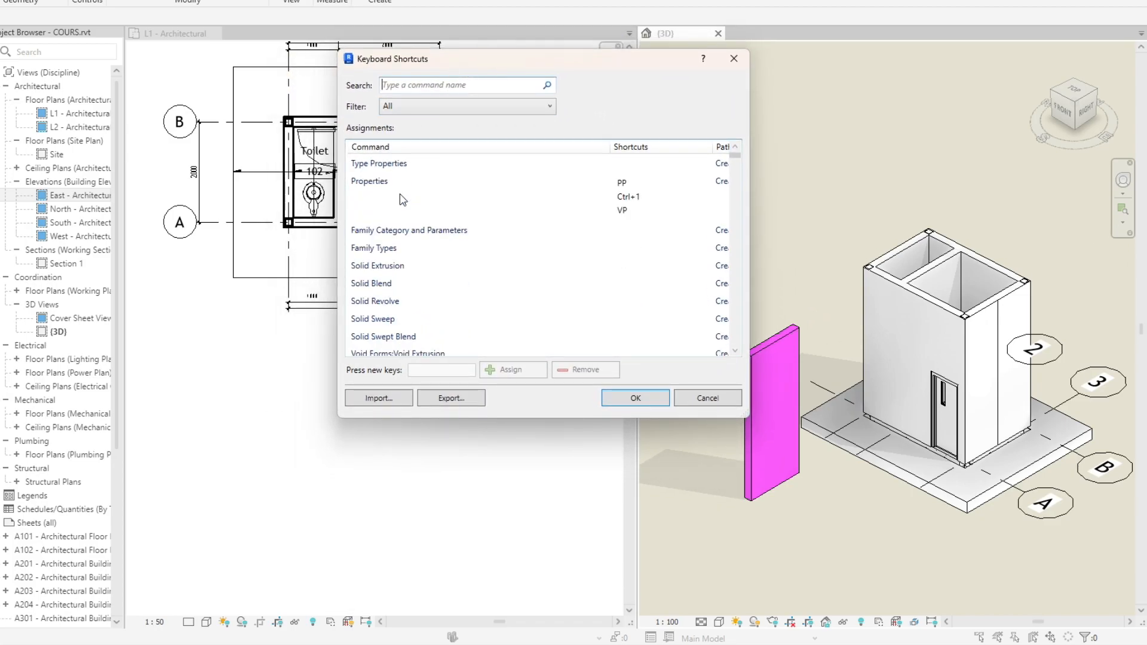
scroll(410, 258, up, 6)
scroll(412, 233, up, 1)
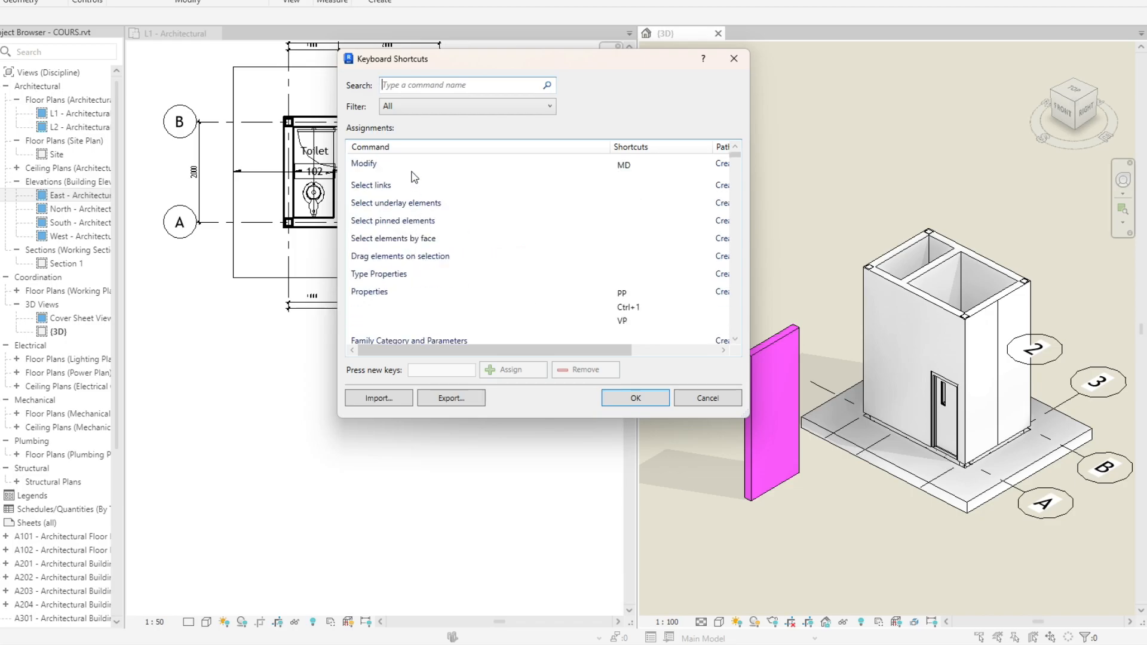
scroll(455, 215, down, 6)
scroll(520, 245, up, 6)
click(626, 164)
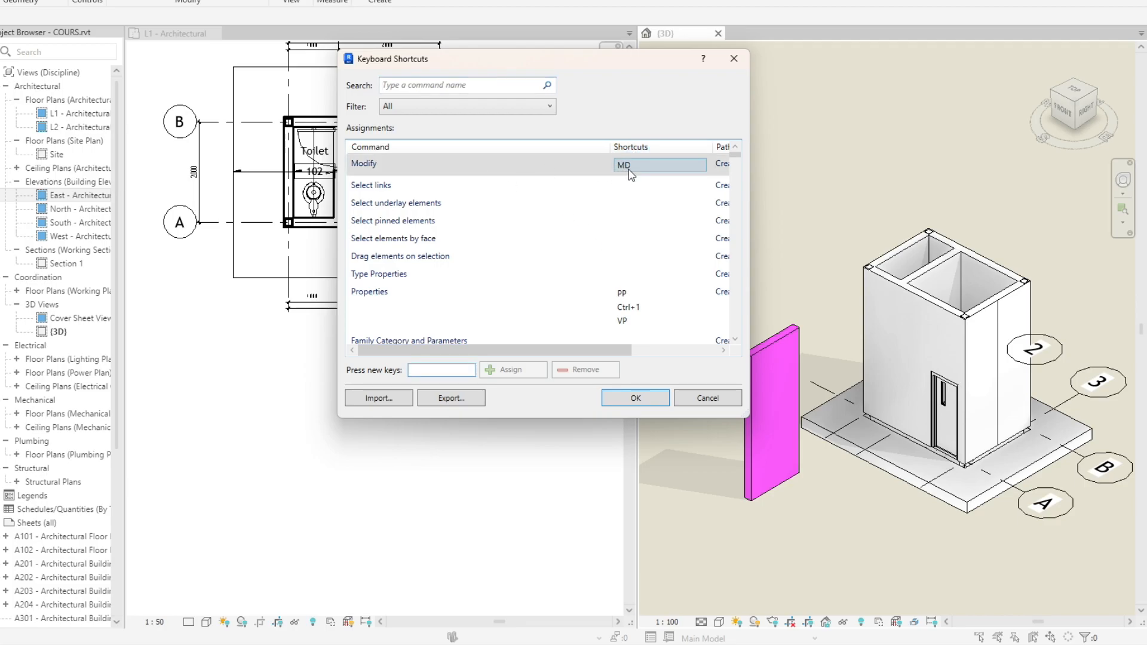
scroll(629, 254, down, 2)
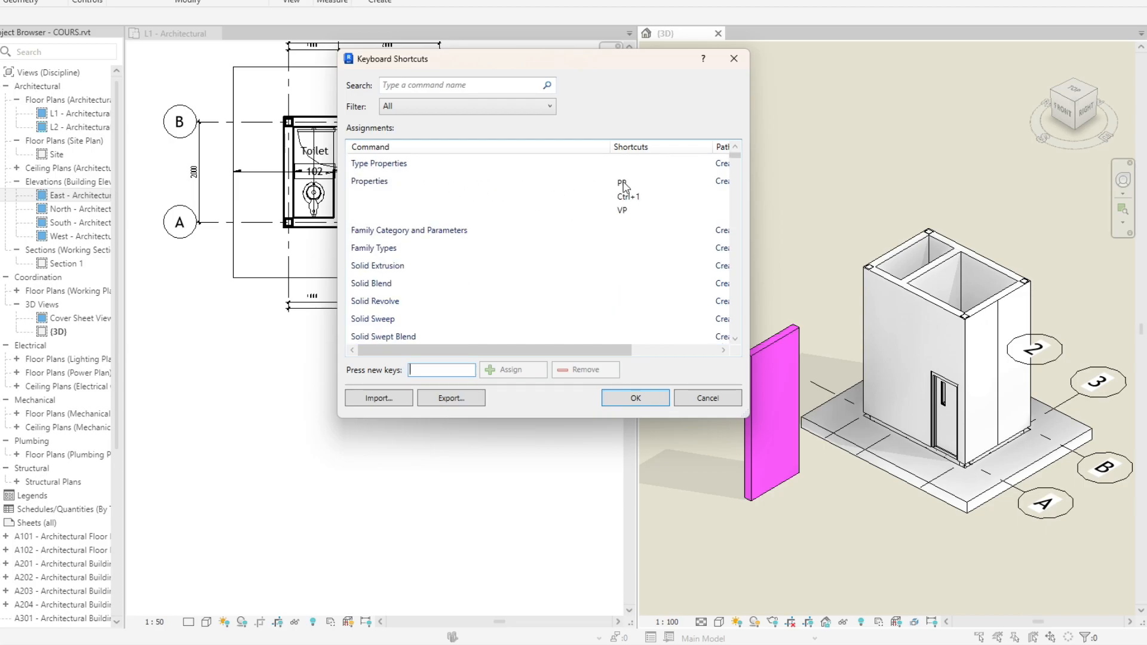
scroll(622, 185, down, 3)
scroll(495, 249, down, 3)
Search the keyboard shortcuts for "wall", examine the matching commands, and close the list without changes
click(445, 86)
text(wall)
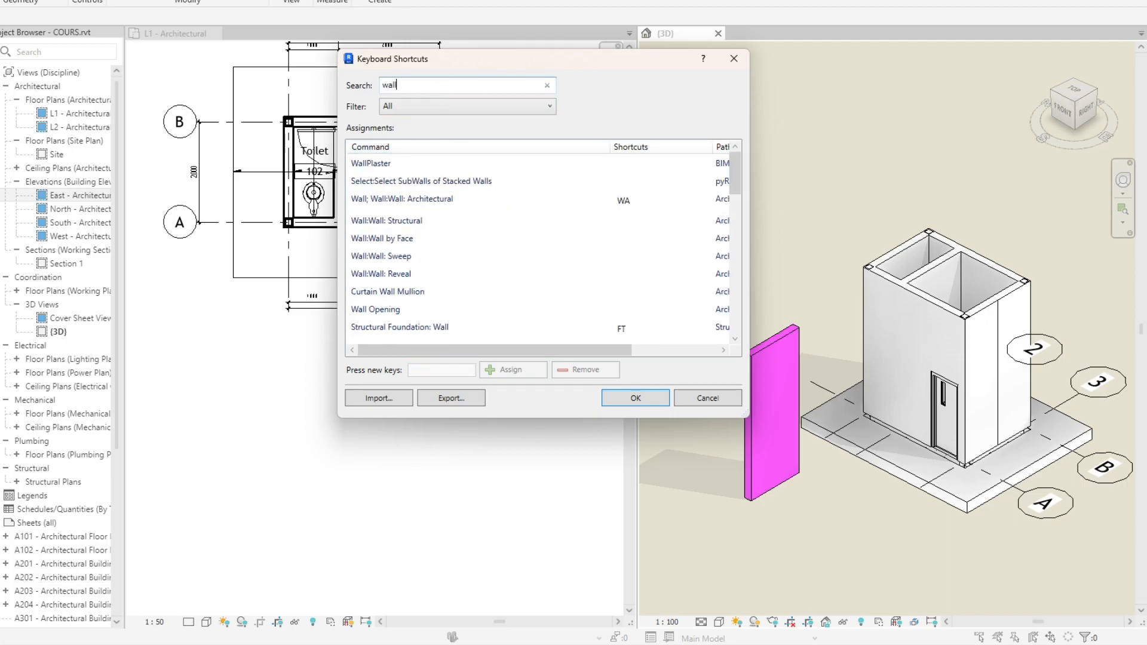
click(407, 203)
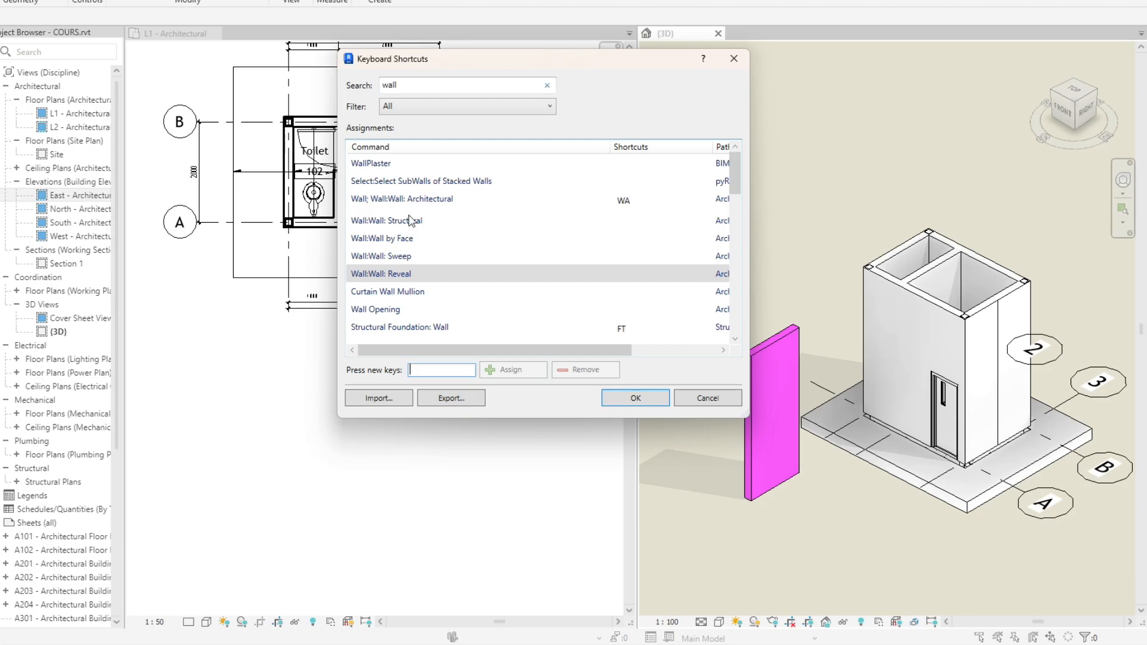
scroll(409, 251, down, 5)
scroll(404, 251, down, 6)
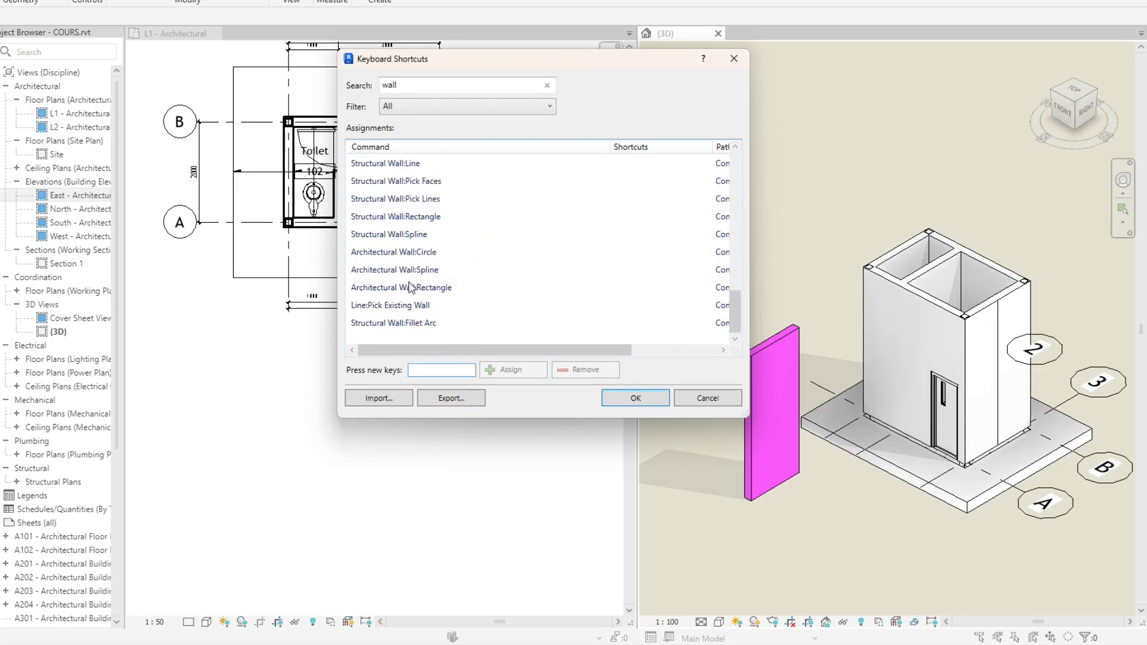
scroll(411, 286, up, 10)
key(Escape)
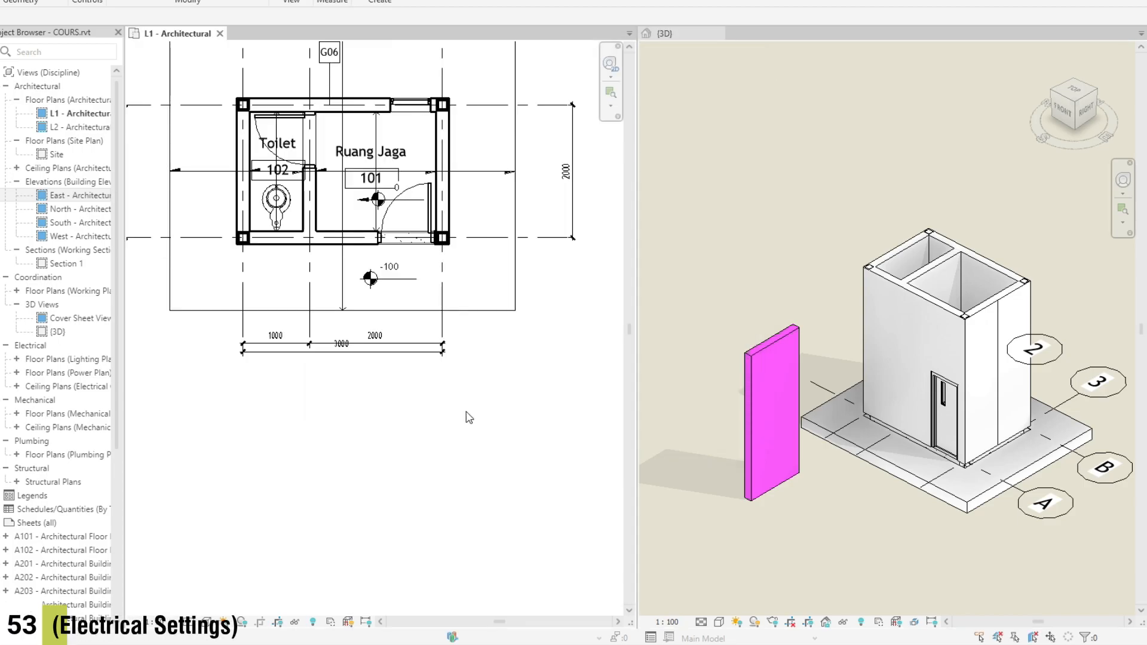
Open the Electrical Settings to view the available options and close them without changes
key(e)
key(s)
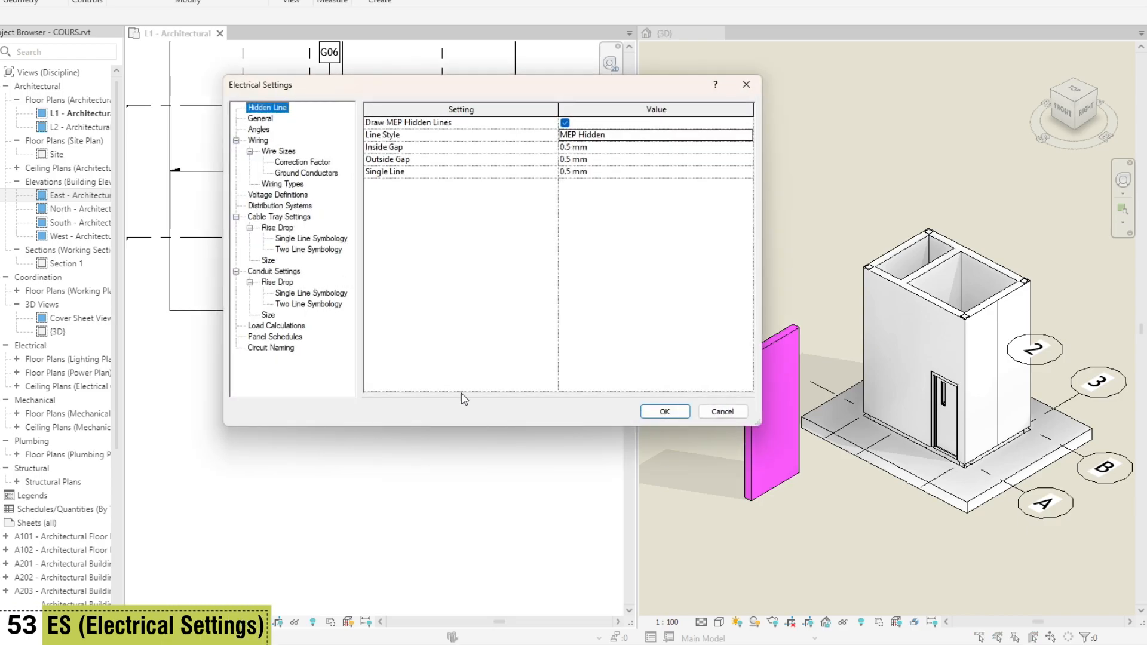
key(Escape)
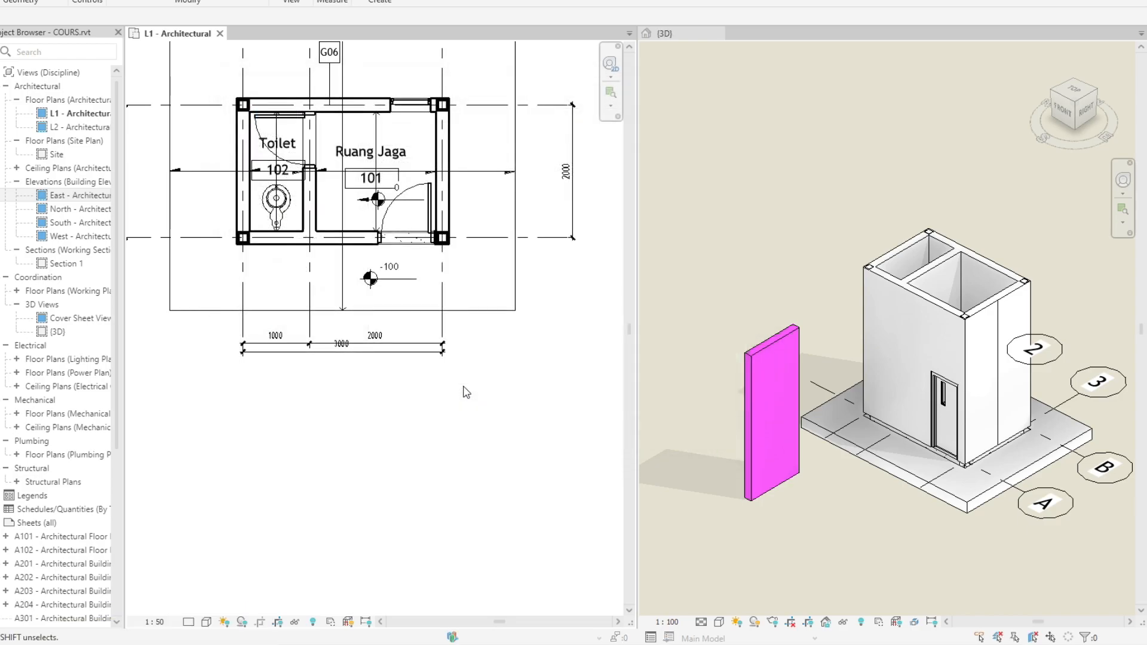
Open the Mechanical Settings to view the duct and pipe options and close them without changes
key(m)
key(s)
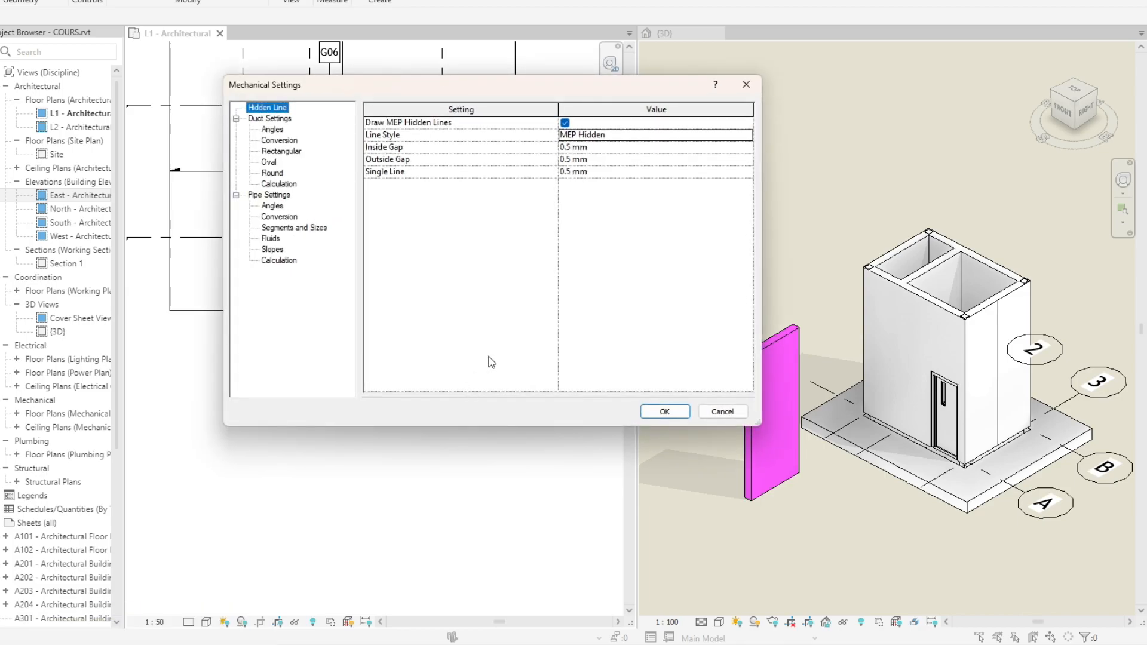
key(Escape)
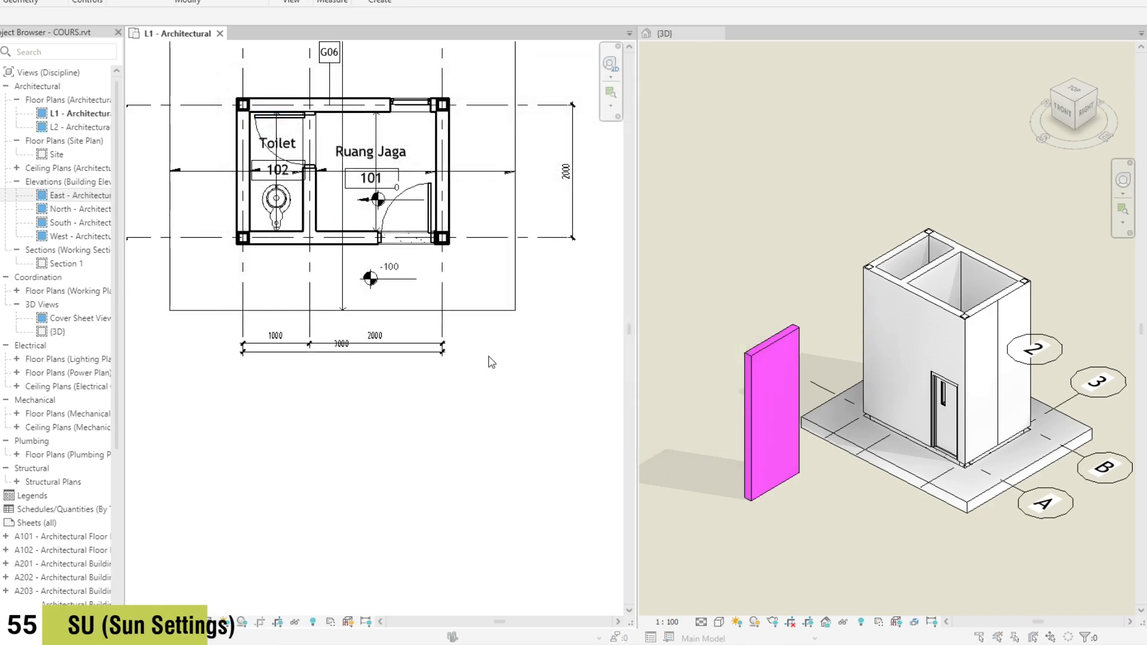
Open the Sun Settings to view the solar study options and presets, and close them without changes
key(s)
key(u)
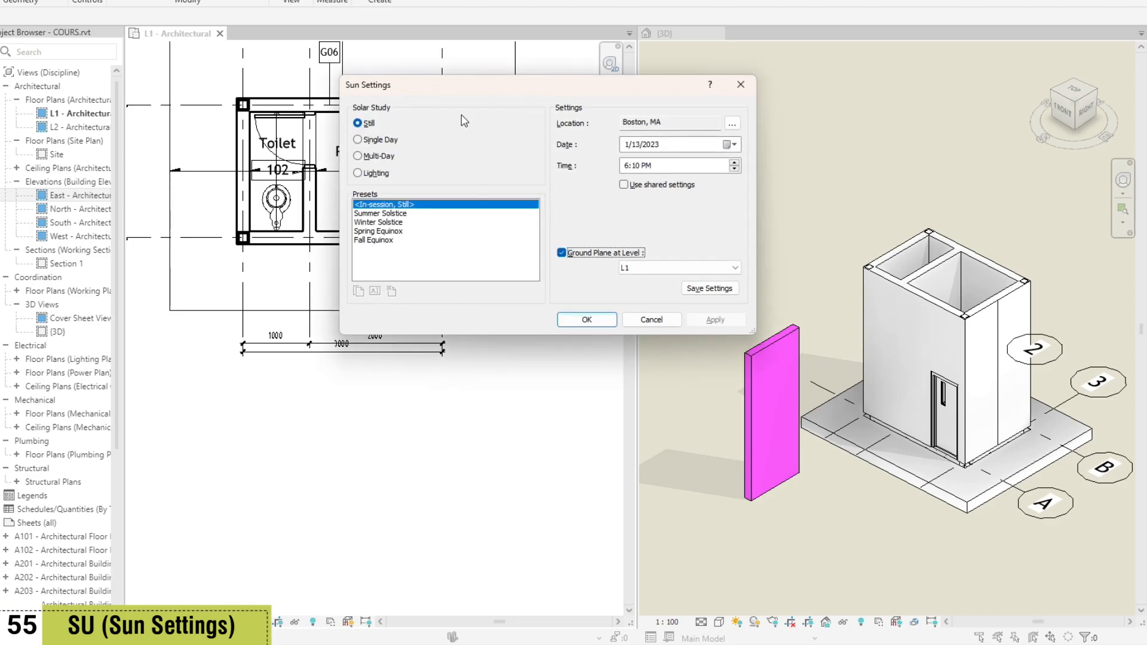
drag(532, 88, 478, 108)
key(Escape)
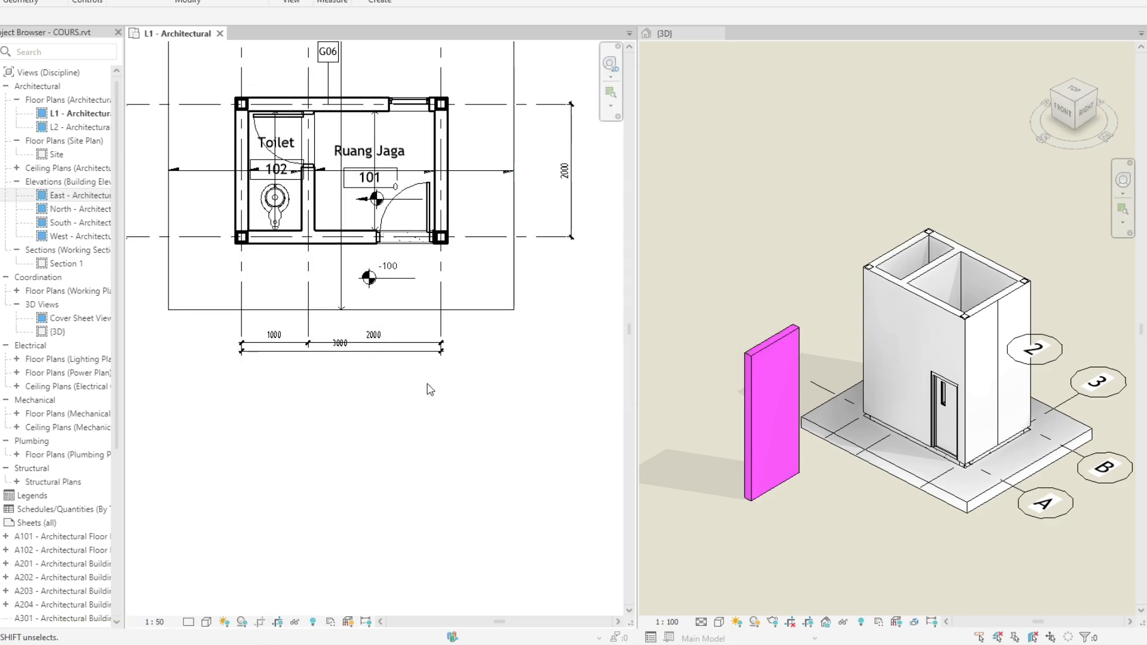
Open the Project Units, check the disciplines including Structural, and close the dialog without saving
key(u)
key(n)
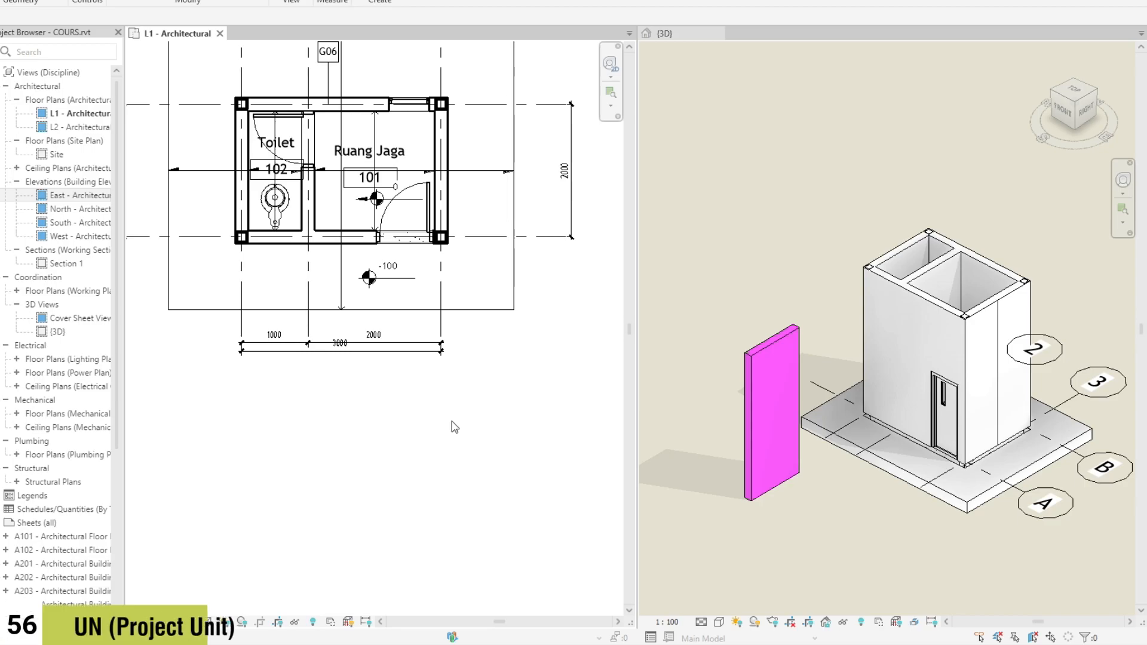
drag(528, 33, 488, 45)
click(503, 73)
click(504, 40)
click(502, 72)
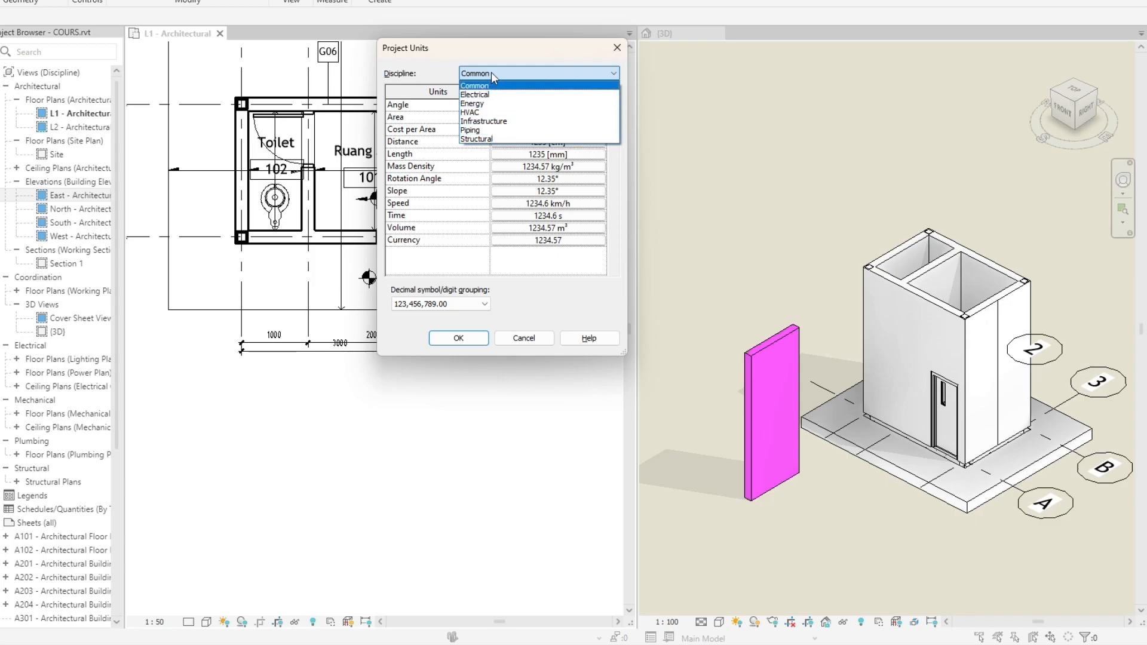
click(492, 139)
click(538, 73)
click(513, 325)
click(514, 337)
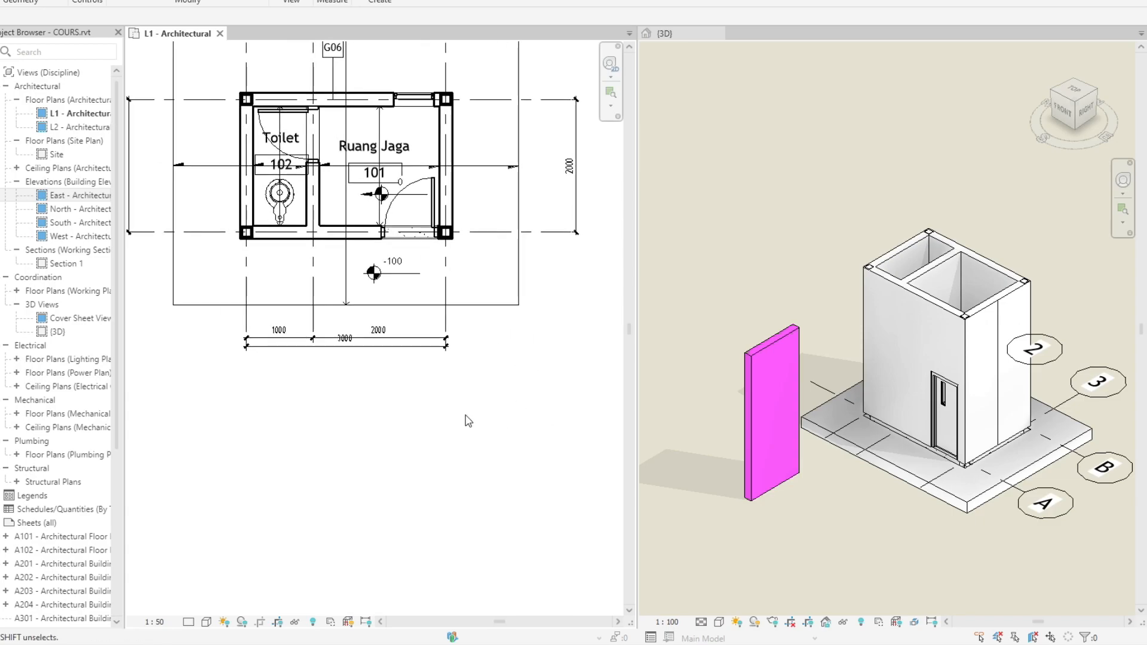
Zoom all open views to fit, and frame the guardhouse up close in both the 3D view and the L1 plan
scroll(486, 423, up, 5)
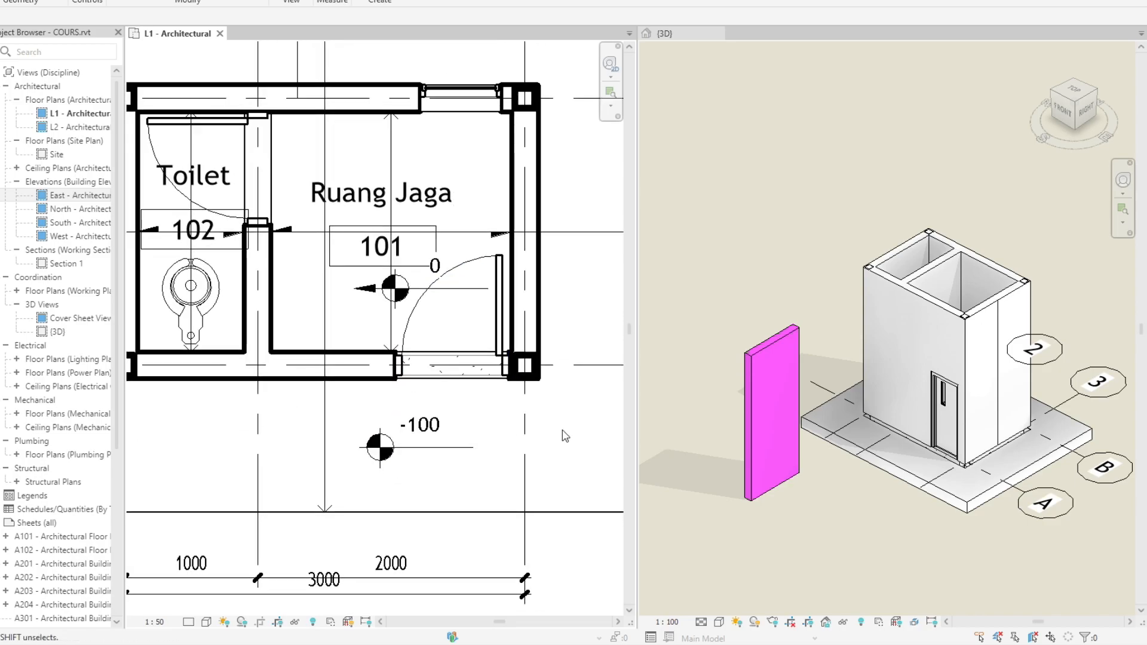
scroll(712, 431, up, 2)
key(z)
key(a)
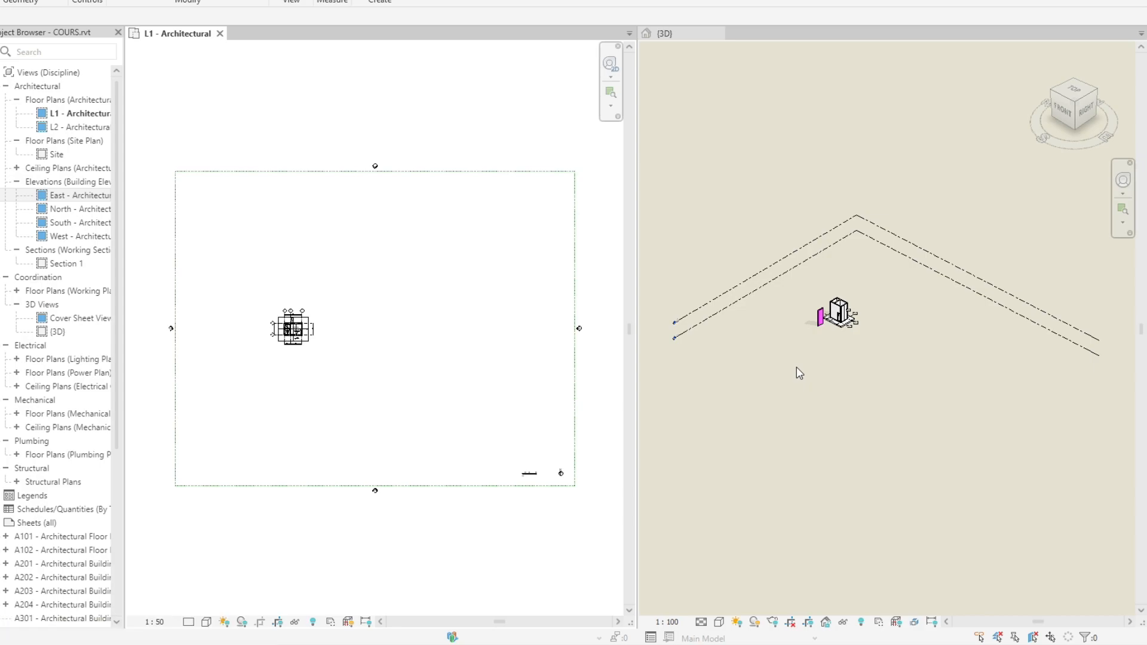
scroll(822, 309, up, 8)
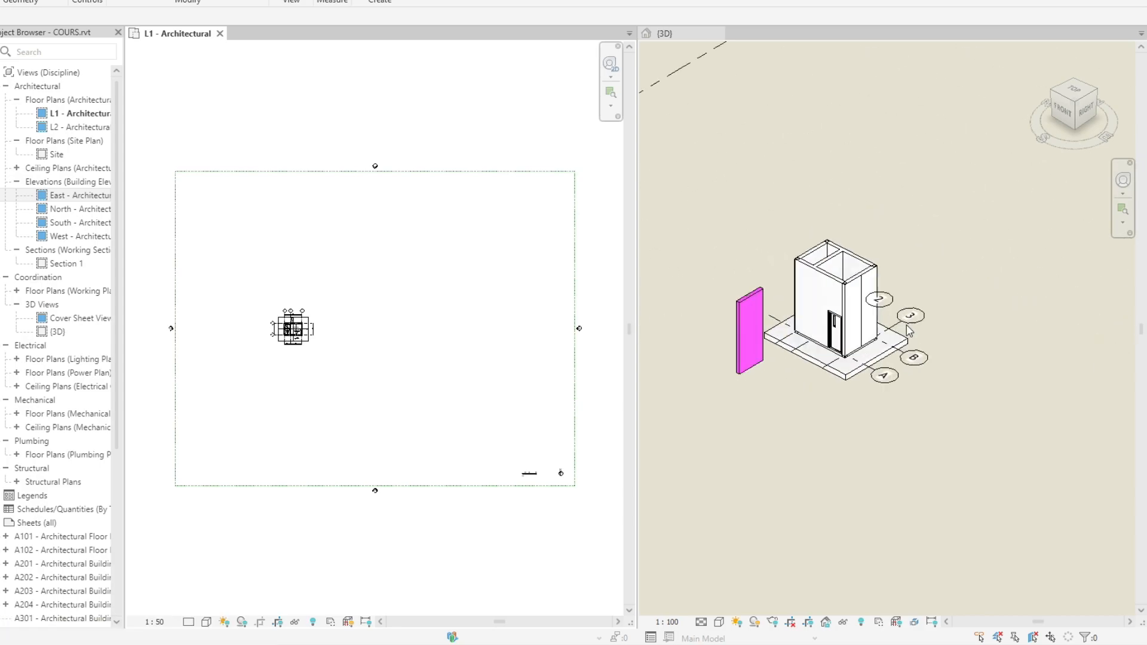
scroll(359, 294, up, 6)
middle_drag(155, 451, 376, 336)
scroll(376, 337, up, 5)
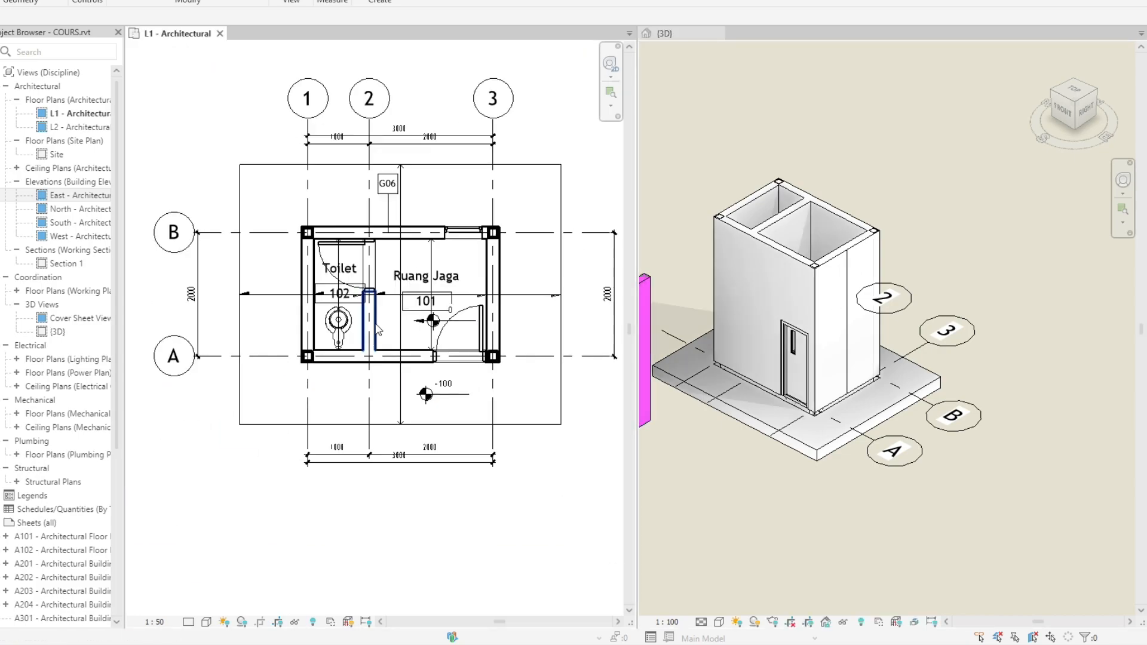
Zoom the L1 architectural plan to fit its full extents, and do the same for the 3D view
click(462, 477)
middle_drag(464, 475, 475, 489)
key(Escape)
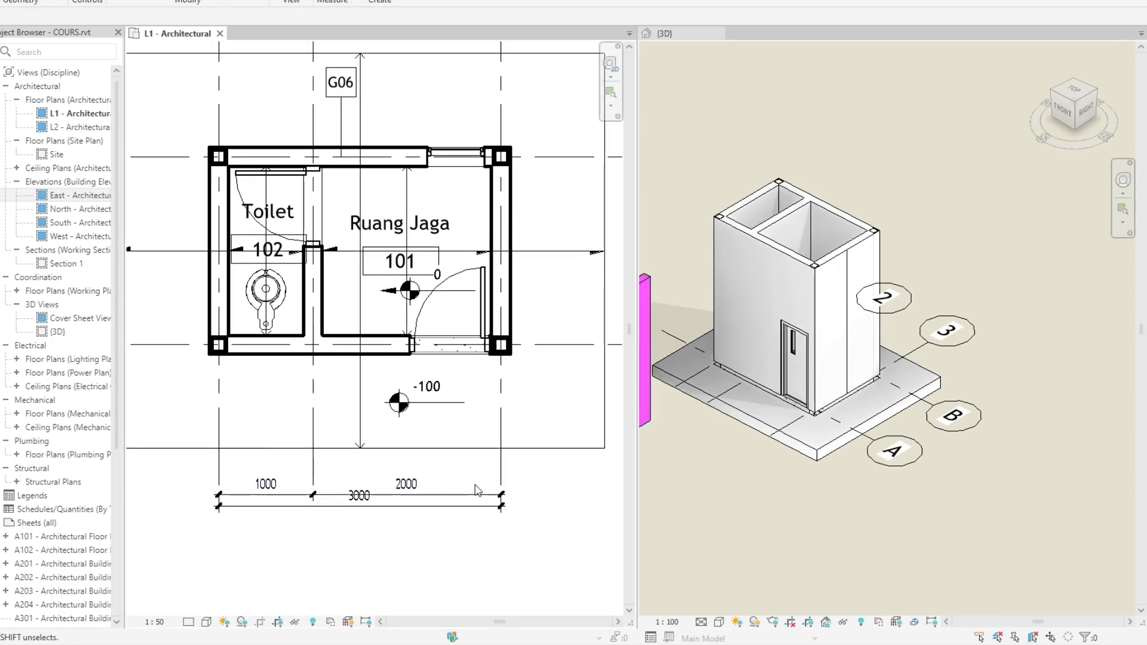
key(z)
key(e)
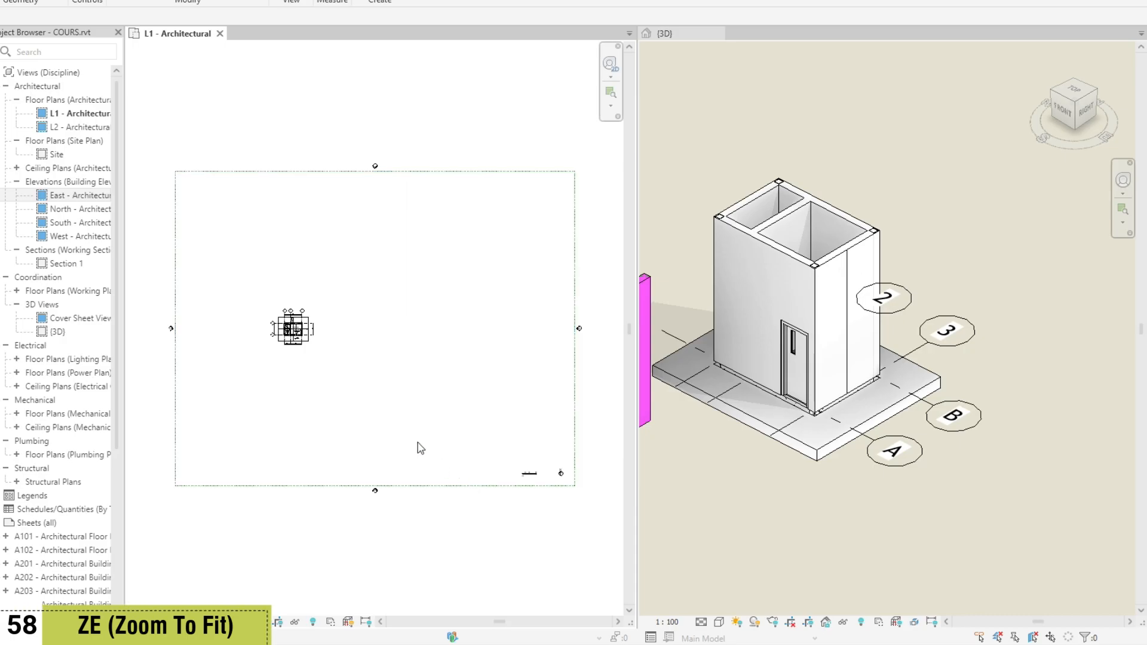
click(858, 392)
key(z)
key(e)
scroll(859, 392, up, 2)
middle_drag(865, 401, 857, 433)
scroll(834, 396, up, 1)
Zoom out repeatedly with the Zoom Out command in the 3D view and the L1 plan
key(z)
key(o)
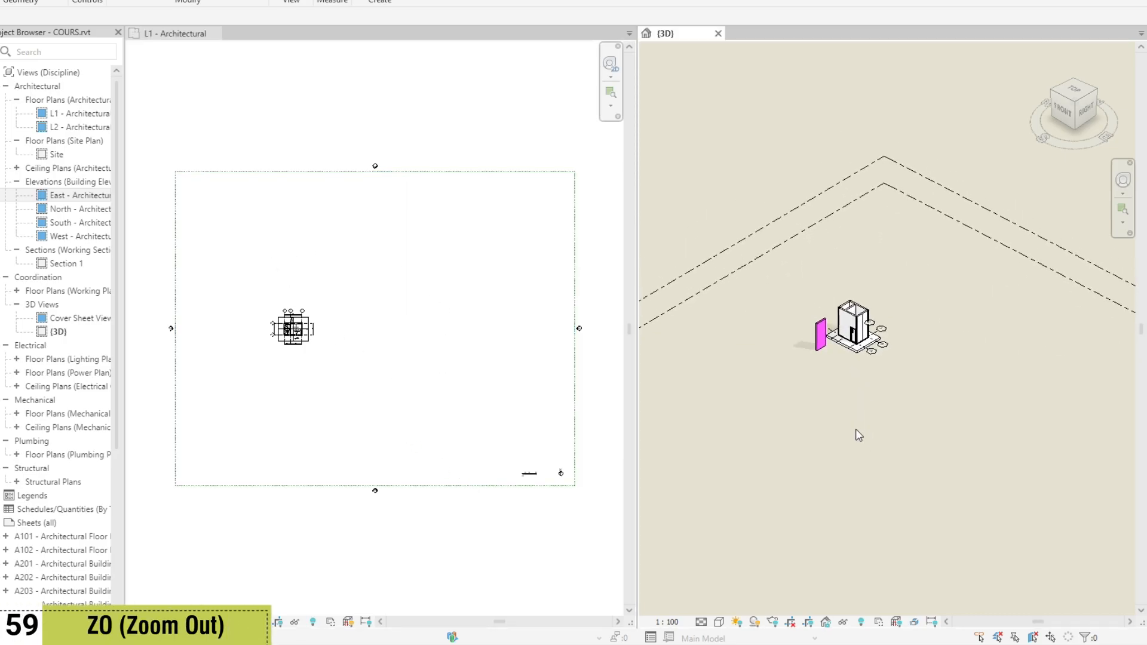
key(z)
key(o)
key(z)
key(o)
key(z)
key(o)
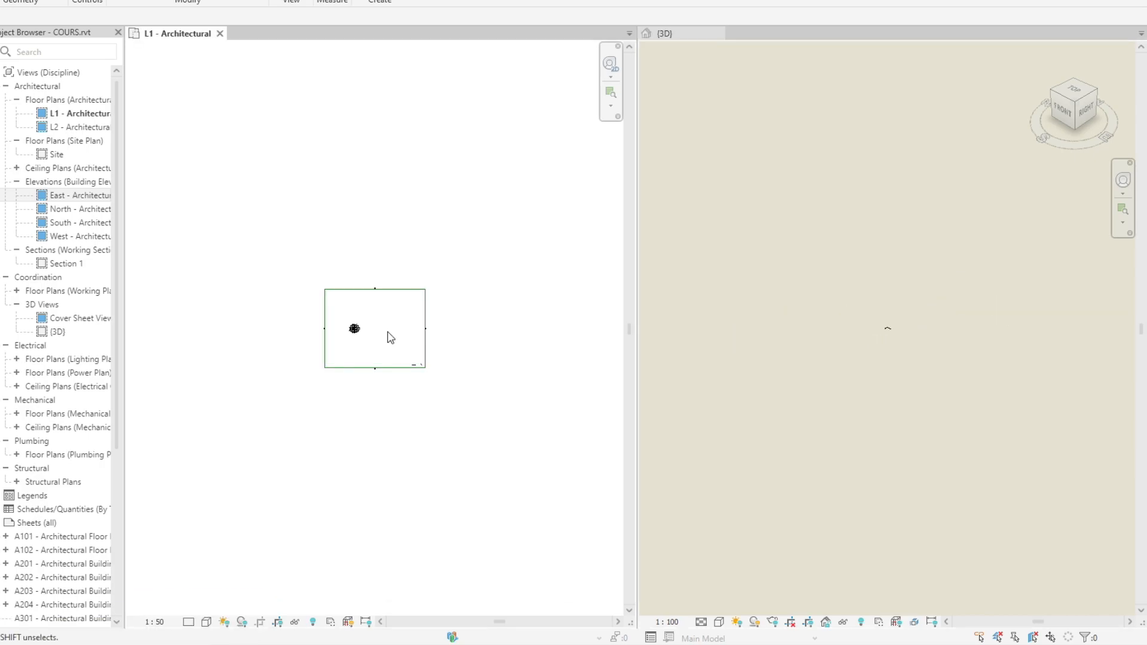
Restore the previous zoom of the L1 plan and frame the guardhouse with its grids and dimensions
key(z)
key(v)
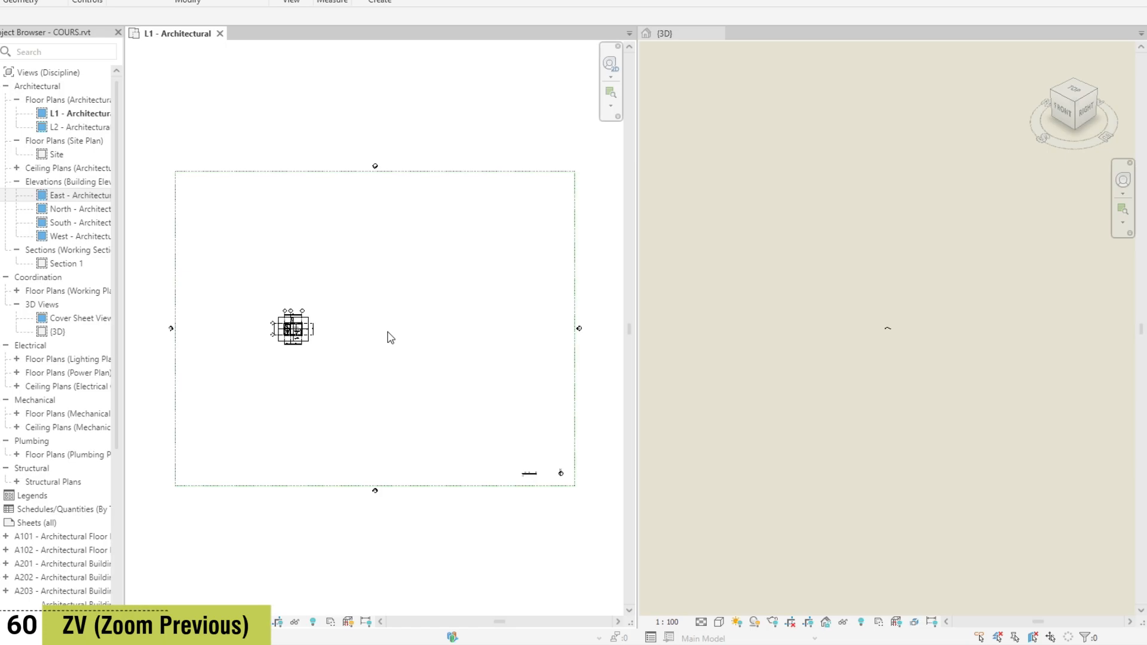
scroll(389, 337, up, 3)
scroll(385, 346, down, 2)
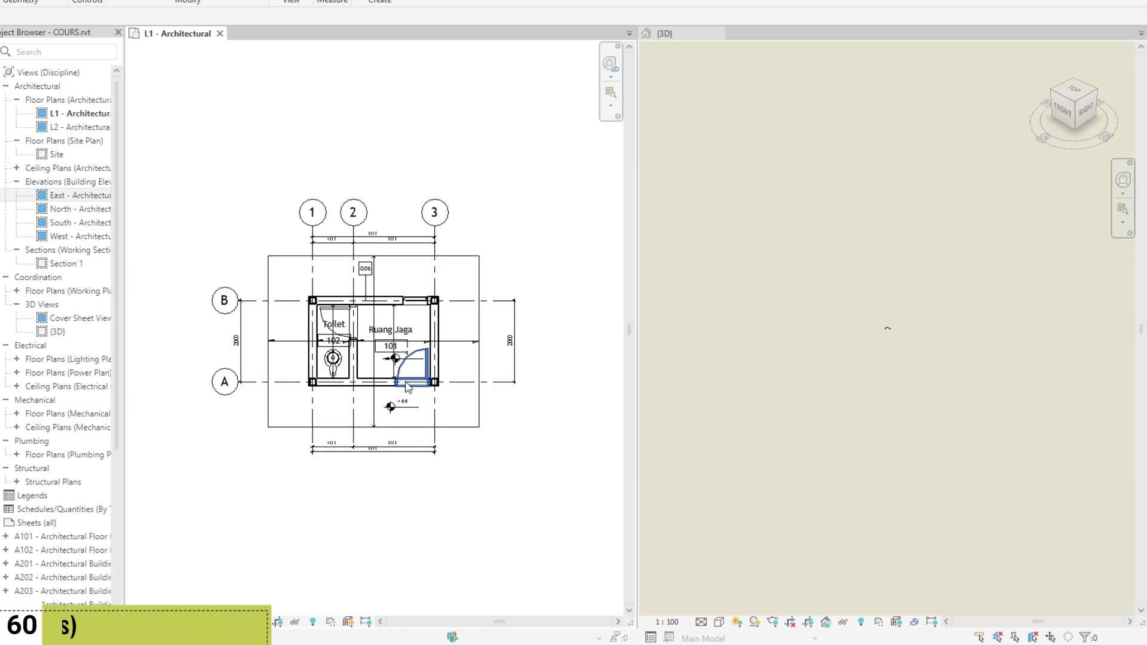
mouse_move(482, 448)
middle_down()
mouse_move(478, 431)
mouse_move(501, 465)
mouse_move(486, 446)
middle_up()
scroll(478, 428, down, 1)
scroll(496, 460, up, 1)
Zoom the 3D view to fit, and frame the guardhouse together with the magenta wall panel
click(821, 377)
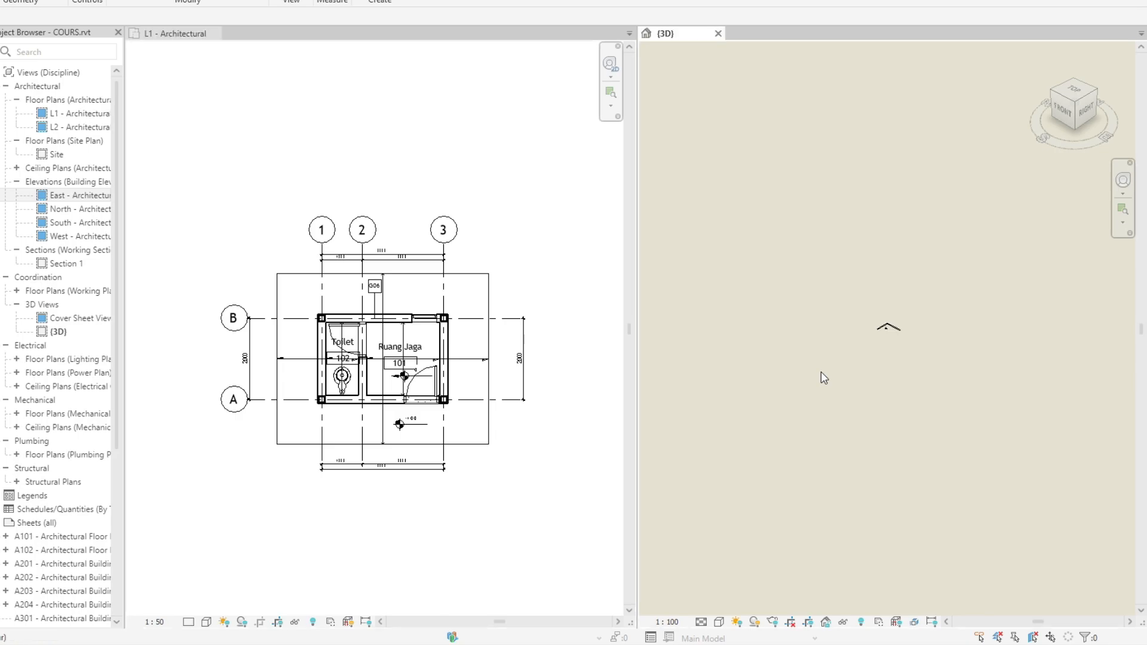
key(z)
key(f)
scroll(822, 343, up, 2)
scroll(822, 308, up, 4)
middle_drag(819, 532, 825, 503)
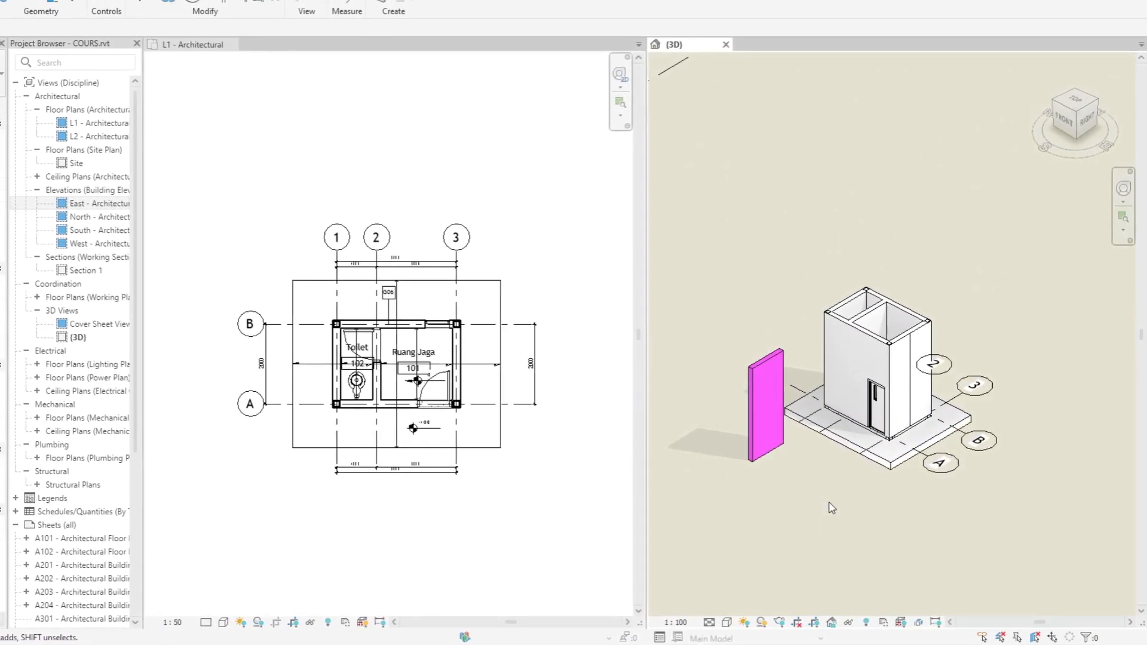